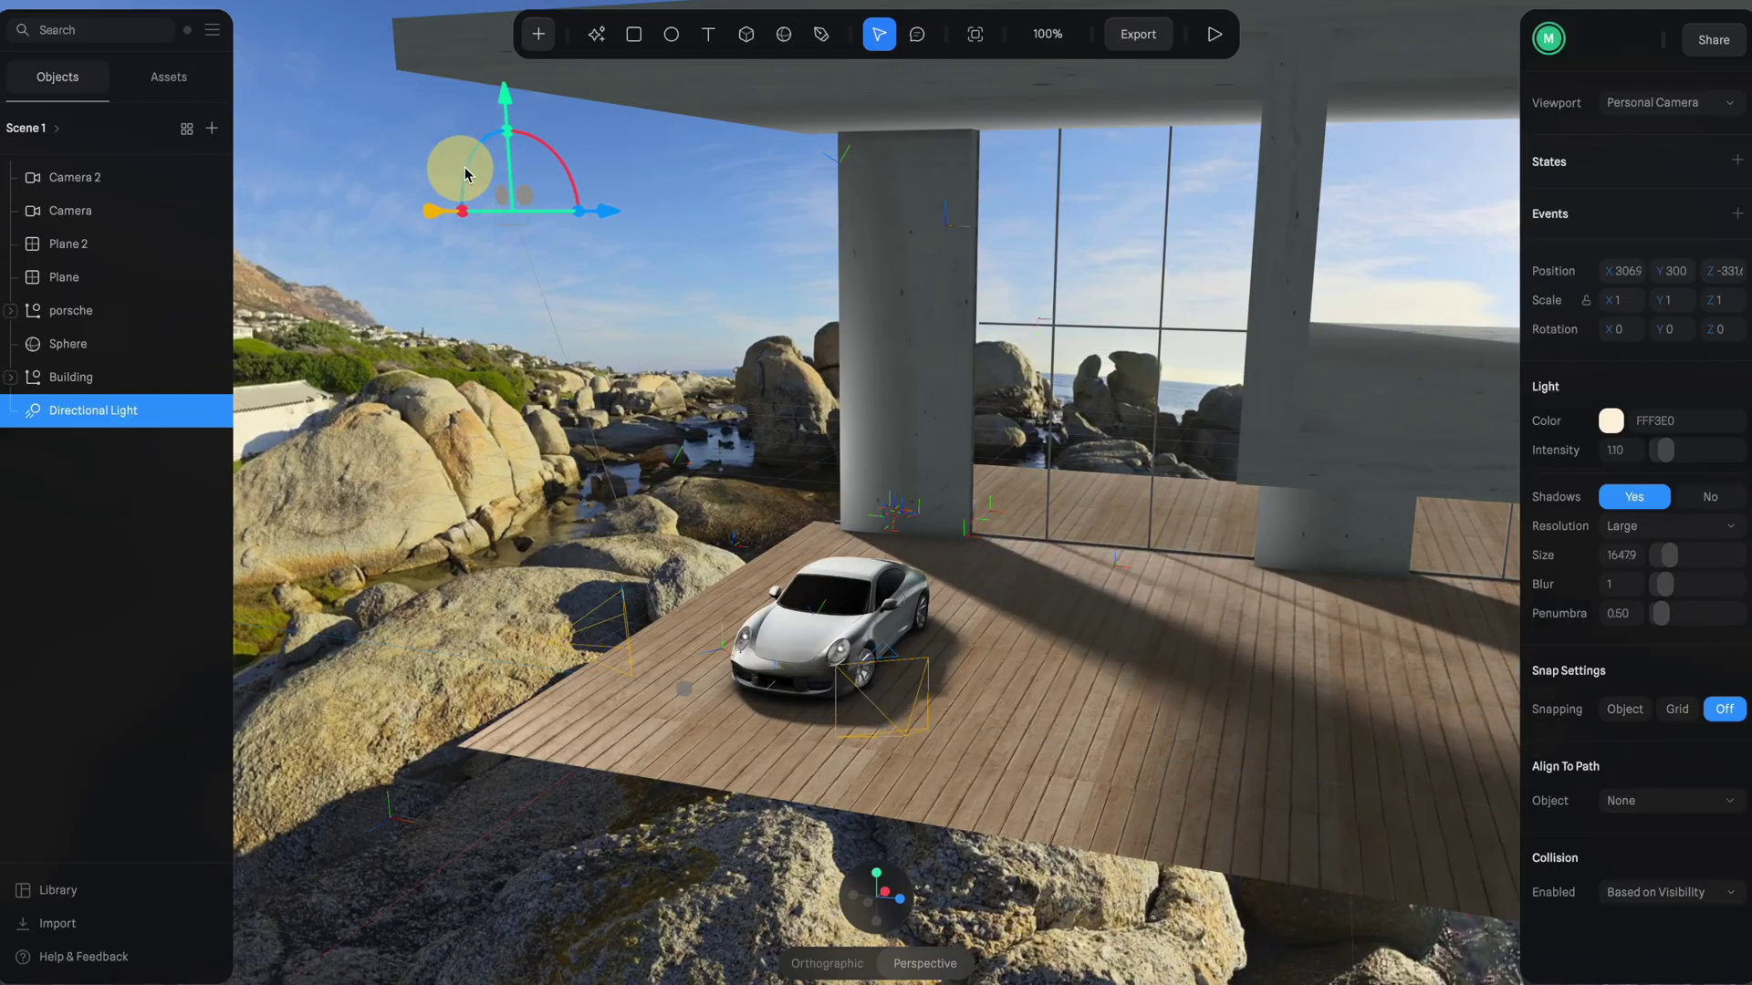
# Look over the finished Porsche house scene, the Spline home page and the character scene.
pyautogui.moveTo(465, 173); pyautogui.dragTo(383, 230)
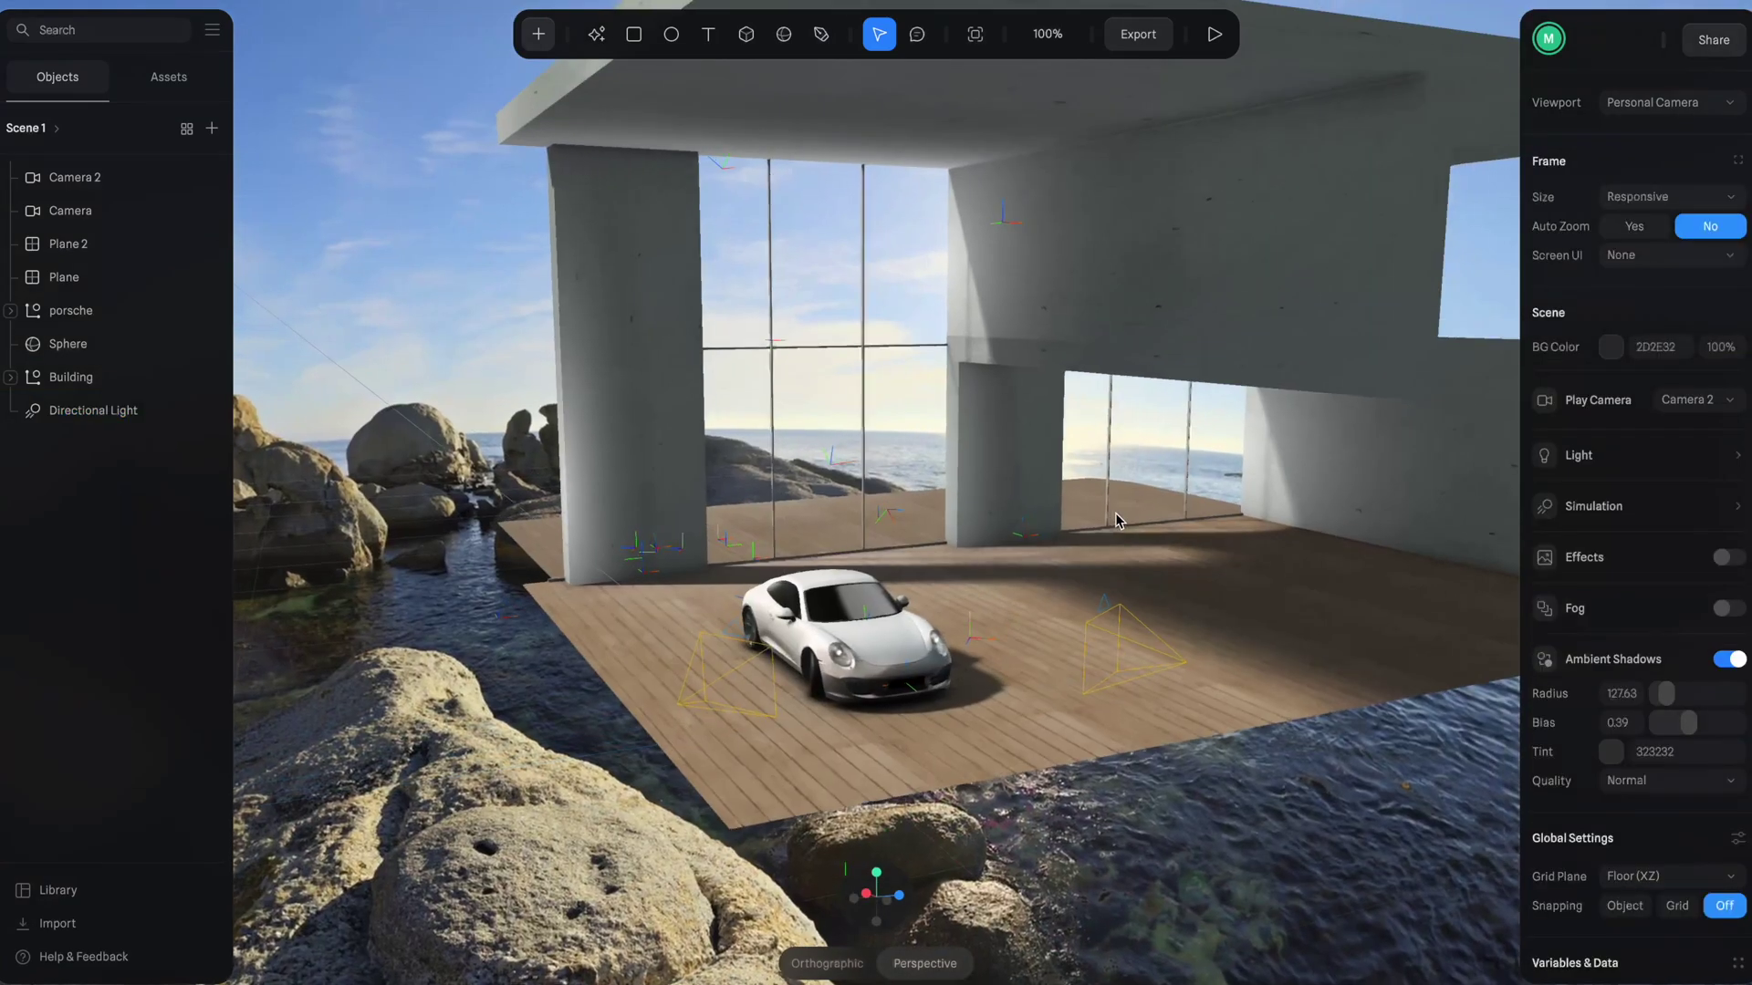
pyautogui.keyDown('alt'); pyautogui.moveTo(1115, 513); pyautogui.dragTo(1034, 513); pyautogui.keyUp('alt')
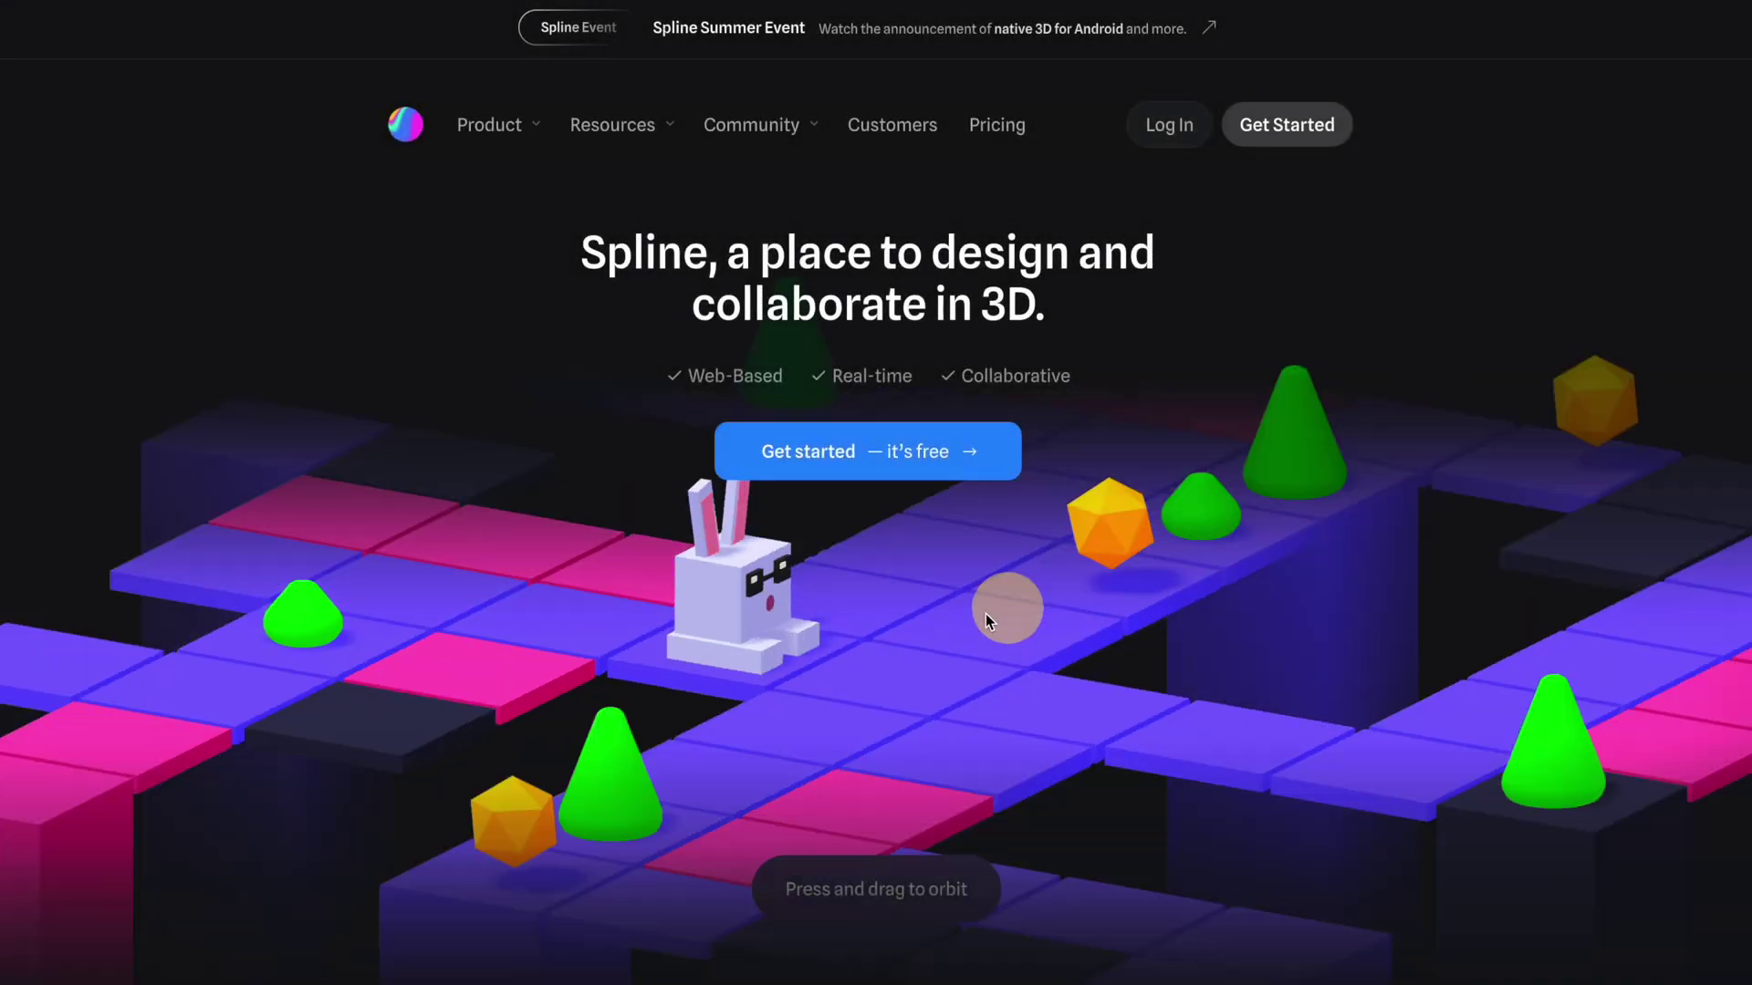
pyautogui.moveTo(986, 614); pyautogui.dragTo(943, 603)
pyautogui.scroll(-10, 1212, 669)
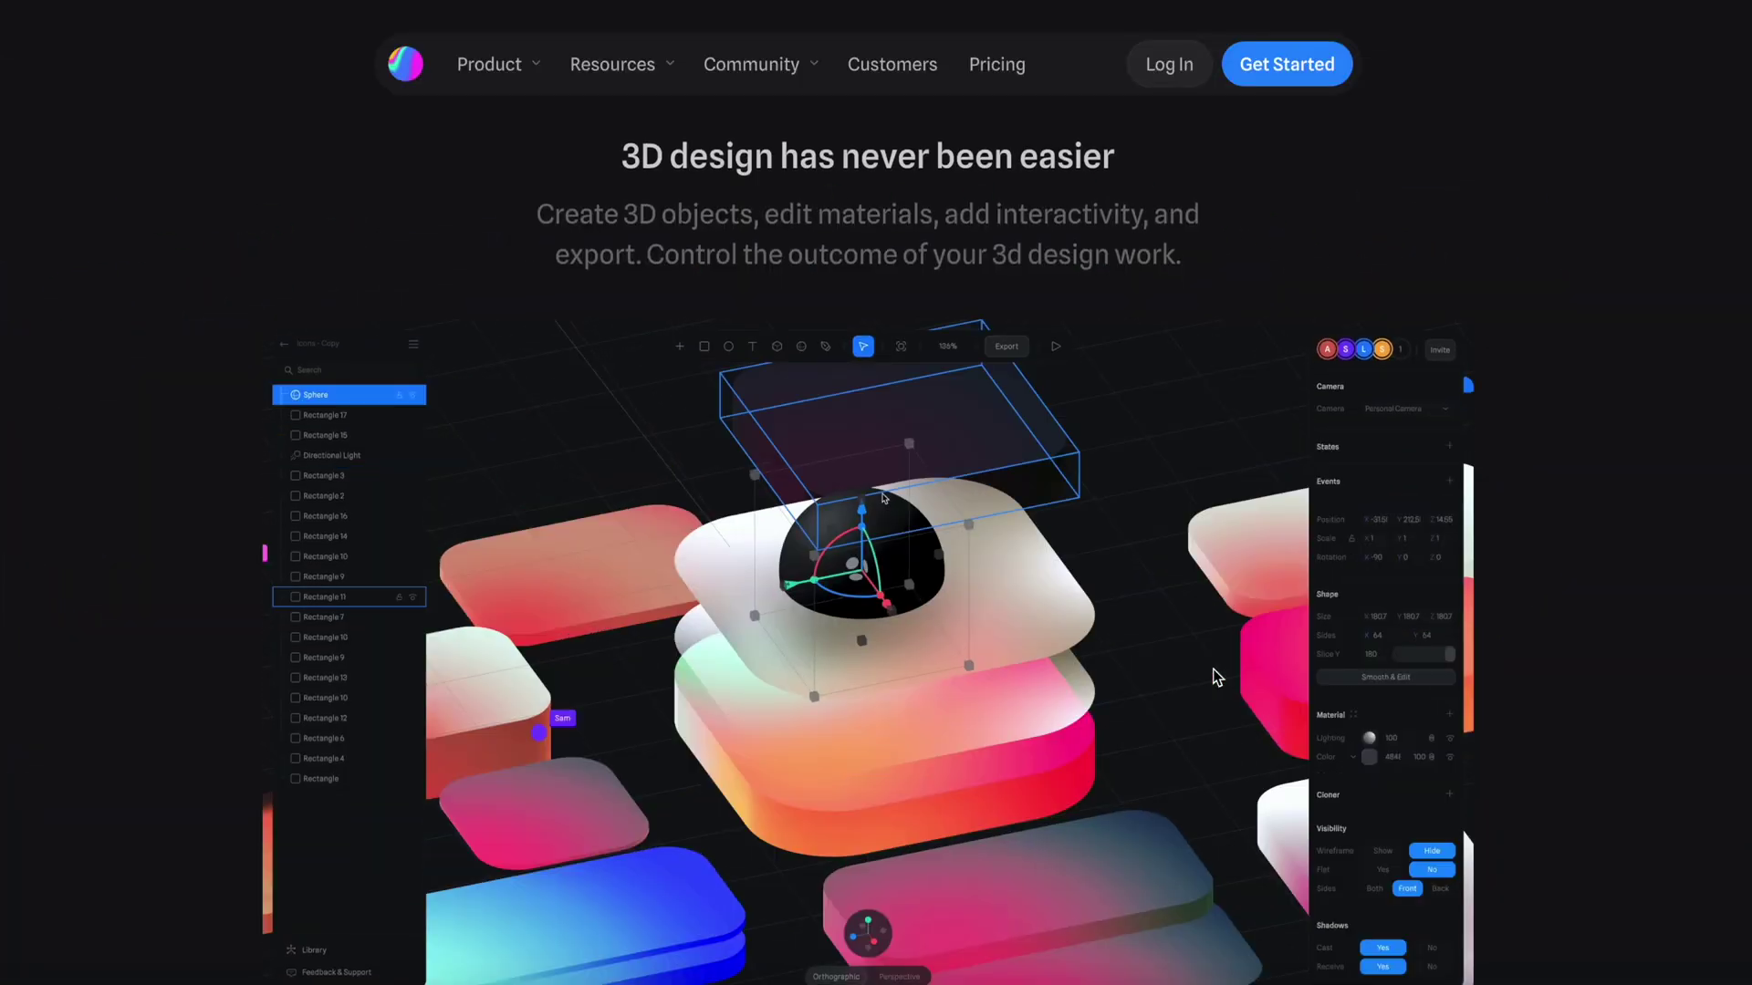
pyautogui.scroll(-10, 1212, 670)
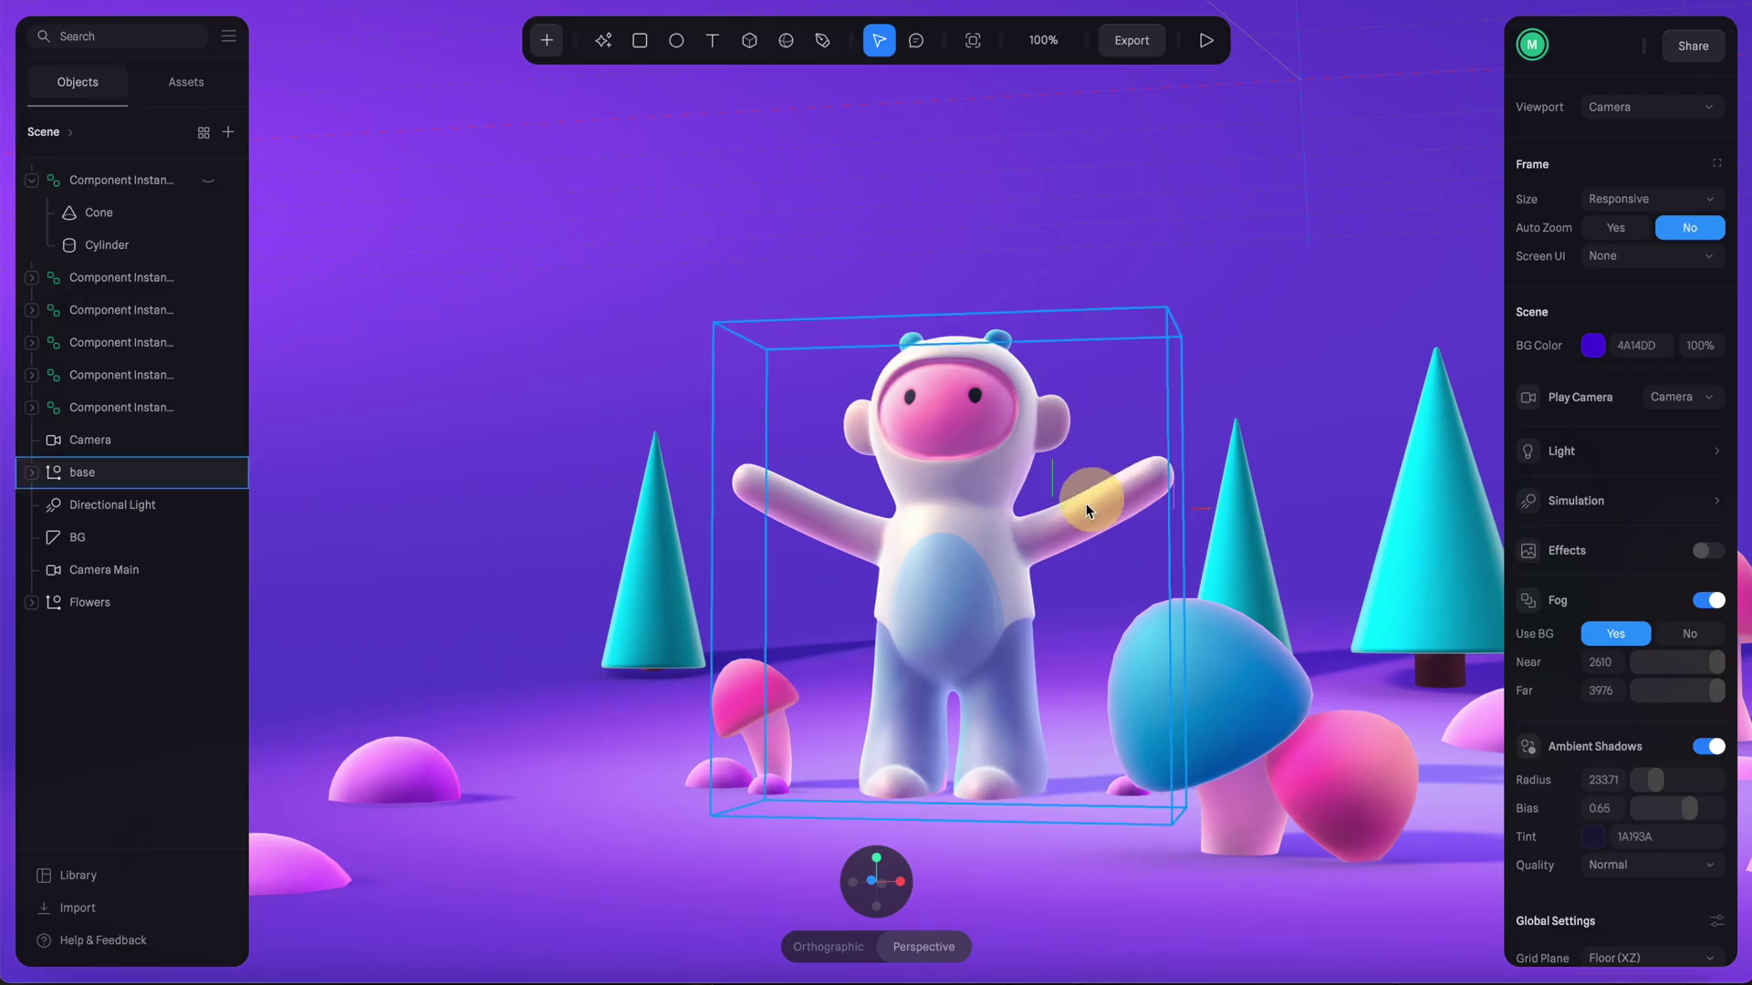
pyautogui.moveTo(1090, 512)
pyautogui.keyDown('alt'); pyautogui.mouseDown()
pyautogui.moveTo(1101, 533)
pyautogui.moveTo(1036, 522)
pyautogui.moveTo(1095, 520)
pyautogui.moveTo(1292, 604)
pyautogui.moveTo(1091, 492)
pyautogui.moveTo(1024, 492)
pyautogui.moveTo(1112, 482)
pyautogui.moveTo(1037, 493)
pyautogui.moveTo(1109, 484)
pyautogui.moveTo(1064, 484)
pyautogui.moveTo(1095, 488)
pyautogui.mouseUp(); pyautogui.keyUp('alt')
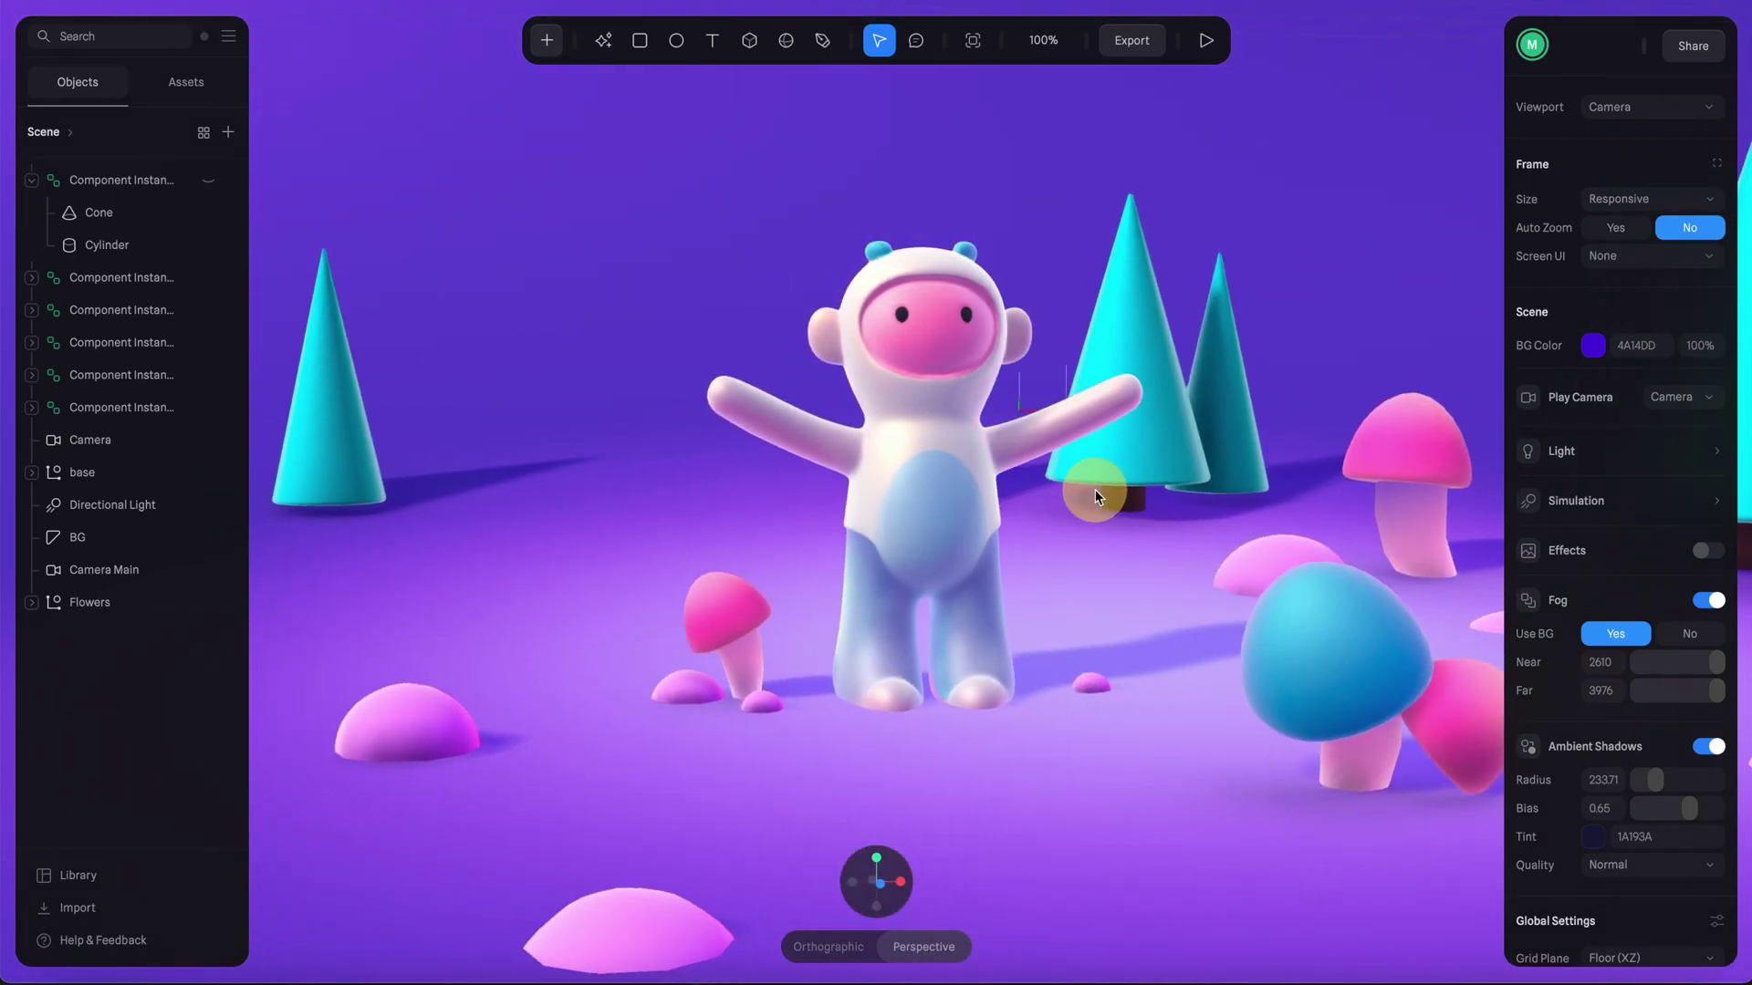
pyautogui.click(1103, 489)
pyautogui.click(1150, 513)
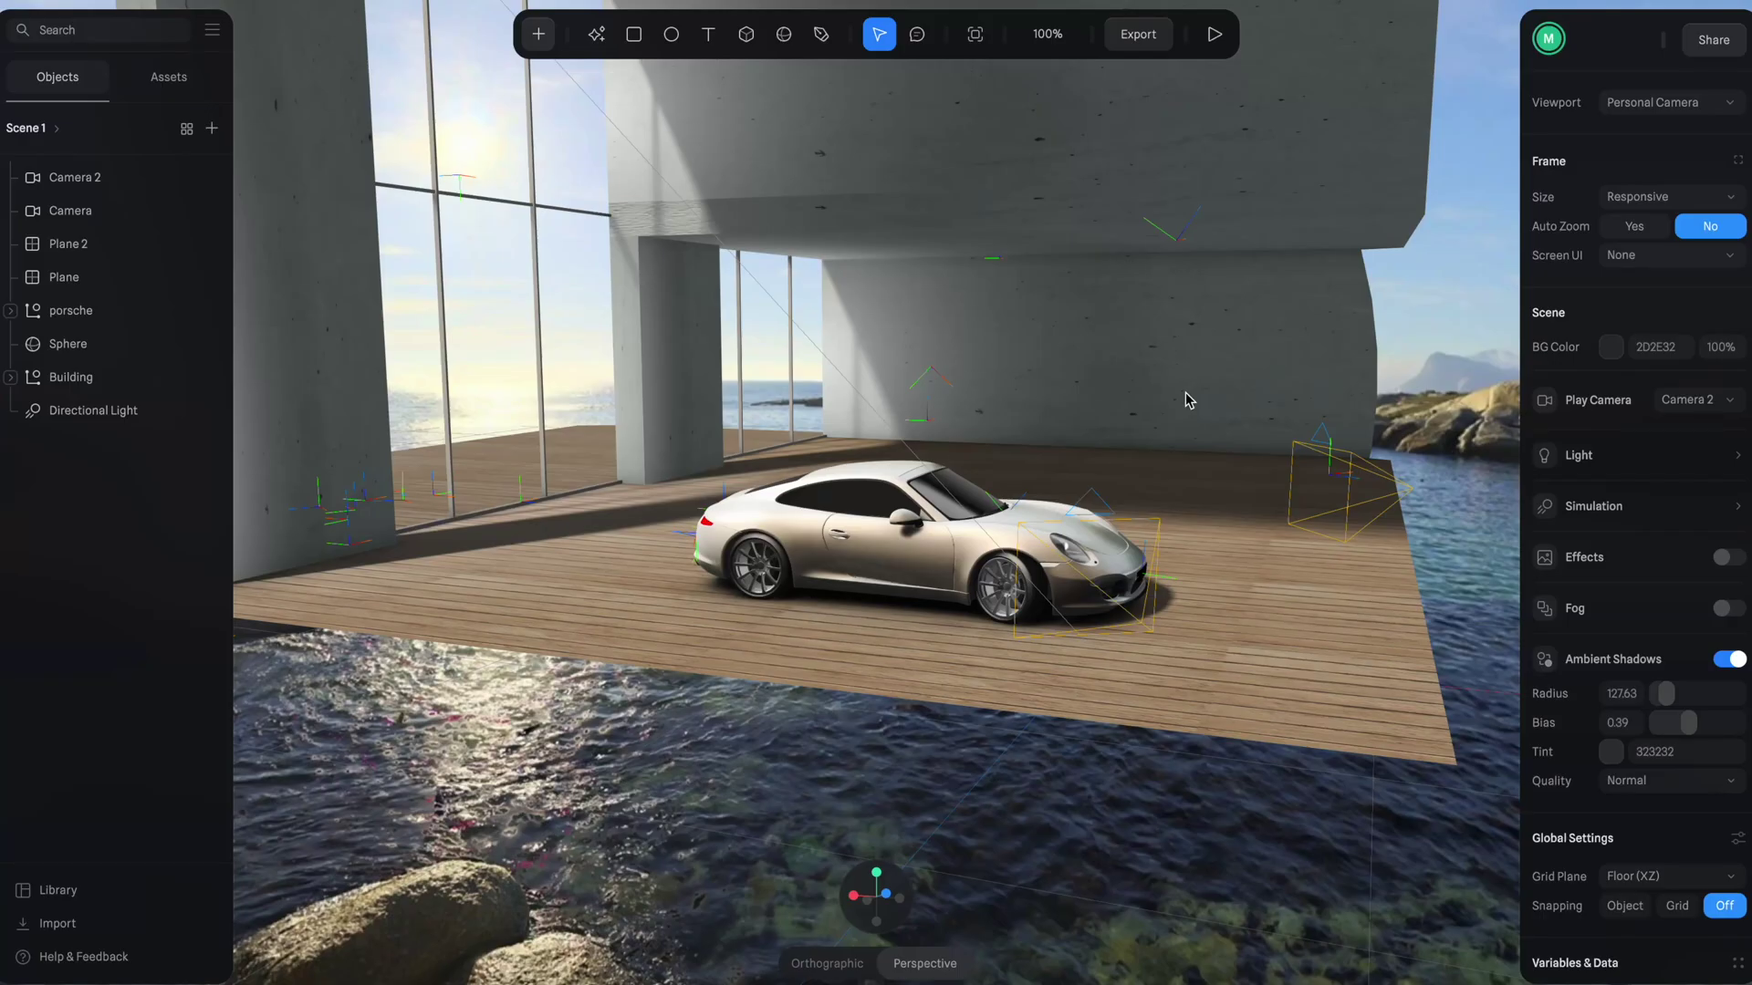
pyautogui.click(1114, 391)
pyautogui.moveTo(1114, 391); pyautogui.dragTo(1180, 518)
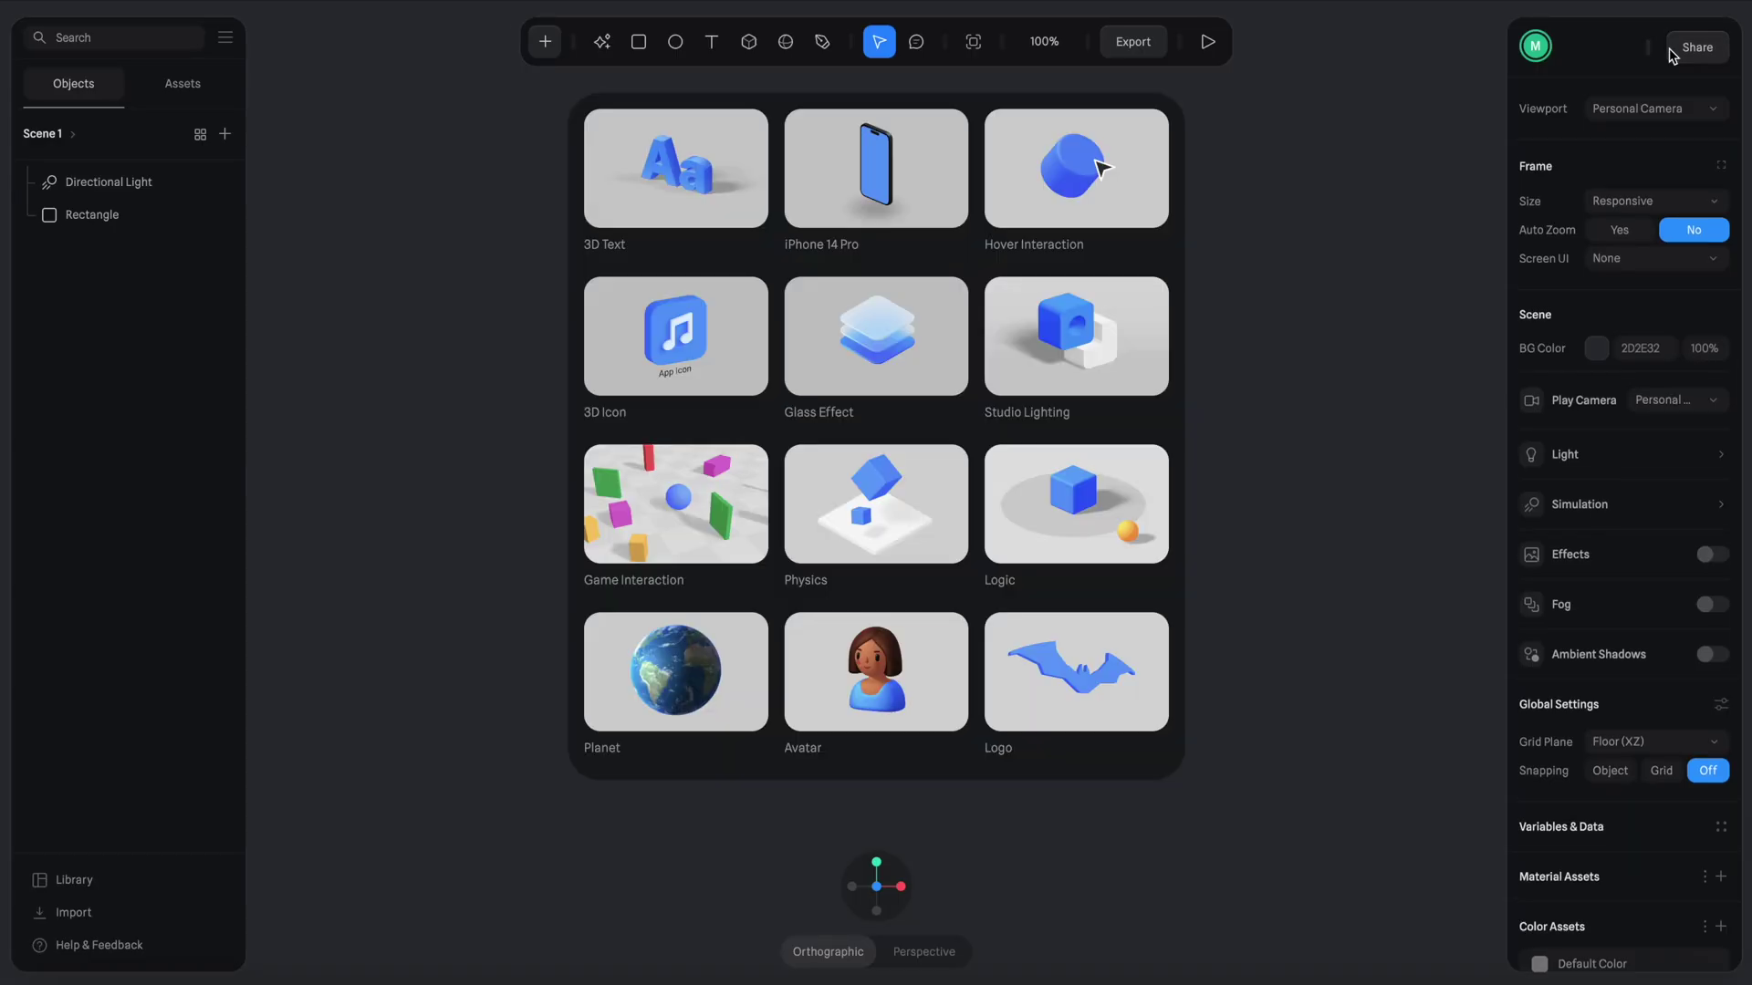
# Delete the default rectangle and import Building.fbx from the models folder into the empty scene.
pyautogui.click(1016, 444)
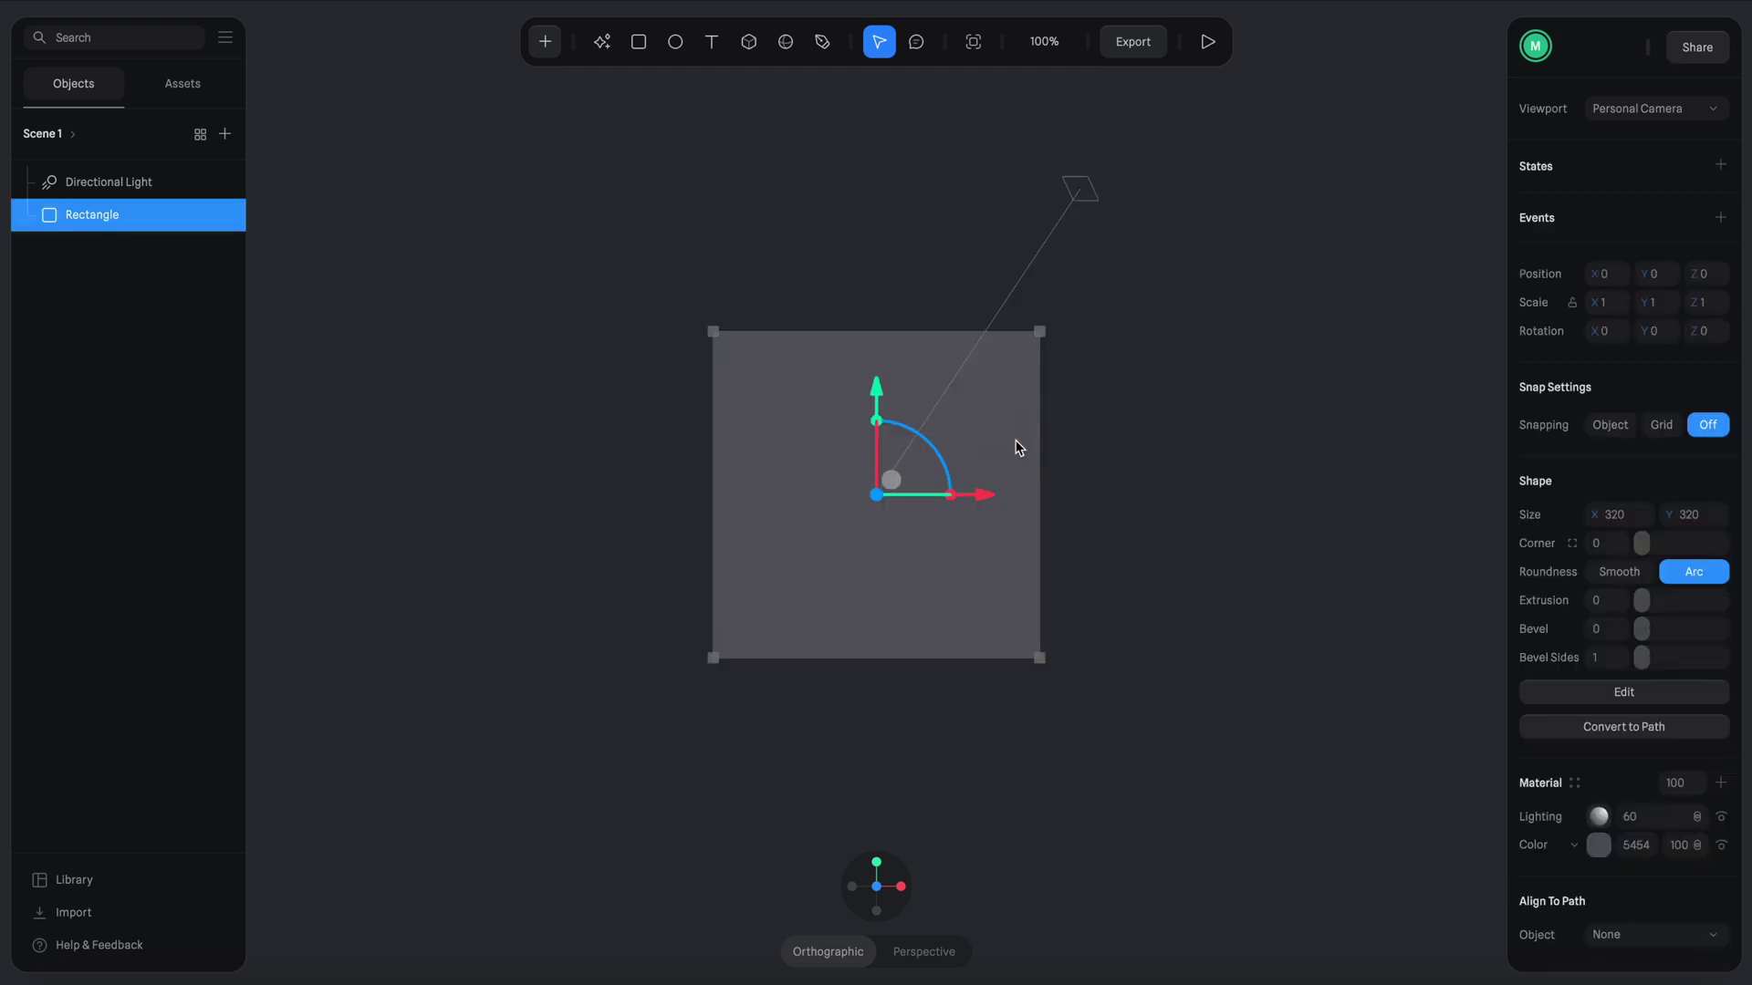
pyautogui.press('Delete')
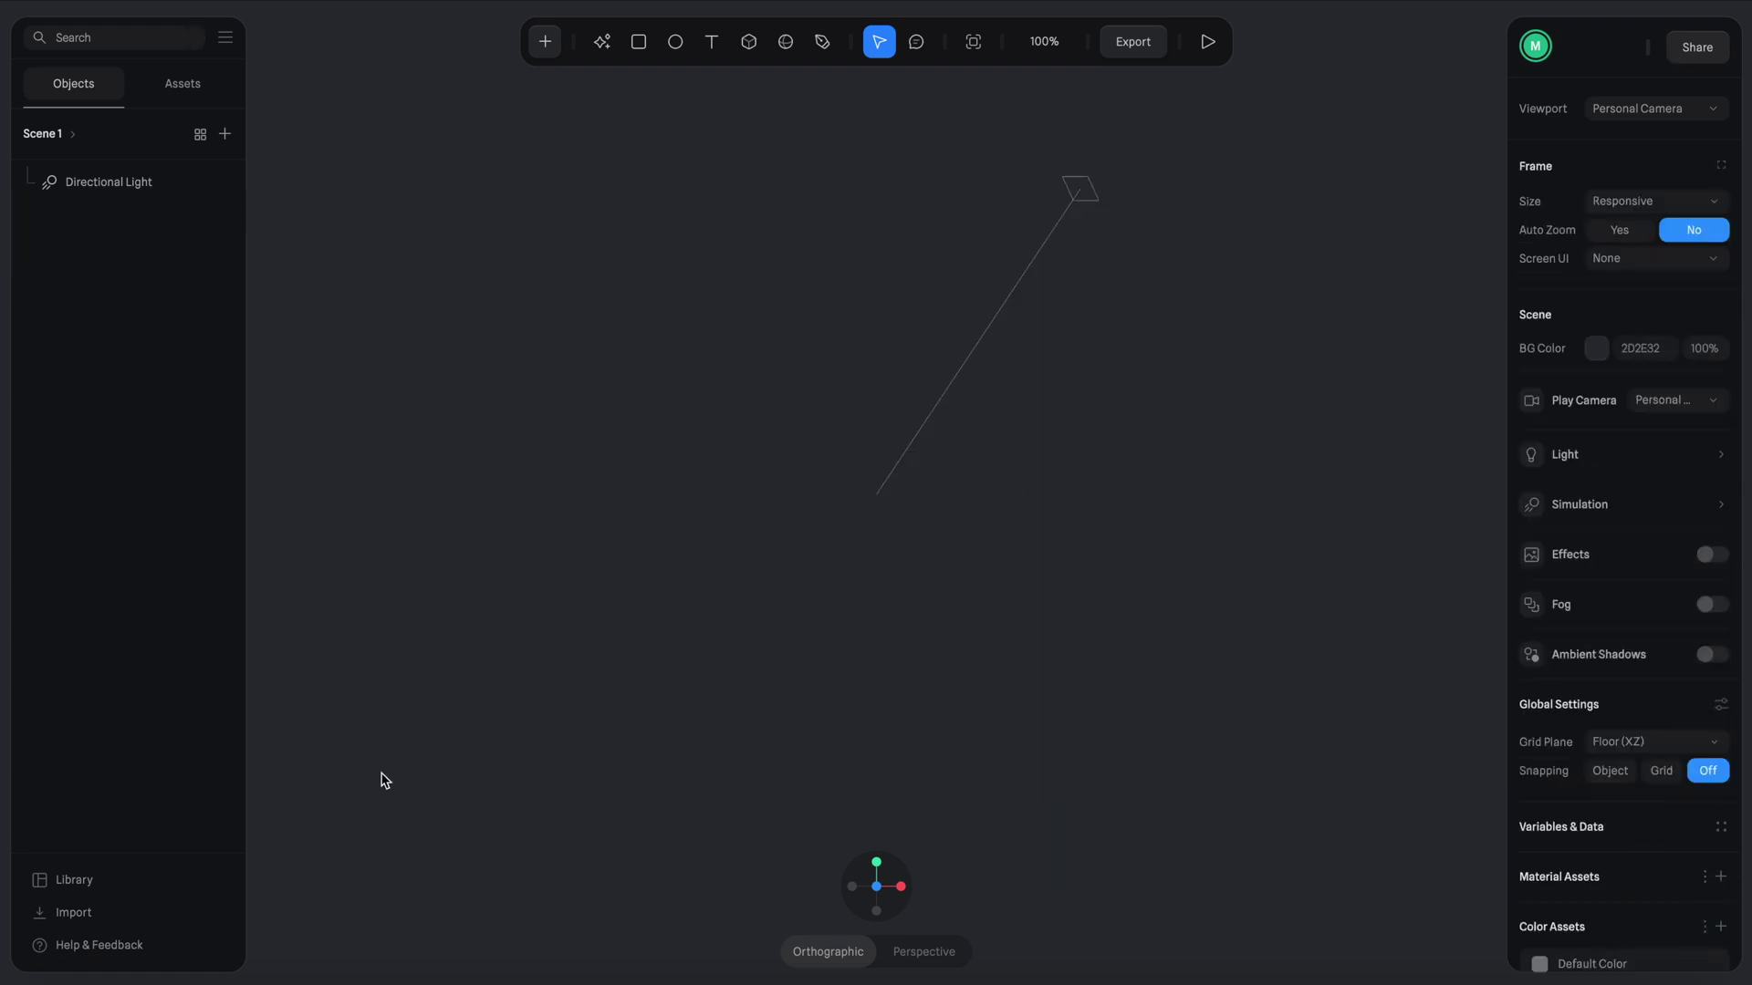
pyautogui.click(66, 974)
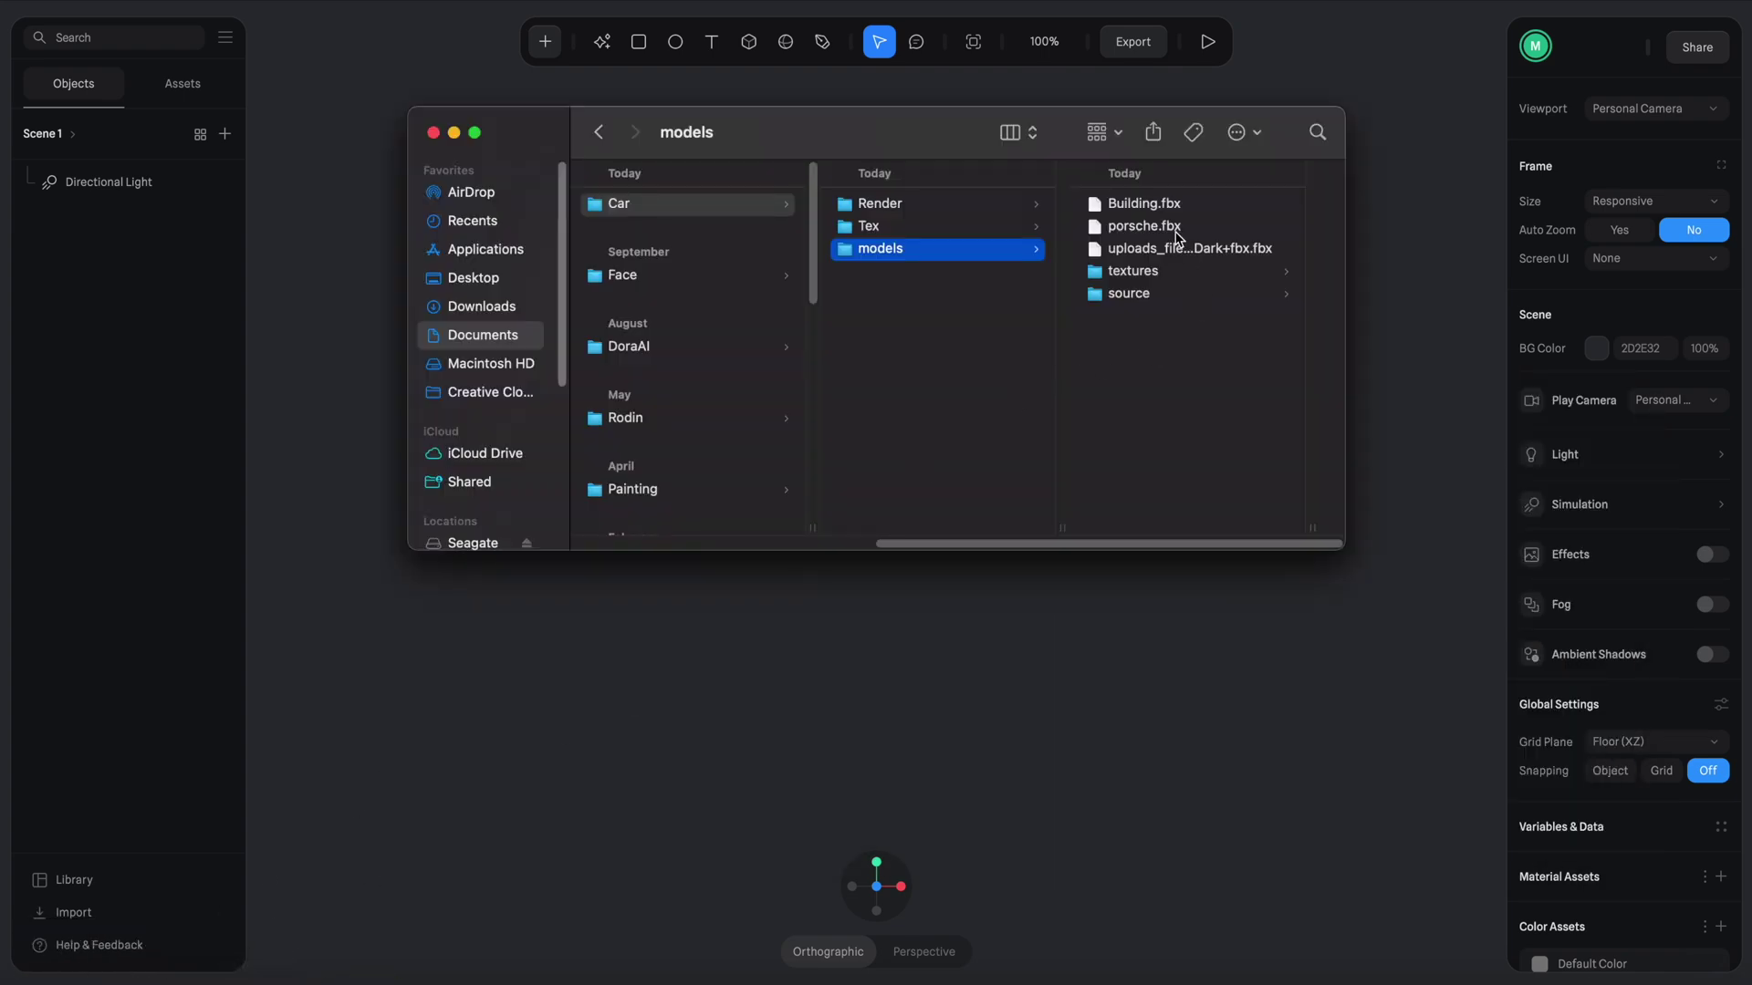
pyautogui.click(1159, 204)
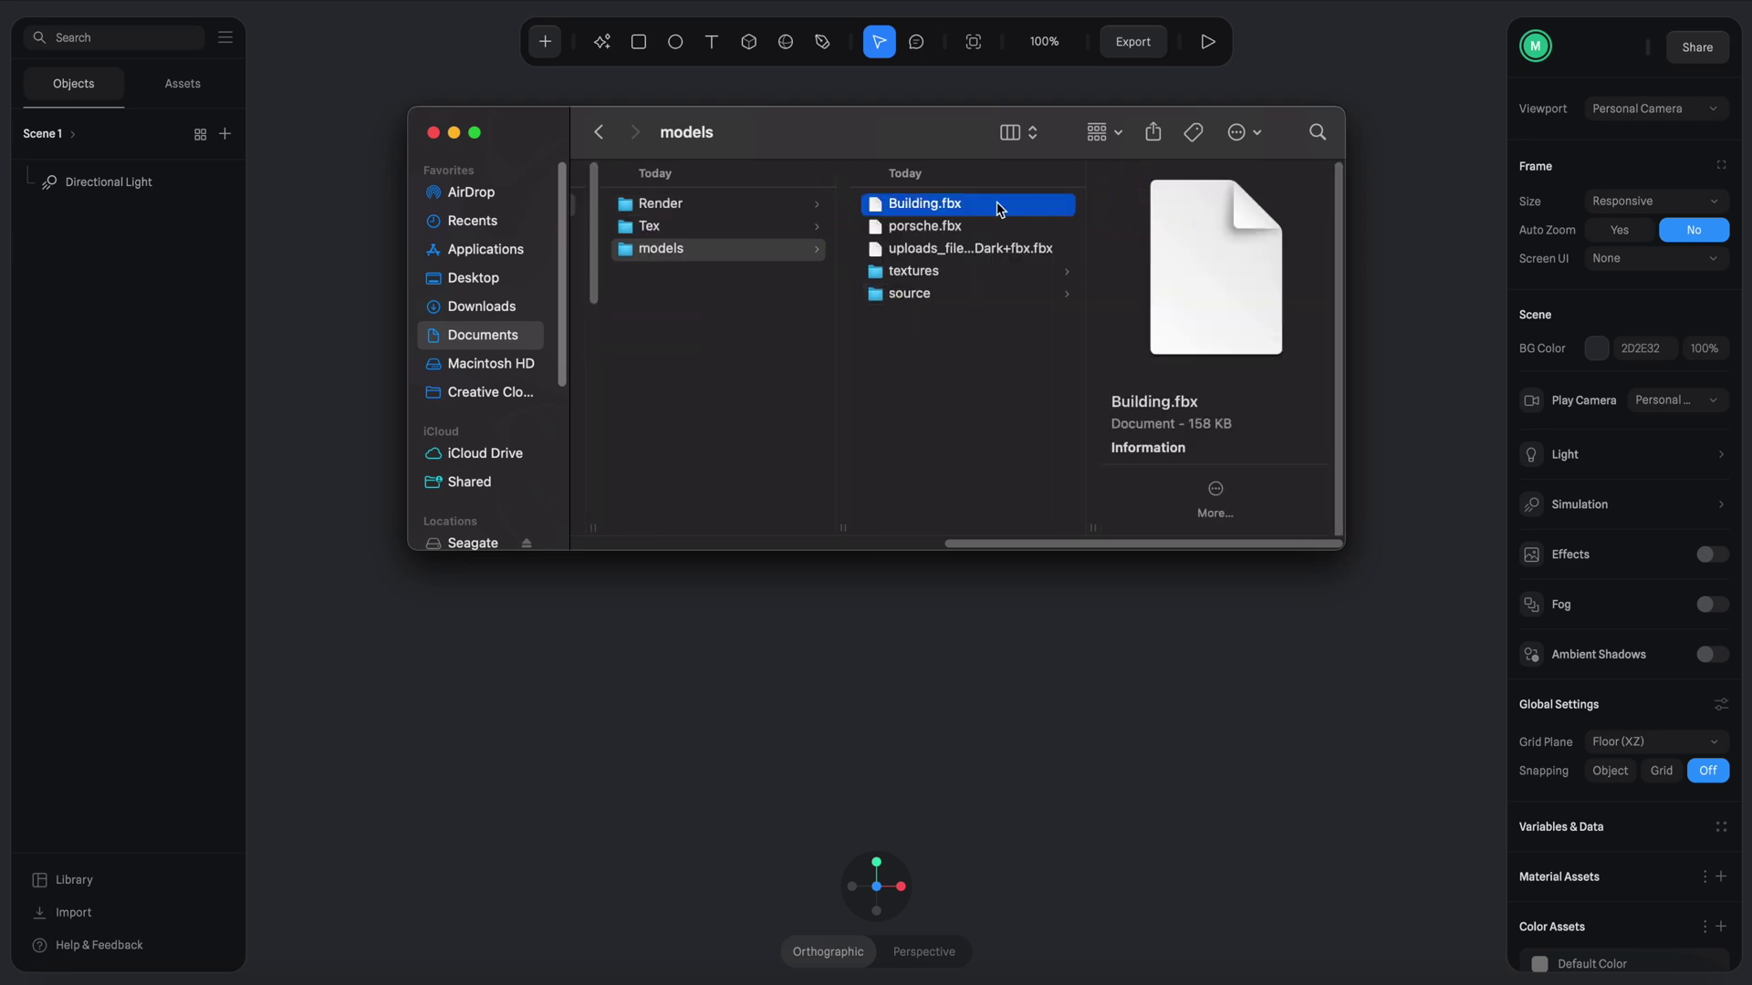
pyautogui.moveTo(942, 206); pyautogui.dragTo(901, 657)
pyautogui.click(961, 640)
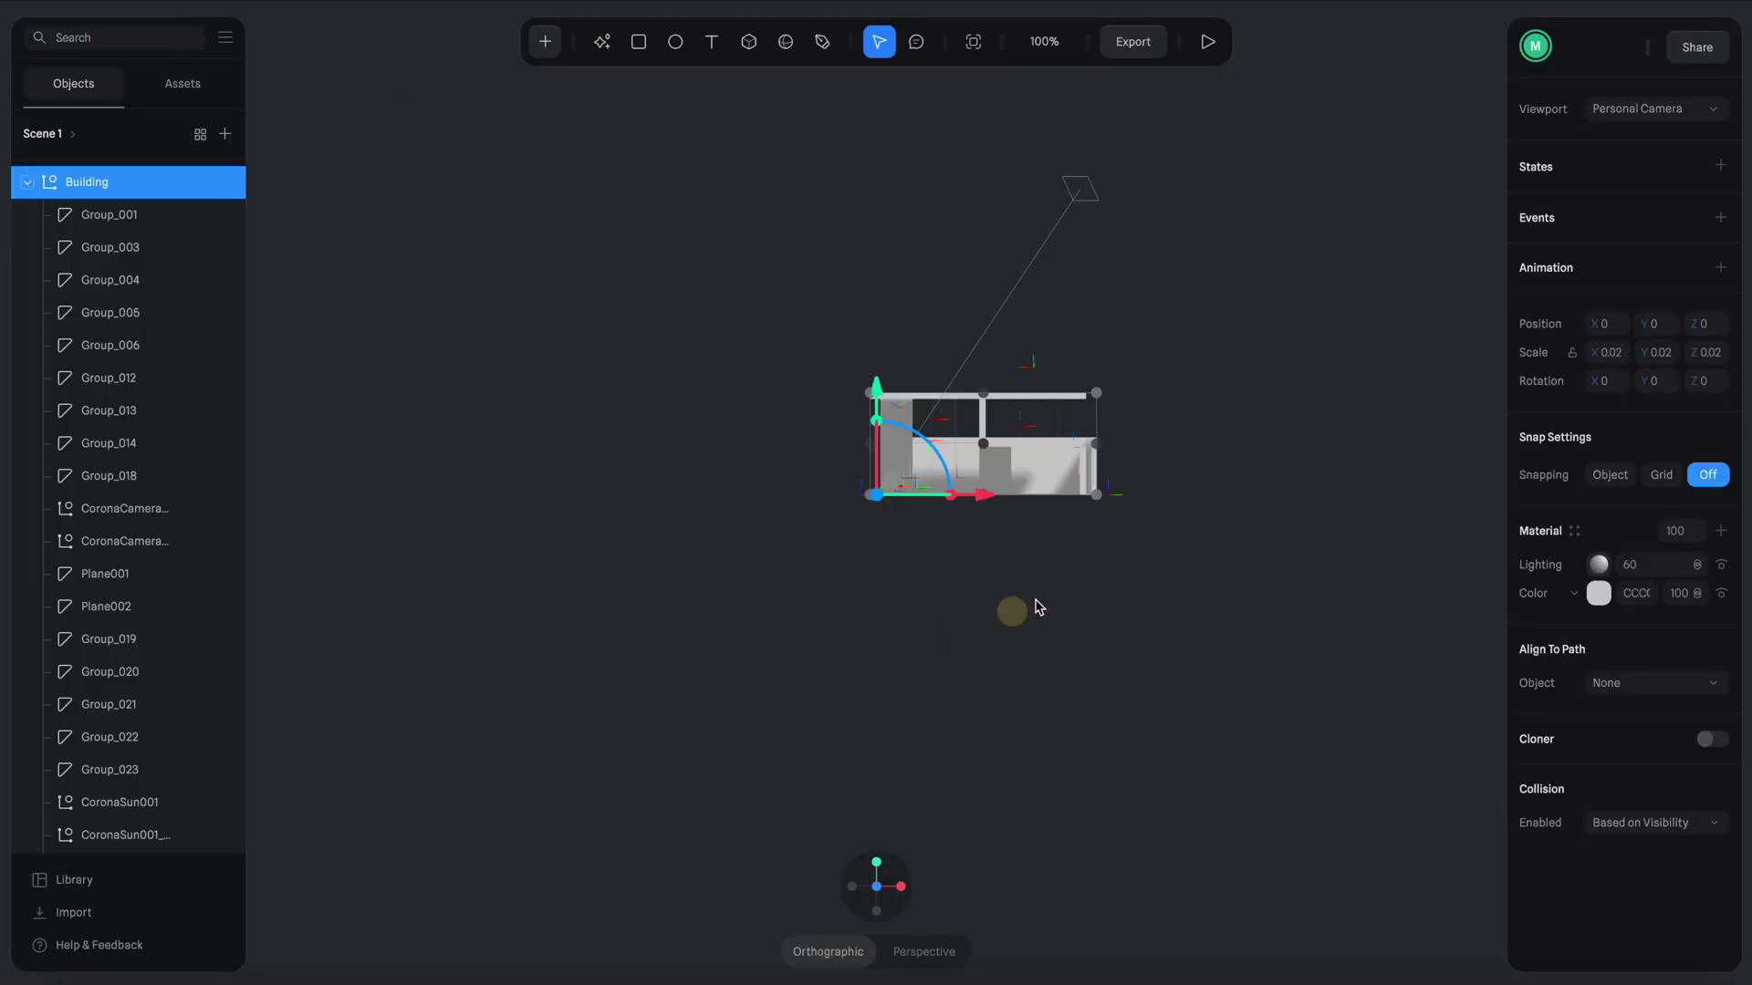
# Scale the imported Building group up uniformly to about 0.06.
pyautogui.click(1205, 394)
pyautogui.scroll(2, 1110, 474)
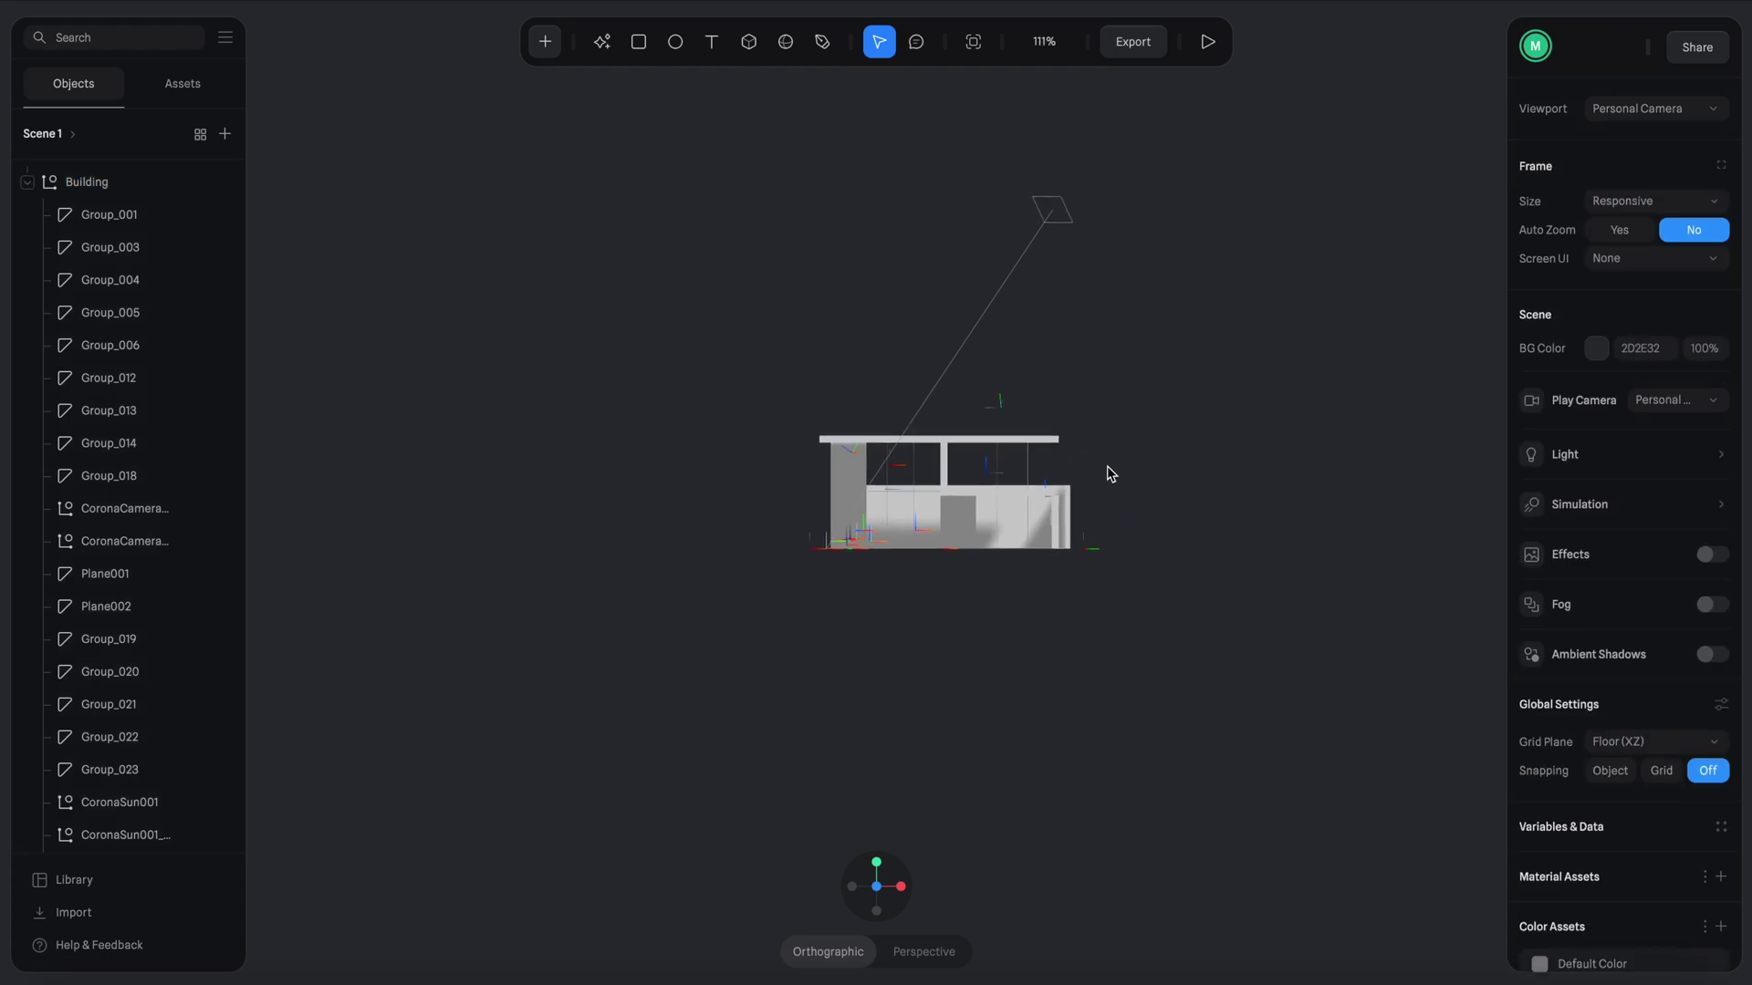
pyautogui.scroll(6, 1255, 371)
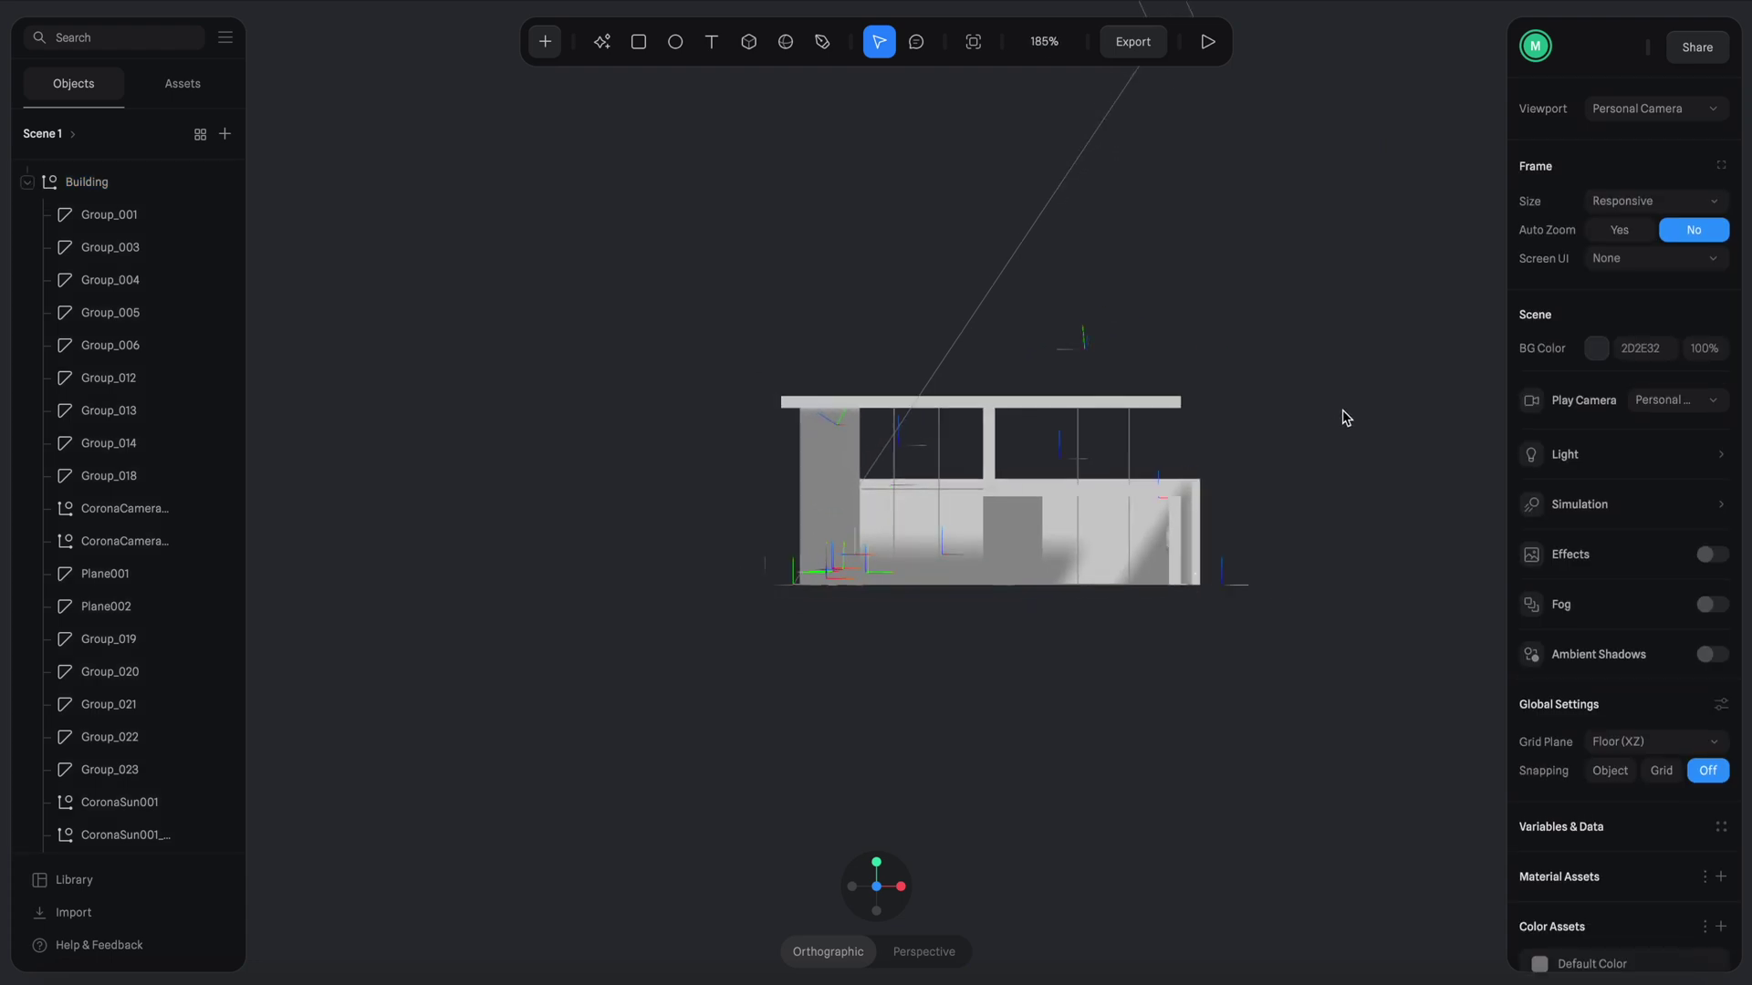
pyautogui.moveTo(1341, 414); pyautogui.dragTo(1165, 457)
pyautogui.scroll(-5, 1238, 439)
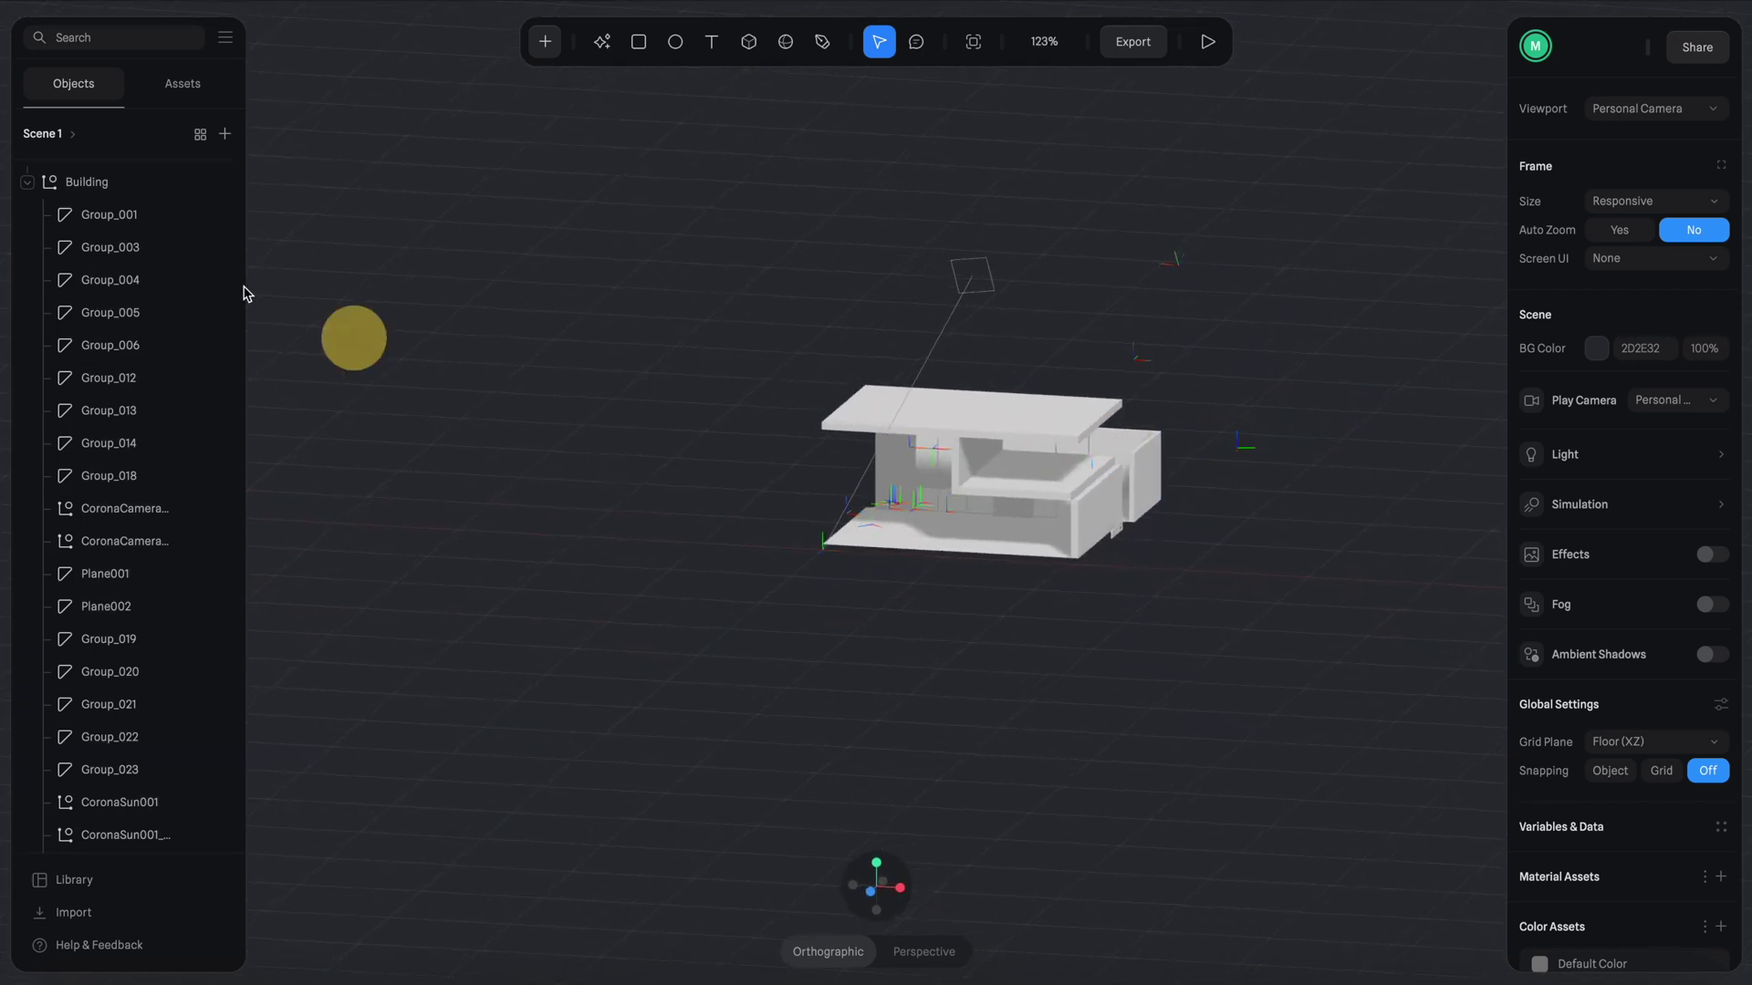
pyautogui.click(47, 176)
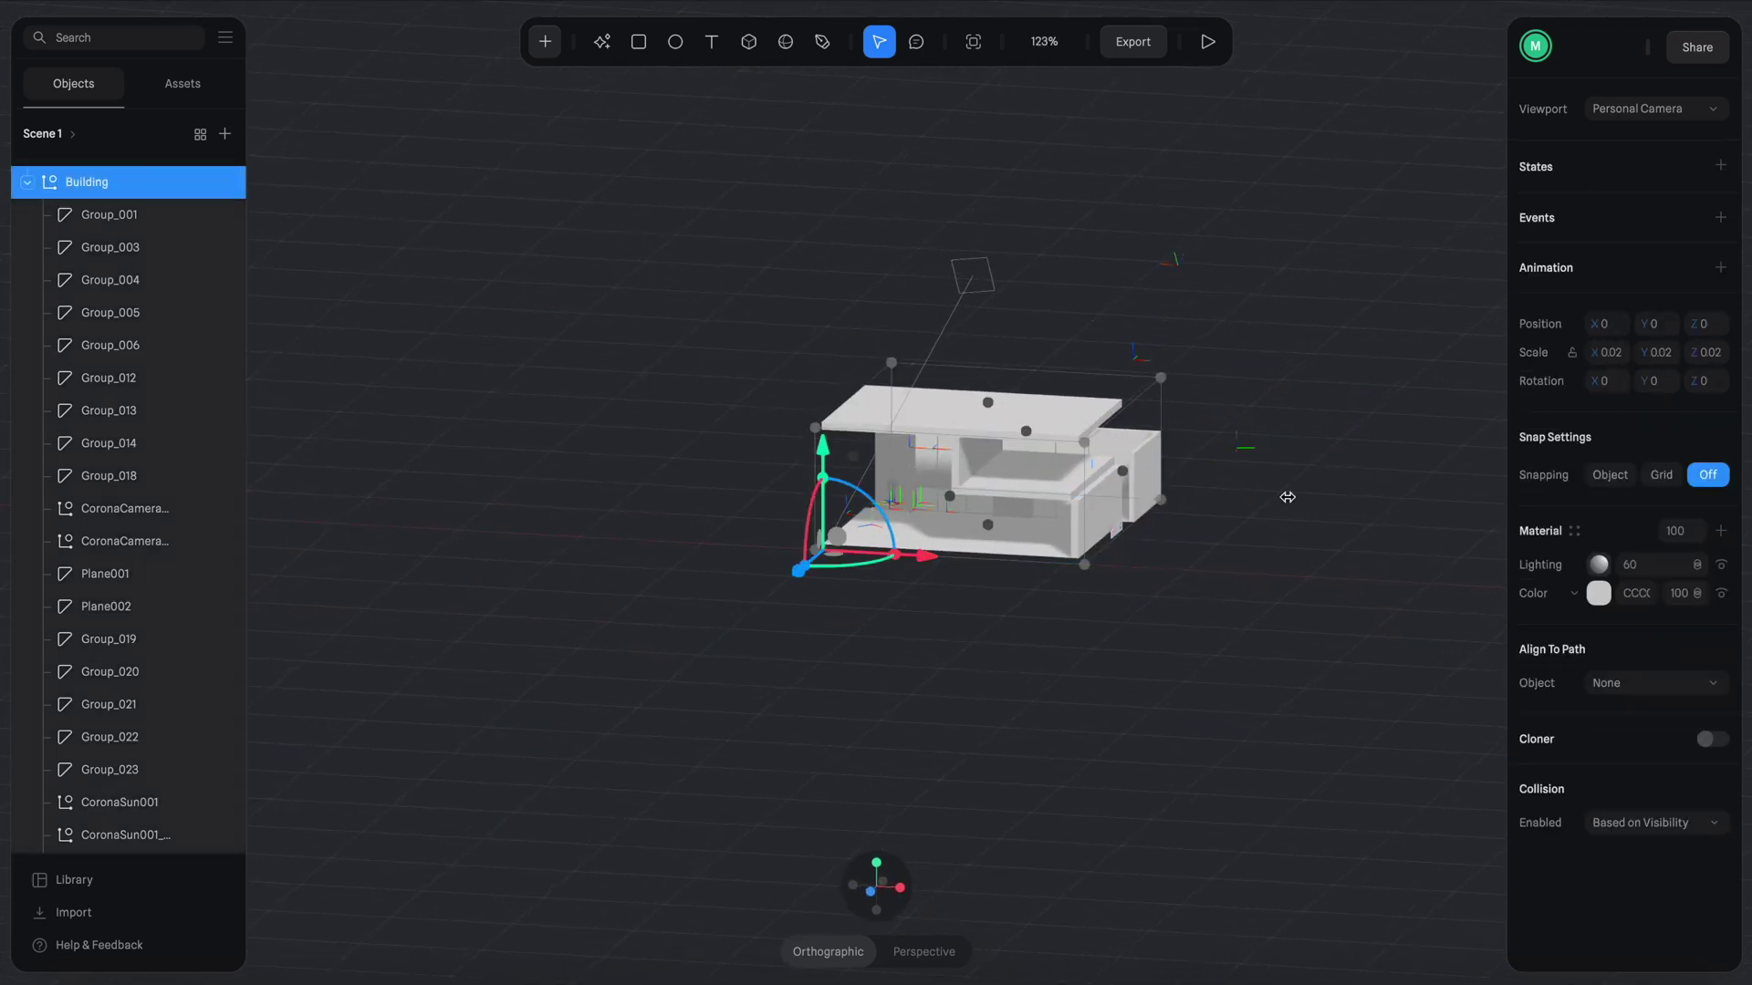
pyautogui.moveTo(1161, 377); pyautogui.dragTo(1497, 123)
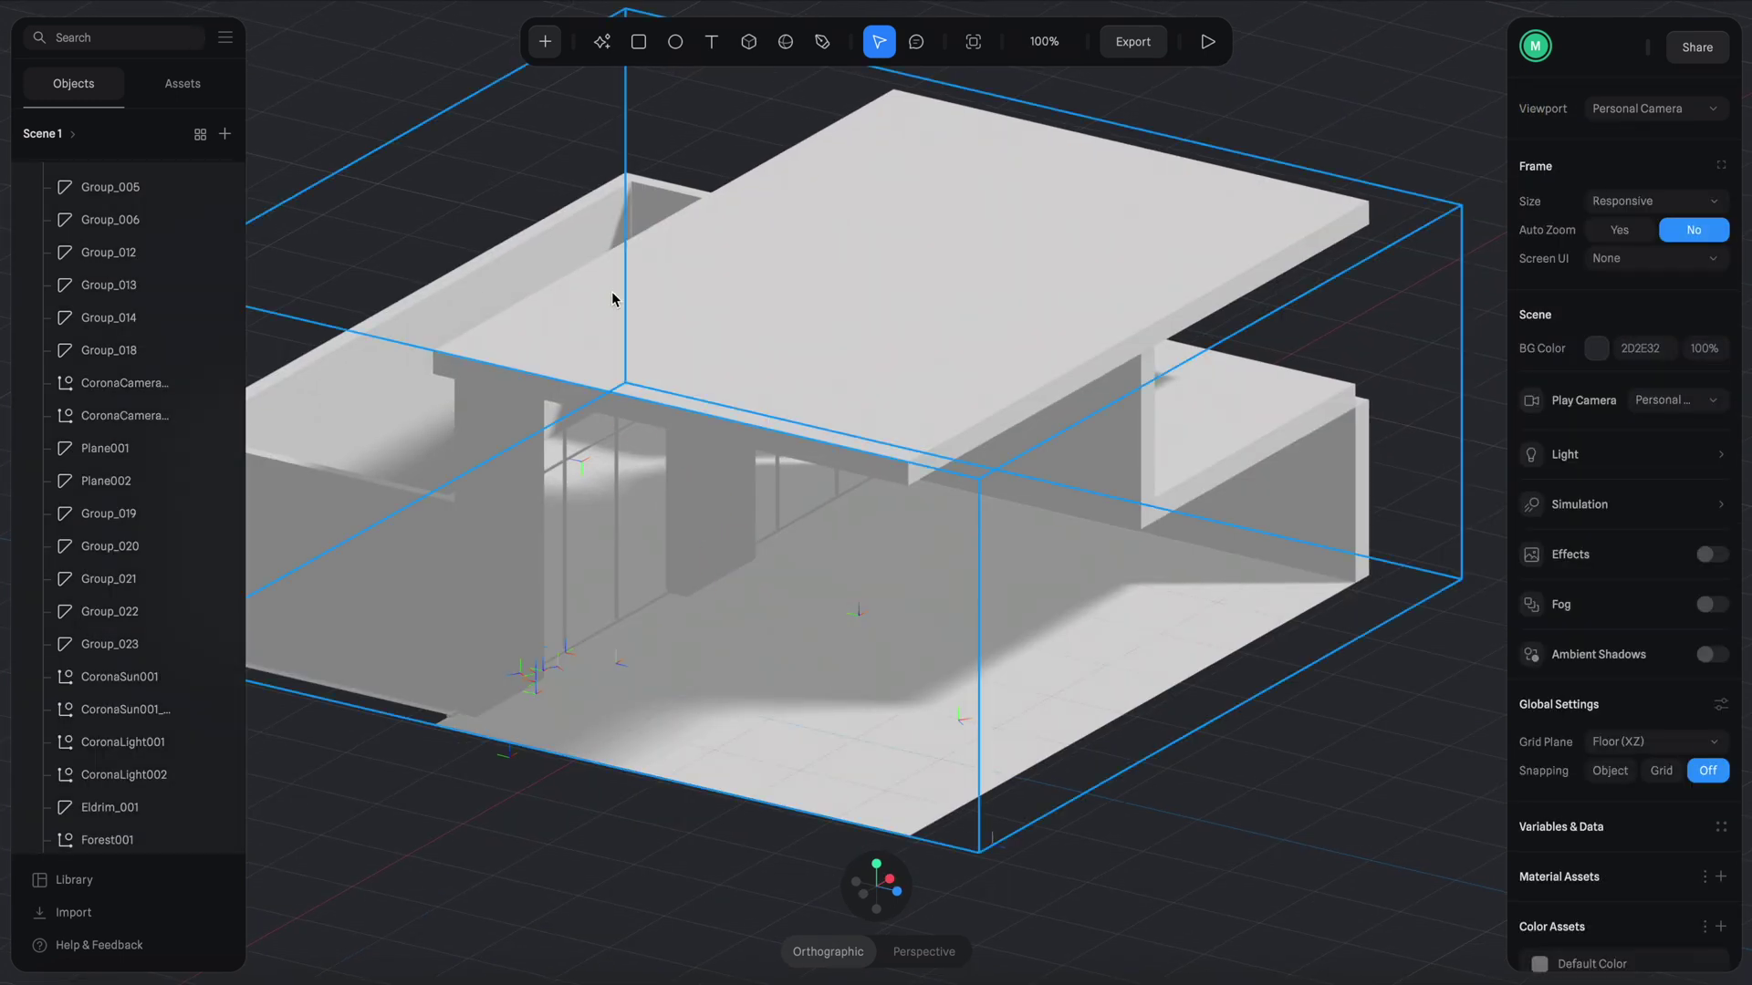
# Hide the Group_018 walled part of the building.
pyautogui.moveTo(750, 306); pyautogui.dragTo(962, 327, button='middle')
pyautogui.keyDown('alt'); pyautogui.moveTo(961, 327); pyautogui.dragTo(997, 326); pyautogui.keyUp('alt')
pyautogui.click(672, 284)
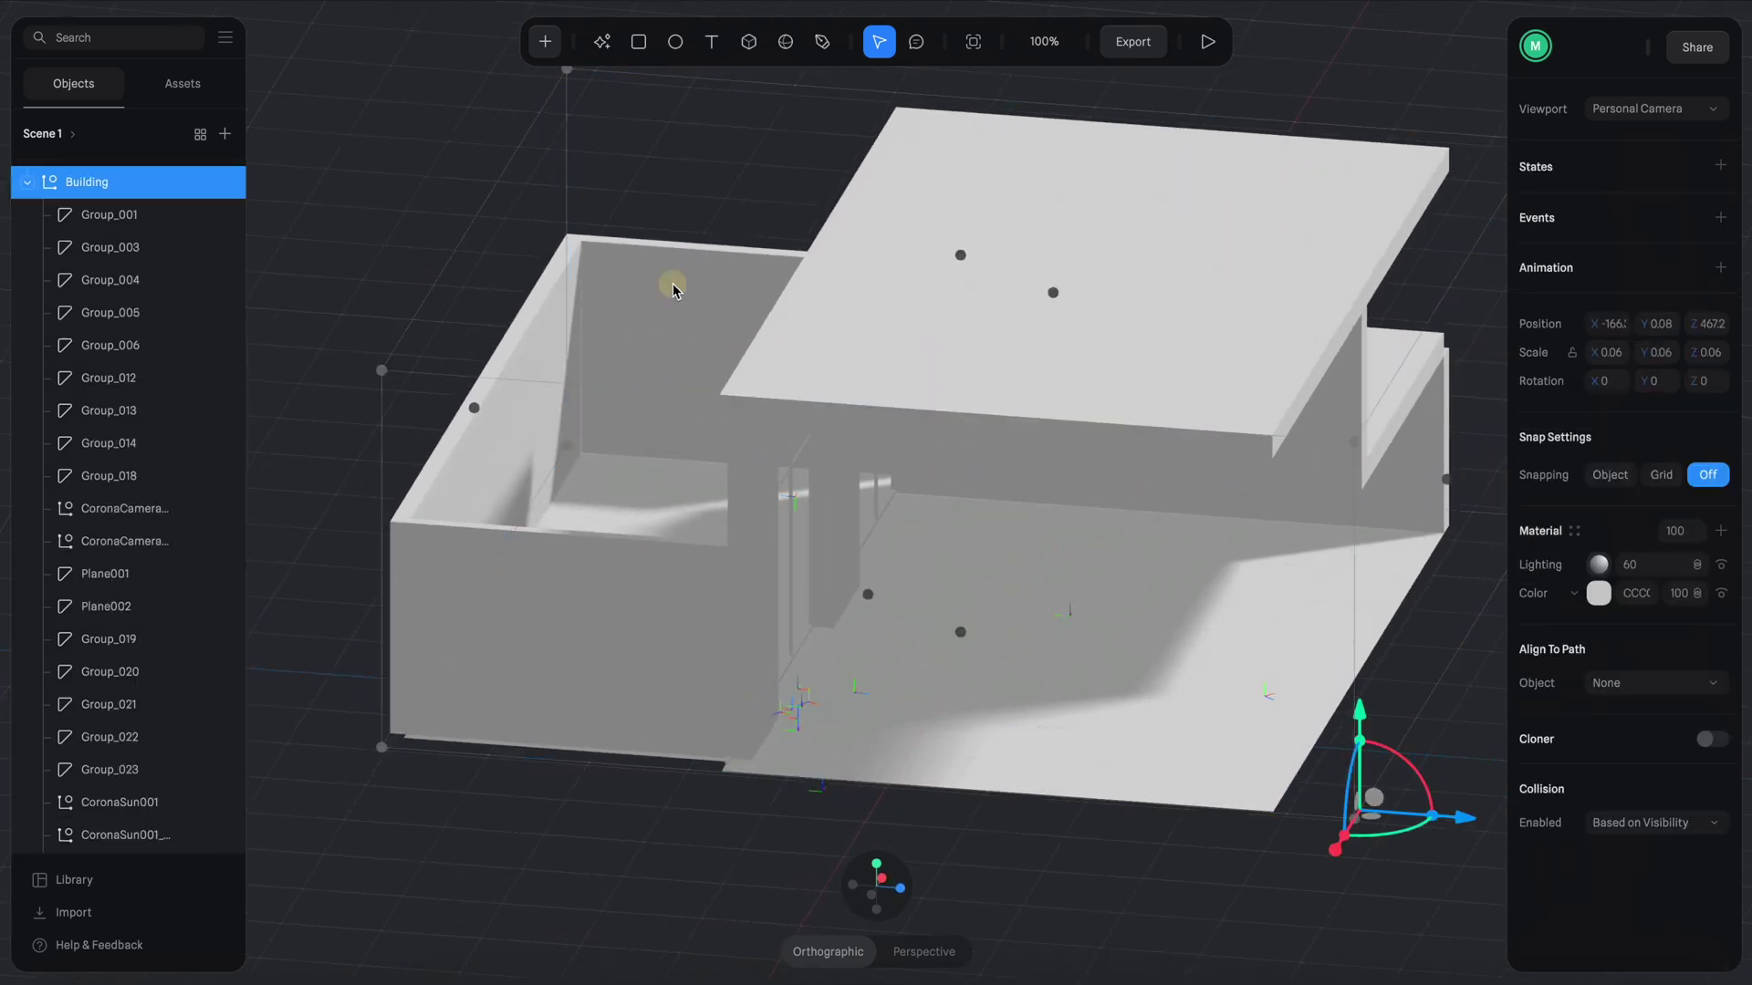
pyautogui.click(673, 290)
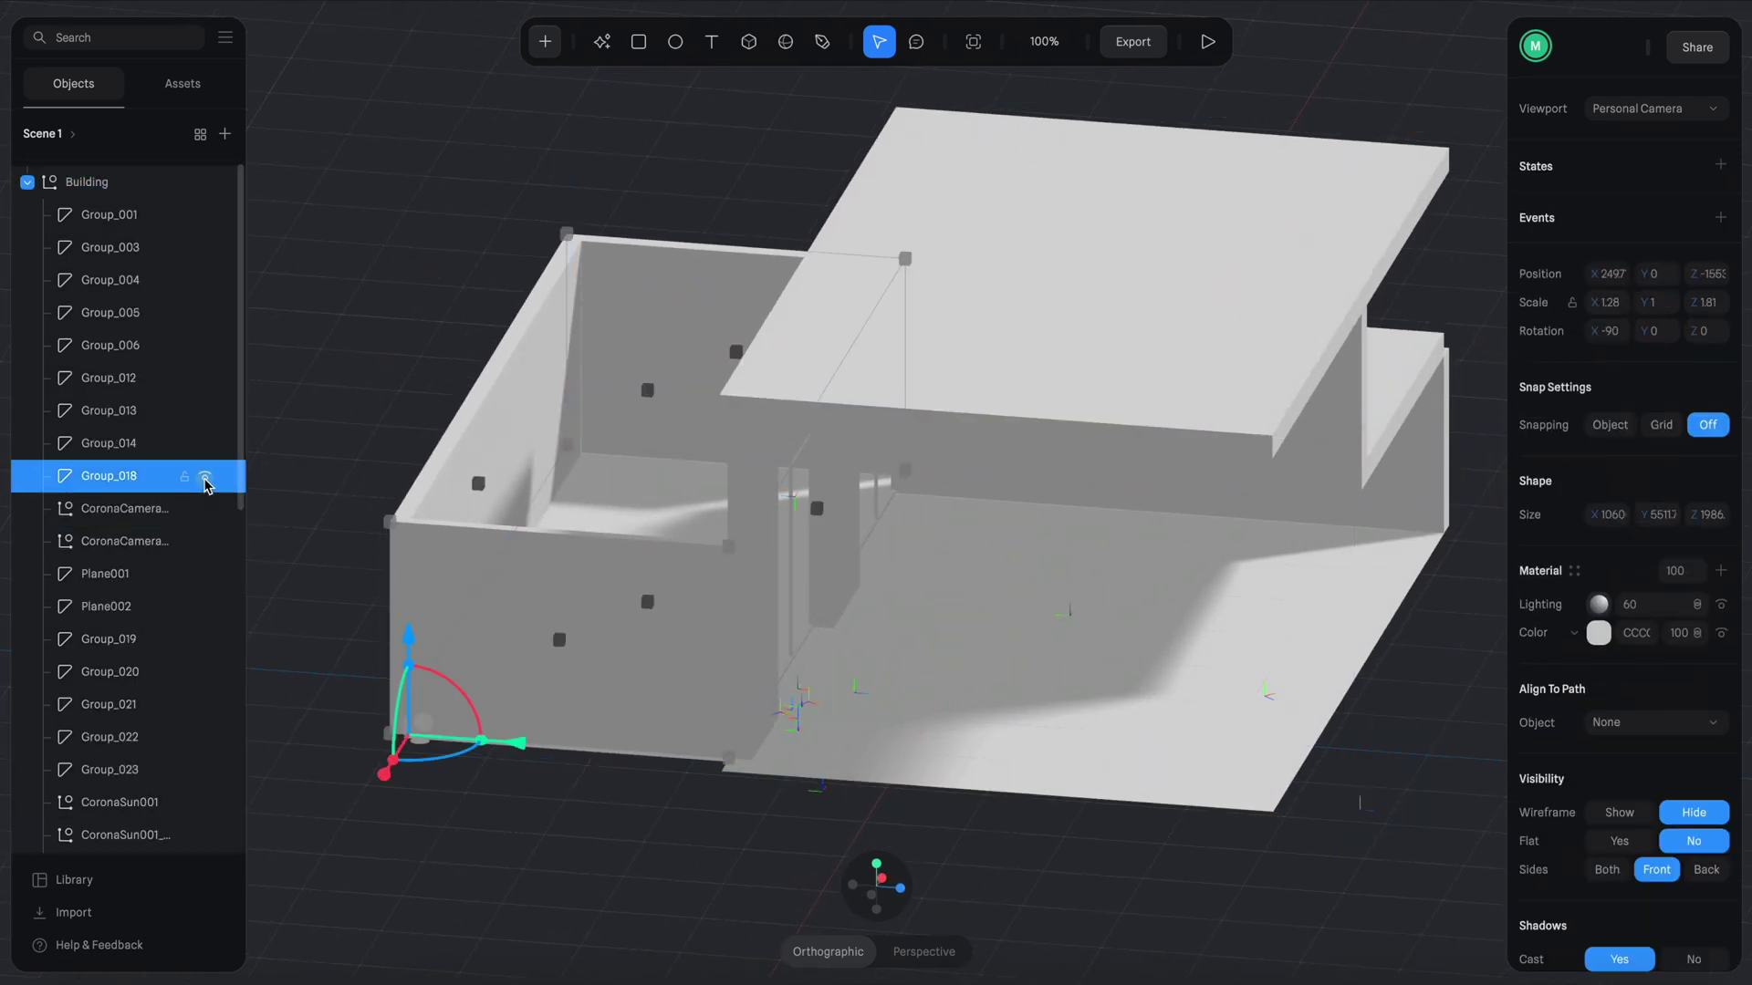
pyautogui.click(205, 483)
# Move the directional light along Z to the far side of the windows so it shines through onto the floor.
pyautogui.click(829, 441)
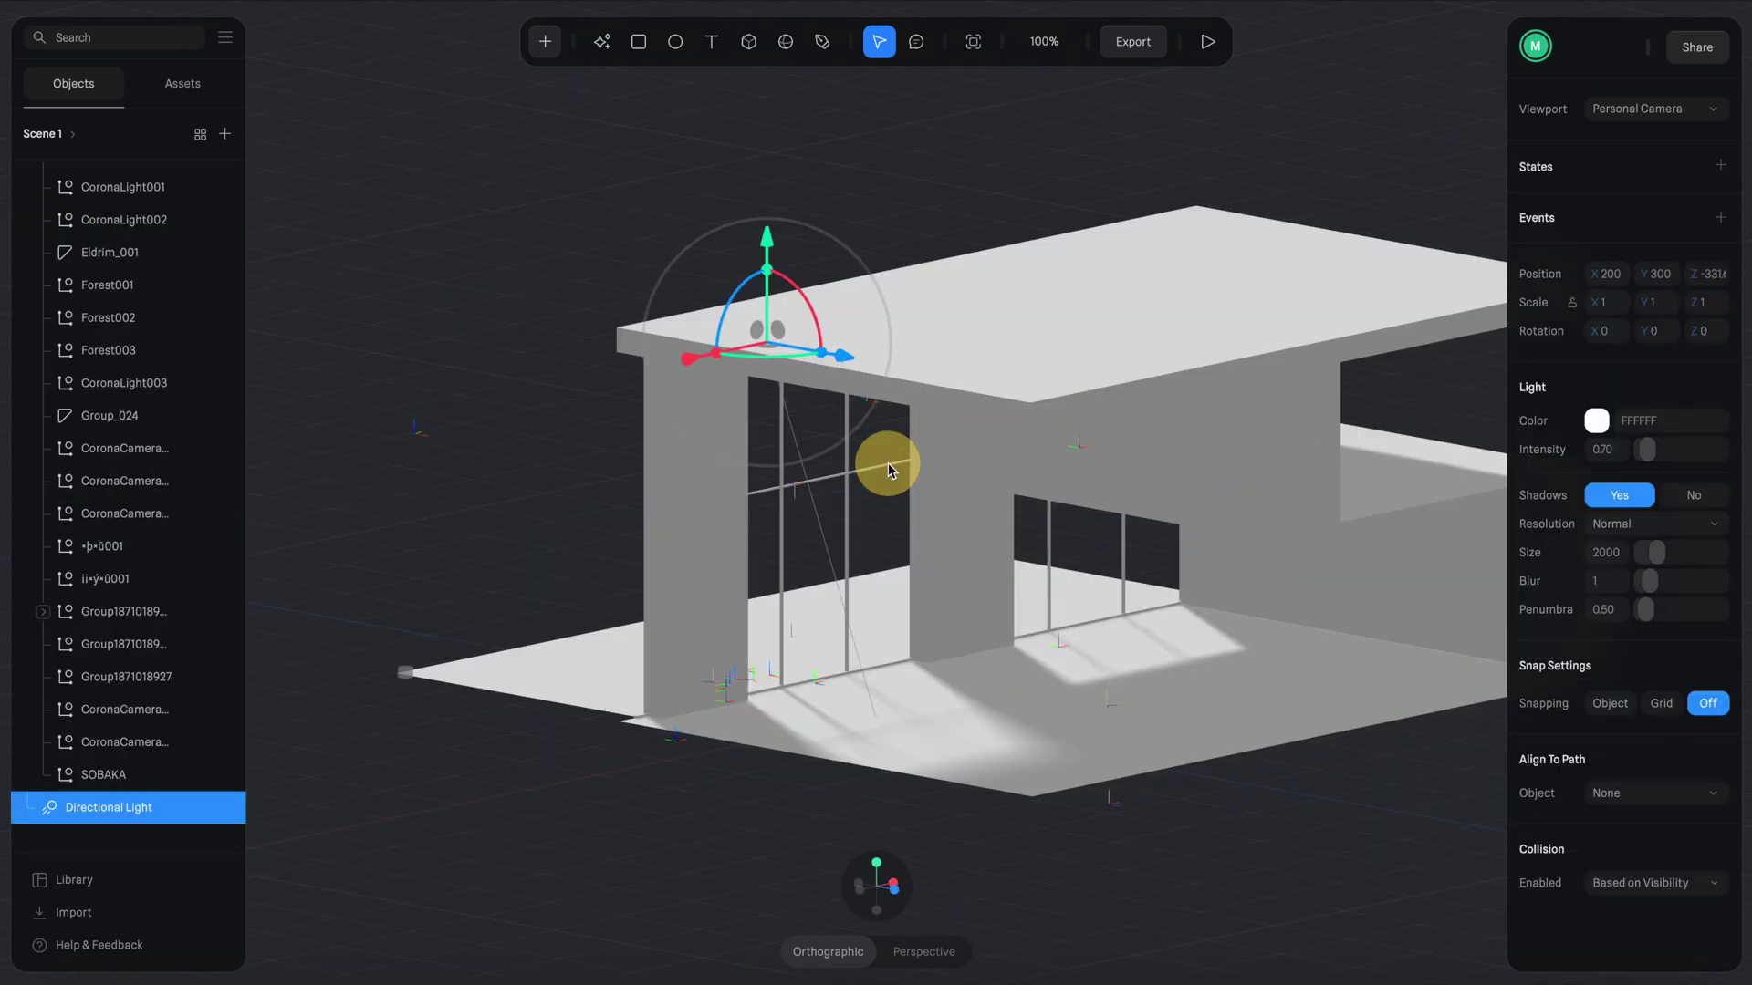
pyautogui.scroll(5, 1267, 696)
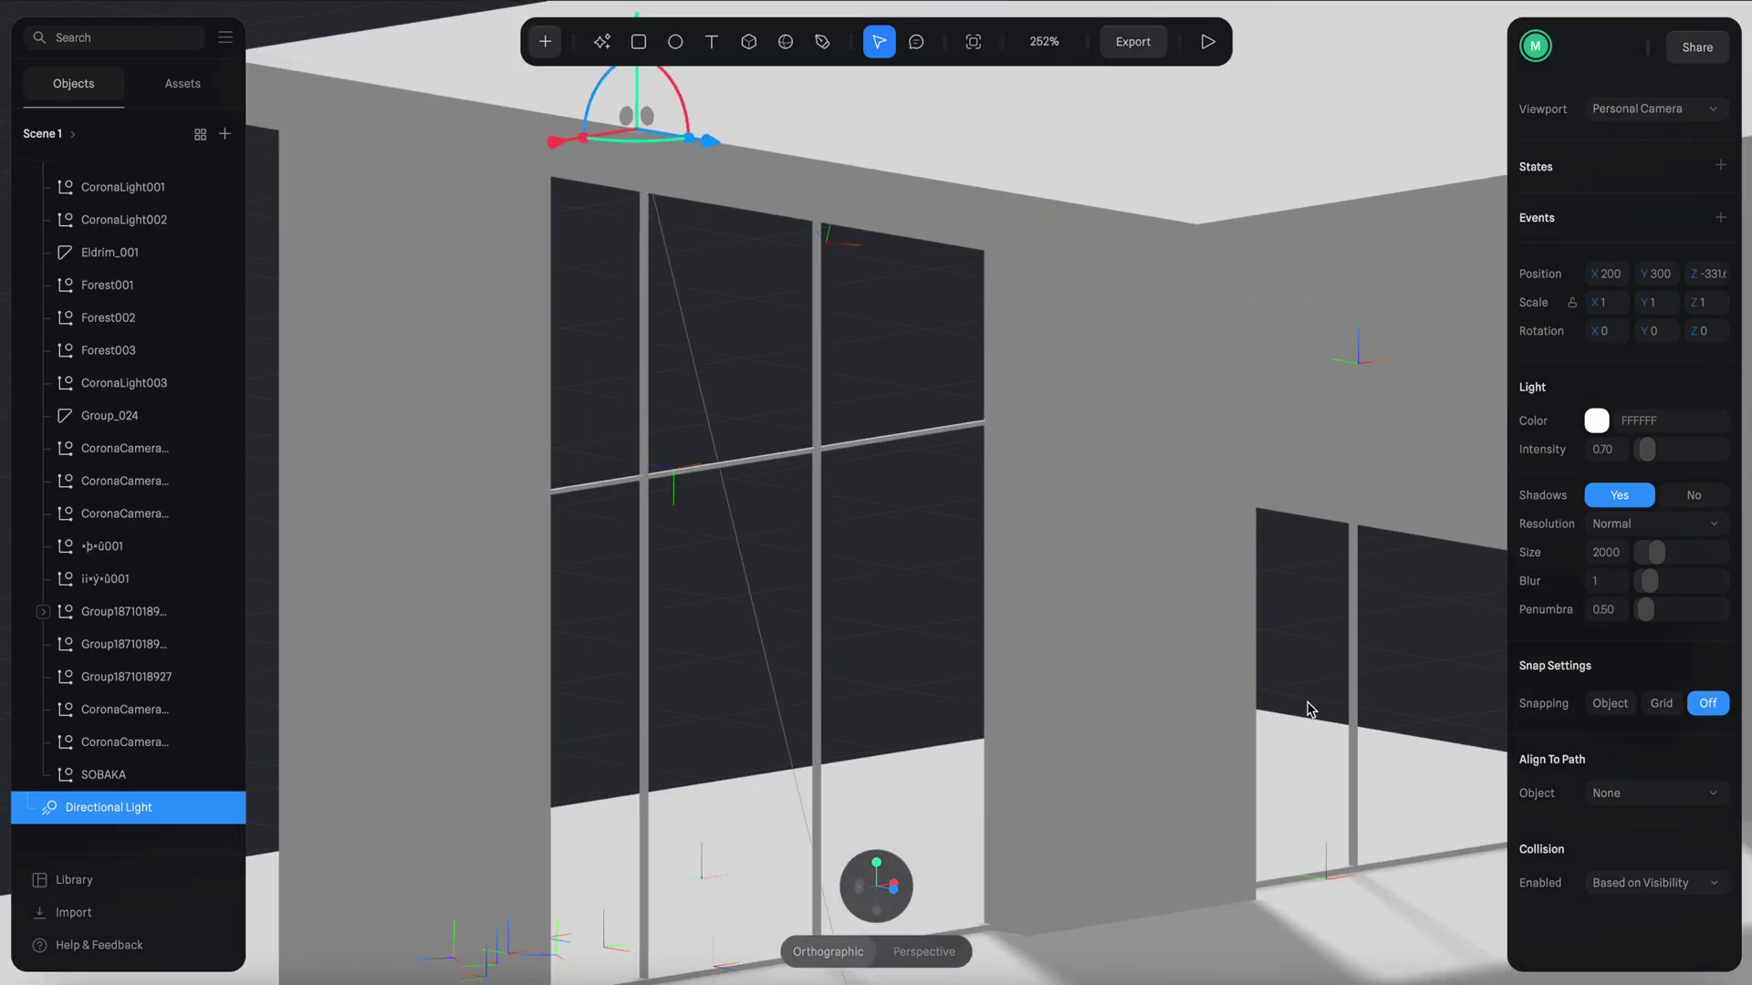
pyautogui.moveTo(1307, 704); pyautogui.dragTo(1057, 567, button='middle')
pyautogui.keyDown('alt'); pyautogui.moveTo(1056, 566); pyautogui.dragTo(1082, 559); pyautogui.keyUp('alt')
pyautogui.scroll(-3, 1084, 560)
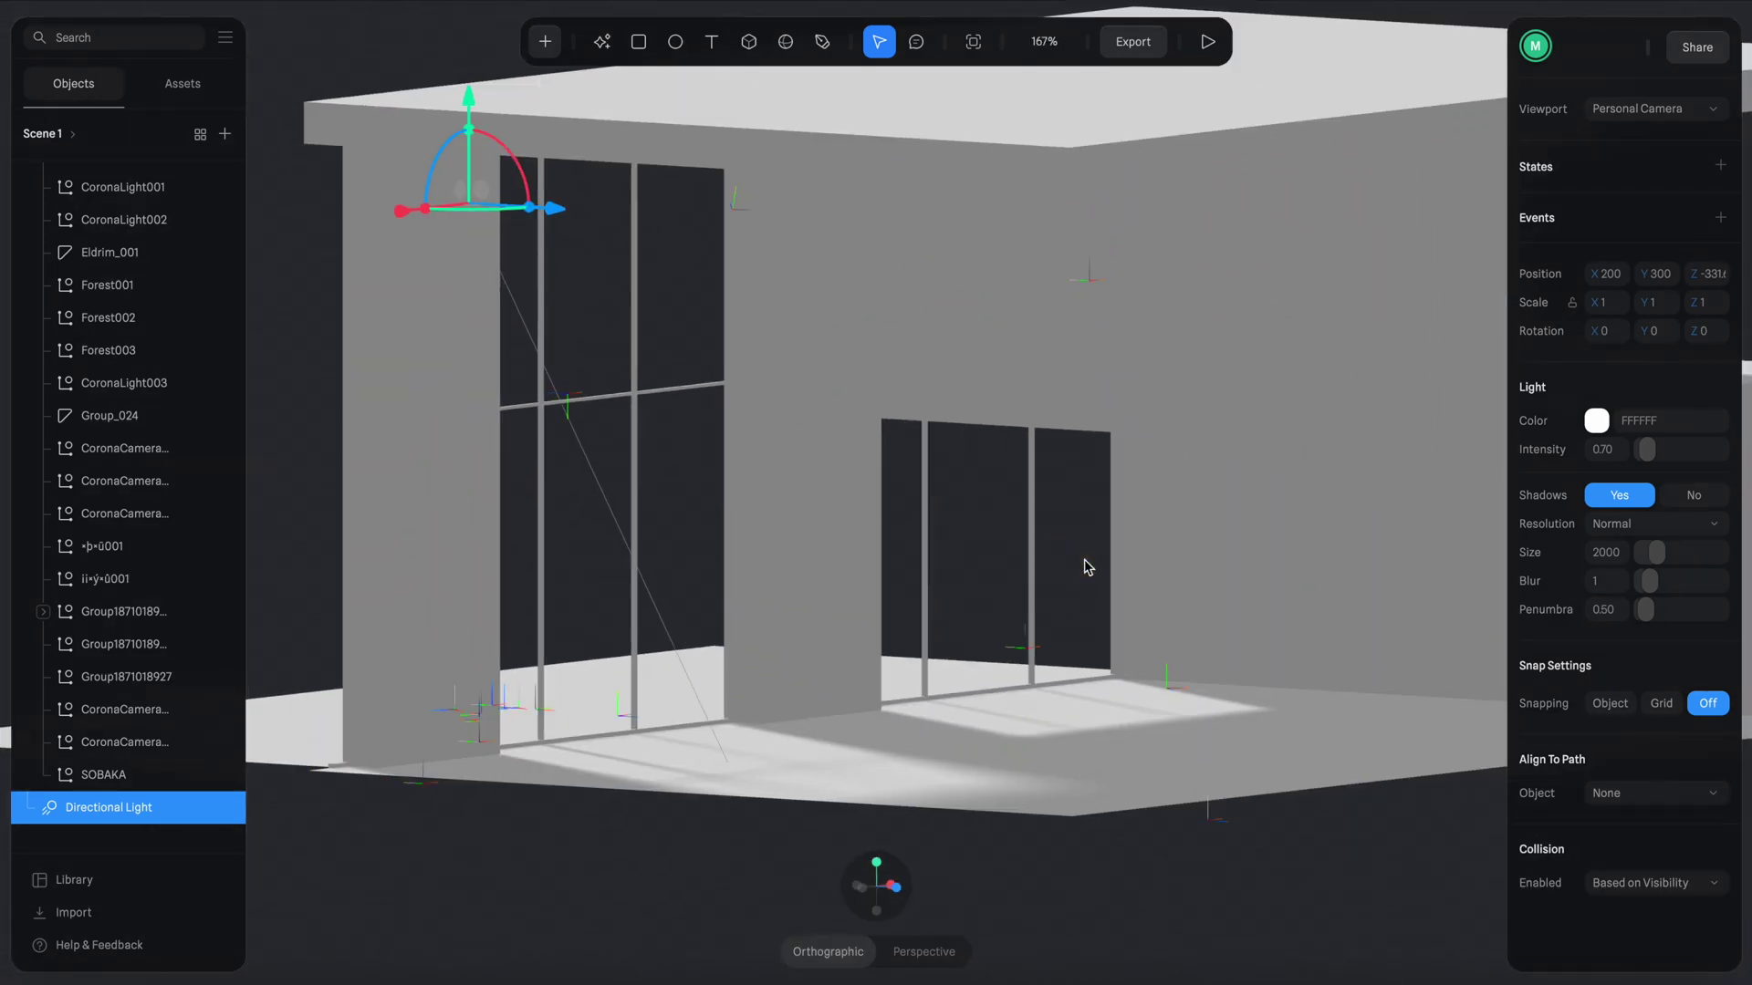
pyautogui.moveTo(1088, 566); pyautogui.dragTo(1027, 963, button='right')
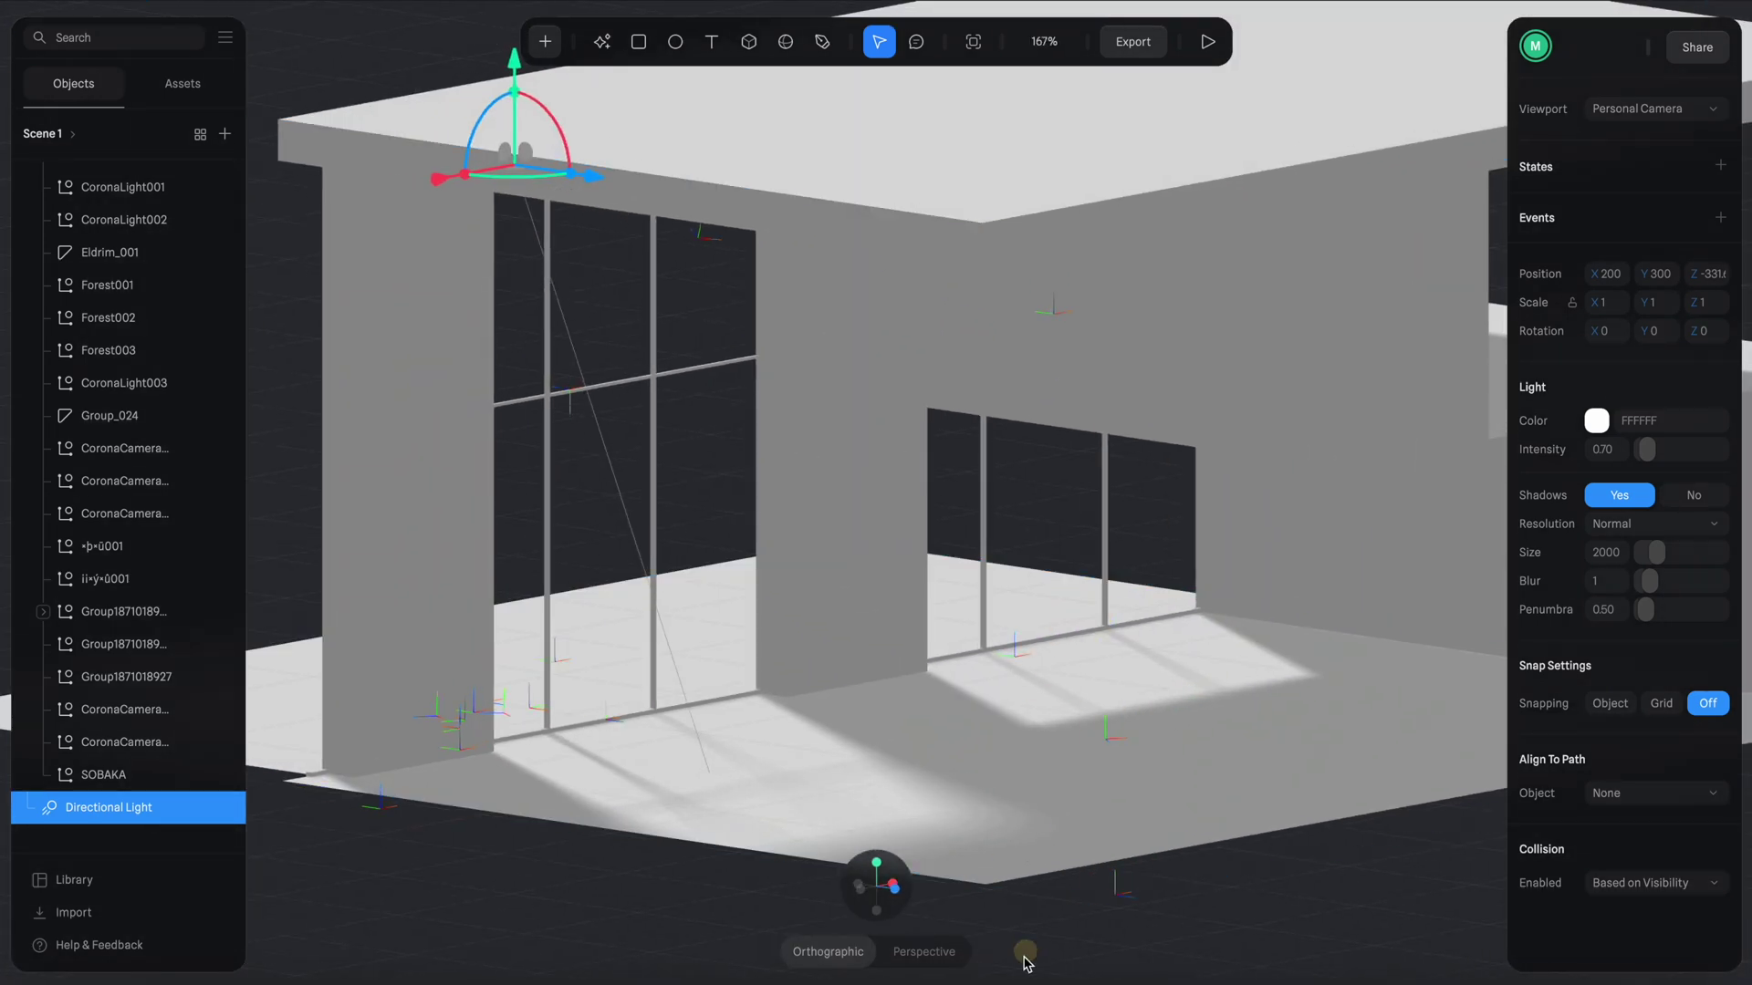
# Switch the viewport to perspective projection and shift the directional light along its X axis.
pyautogui.click(924, 952)
pyautogui.scroll(5, 958, 511)
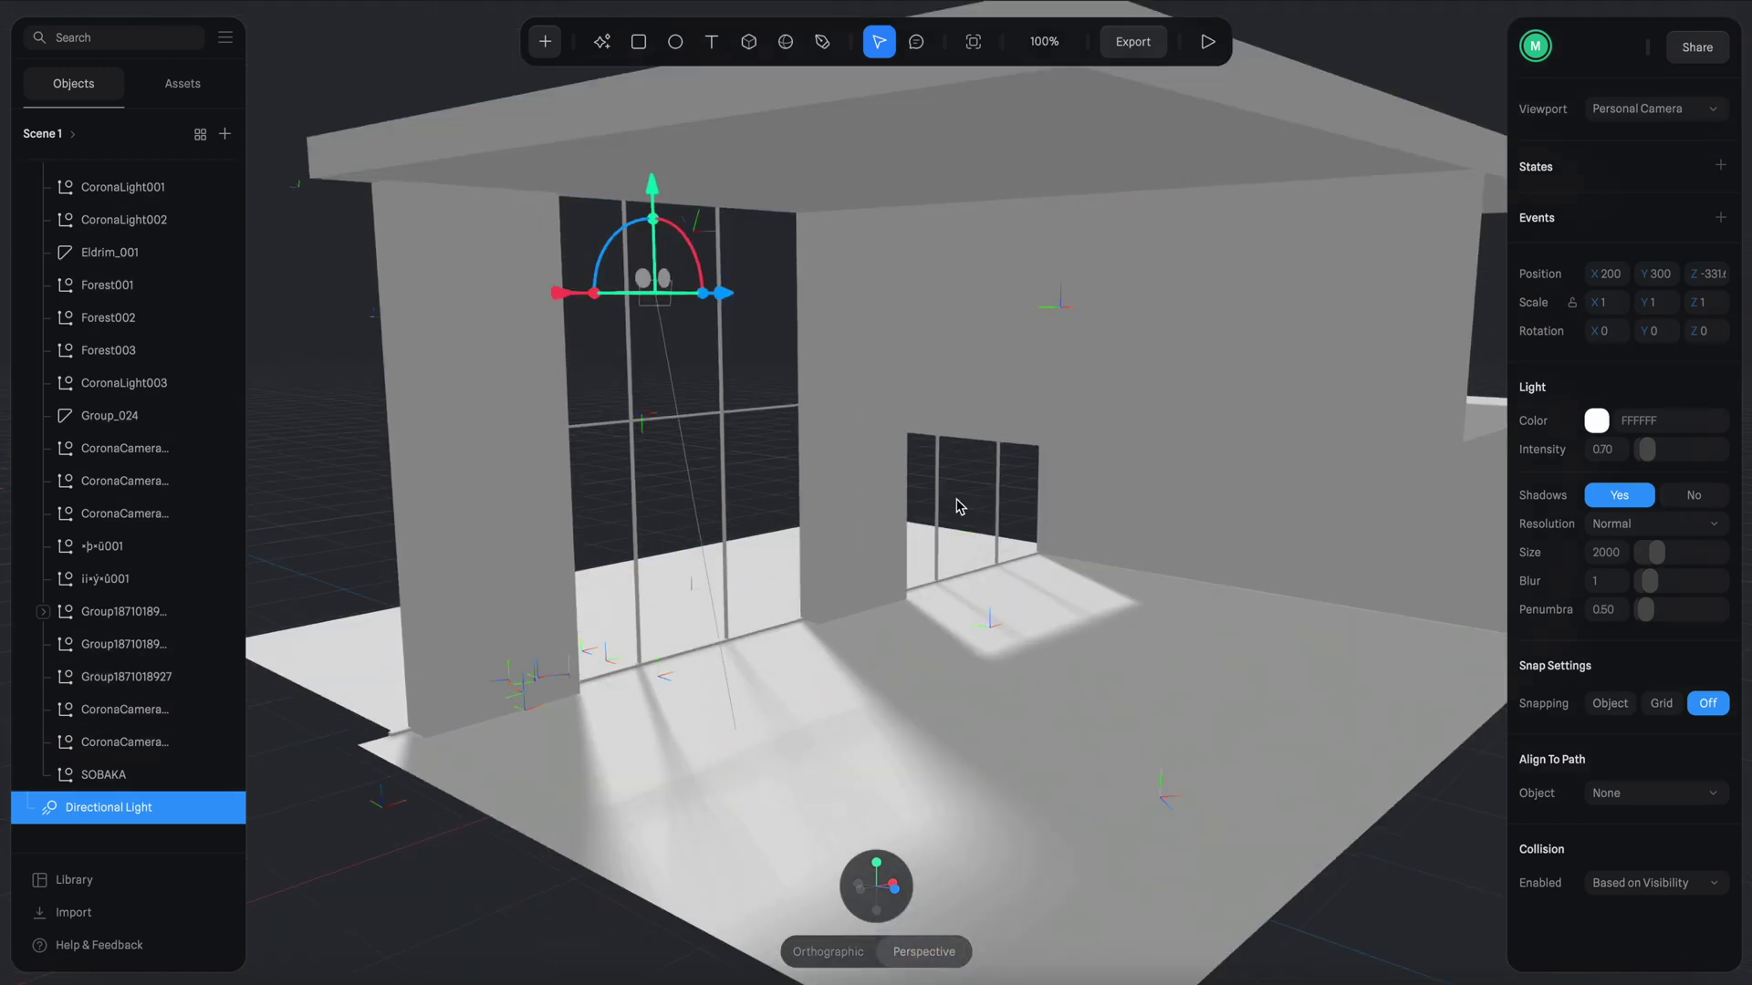
pyautogui.scroll(2, 922, 551)
pyautogui.keyDown('alt'); pyautogui.moveTo(924, 572); pyautogui.dragTo(933, 538); pyautogui.keyUp('alt')
pyautogui.moveTo(933, 544); pyautogui.dragTo(967, 546, button='right')
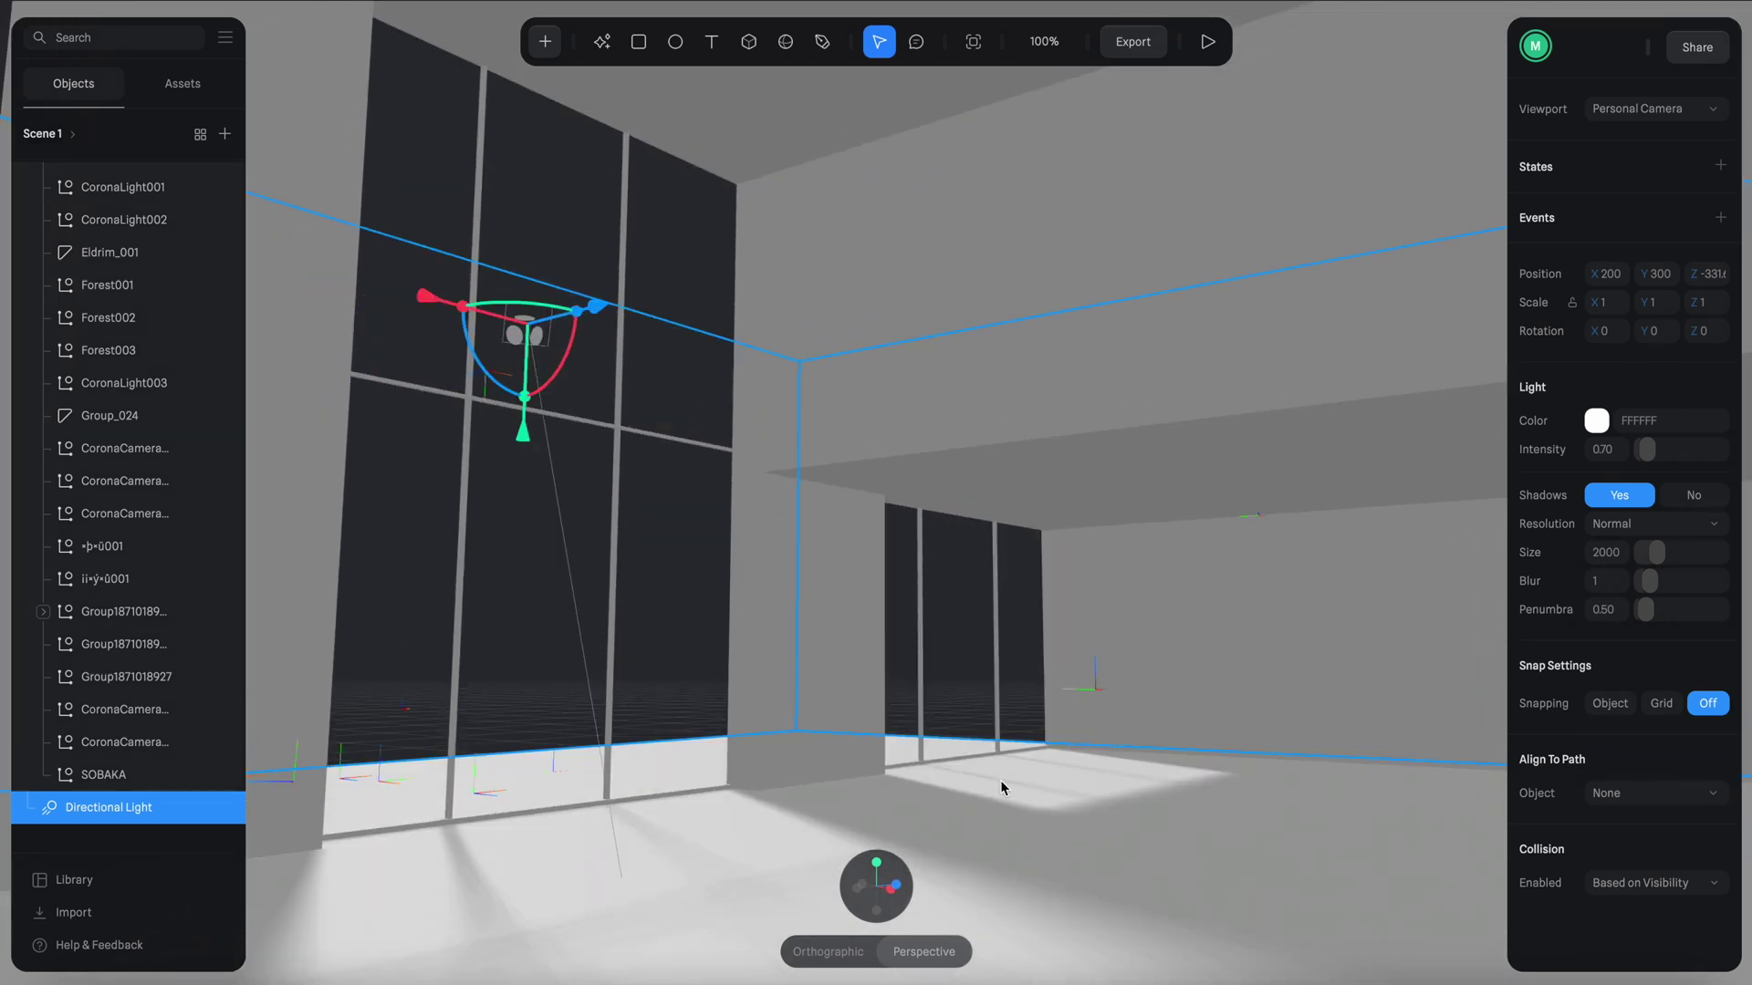
pyautogui.moveTo(454, 315)
pyautogui.mouseDown()
pyautogui.moveTo(340, 286)
pyautogui.moveTo(410, 289)
pyautogui.moveTo(375, 309)
pyautogui.moveTo(423, 310)
pyautogui.mouseUp()
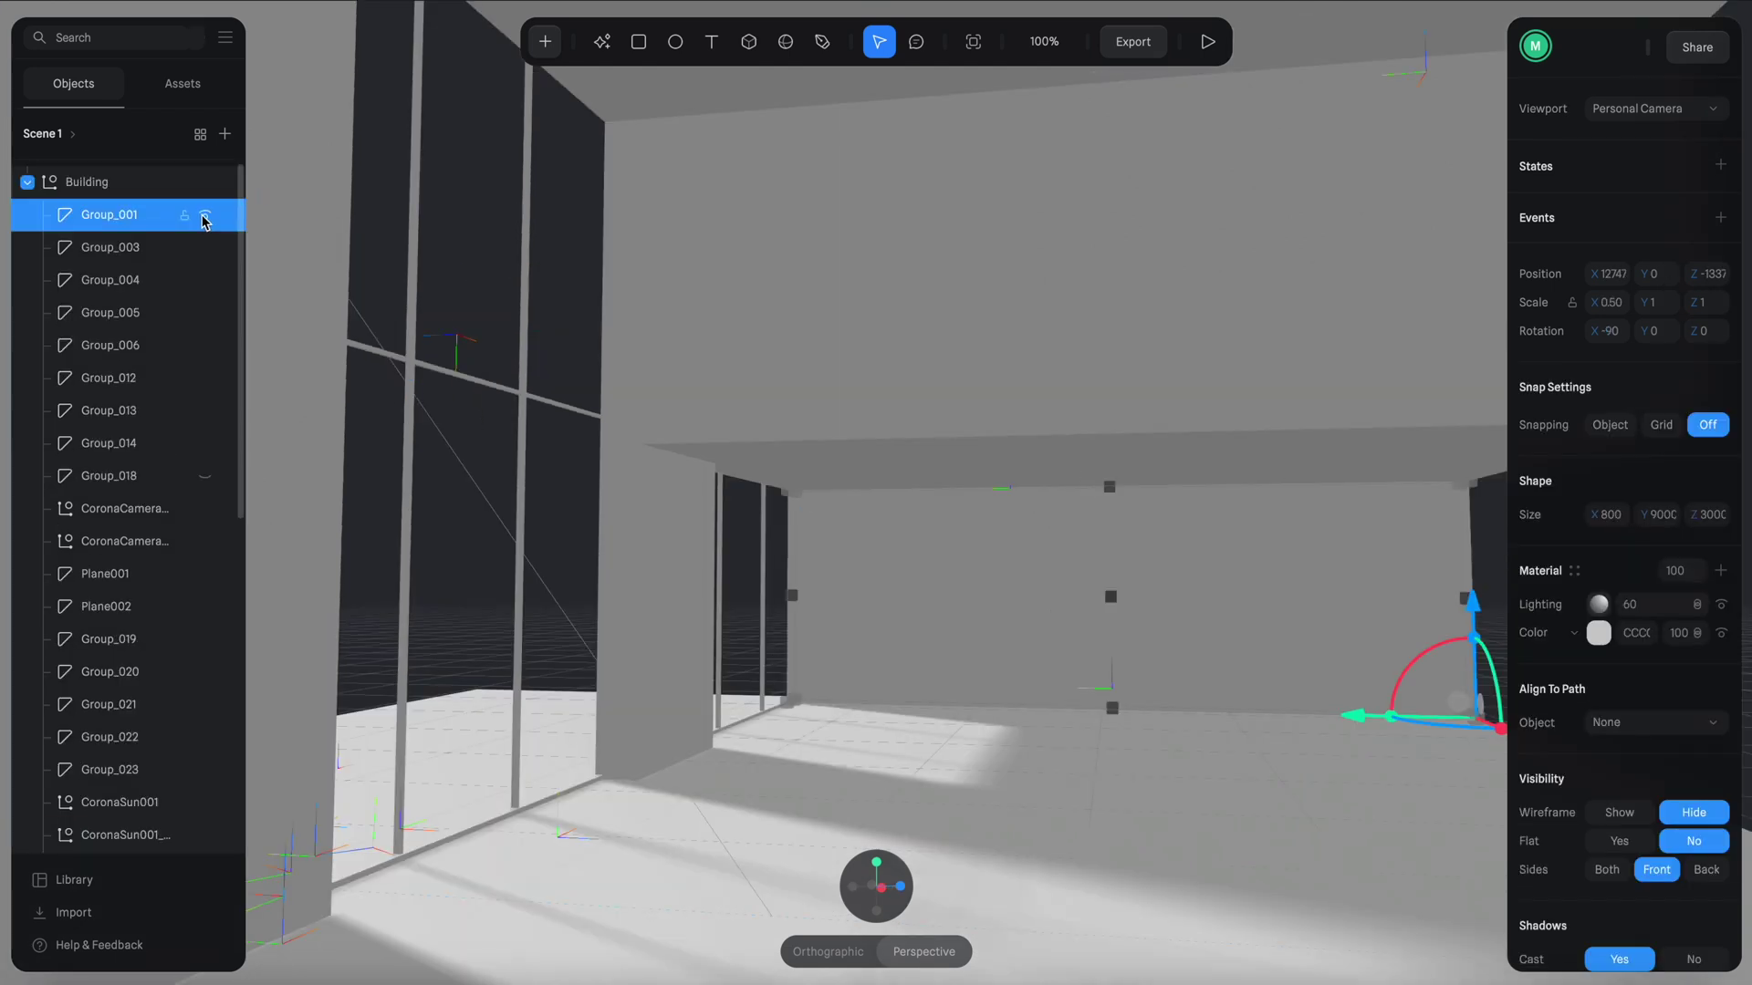
# Identify the back wall Group_001 by toggling its visibility and add an Image layer to its material.
pyautogui.click(205, 216)
pyautogui.click(205, 216)
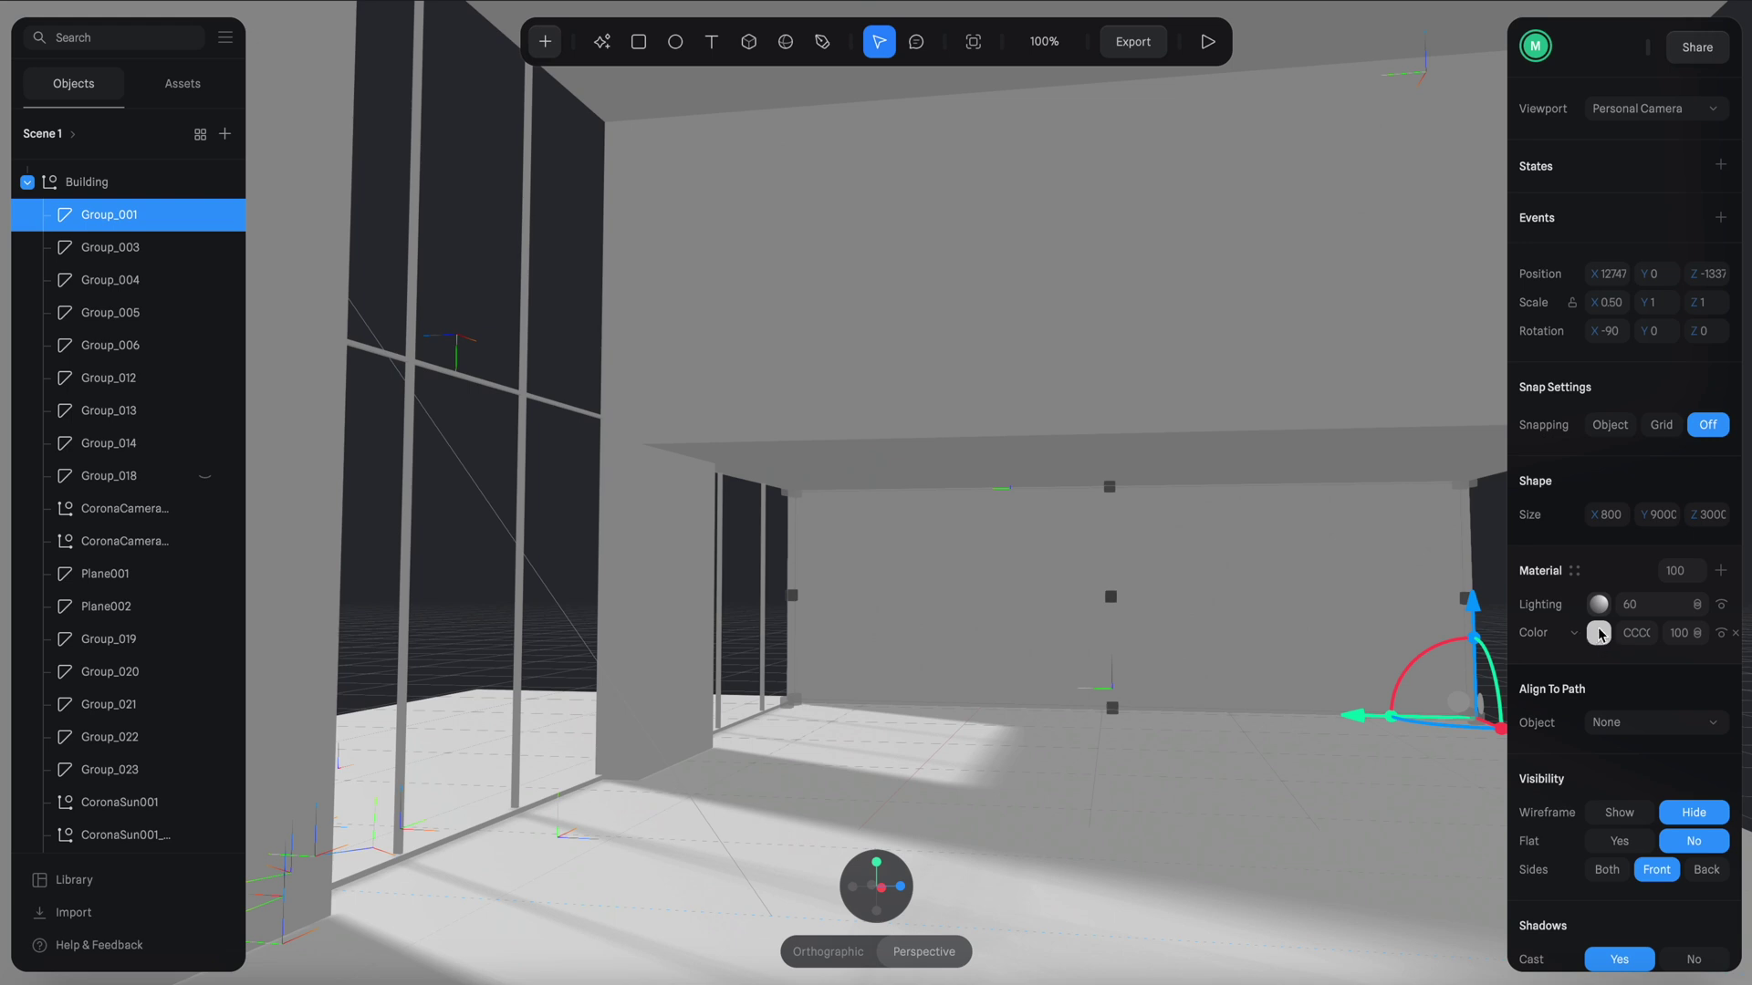
pyautogui.moveTo(1173, 575); pyautogui.dragTo(1071, 574, button='middle')
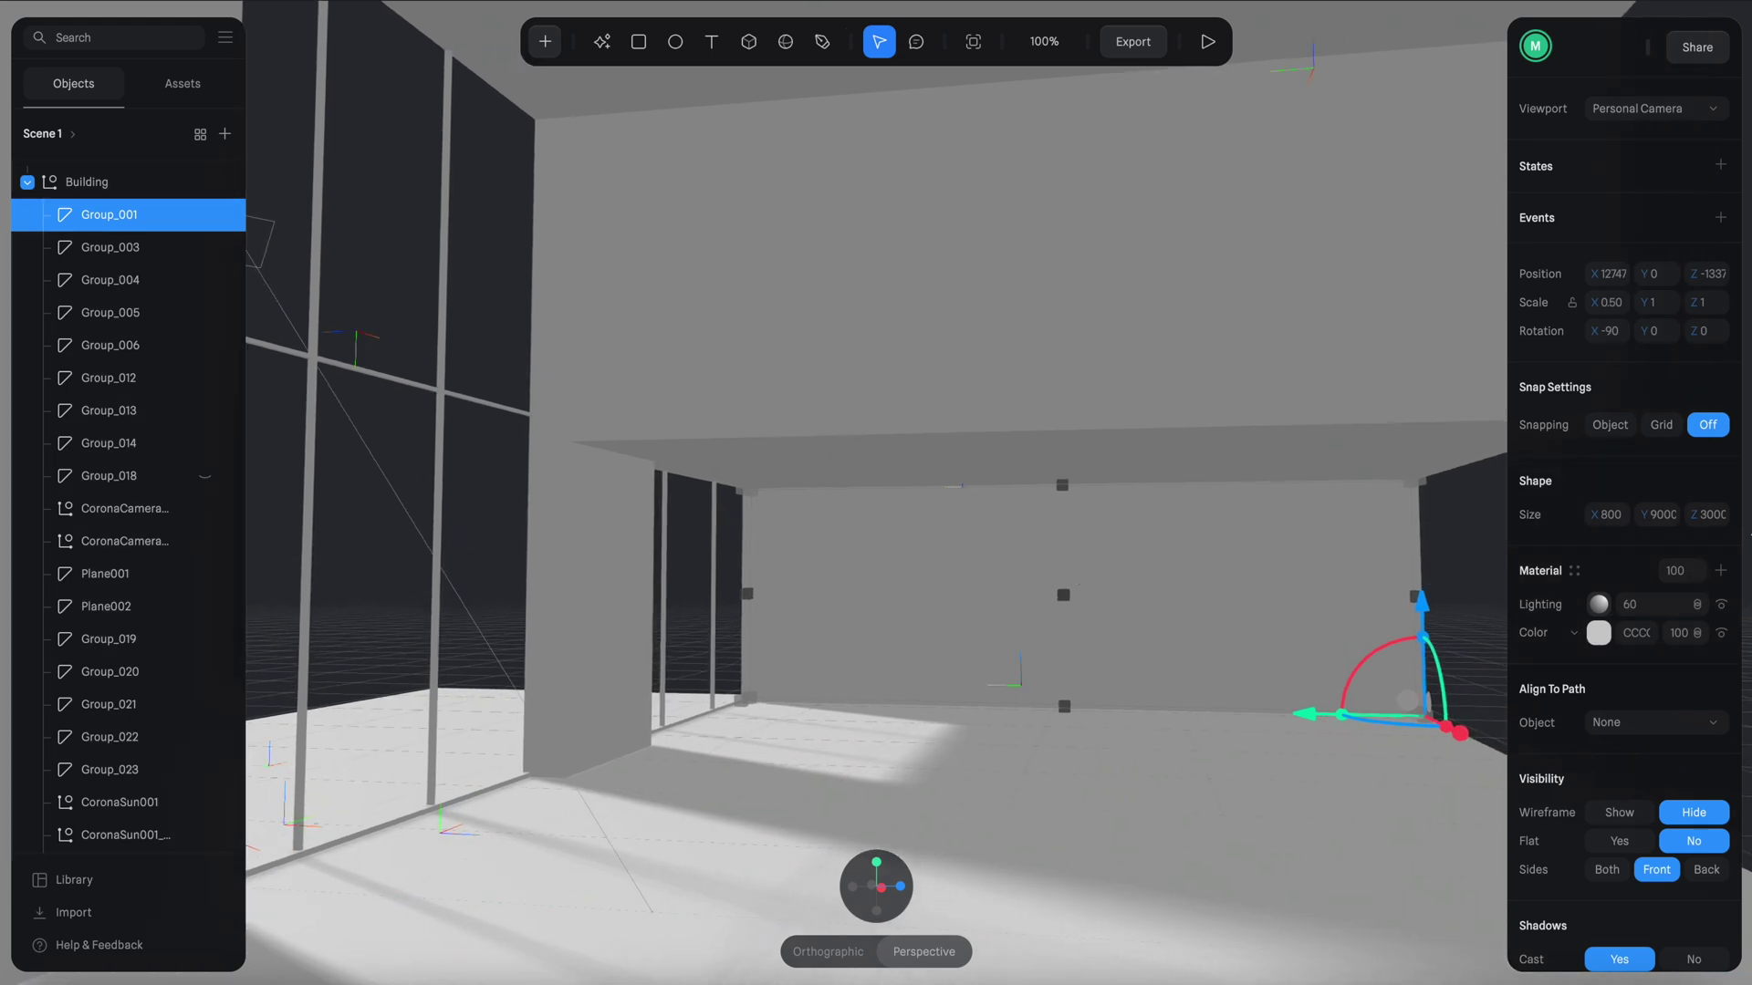
pyautogui.click(1719, 572)
pyautogui.click(1578, 605)
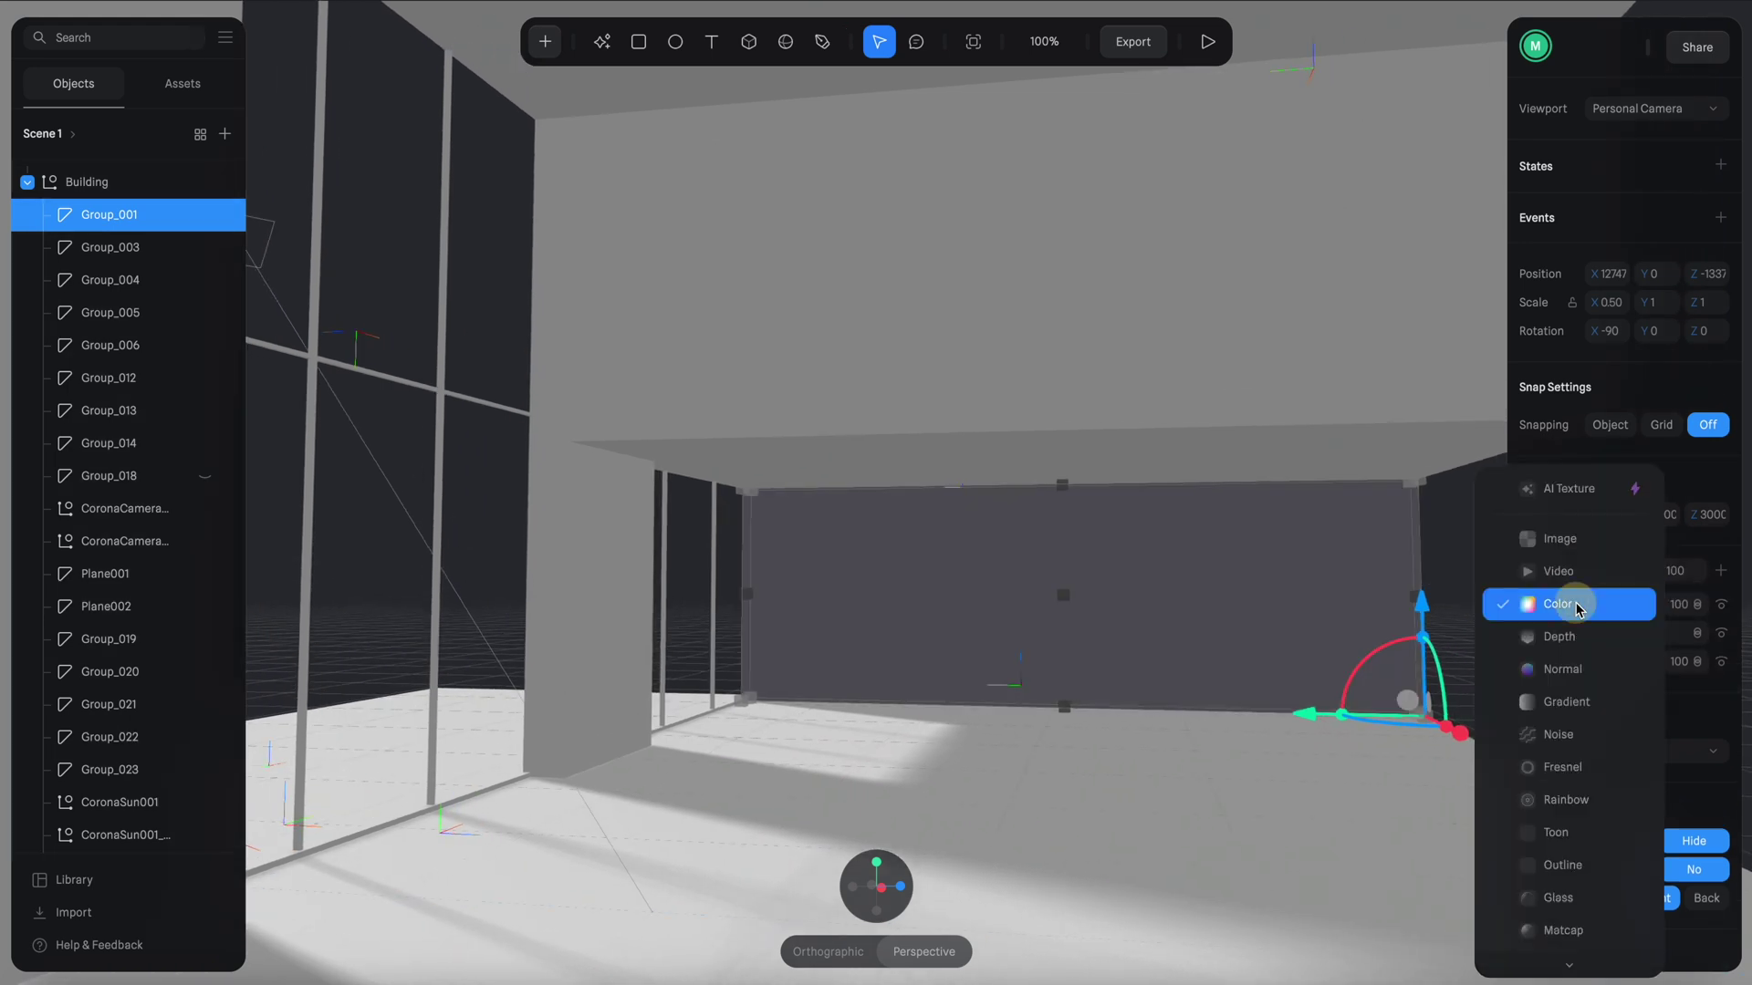
pyautogui.click(1576, 545)
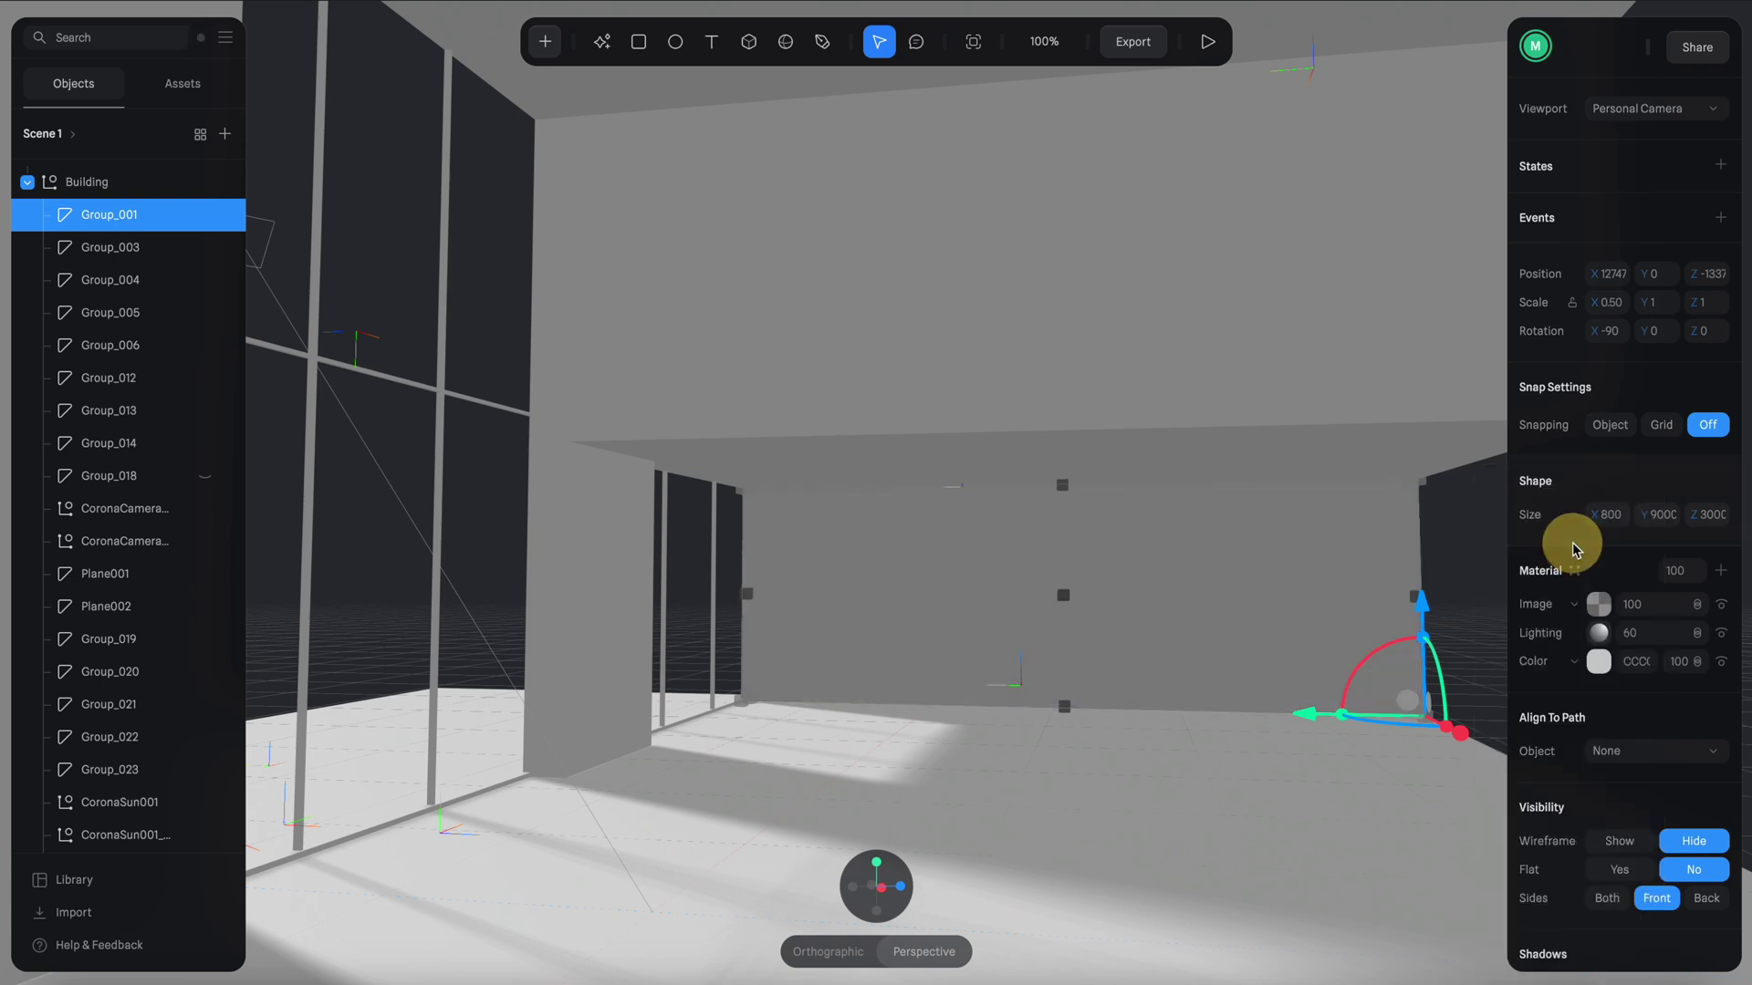
pyautogui.click(1601, 606)
pyautogui.click(1623, 732)
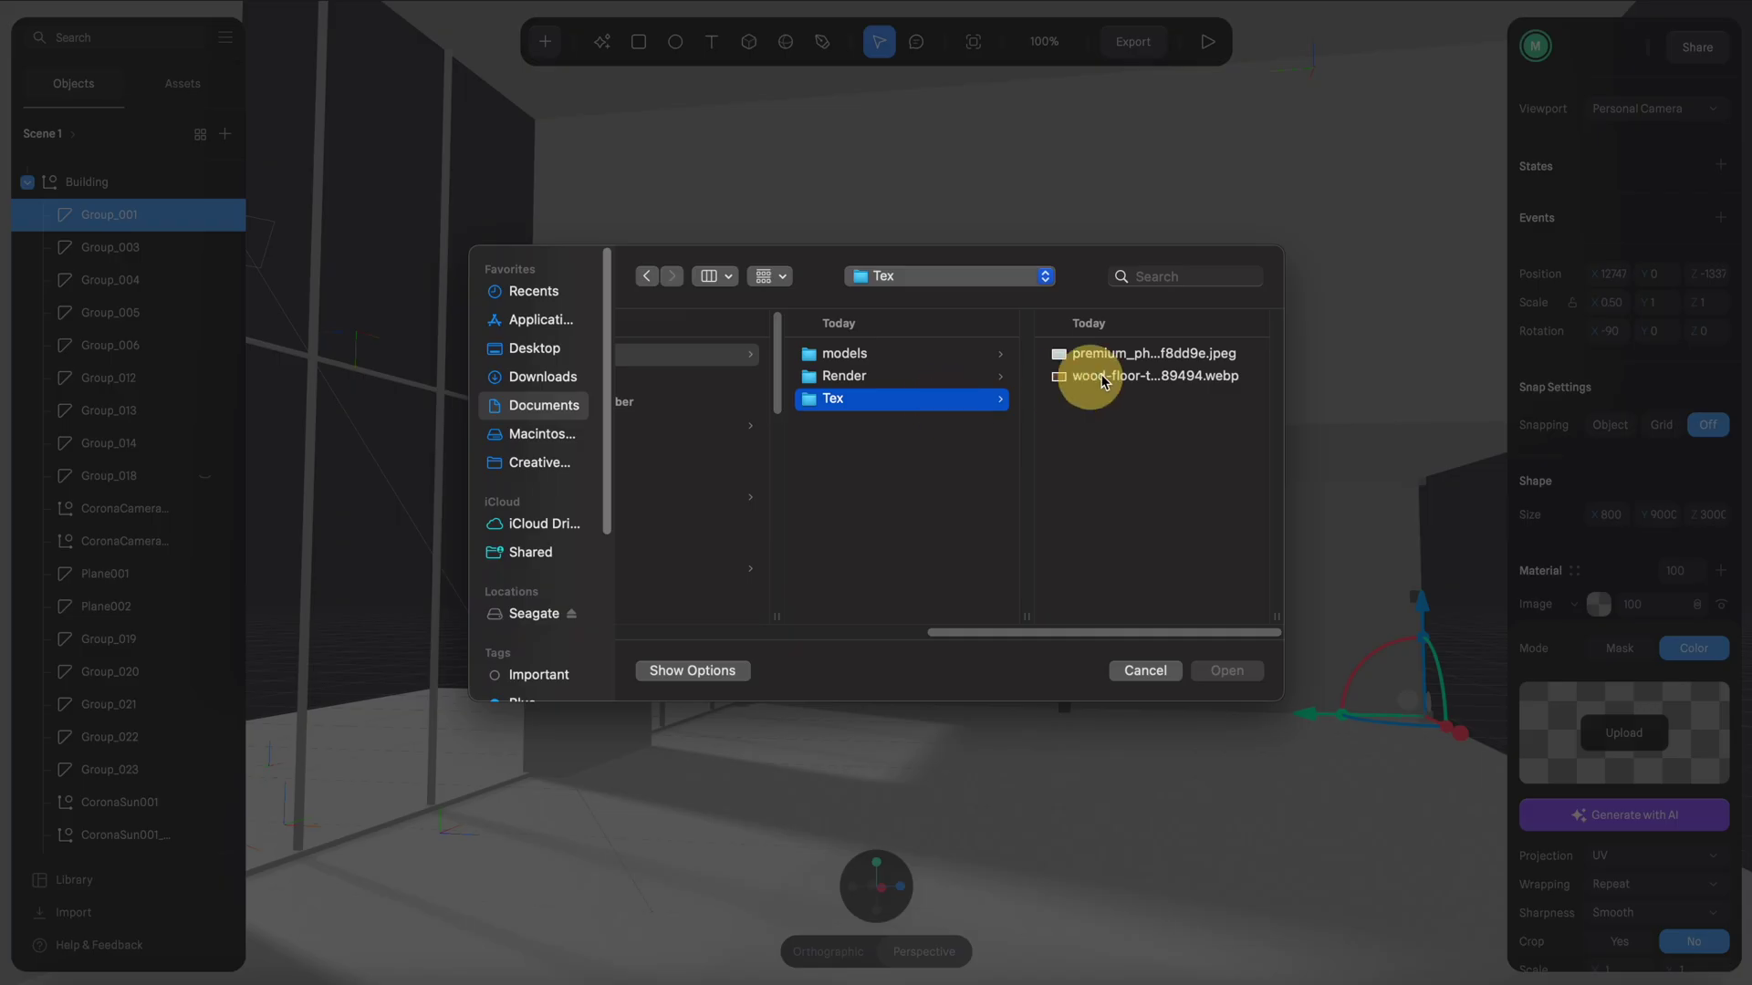
pyautogui.click(1152, 362)
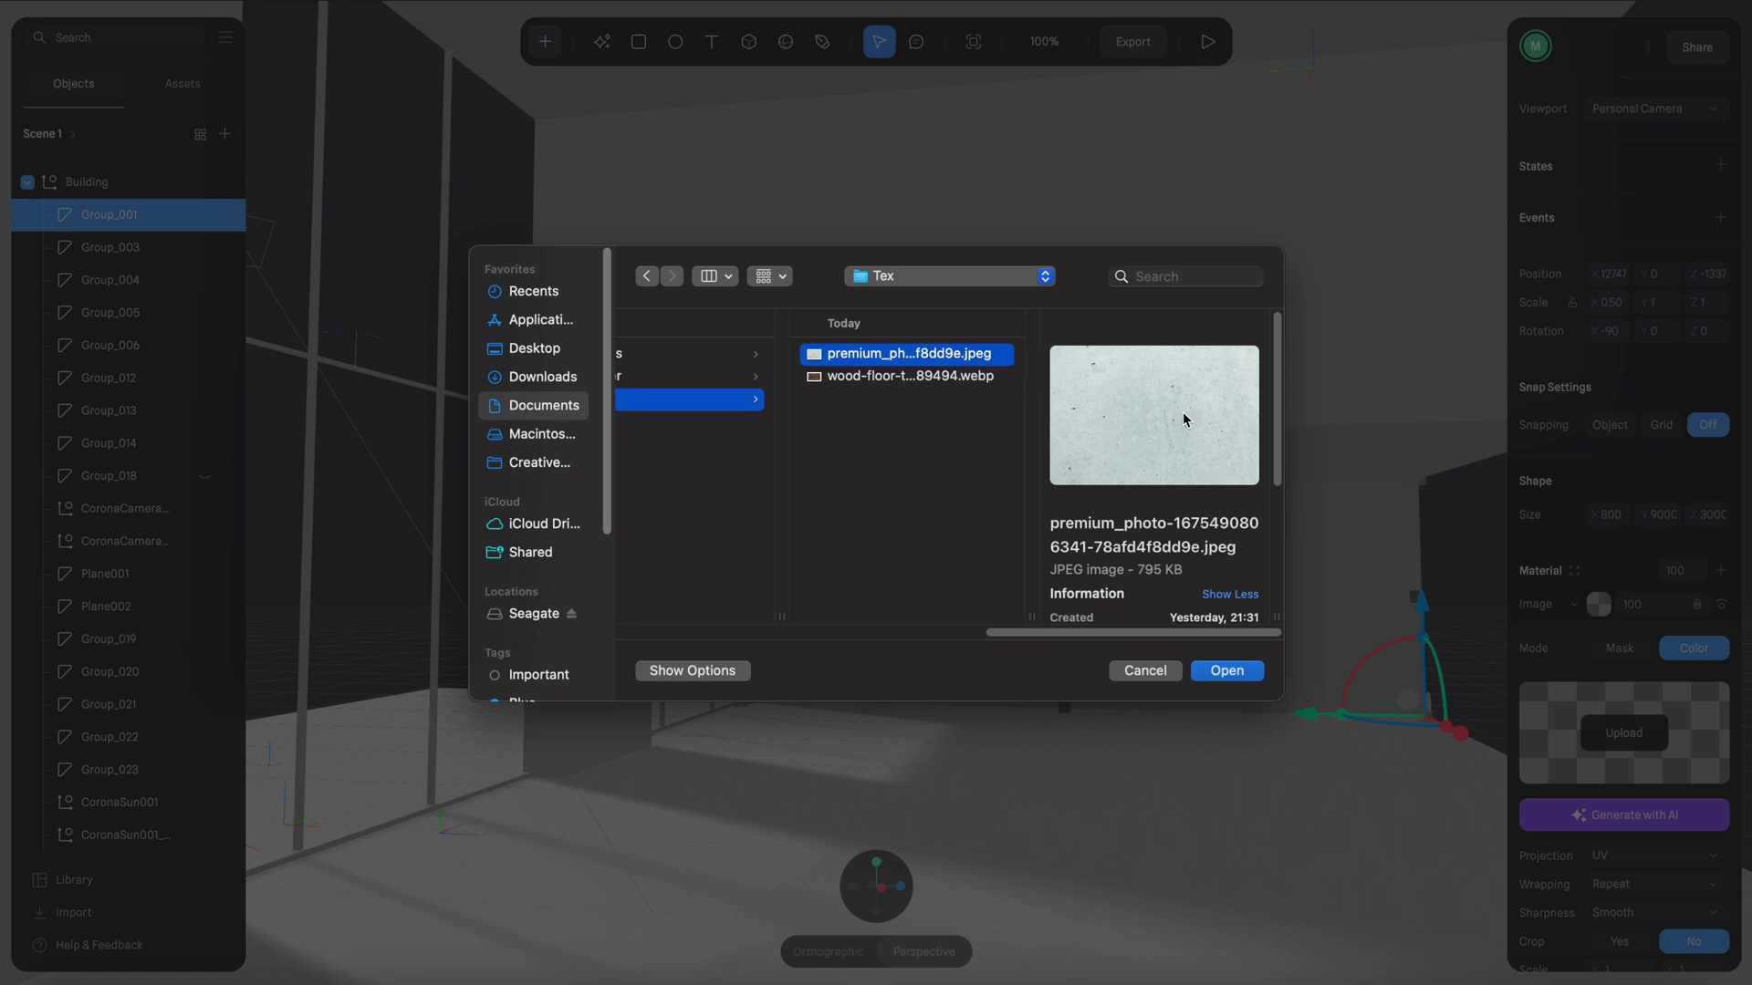
pyautogui.doubleClick(838, 356)
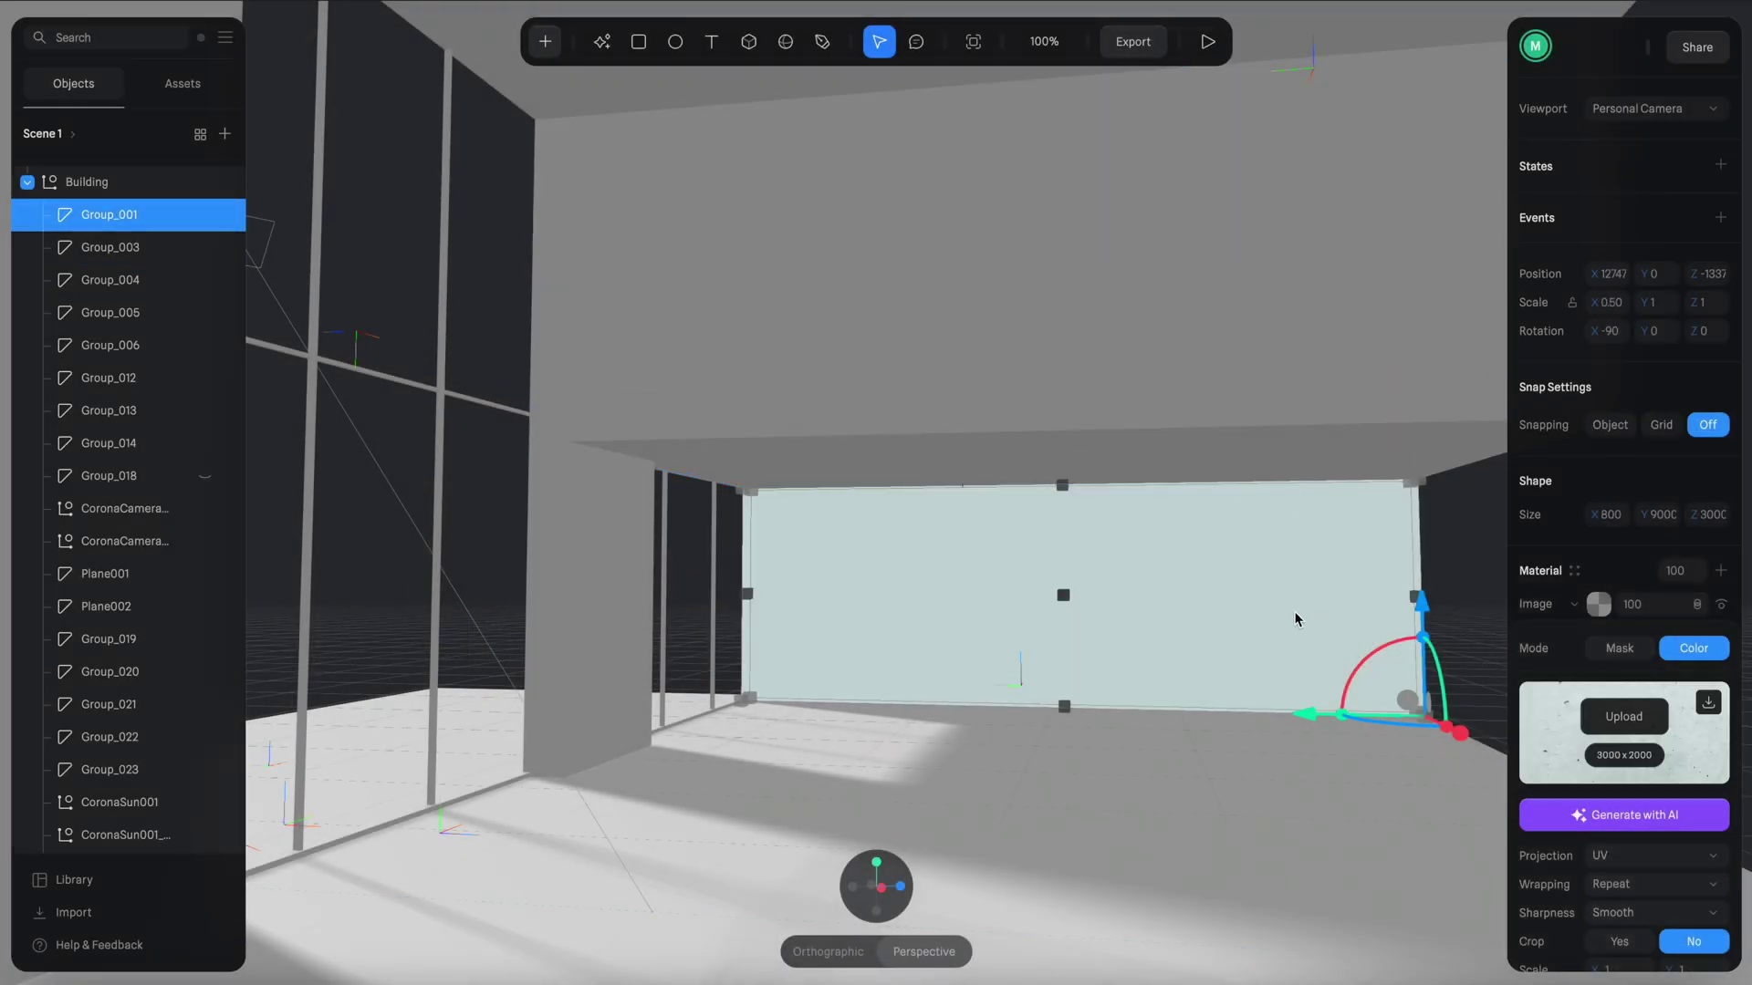
pyautogui.scroll(5, 1299, 651)
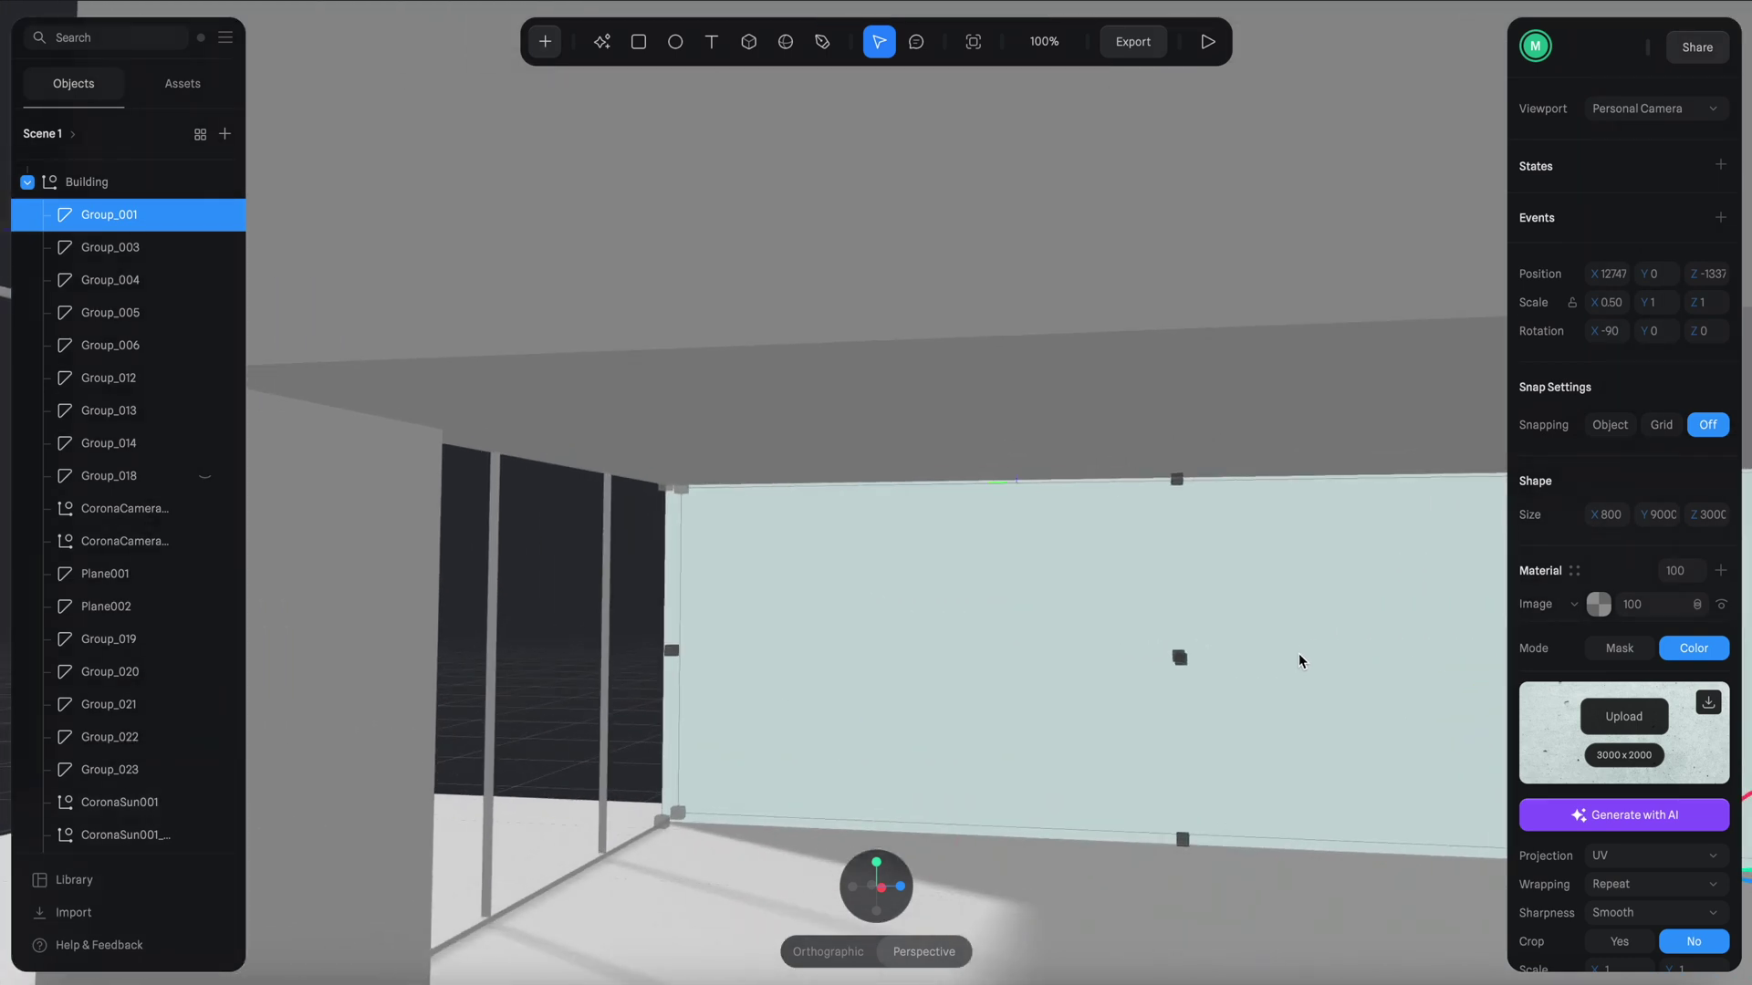
pyautogui.moveTo(1179, 530); pyautogui.dragTo(786, 309, button='middle')
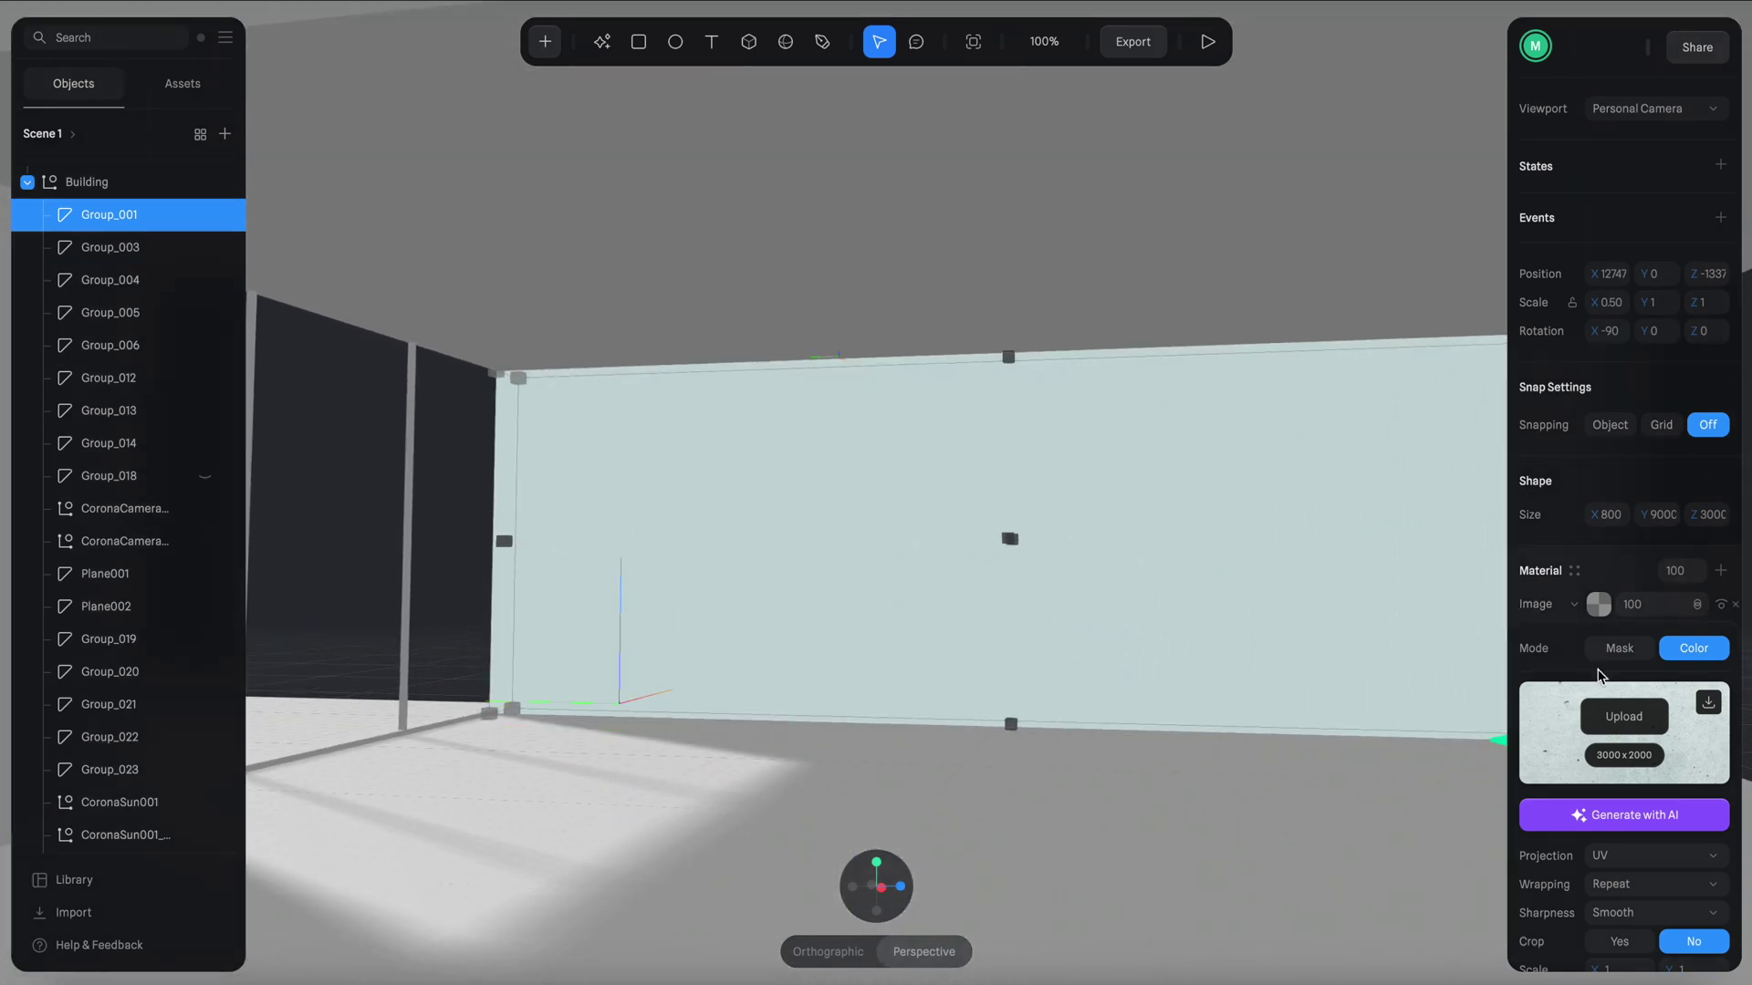
# Switch the back wall texture's projection to Triplanar and set its size to 2000 by 2000.
pyautogui.scroll(-4, 1691, 776)
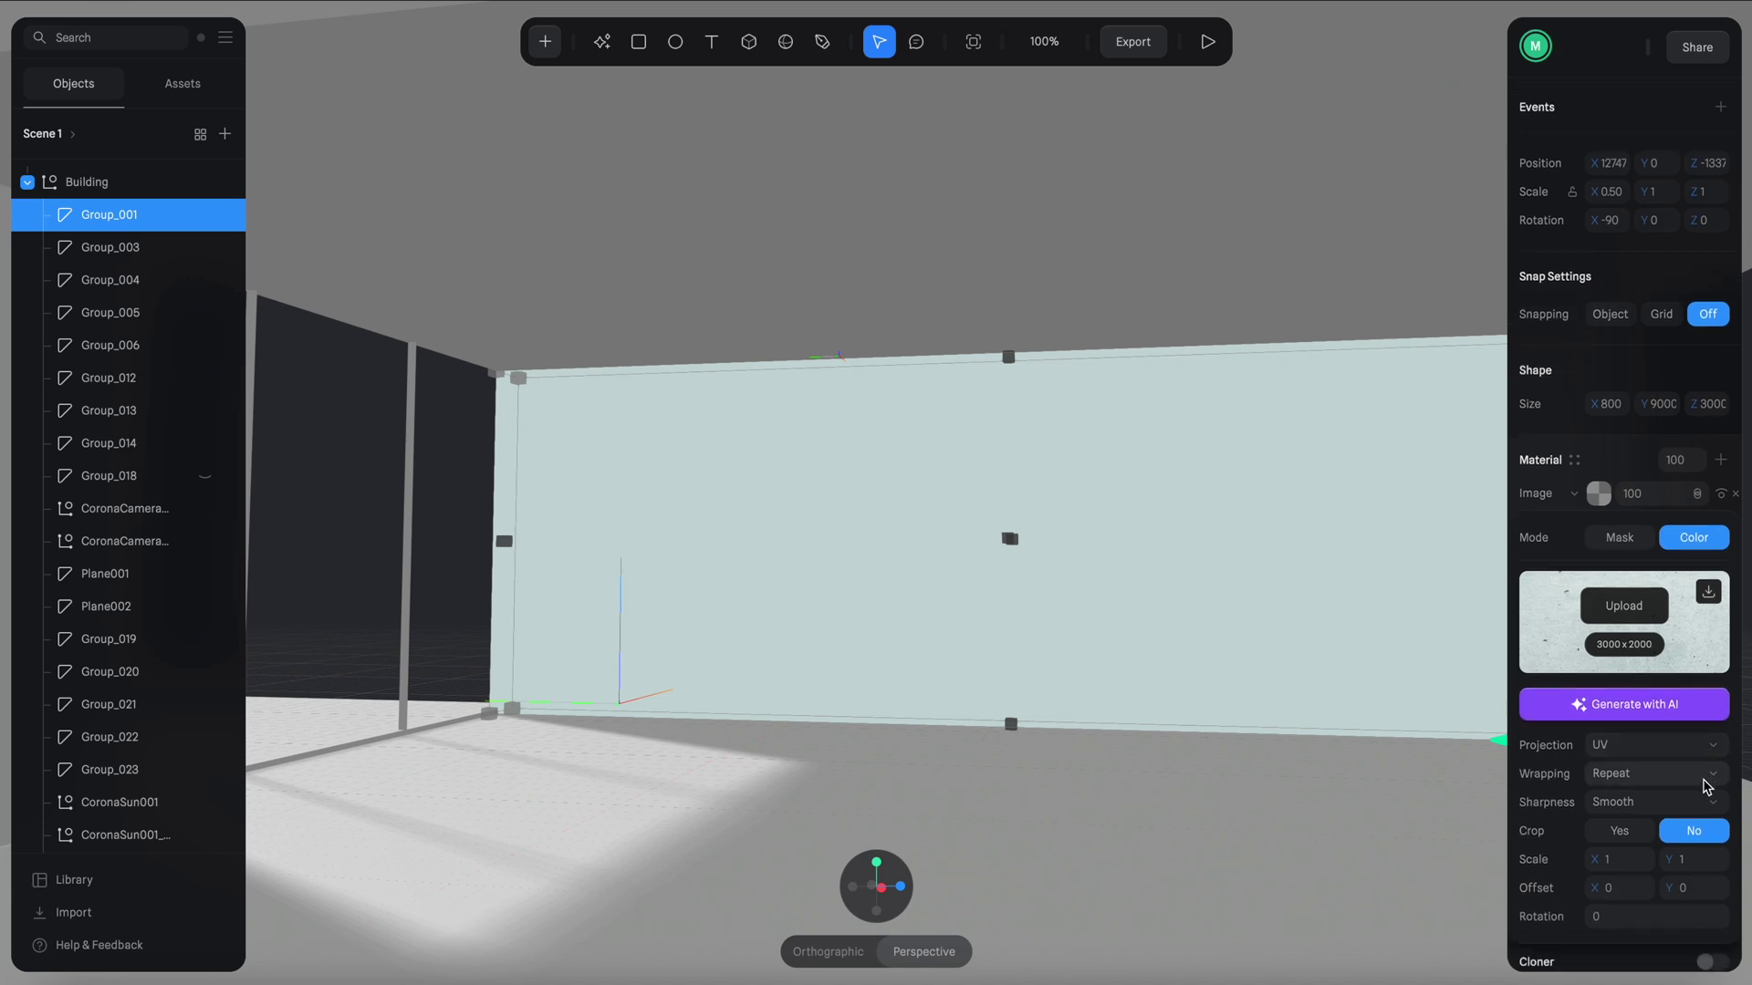
pyautogui.click(1709, 647)
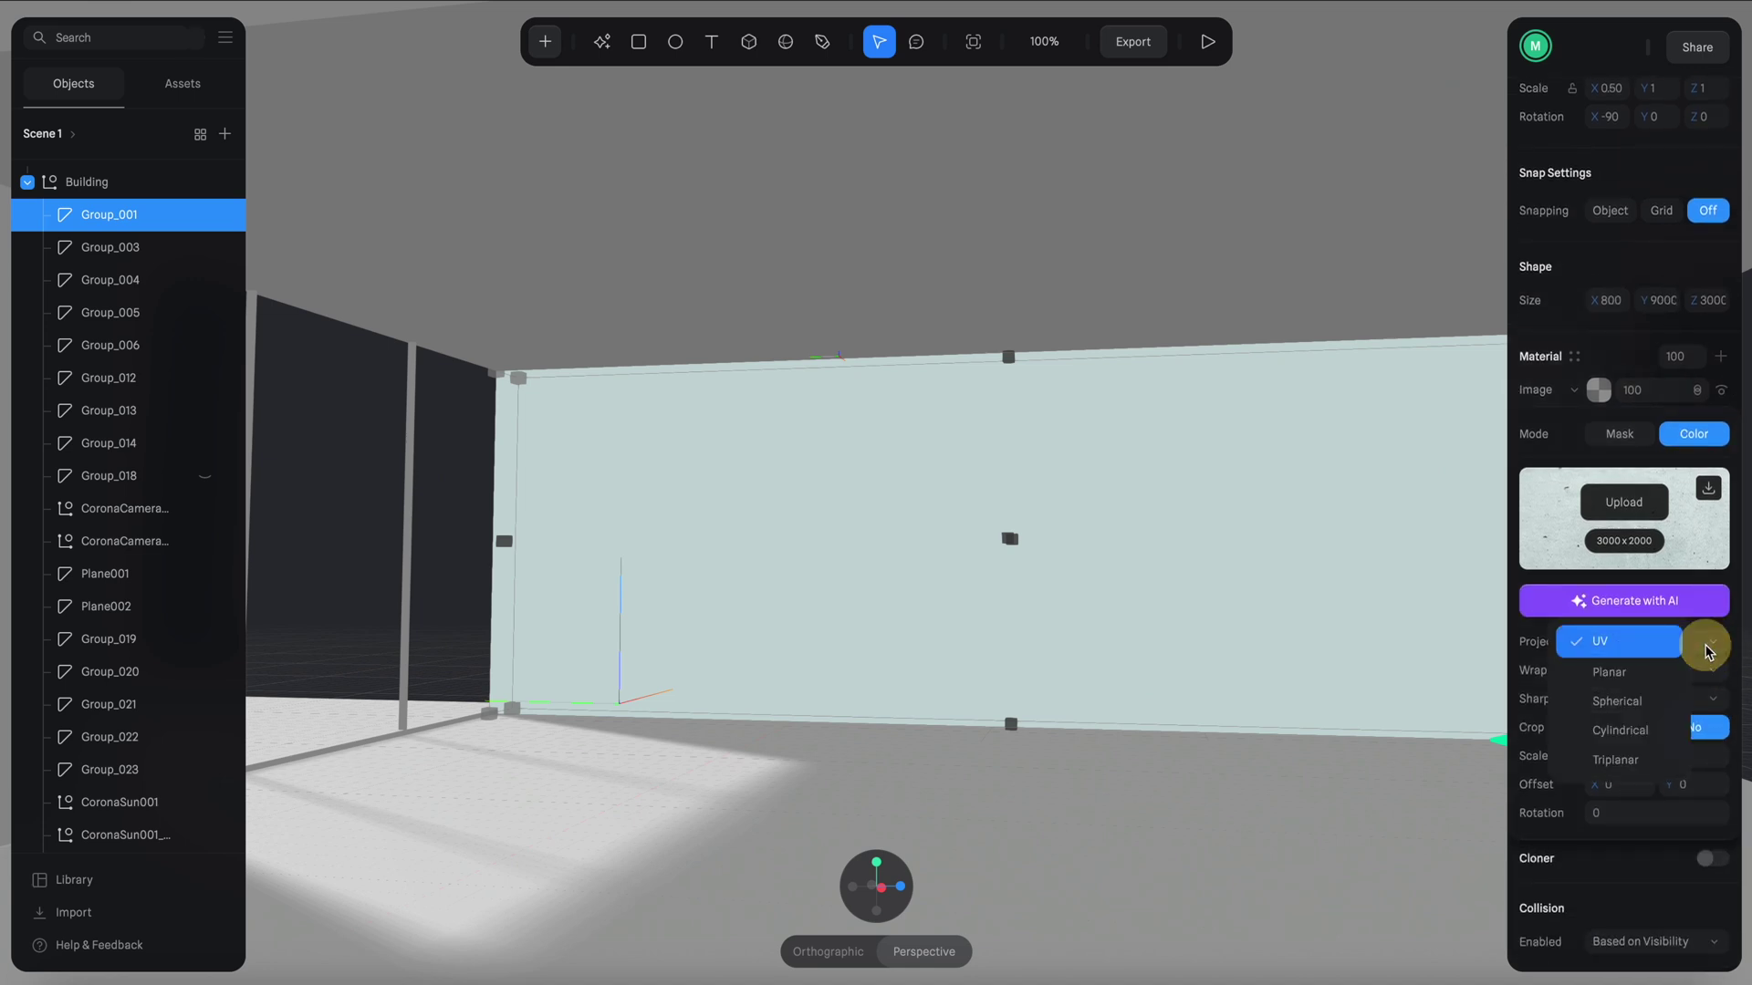
pyautogui.click(1631, 759)
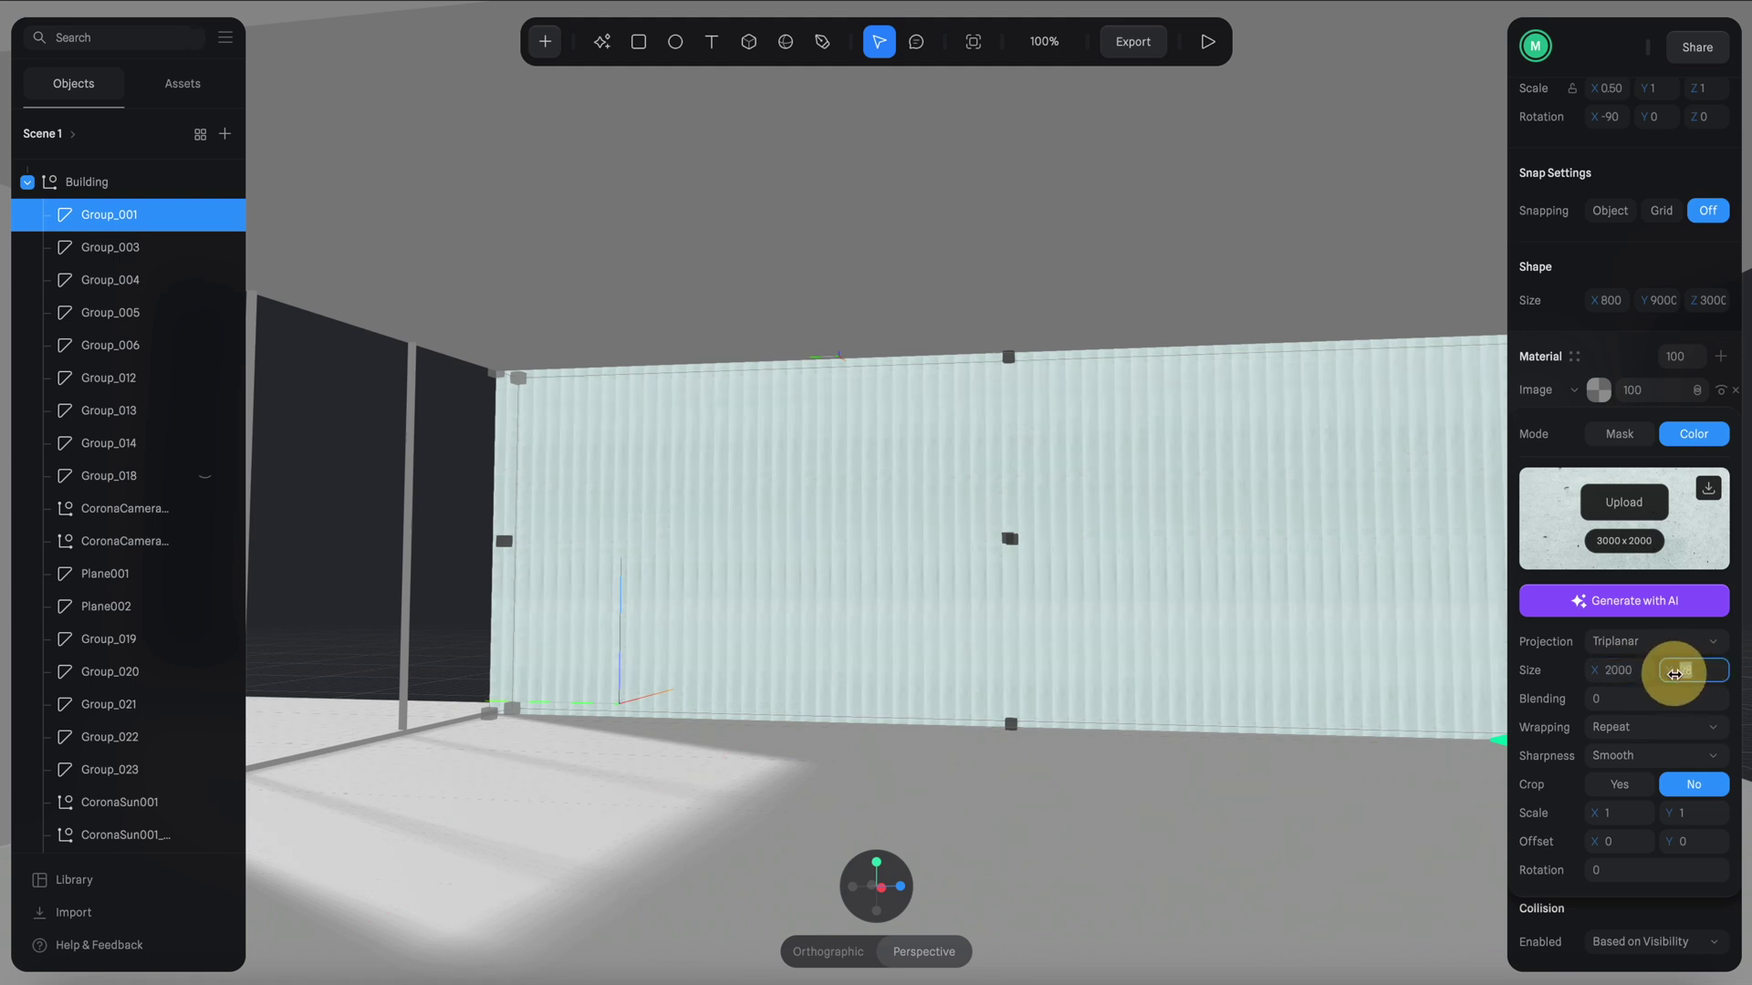
pyautogui.write('00')
pyautogui.press('Return')
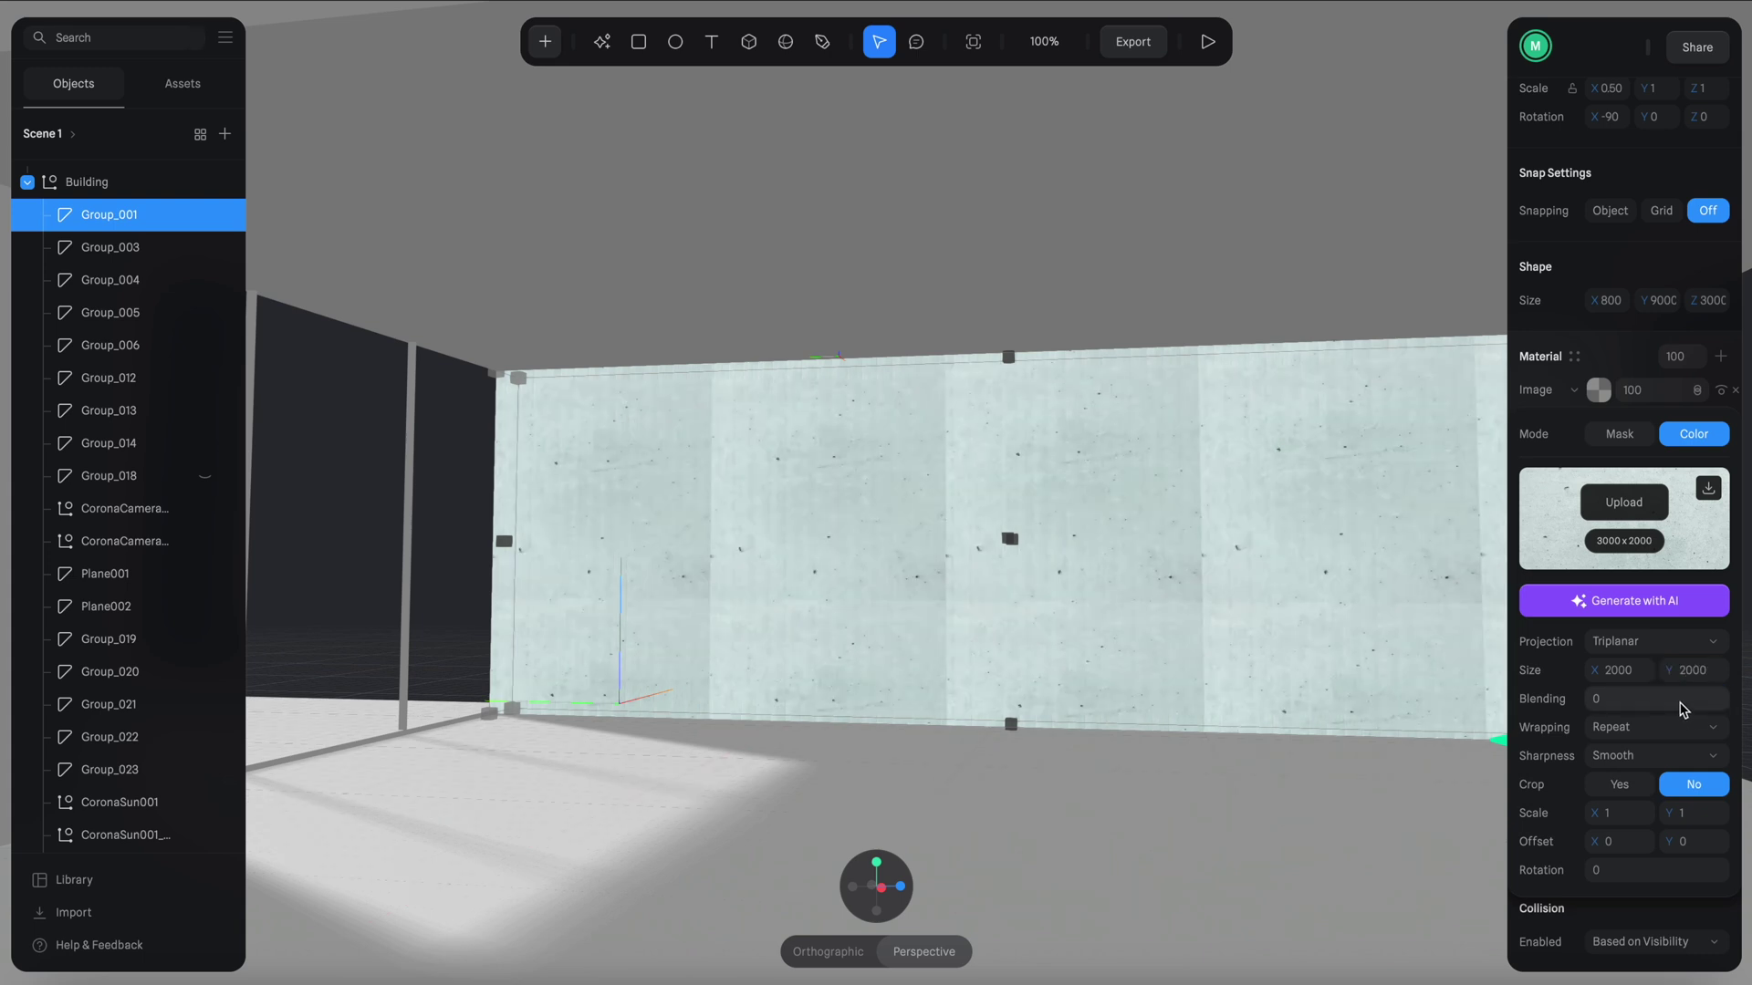
# Enlarge the back wall texture to about 6032 by 10309 and shift its Y offset to 0.79.
pyautogui.moveTo(1632, 672); pyautogui.dragTo(1639, 725)
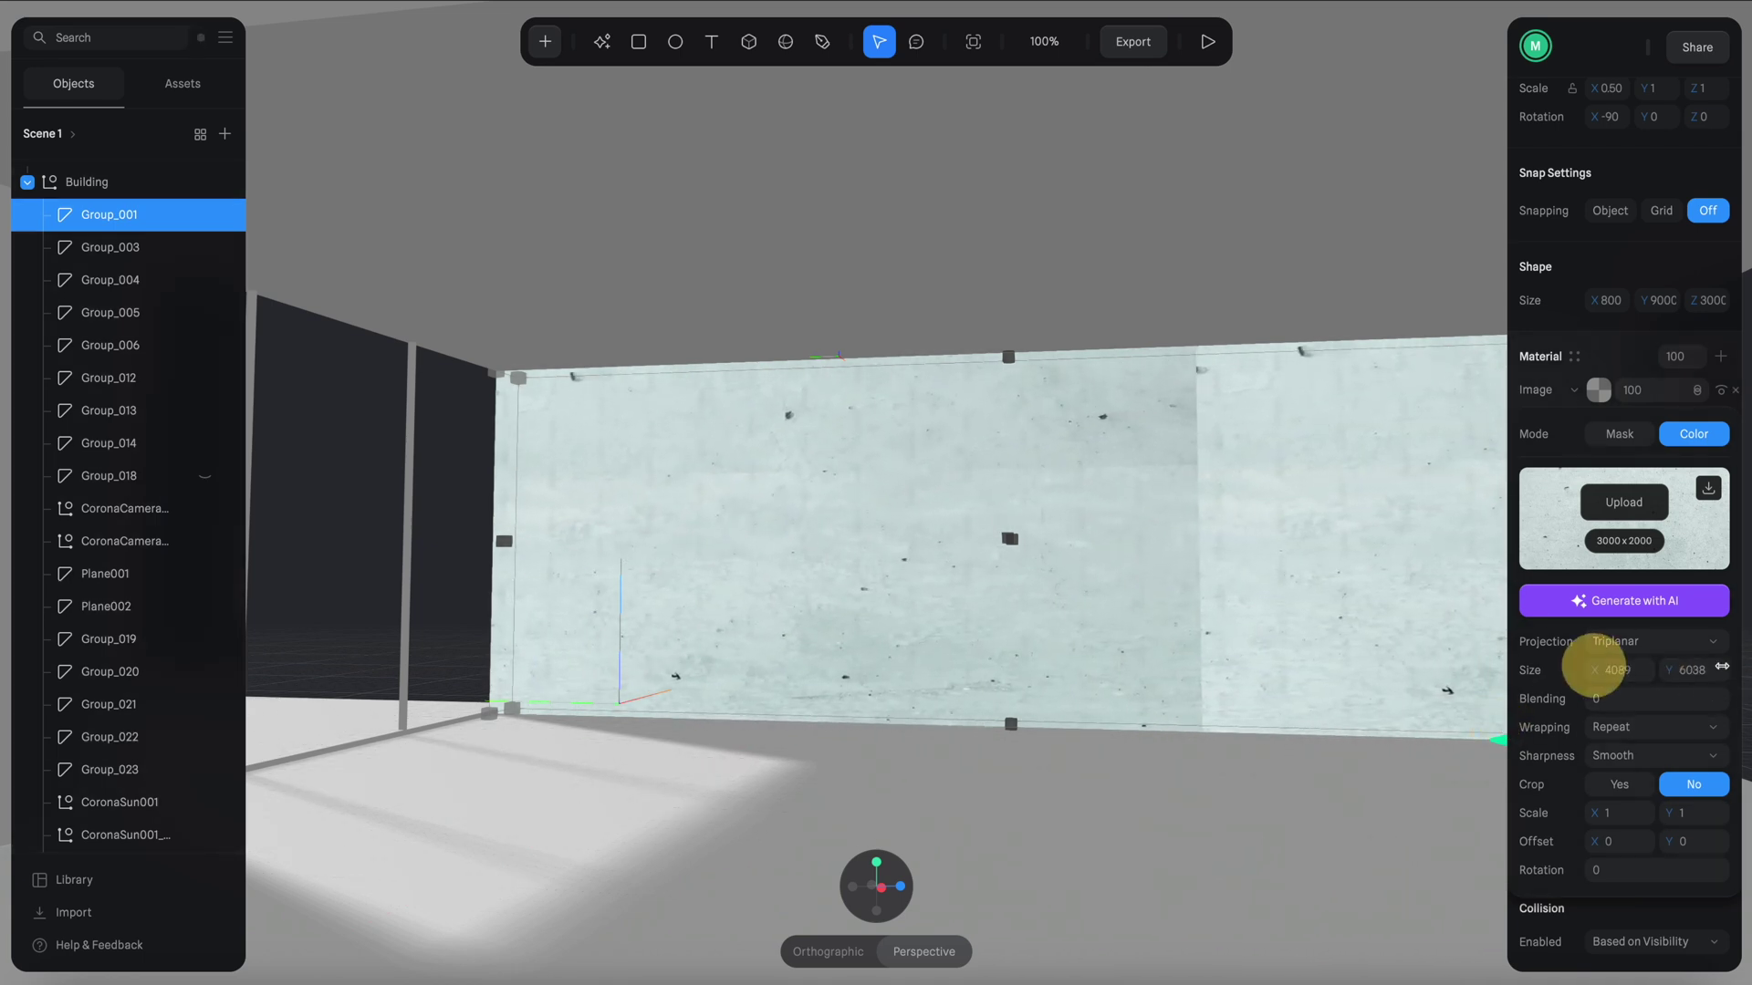
pyautogui.moveTo(1722, 666); pyautogui.dragTo(1601, 668)
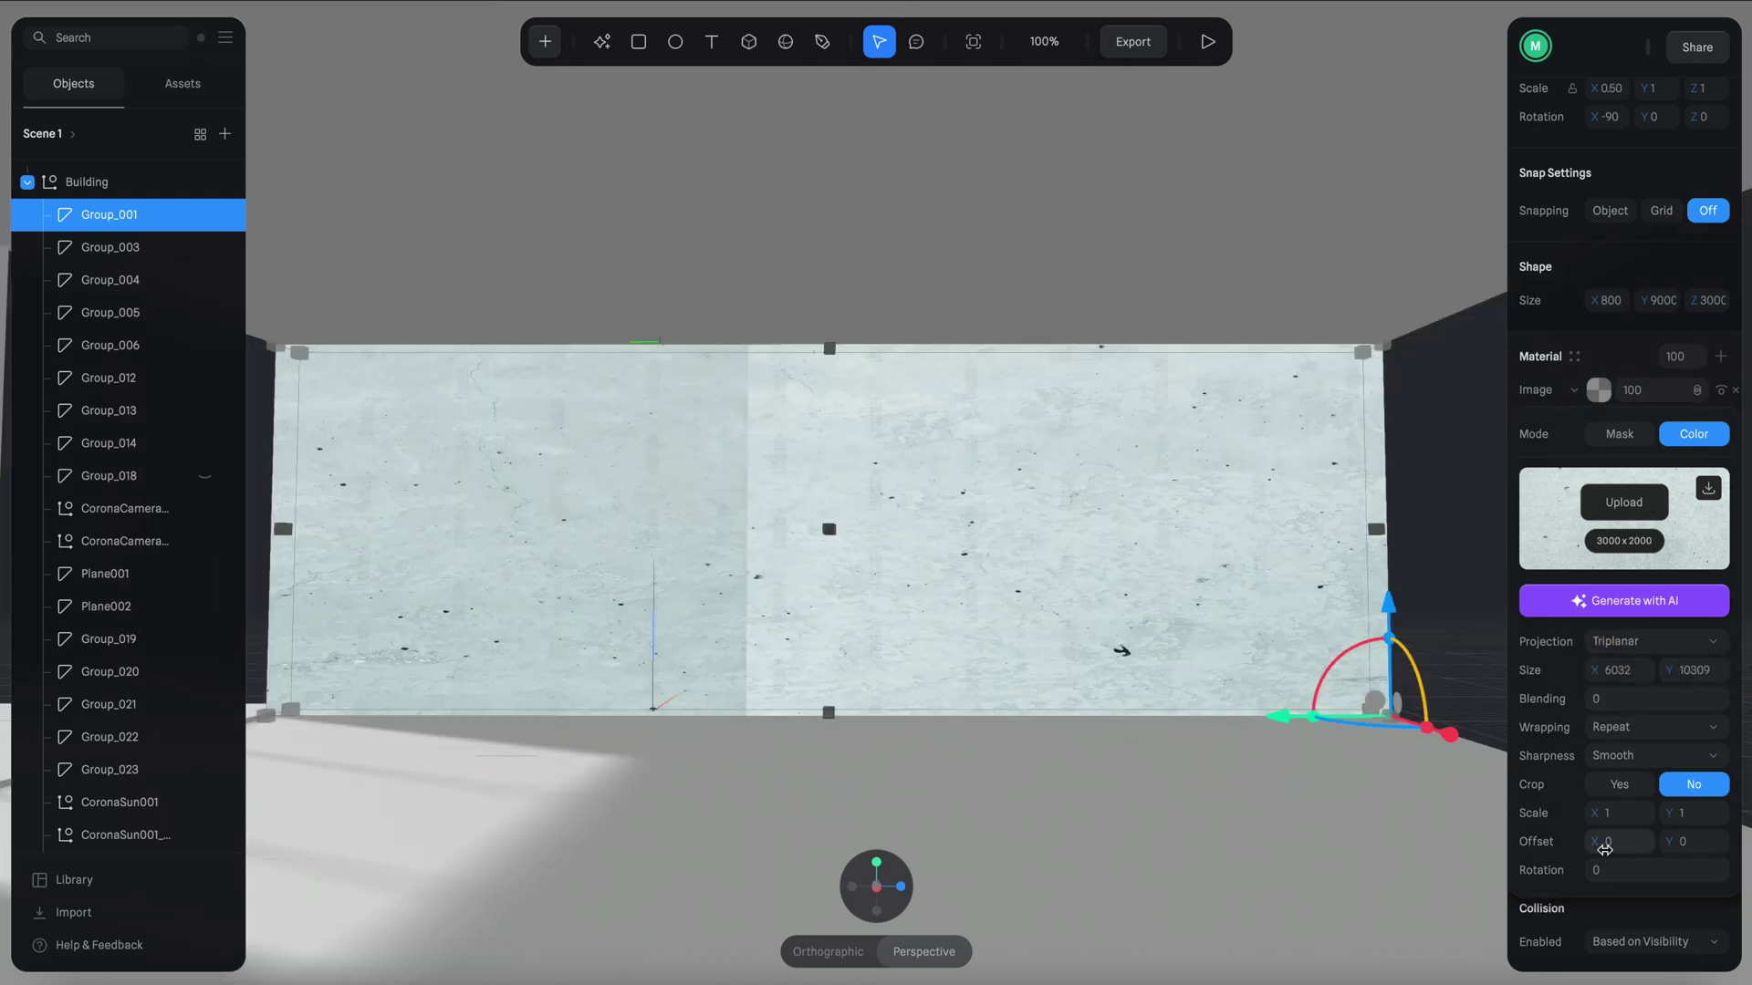
pyautogui.moveTo(1599, 843); pyautogui.dragTo(1740, 841)
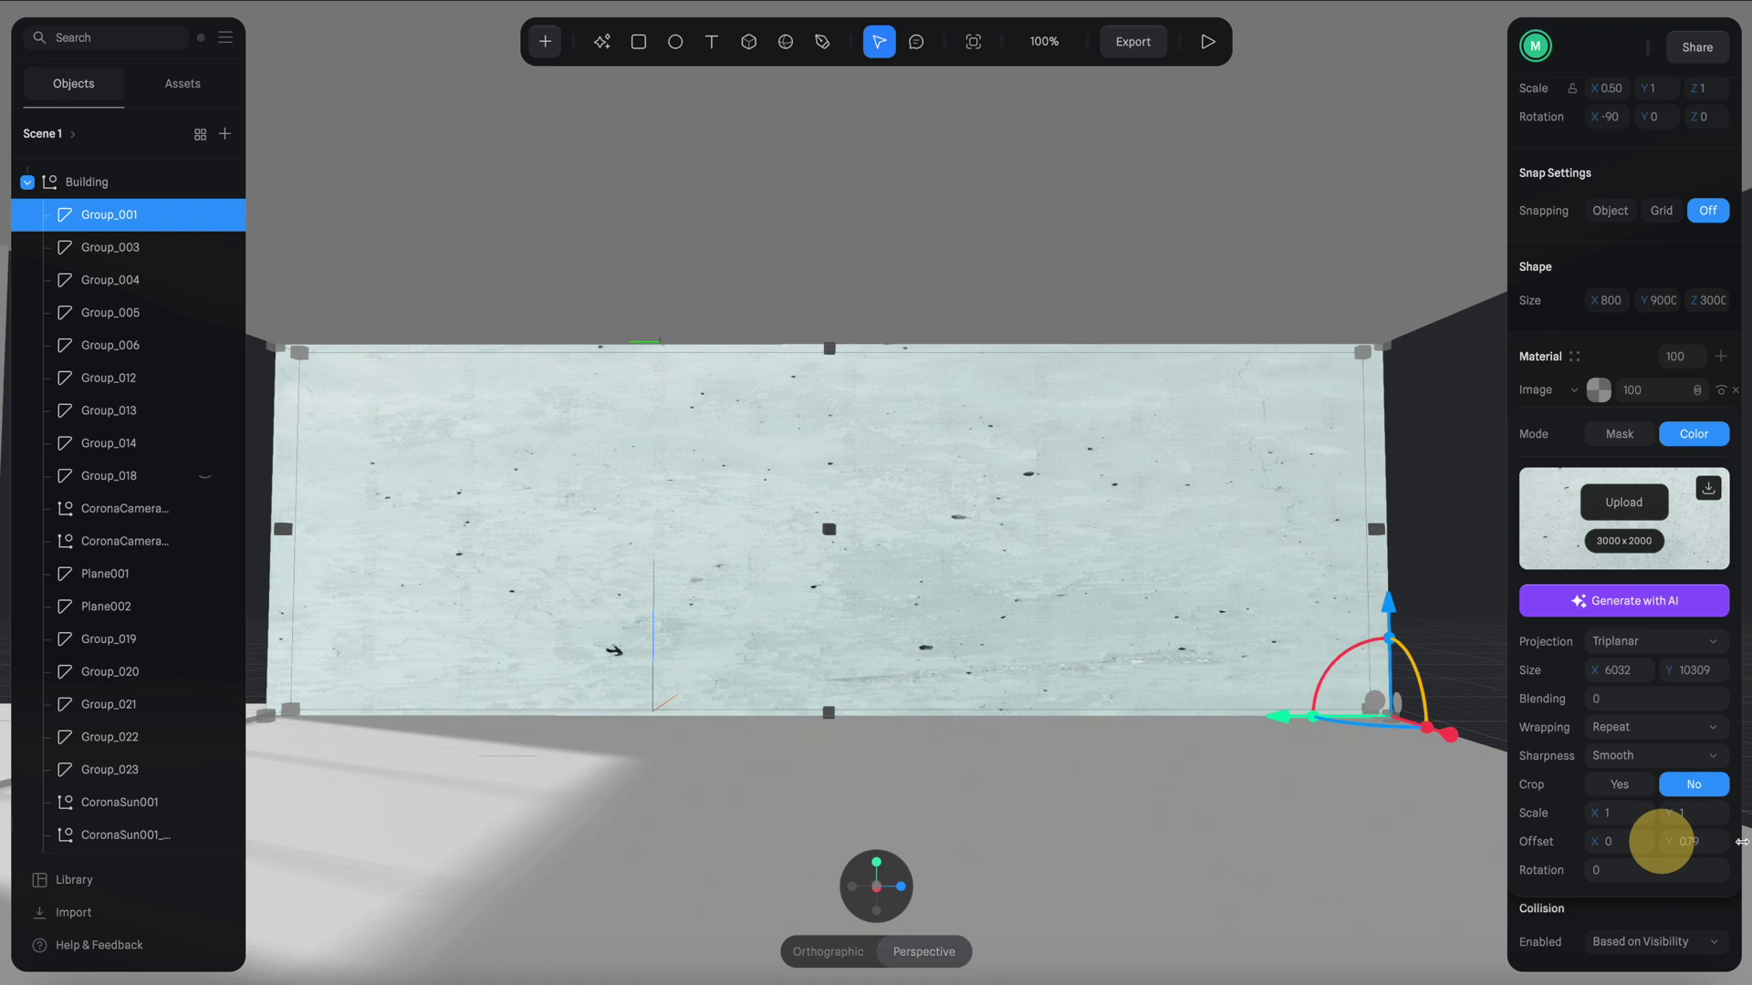
# Move the Image layer below the Lighting layer in the back wall's material so it receives shading.
pyautogui.keyDown('alt'); pyautogui.hscroll(-10, 551, 773); pyautogui.keyUp('alt')
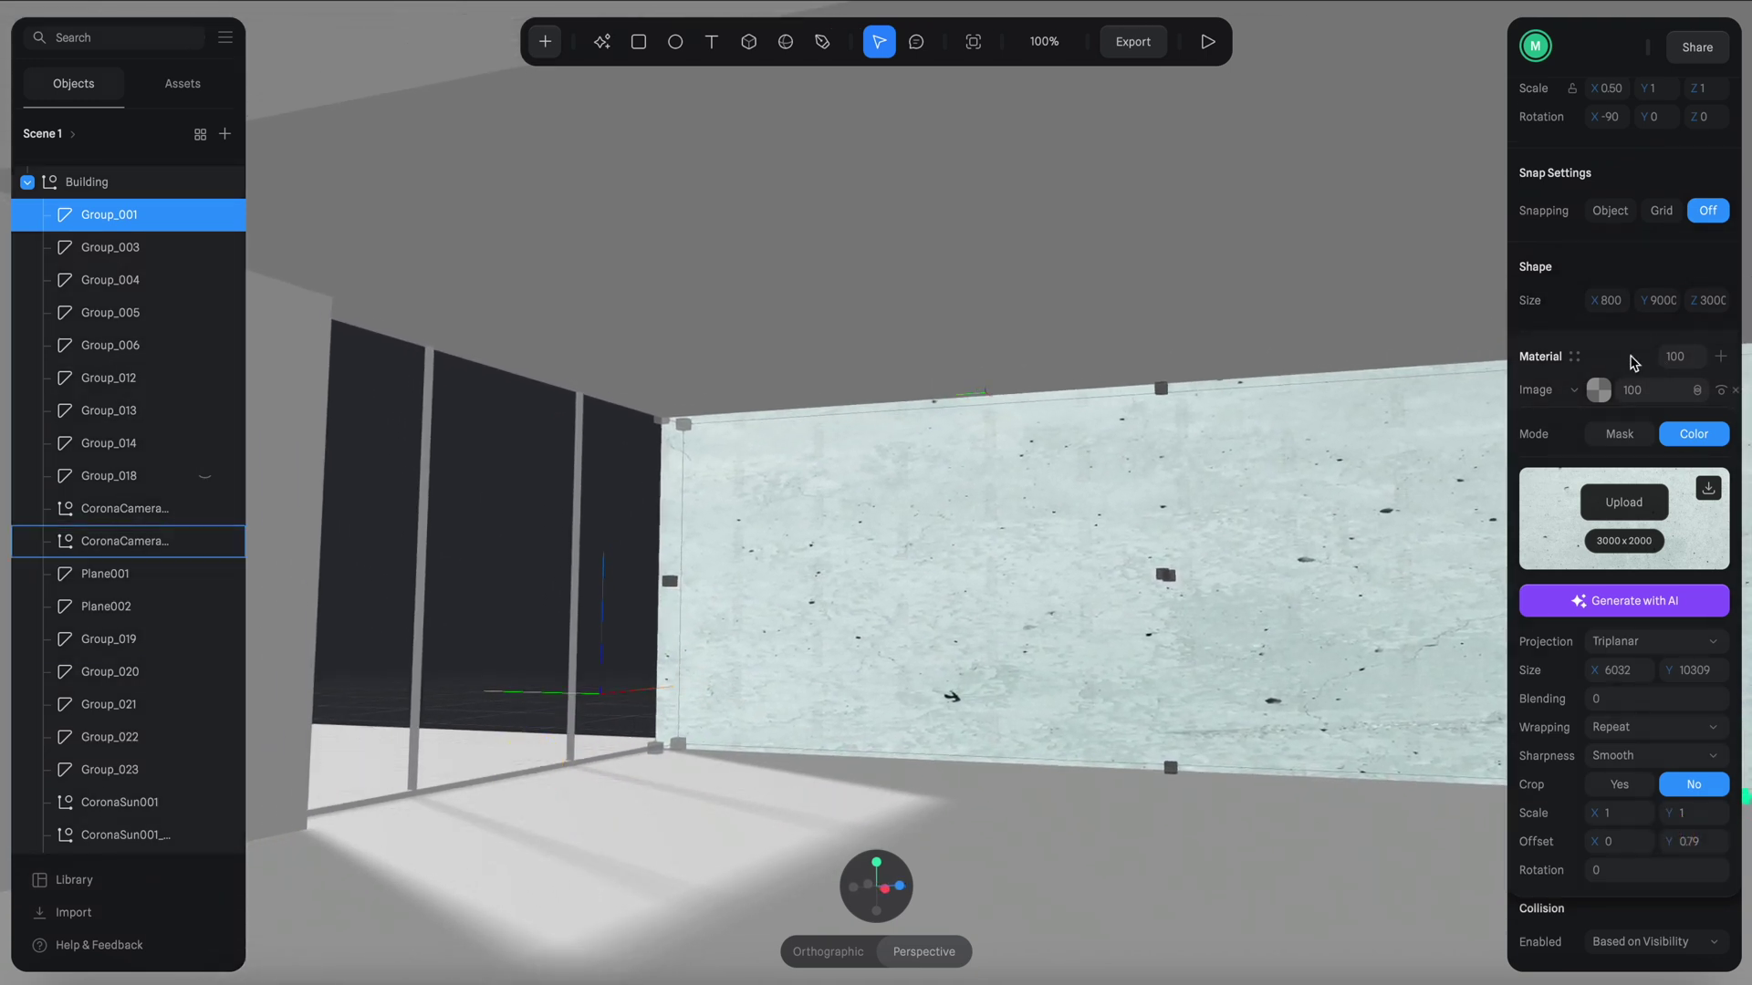
pyautogui.click(1598, 387)
pyautogui.moveTo(1545, 385); pyautogui.dragTo(1550, 420)
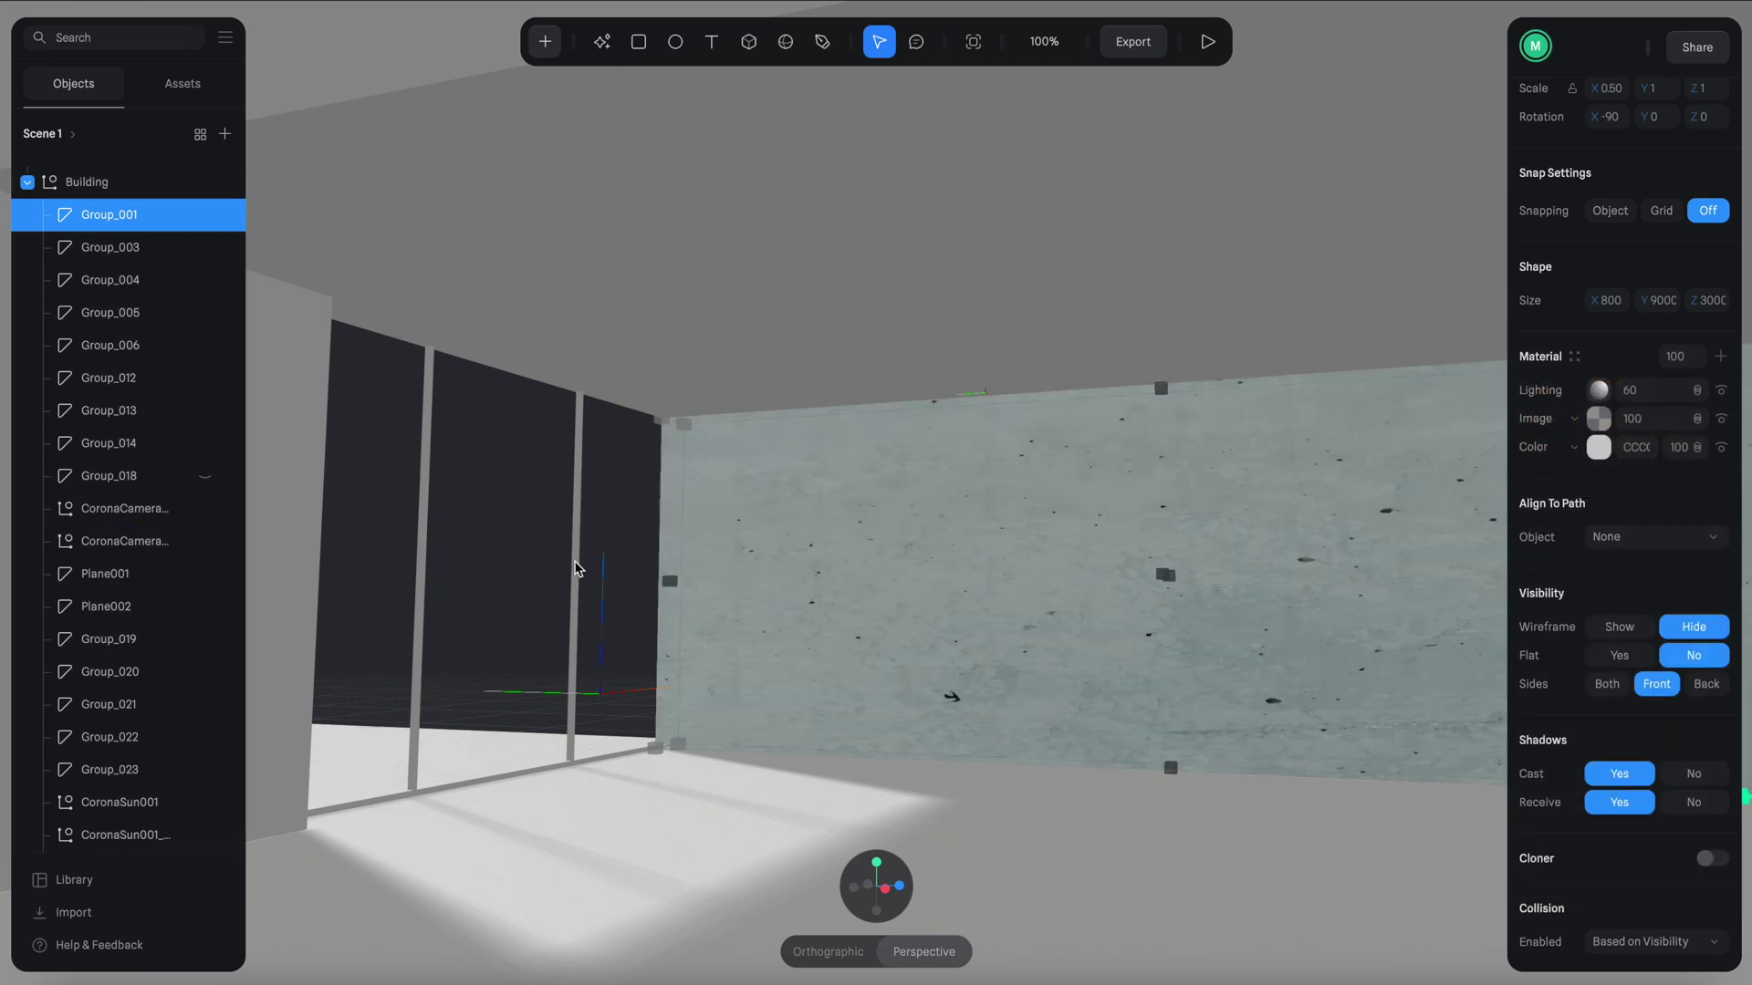
pyautogui.keyDown('alt'); pyautogui.moveTo(579, 571); pyautogui.dragTo(860, 497); pyautogui.keyUp('alt')
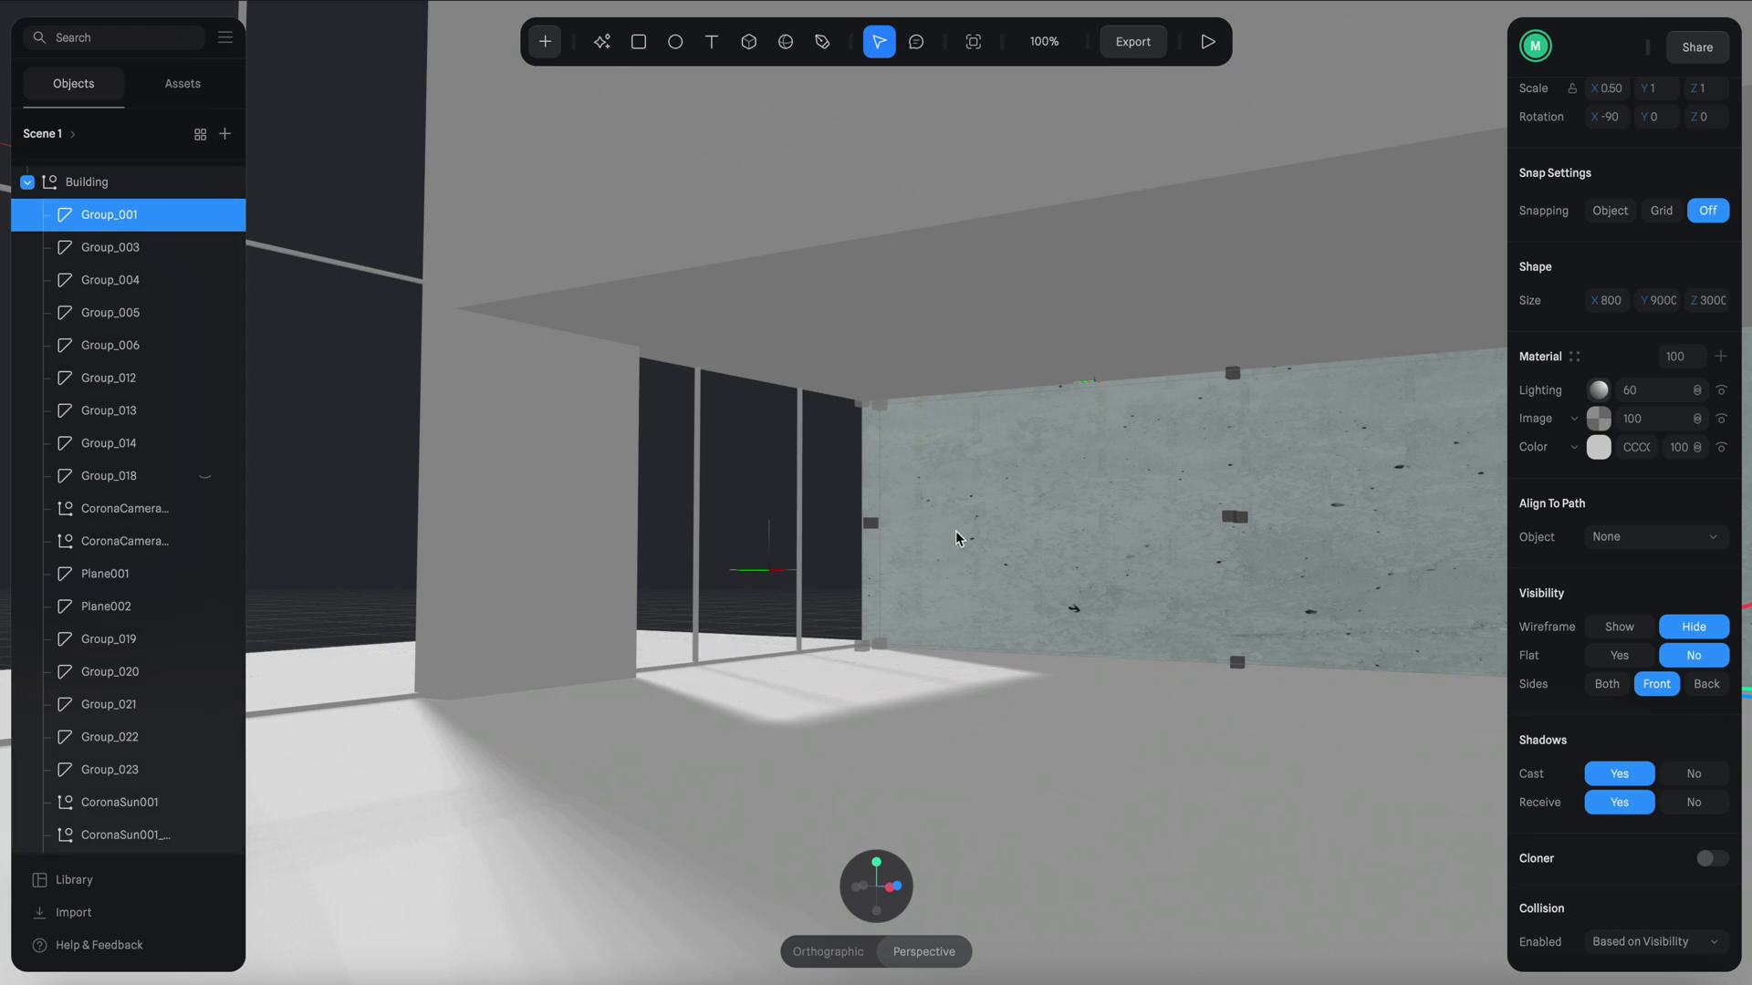
pyautogui.scroll(5, 978, 506)
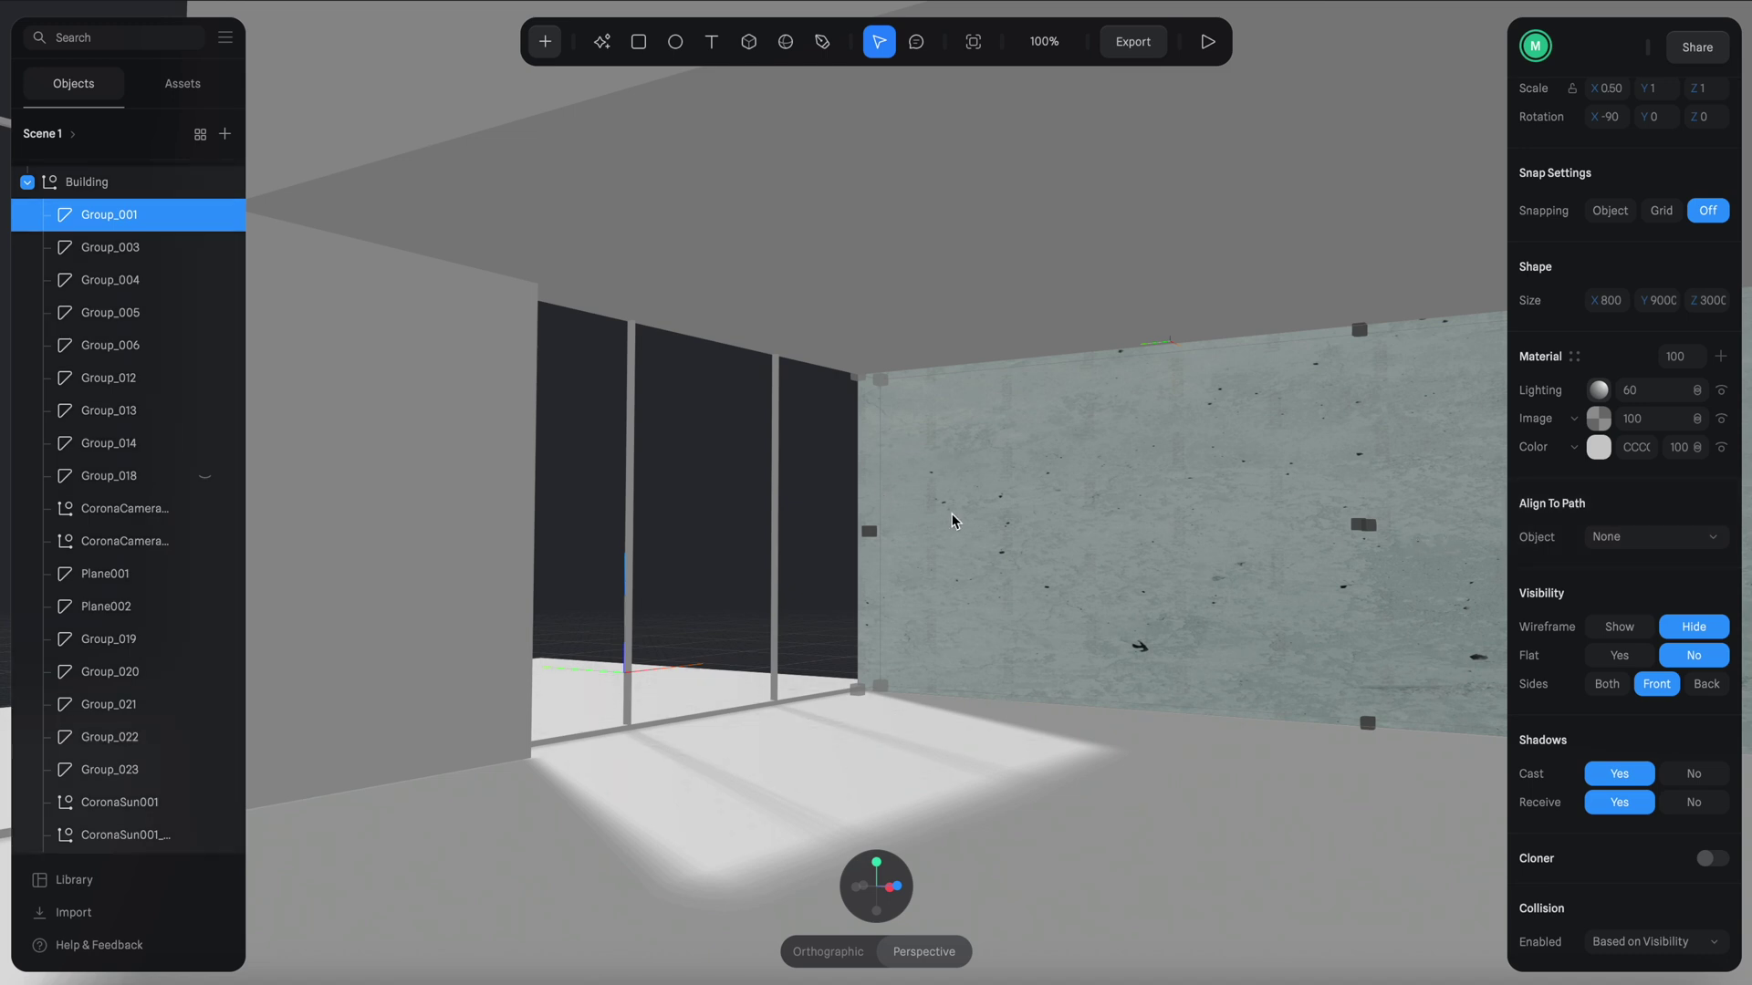
# Add a Depth layer on top of the other layers in the back wall's material.
pyautogui.click(1721, 358)
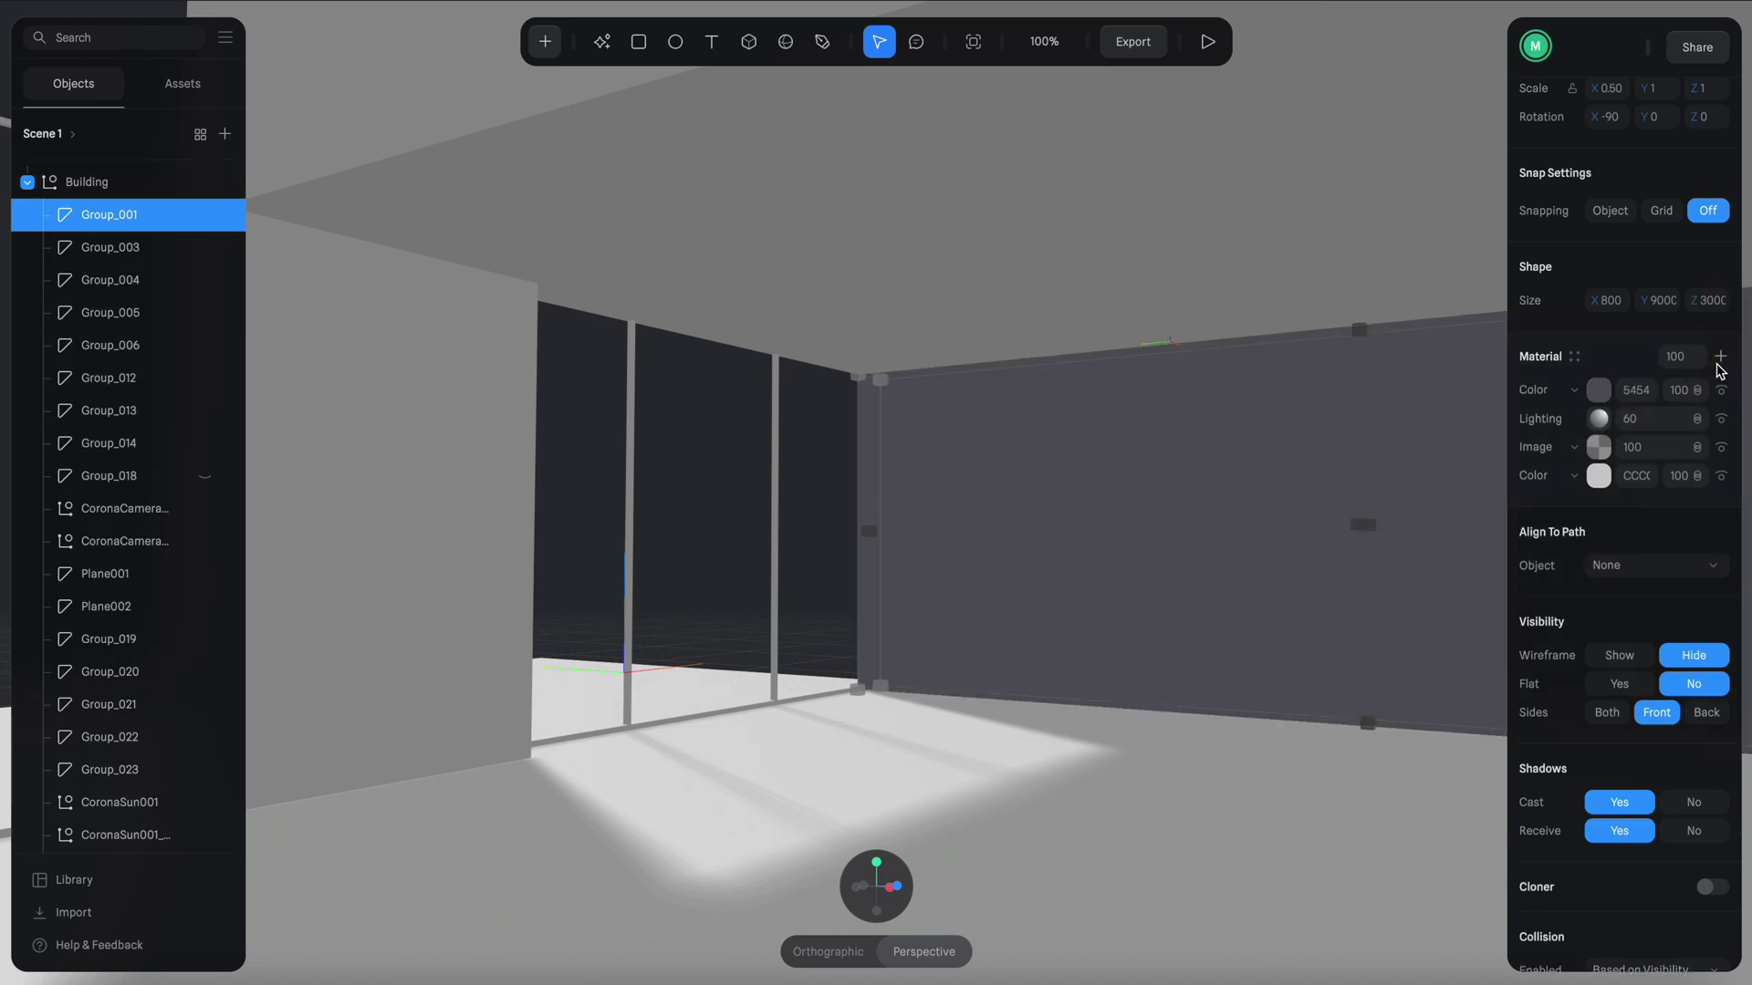
pyautogui.click(1576, 391)
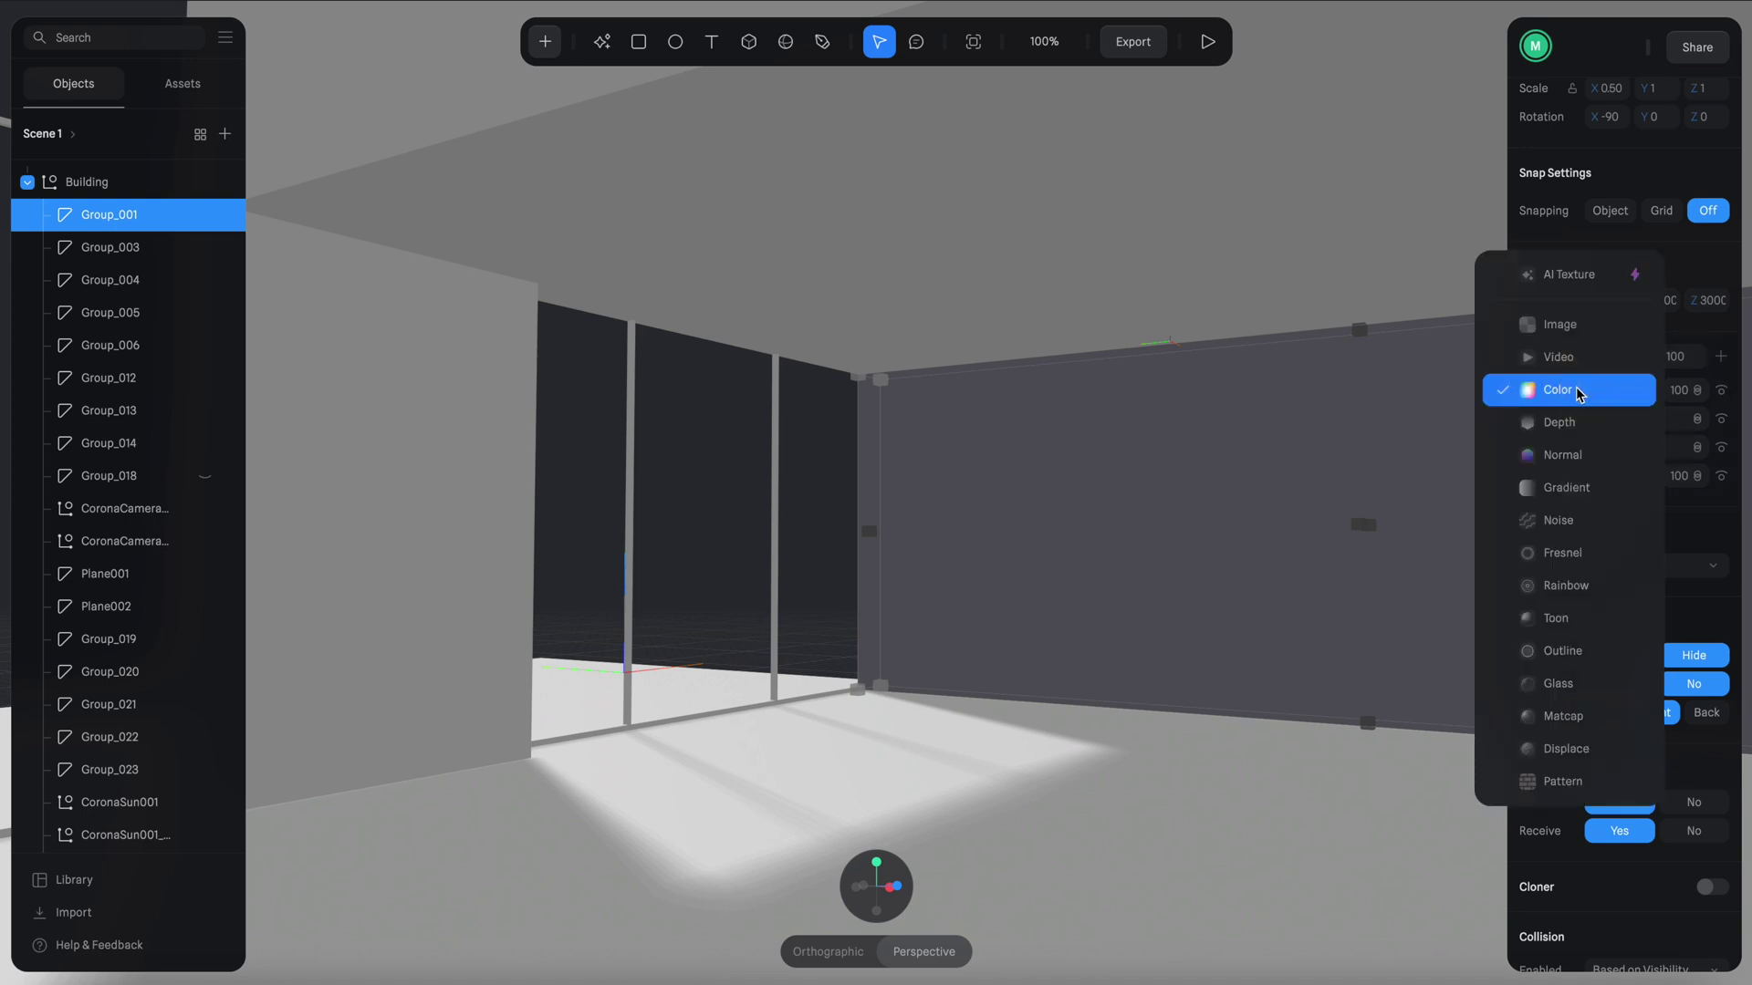
pyautogui.click(1590, 420)
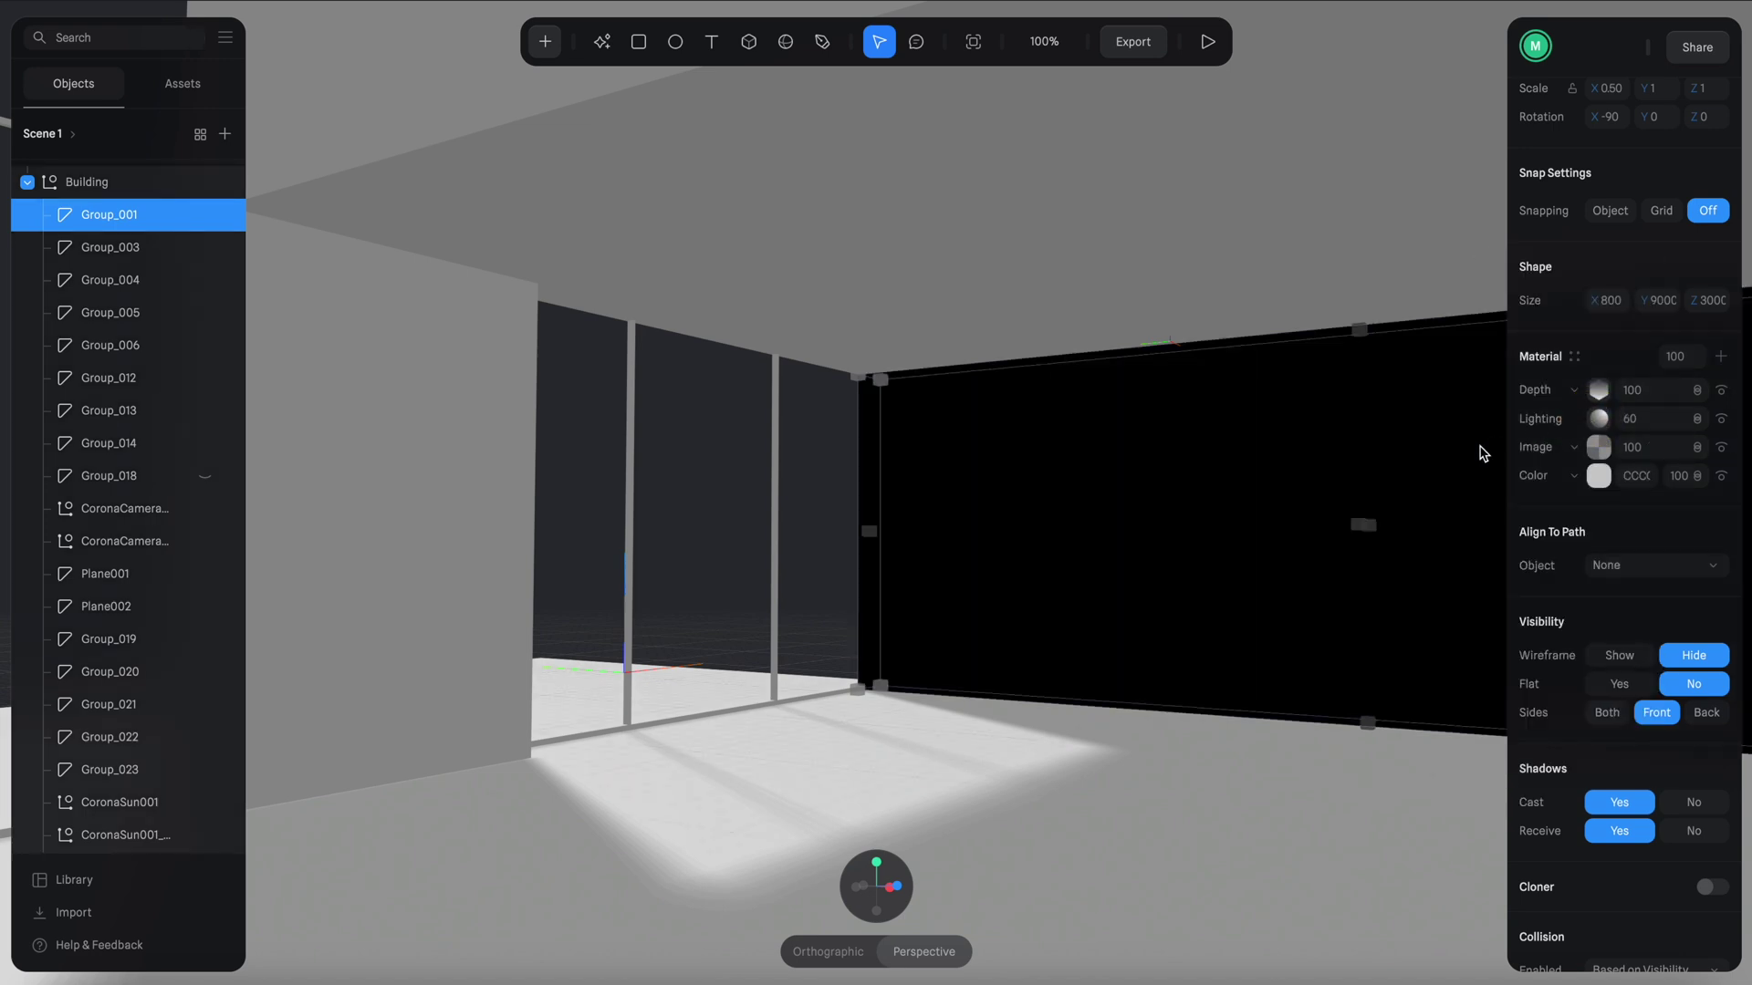
pyautogui.scroll(-4, 1271, 450)
pyautogui.keyDown('alt'); pyautogui.moveTo(1271, 449); pyautogui.dragTo(1357, 479); pyautogui.keyUp('alt')
pyautogui.hotkey('ctrl', 'z')
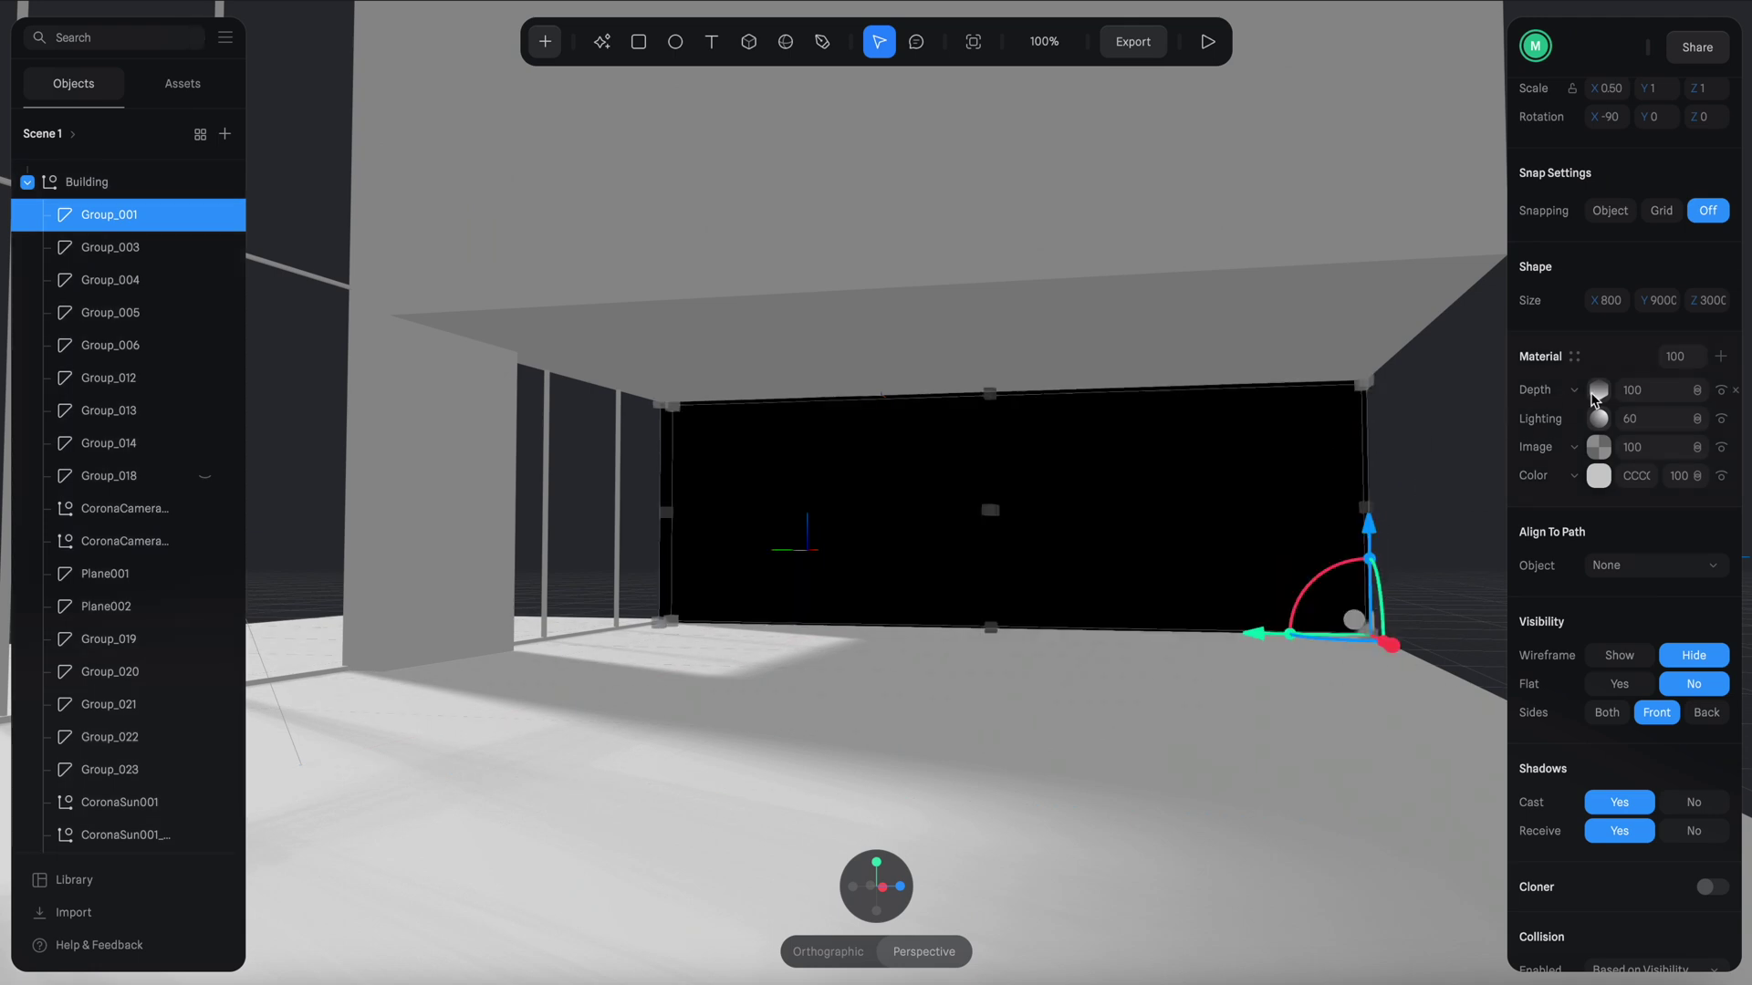
# Move the radial Depth gradient's origin to the back wall's window end and extend its Far distance to about 6188.
pyautogui.click(1599, 390)
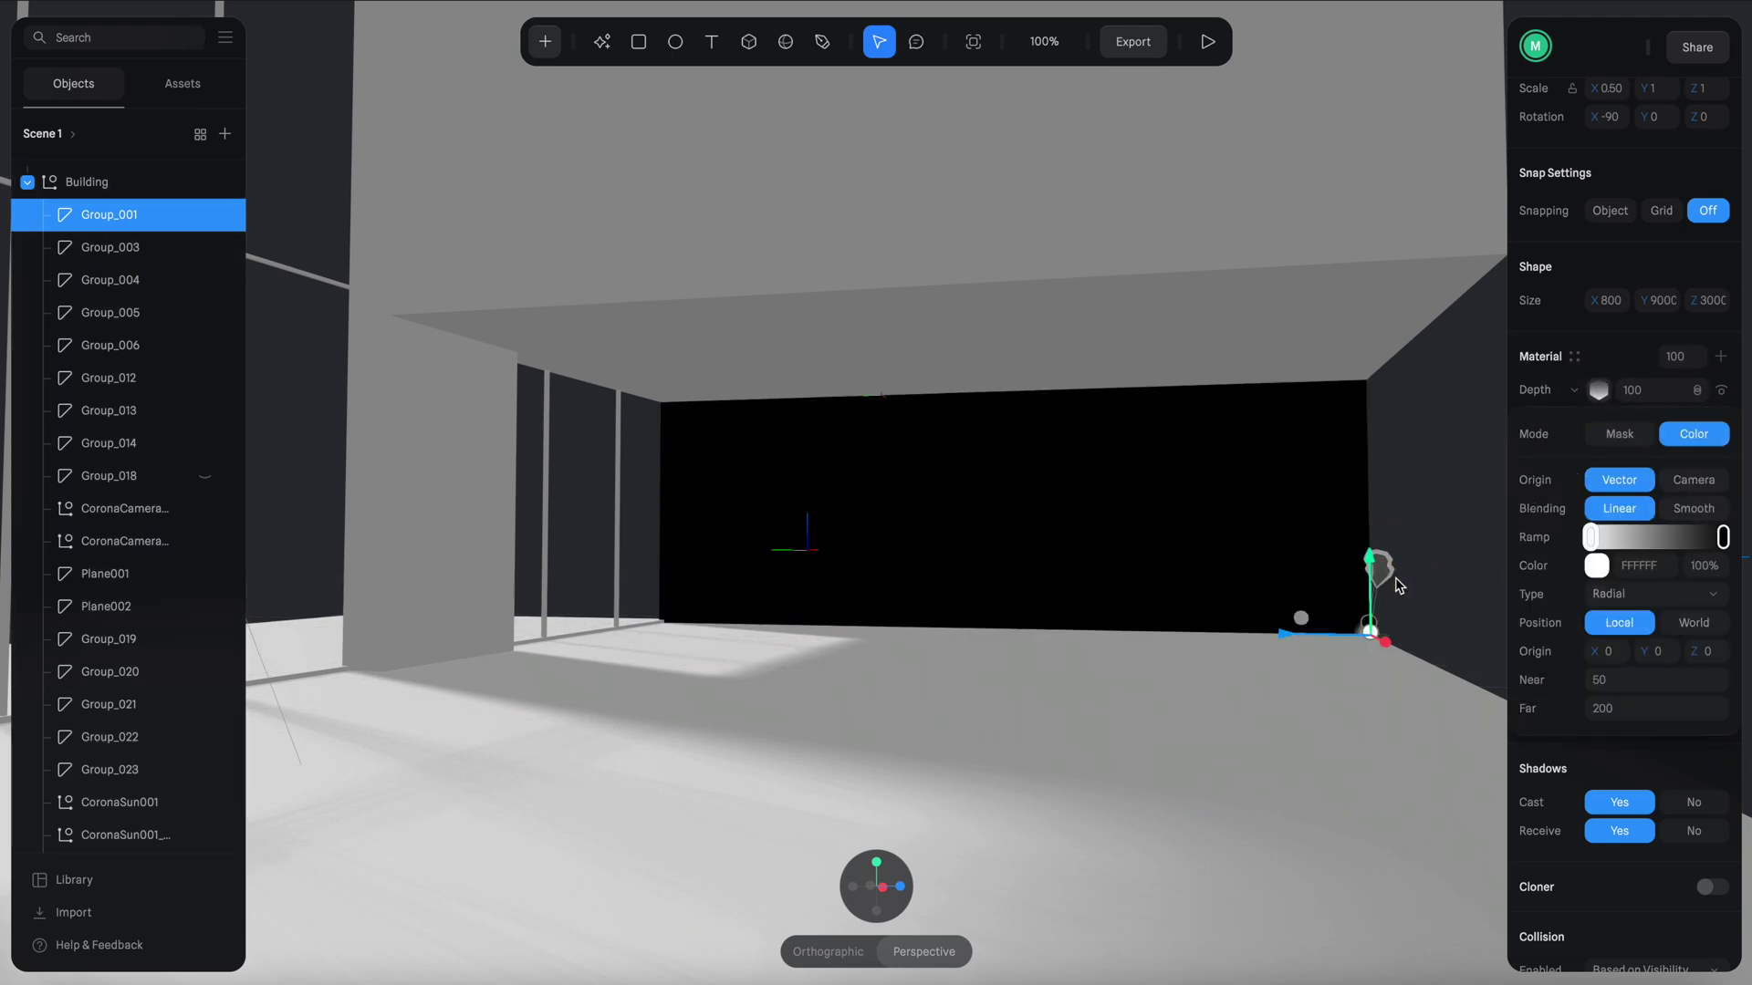
pyautogui.scroll(5, 1398, 584)
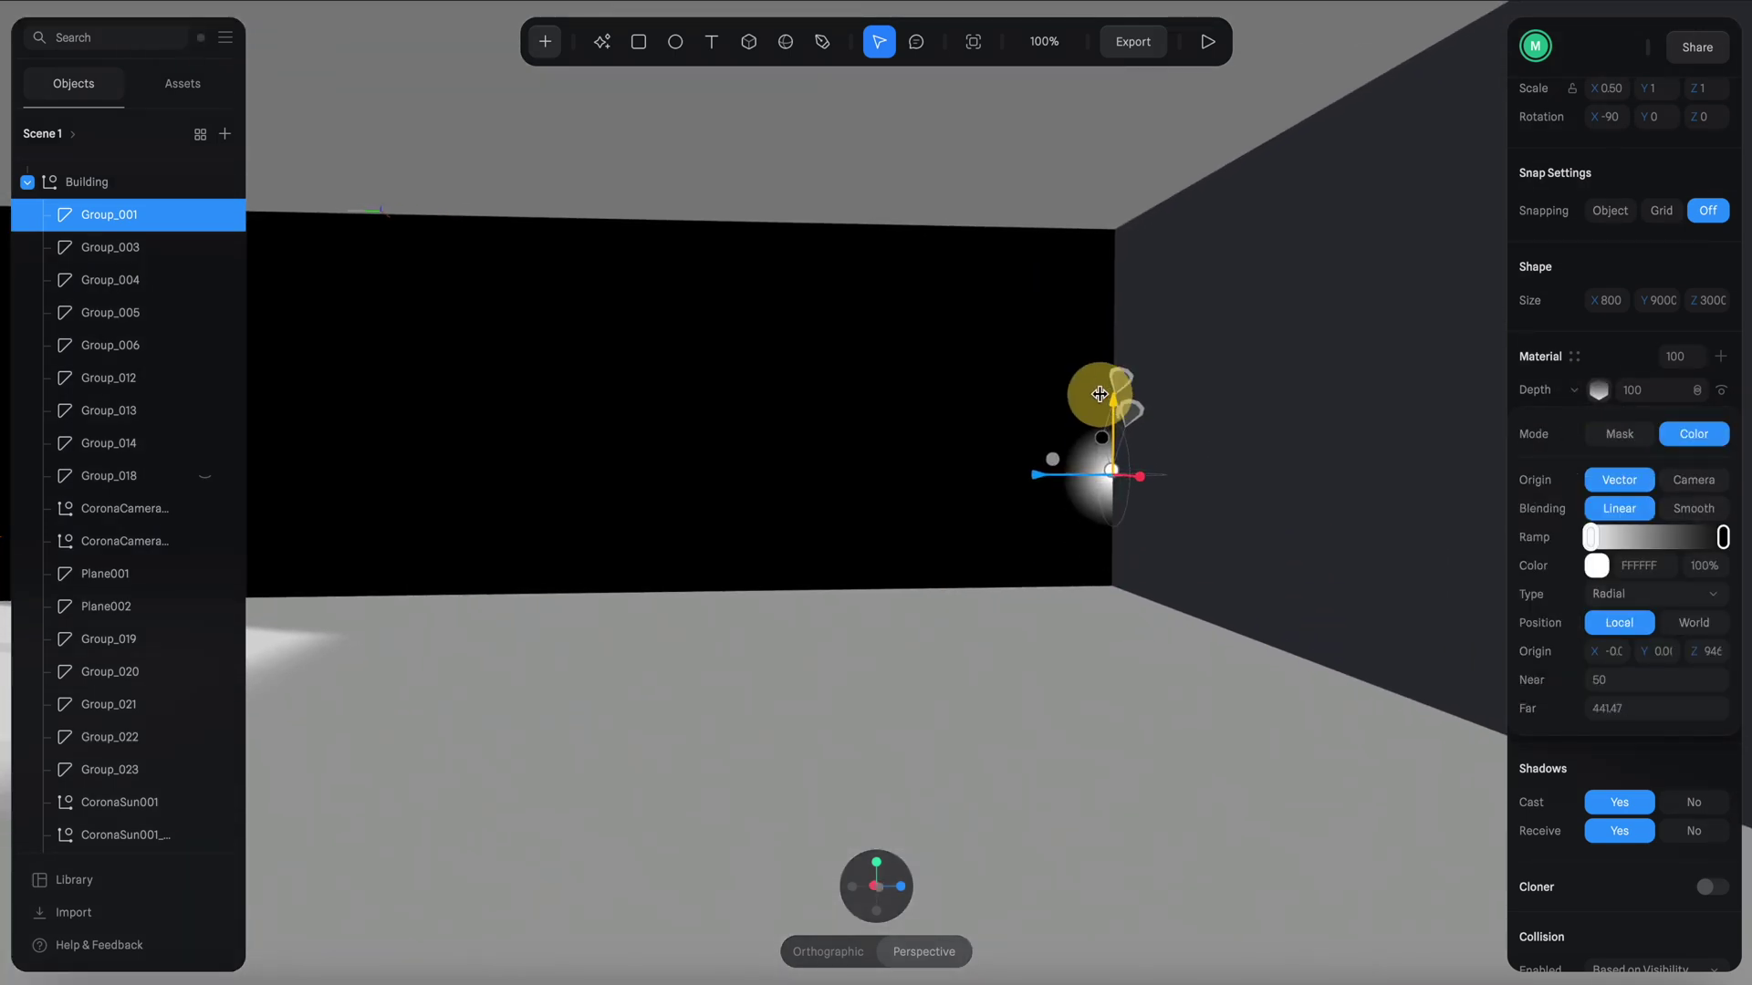
pyautogui.moveTo(1099, 394); pyautogui.dragTo(508, 410)
pyautogui.moveTo(585, 349); pyautogui.dragTo(685, 146)
pyautogui.keyDown('alt'); pyautogui.moveTo(967, 346); pyautogui.dragTo(1066, 501); pyautogui.keyUp('alt')
pyautogui.moveTo(1191, 457); pyautogui.dragTo(681, 396)
pyautogui.scroll(-5, 731, 383)
pyautogui.moveTo(755, 215); pyautogui.dragTo(898, 134)
pyautogui.keyDown('alt'); pyautogui.moveTo(1217, 525); pyautogui.dragTo(1216, 514); pyautogui.keyUp('alt')
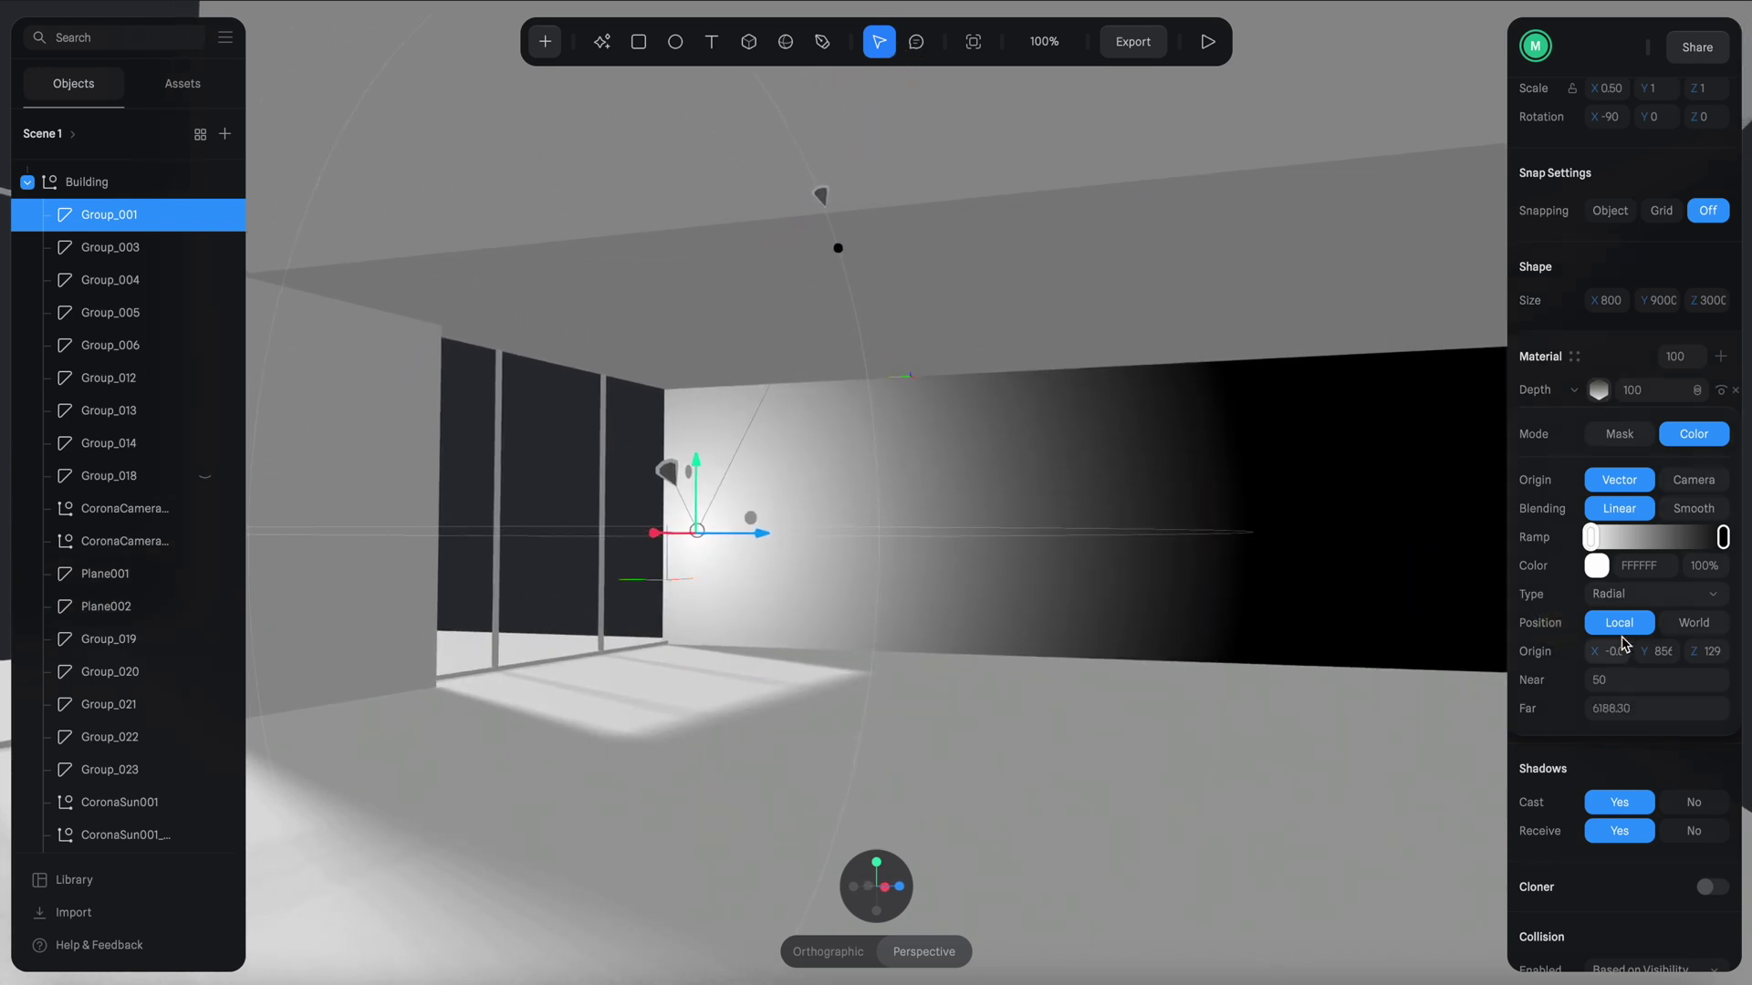
# Make the black end of the Depth ramp fully transparent and set the Depth layer's opacity to 50.
pyautogui.click(1723, 536)
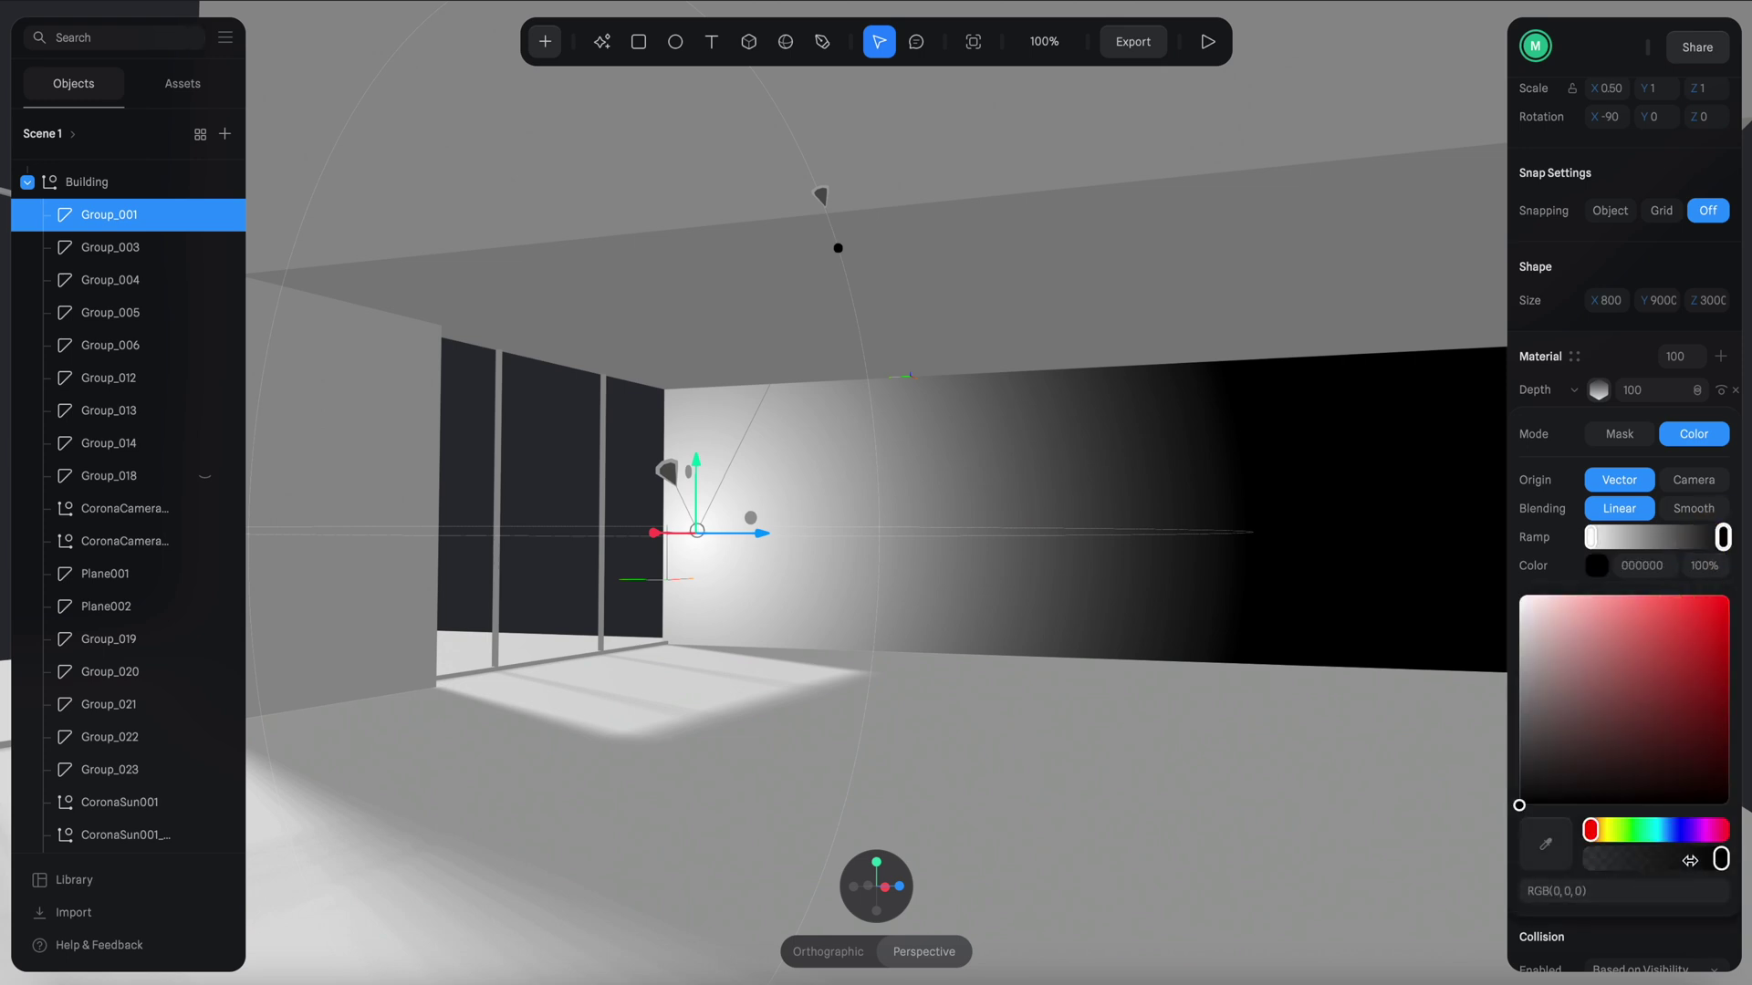
pyautogui.moveTo(1721, 858); pyautogui.dragTo(1557, 852)
pyautogui.click(1653, 394)
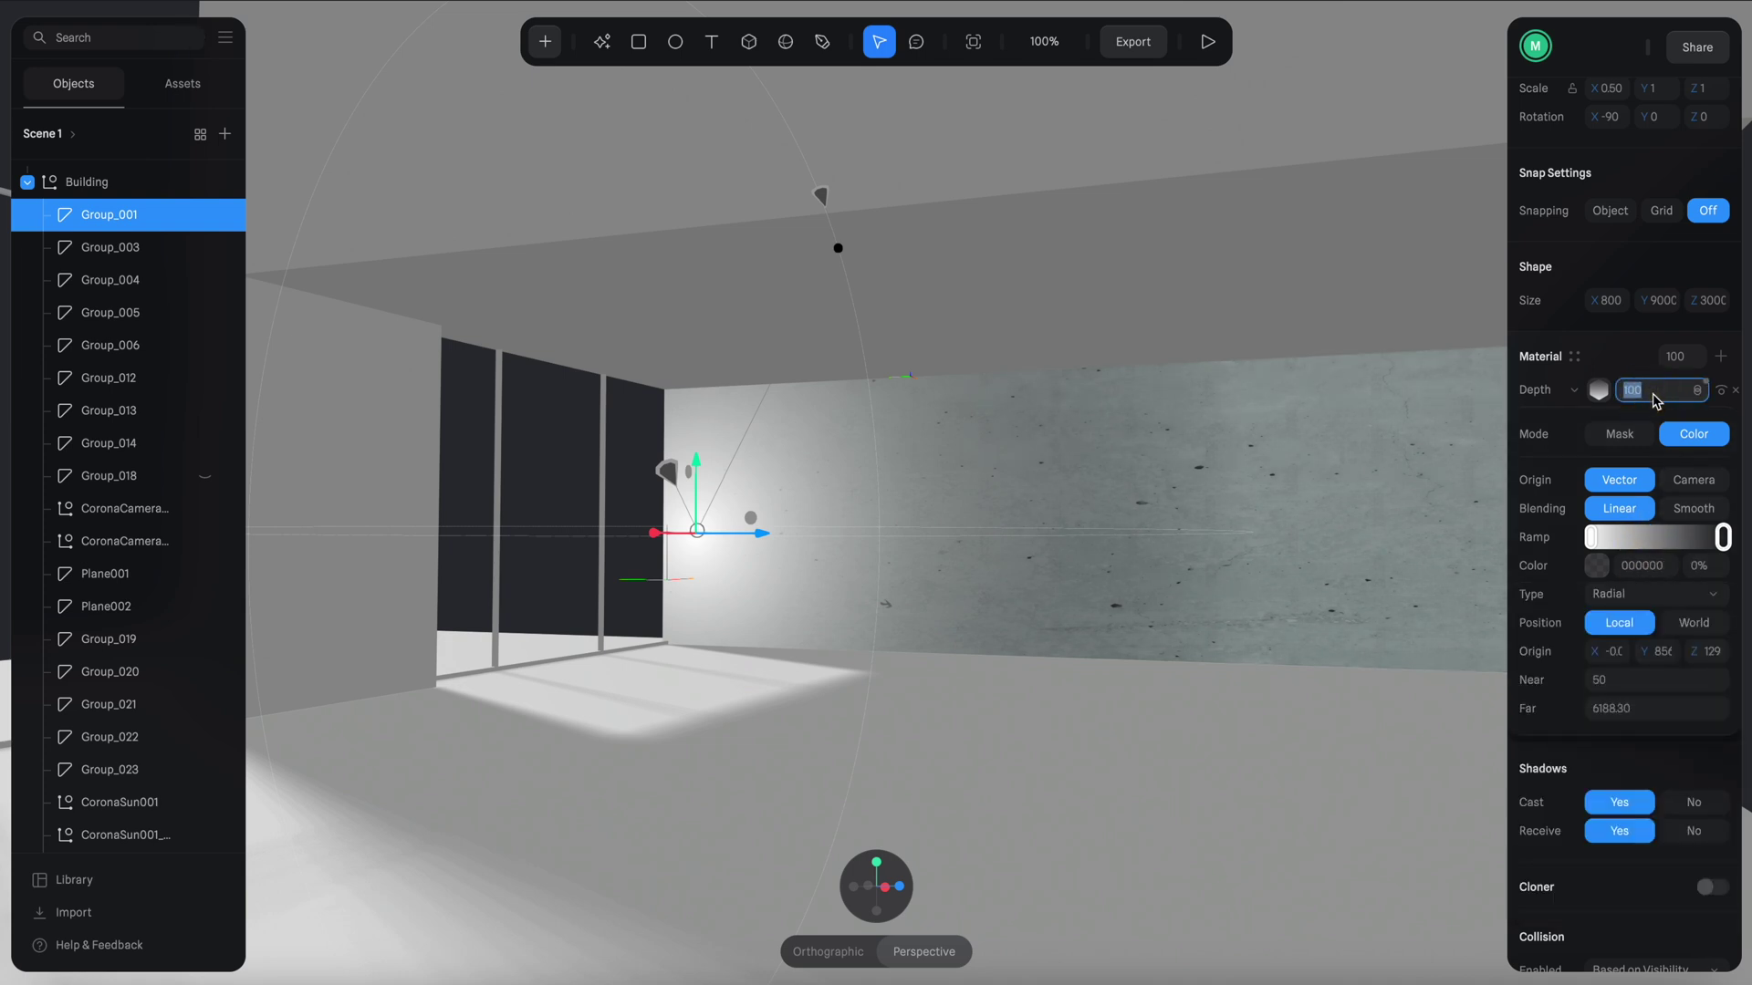
pyautogui.press('Return')
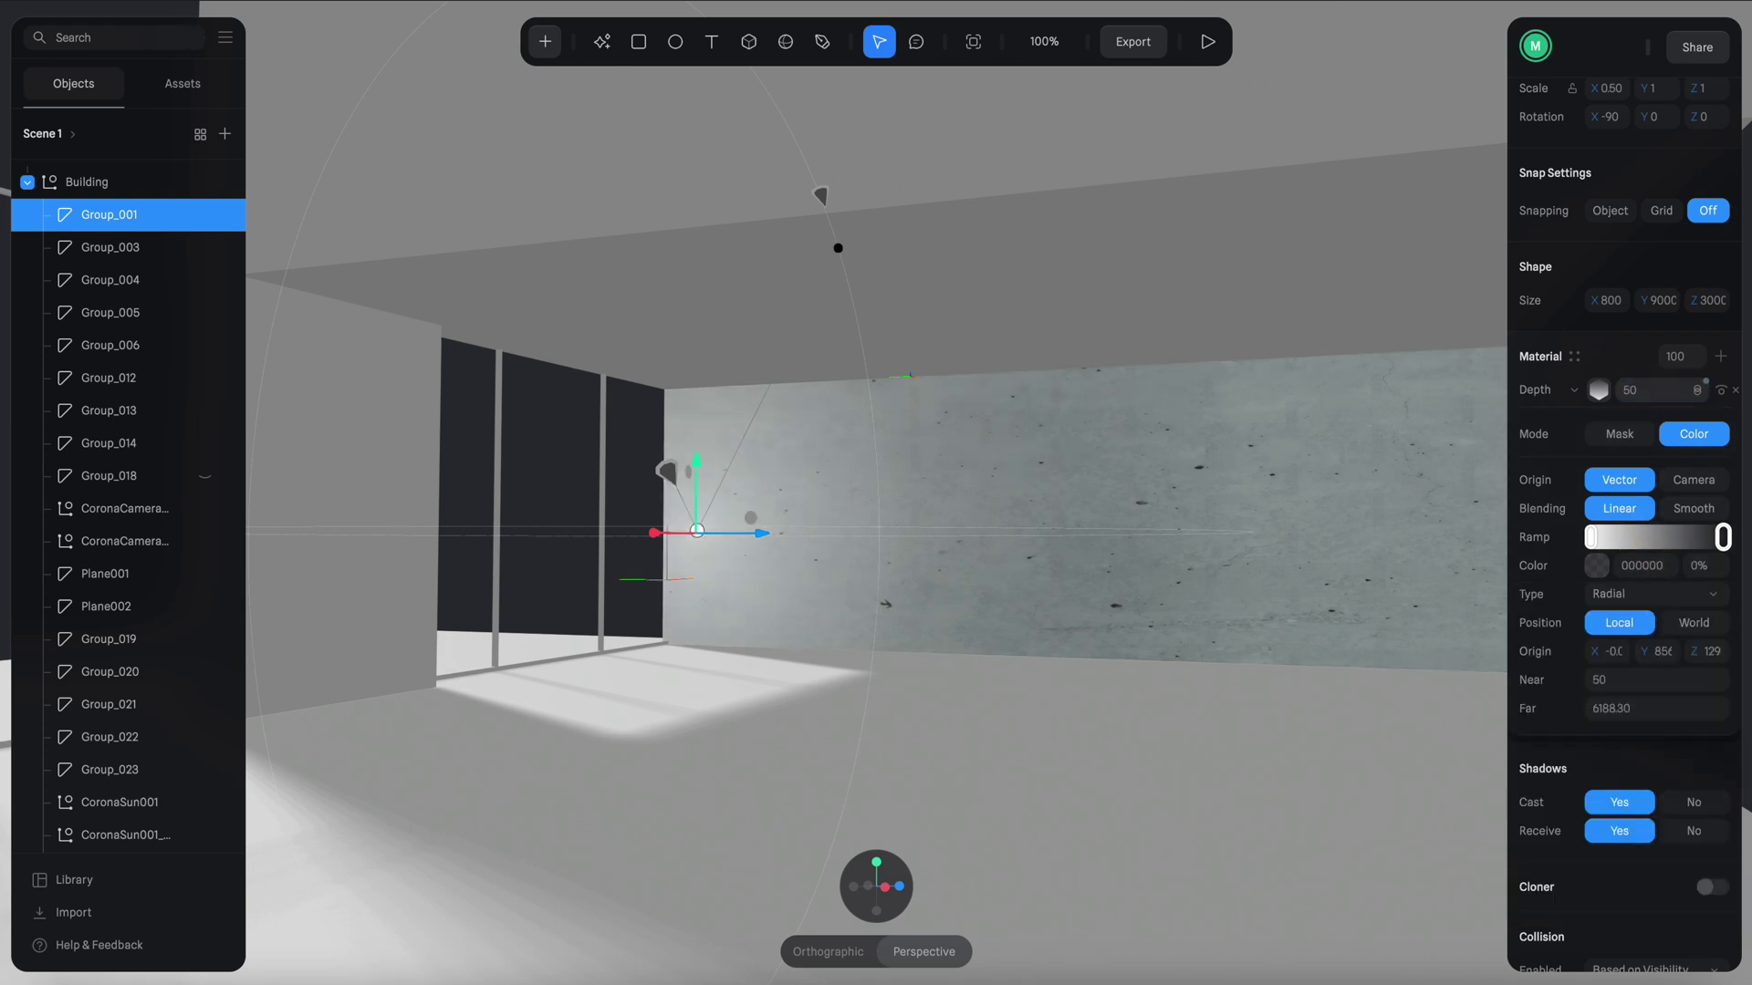
# Compare the back wall with the Depth layer hidden and shown.
pyautogui.keyDown('alt'); pyautogui.moveTo(1077, 533); pyautogui.dragTo(1051, 528); pyautogui.keyUp('alt')
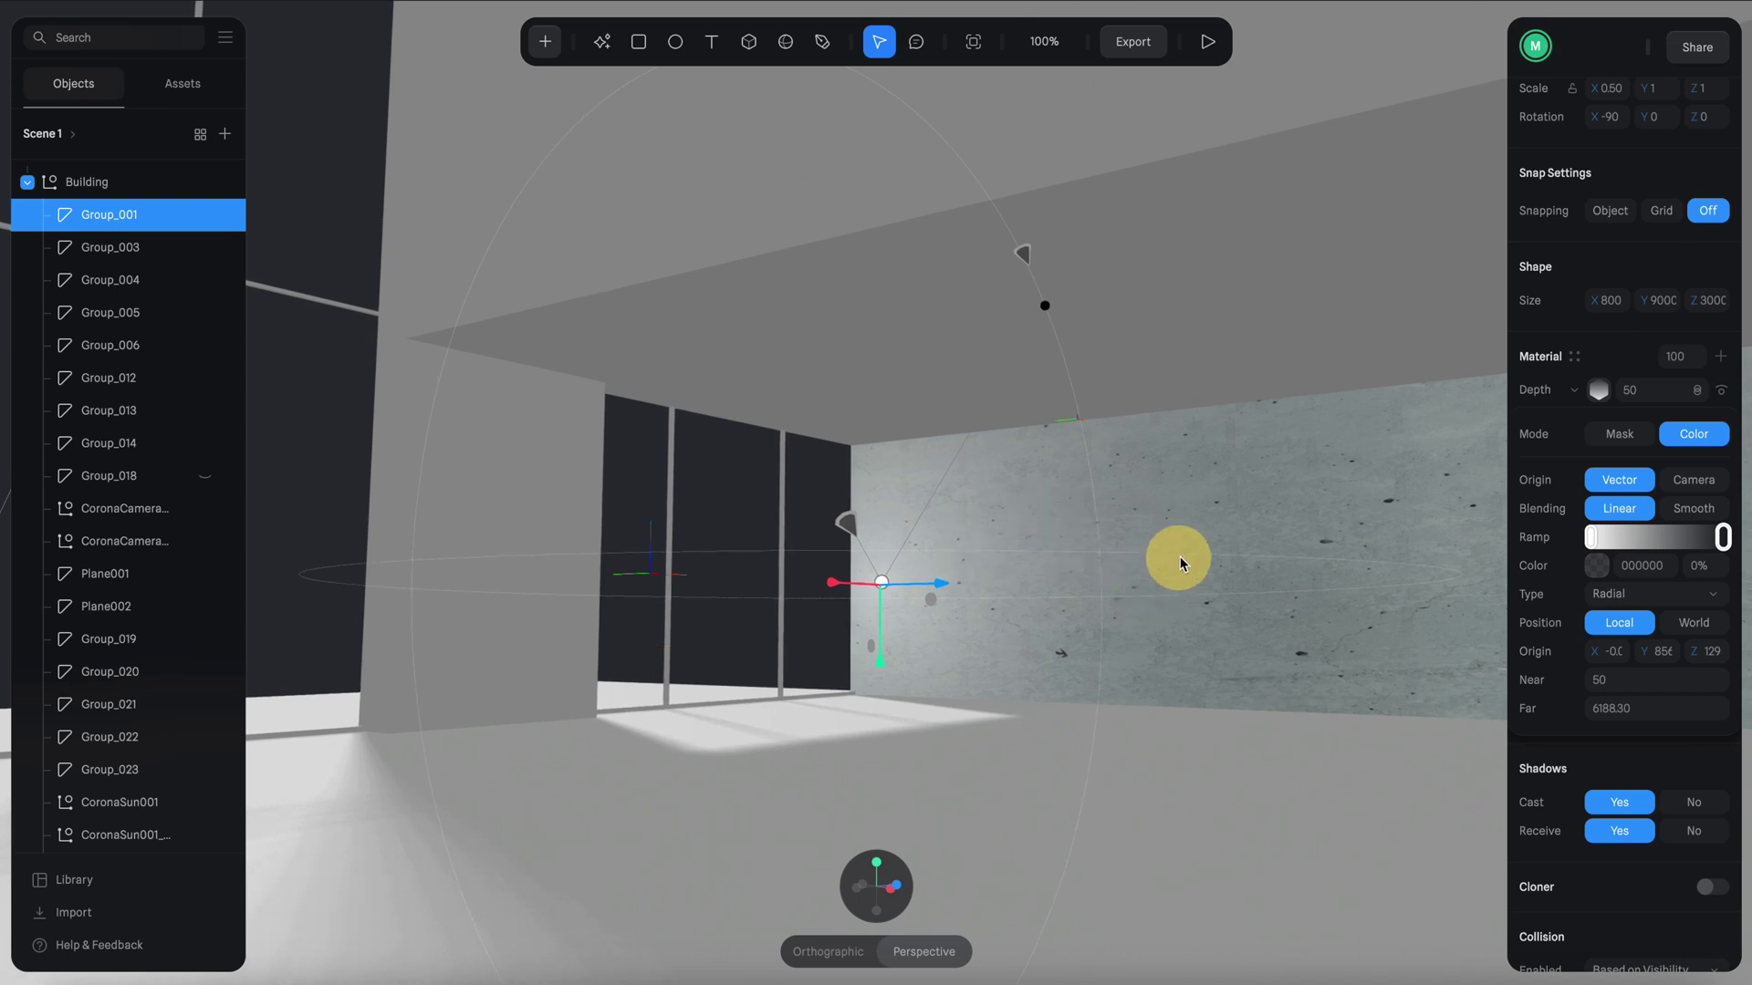
pyautogui.click(1611, 398)
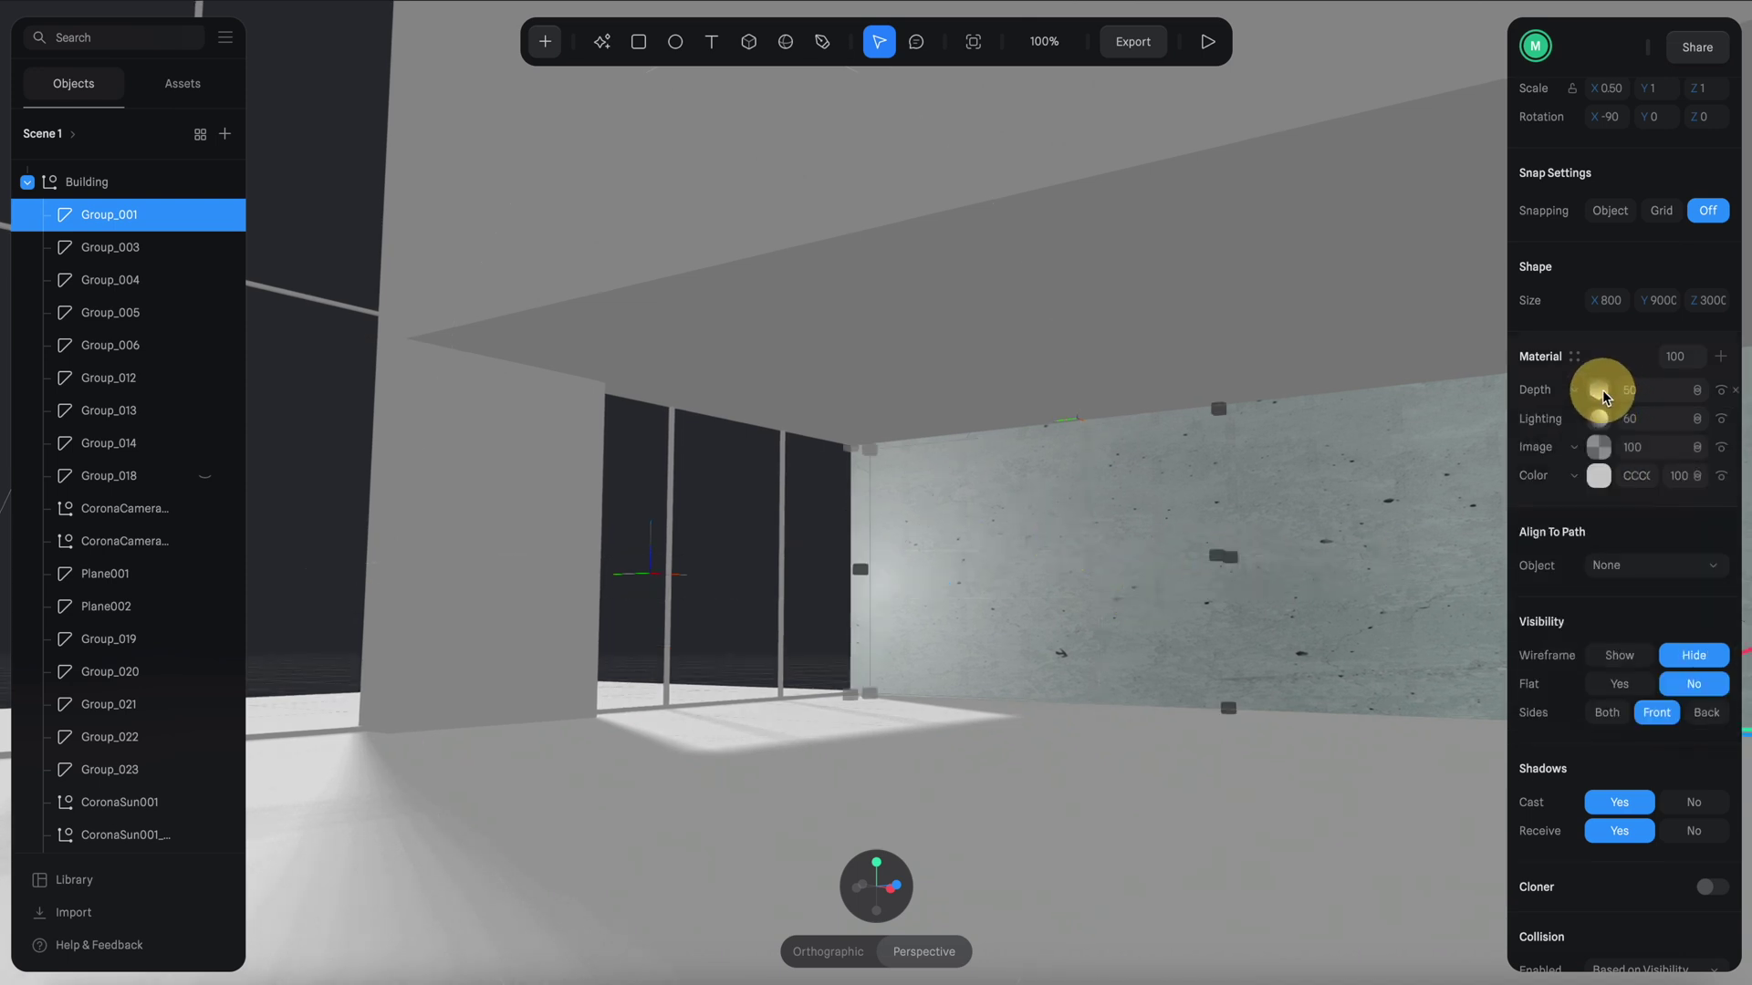
pyautogui.click(1721, 391)
pyautogui.click(1724, 393)
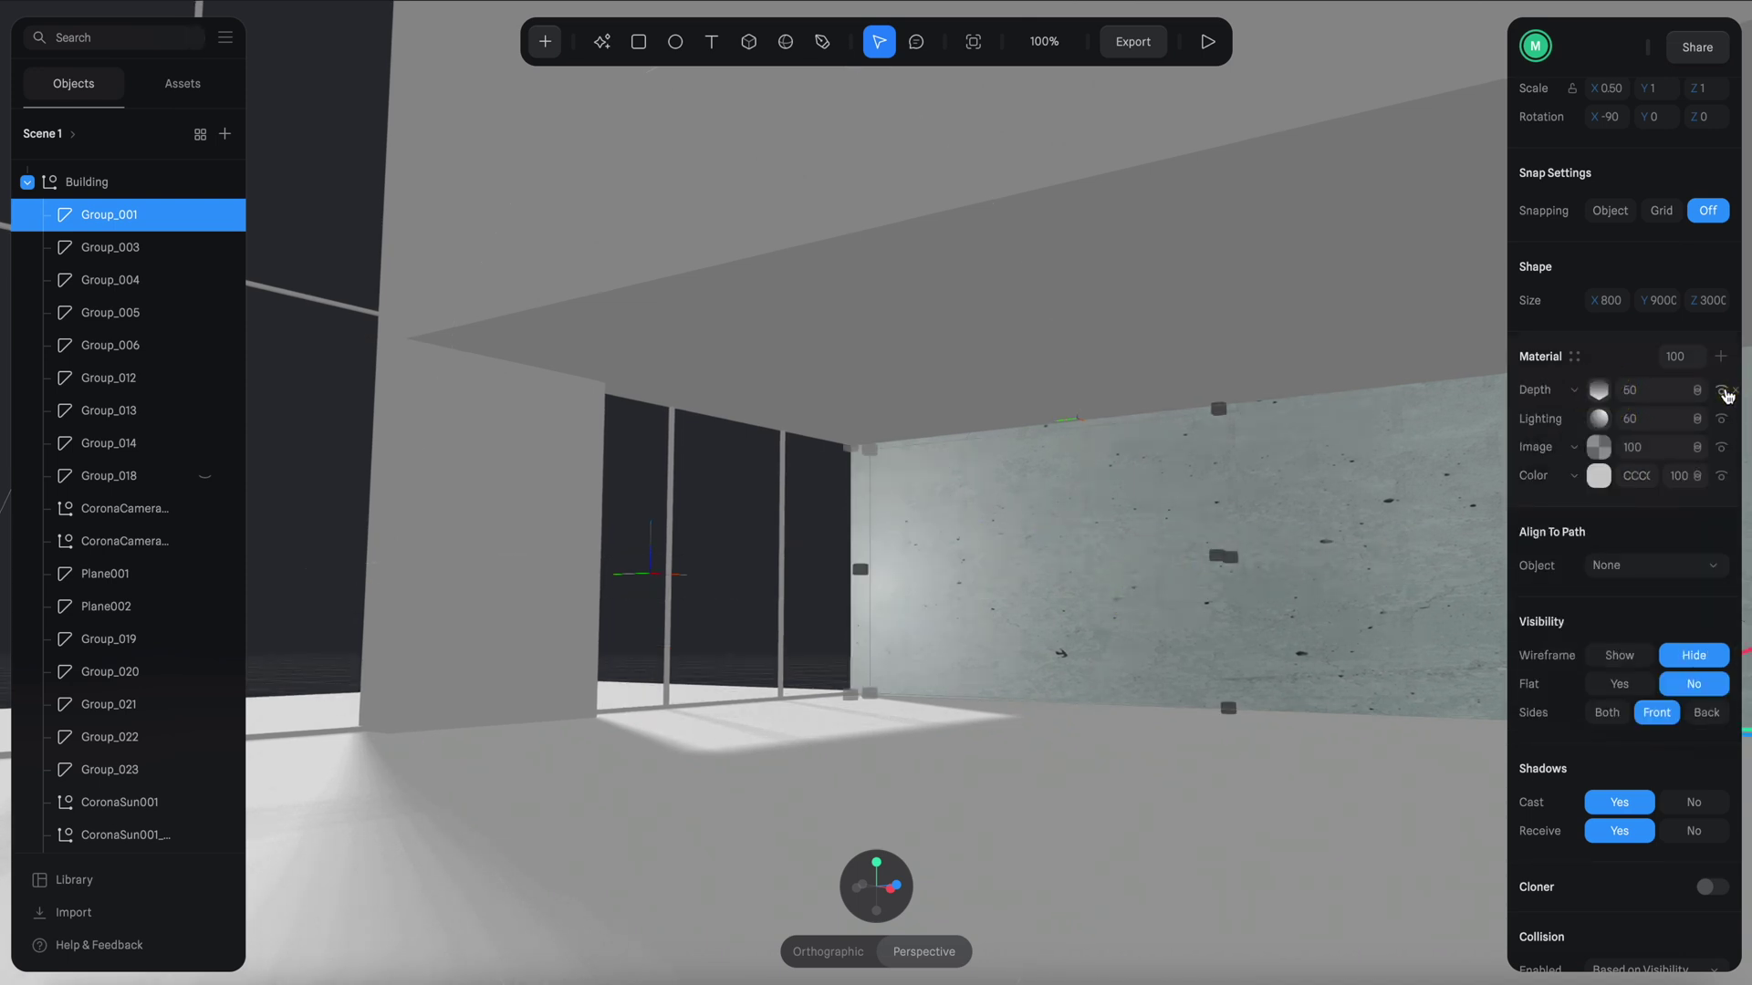
# Copy the back wall's material and paste it onto the low ceiling slab Group_004.
pyautogui.rightClick(1113, 480)
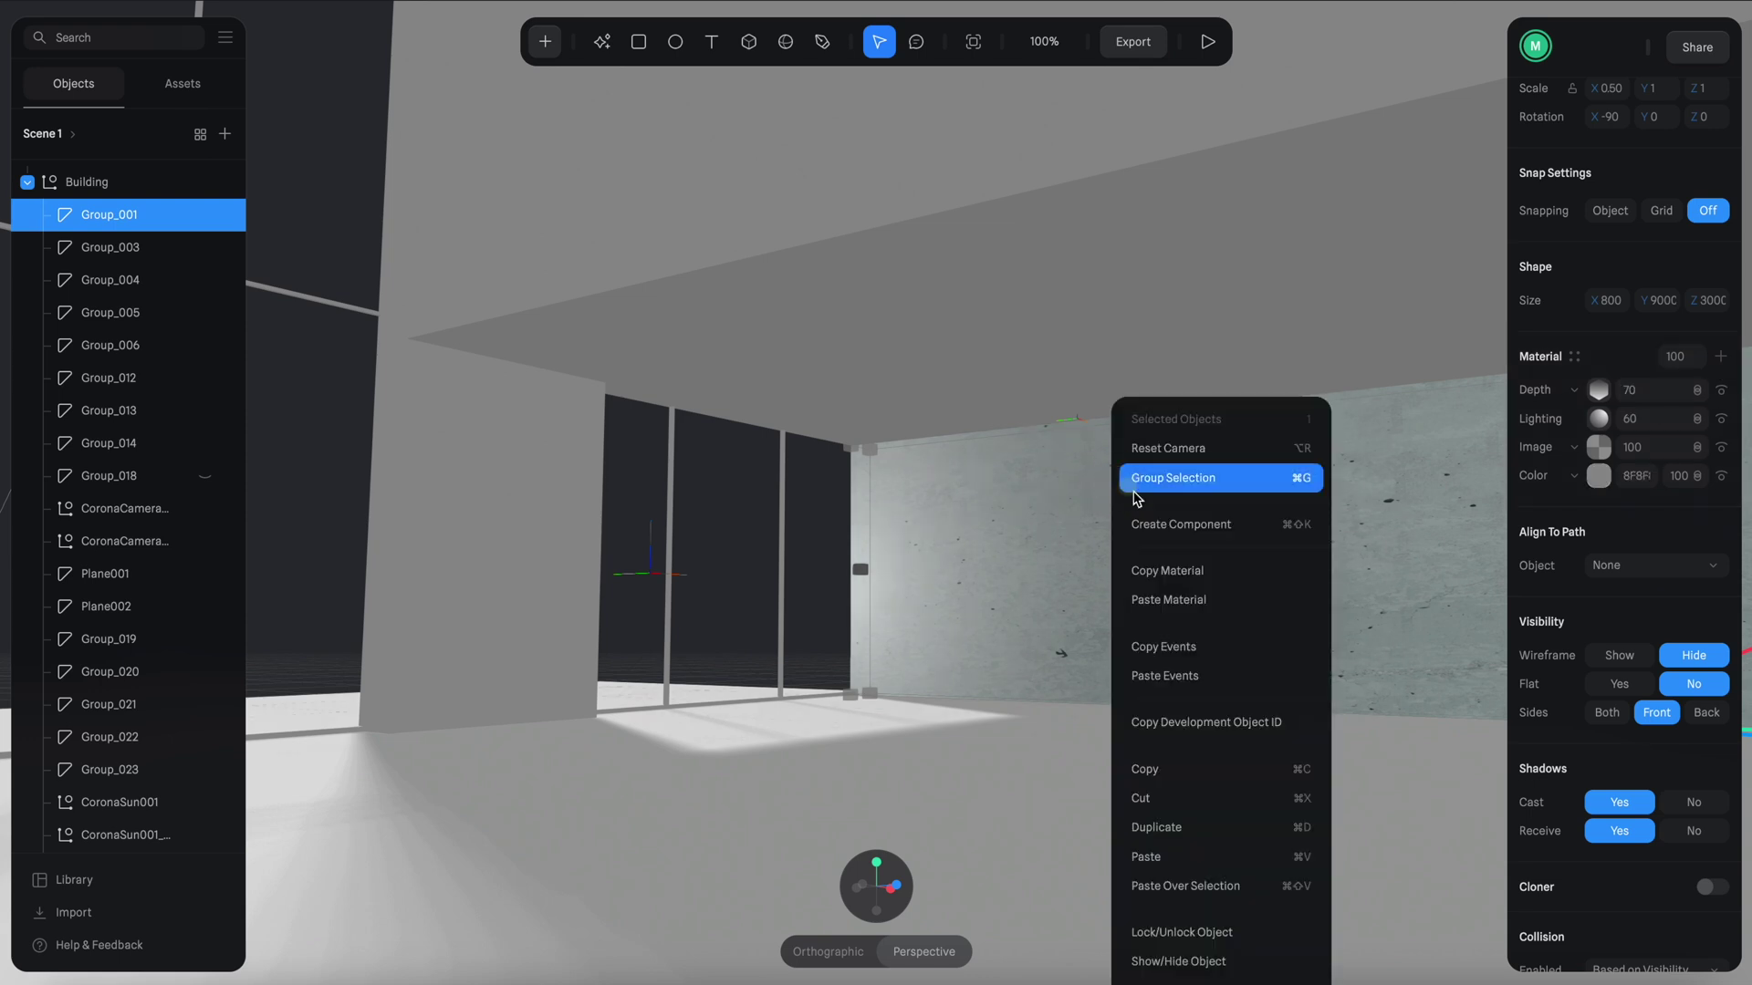
pyautogui.click(1165, 560)
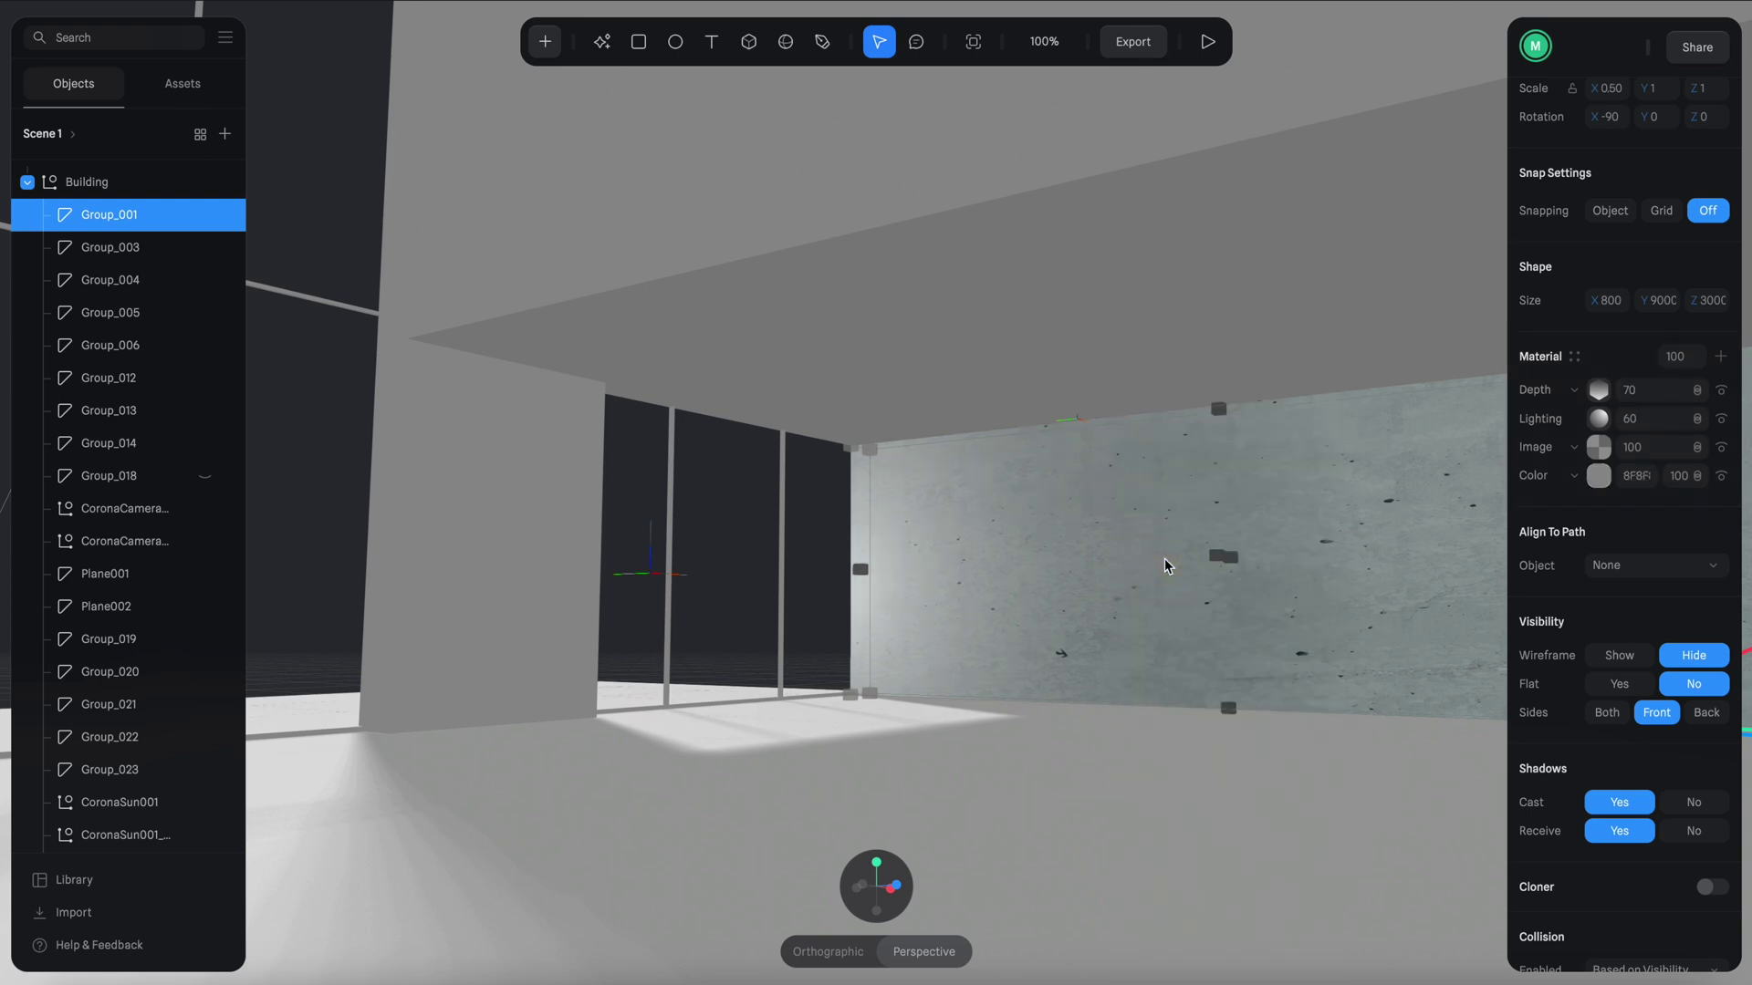
pyautogui.click(953, 363)
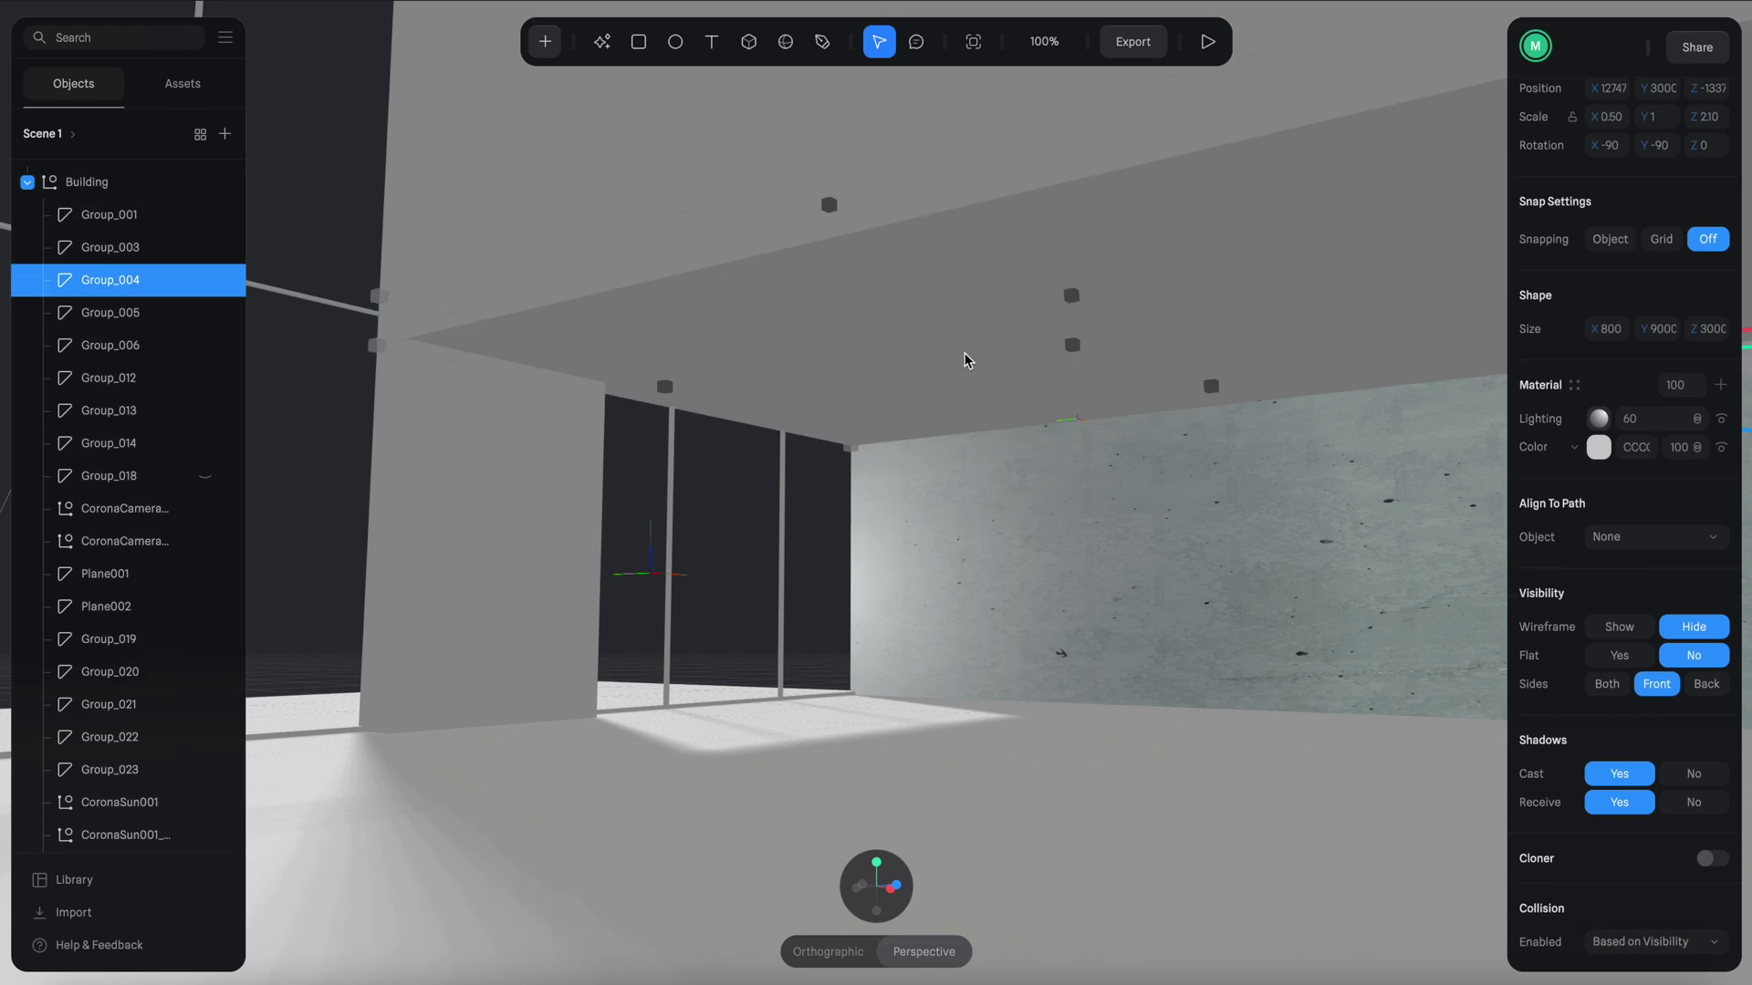
pyautogui.rightClick(967, 360)
pyautogui.click(1027, 594)
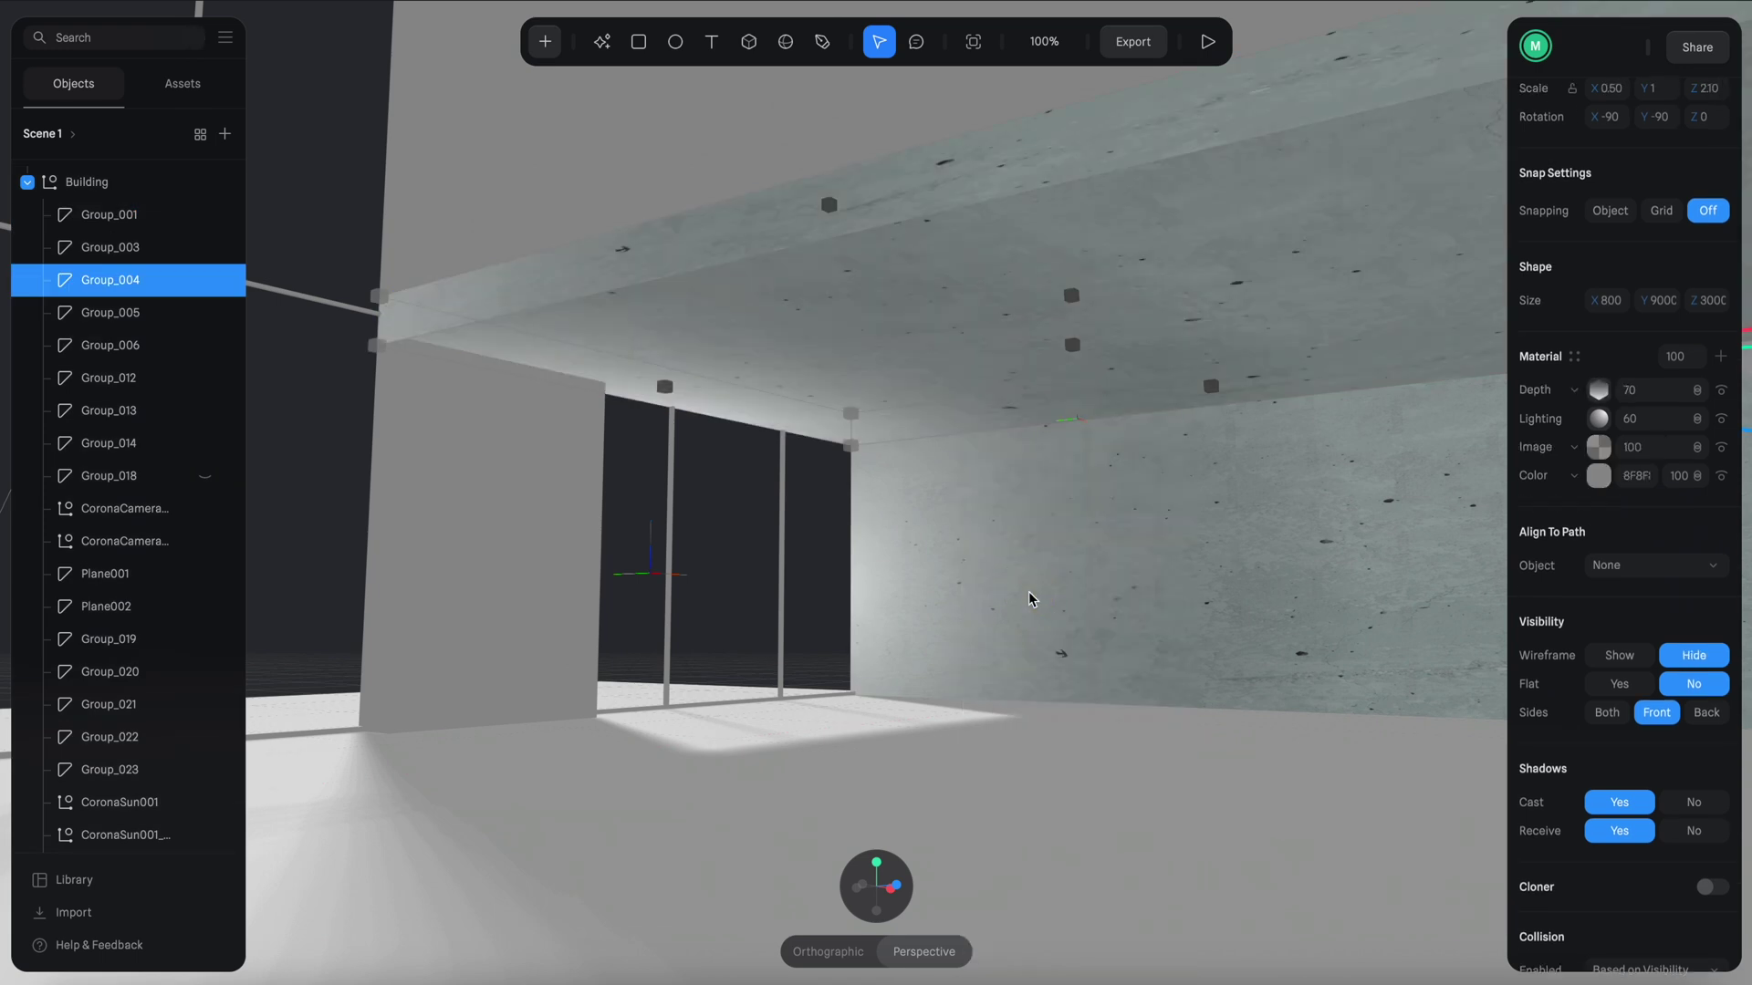
# Paste the copied concrete material onto Group_003, the wall section between the windows.
pyautogui.rightClick(603, 538)
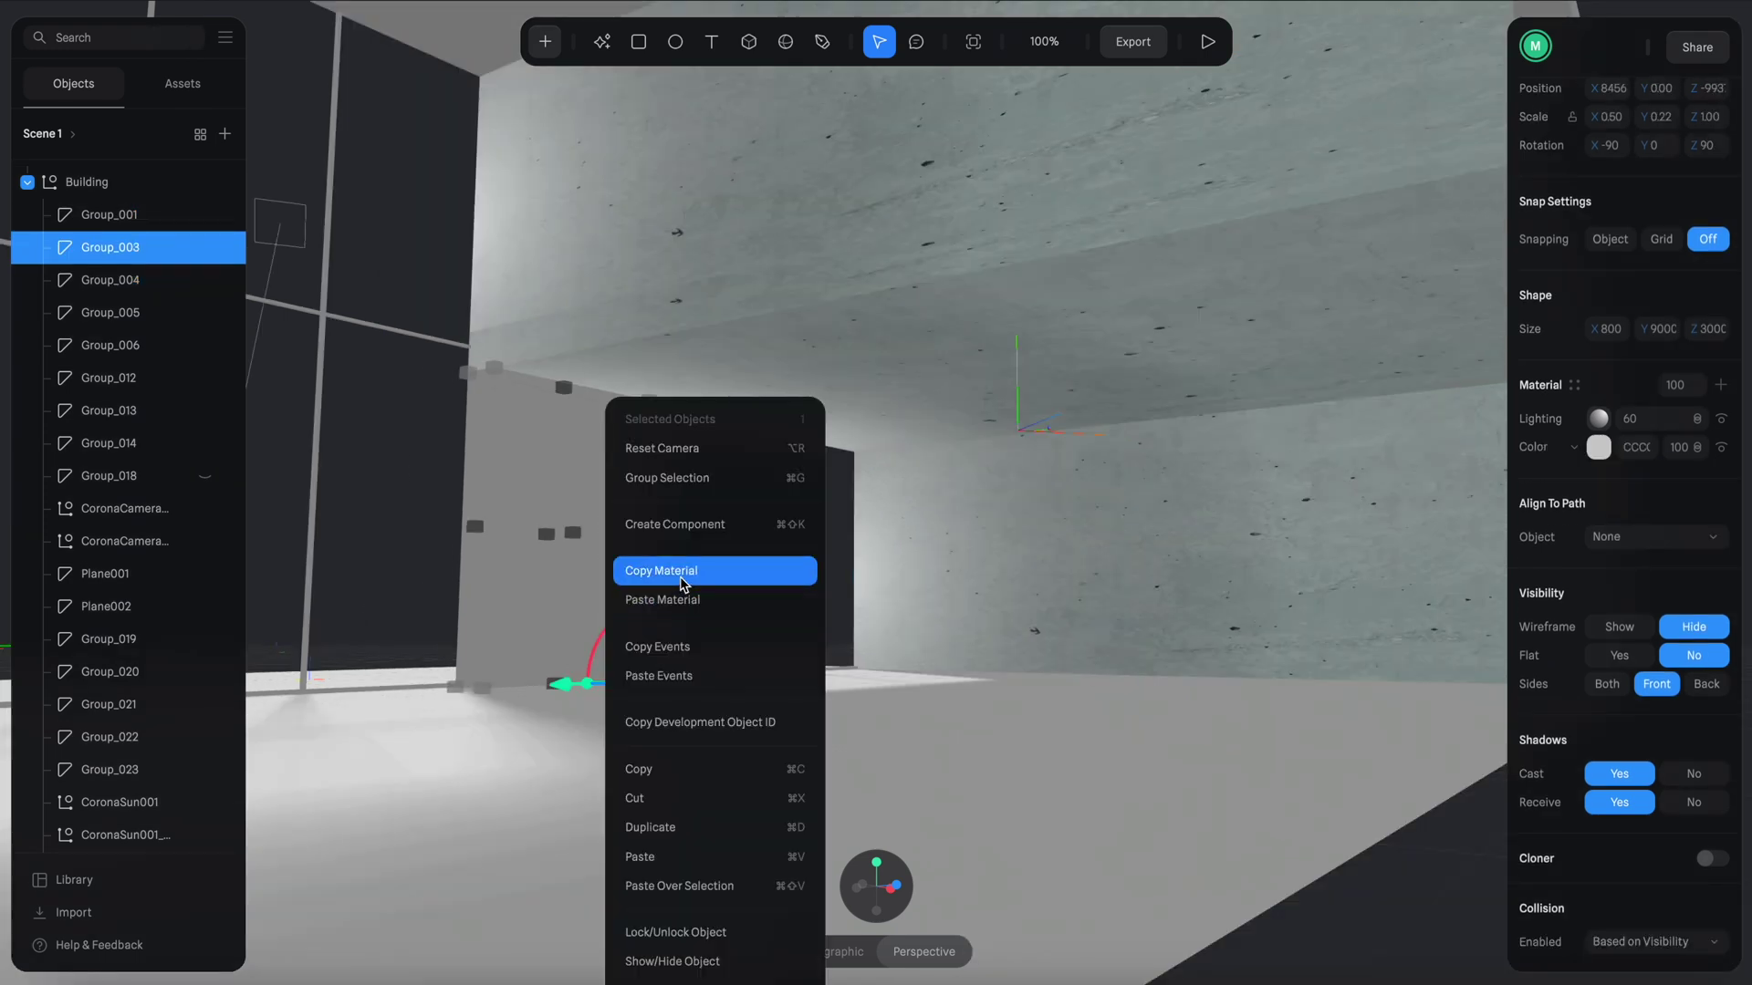
pyautogui.click(686, 599)
pyautogui.click(1008, 487)
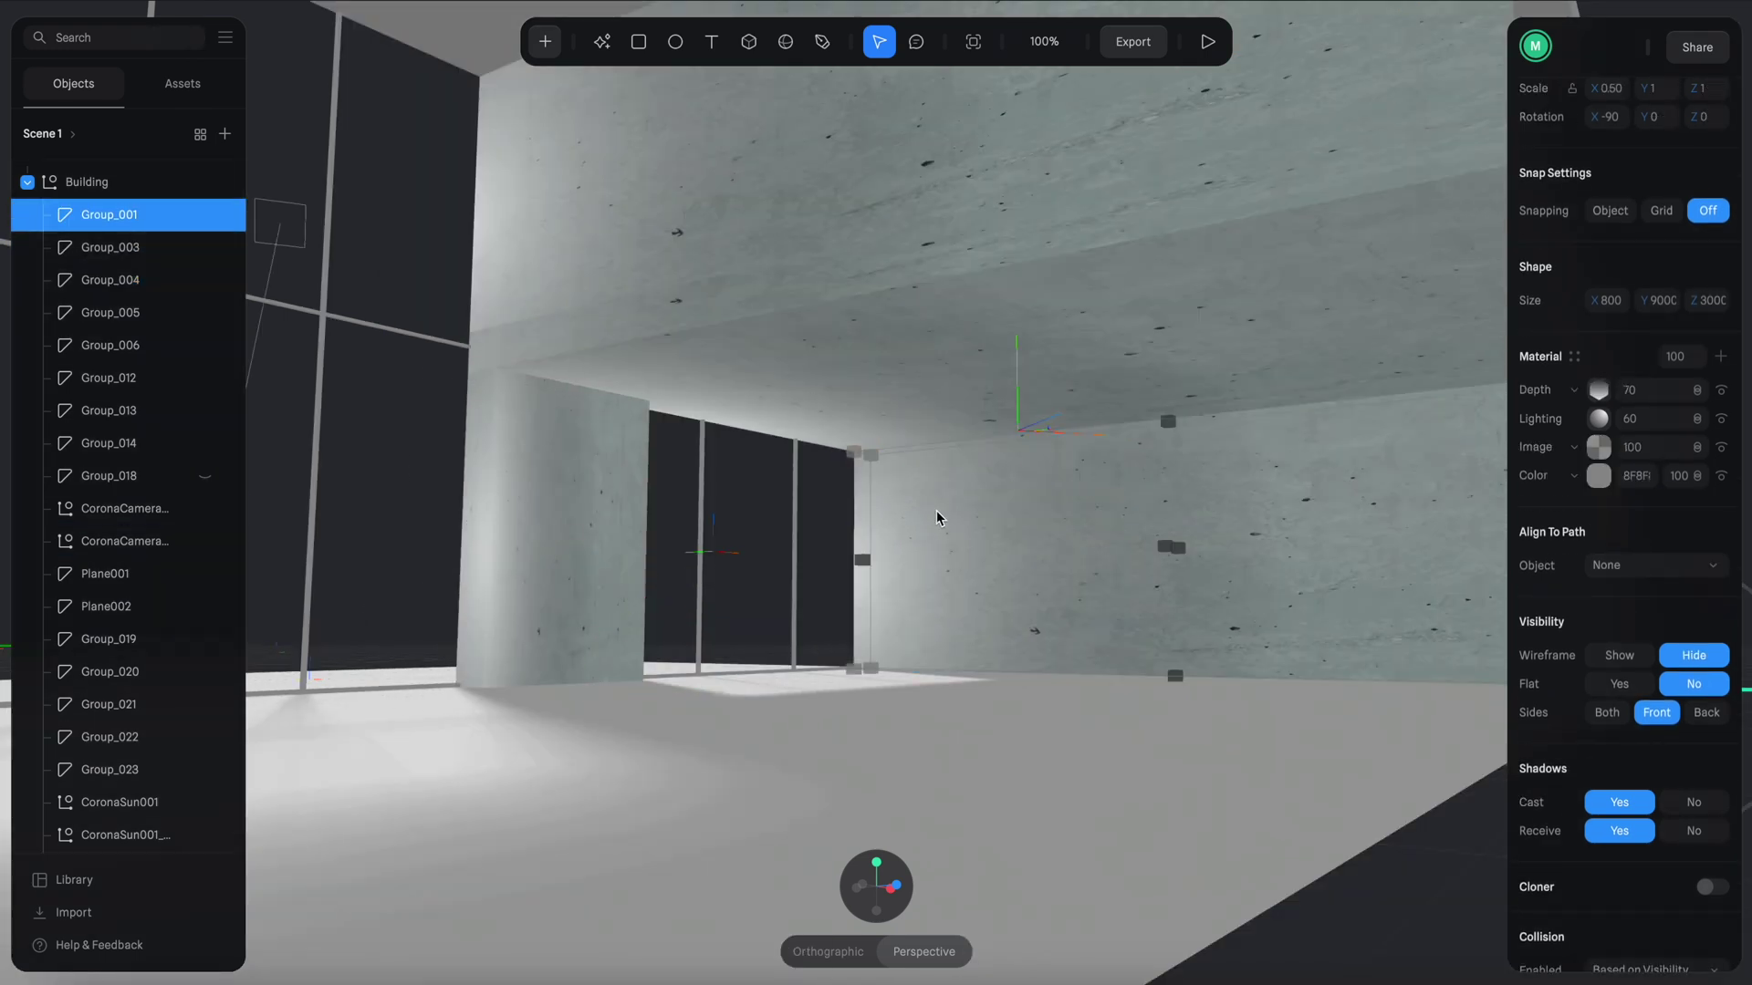
# Paste the concrete material onto the upper ceiling Group_006 and the plain wall on the near side of the tall windows.
pyautogui.moveTo(936, 510); pyautogui.dragTo(1320, 696, button='middle')
pyautogui.click(809, 157)
pyautogui.rightClick(806, 155)
pyautogui.click(894, 393)
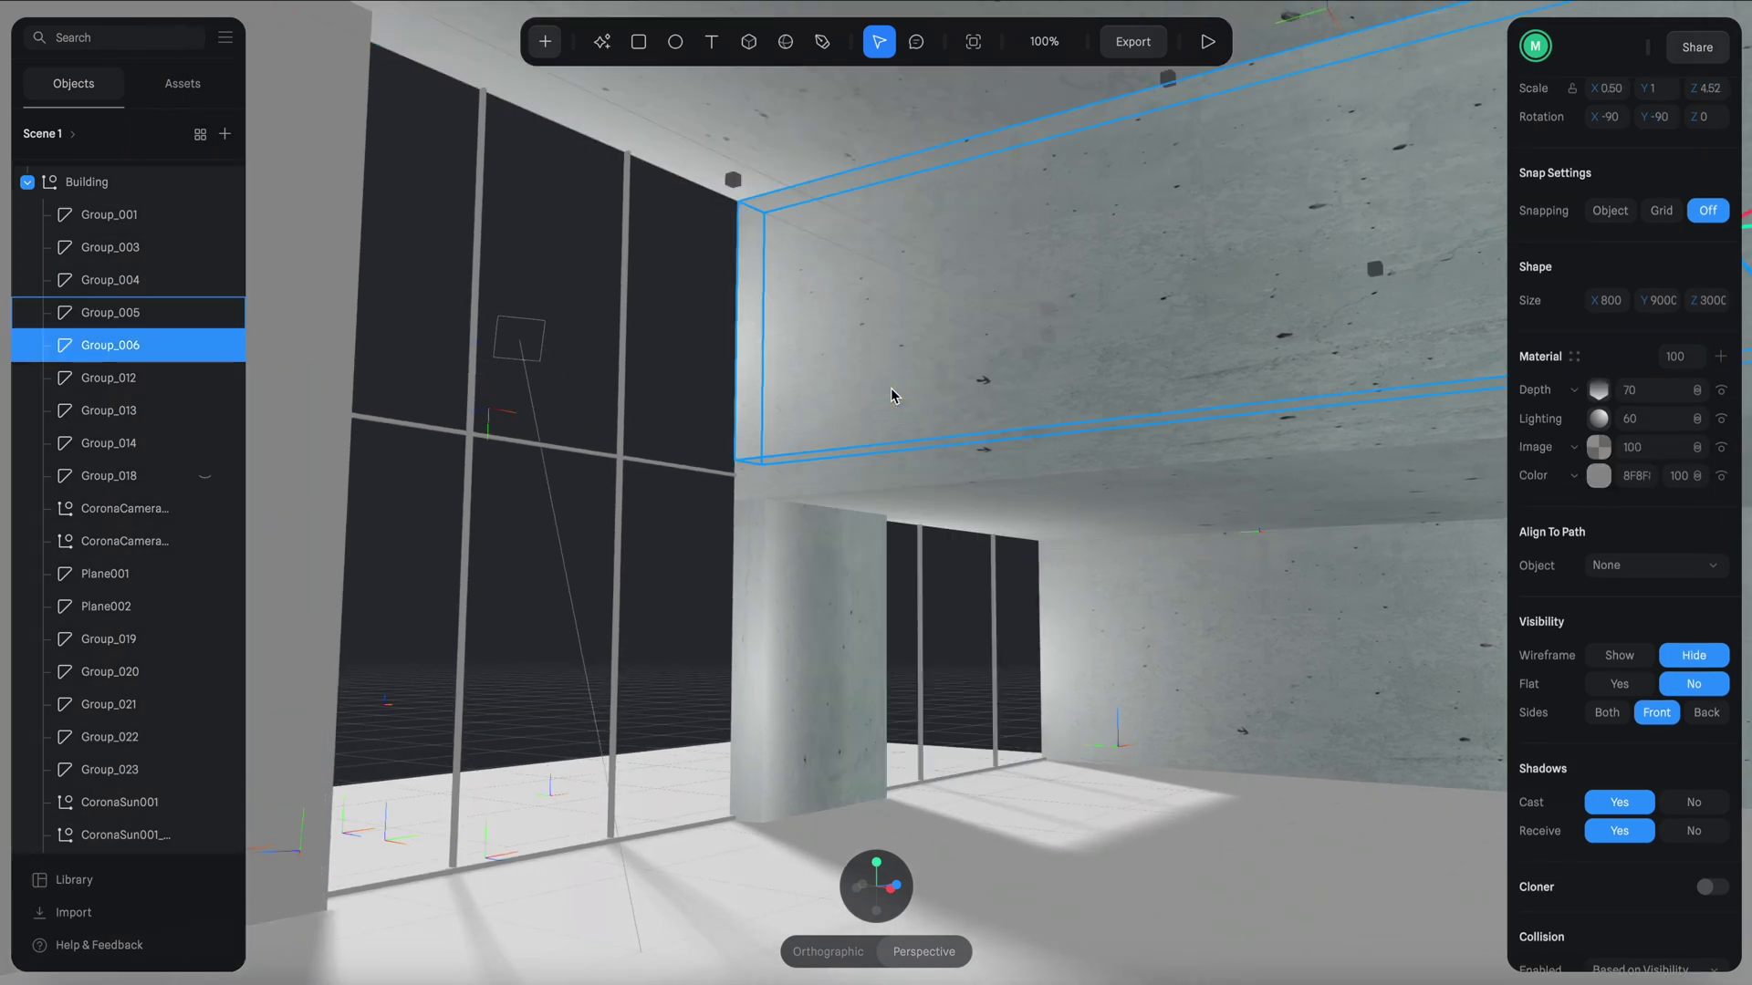
pyautogui.click(282, 182)
pyautogui.rightClick(282, 183)
pyautogui.click(377, 421)
# Reposition the Depth gradient's origin on Group_003 so its glow comes from the tall window side.
pyautogui.moveTo(610, 400); pyautogui.dragTo(607, 283, button='middle')
pyautogui.click(850, 581)
pyautogui.scroll(3, 811, 663)
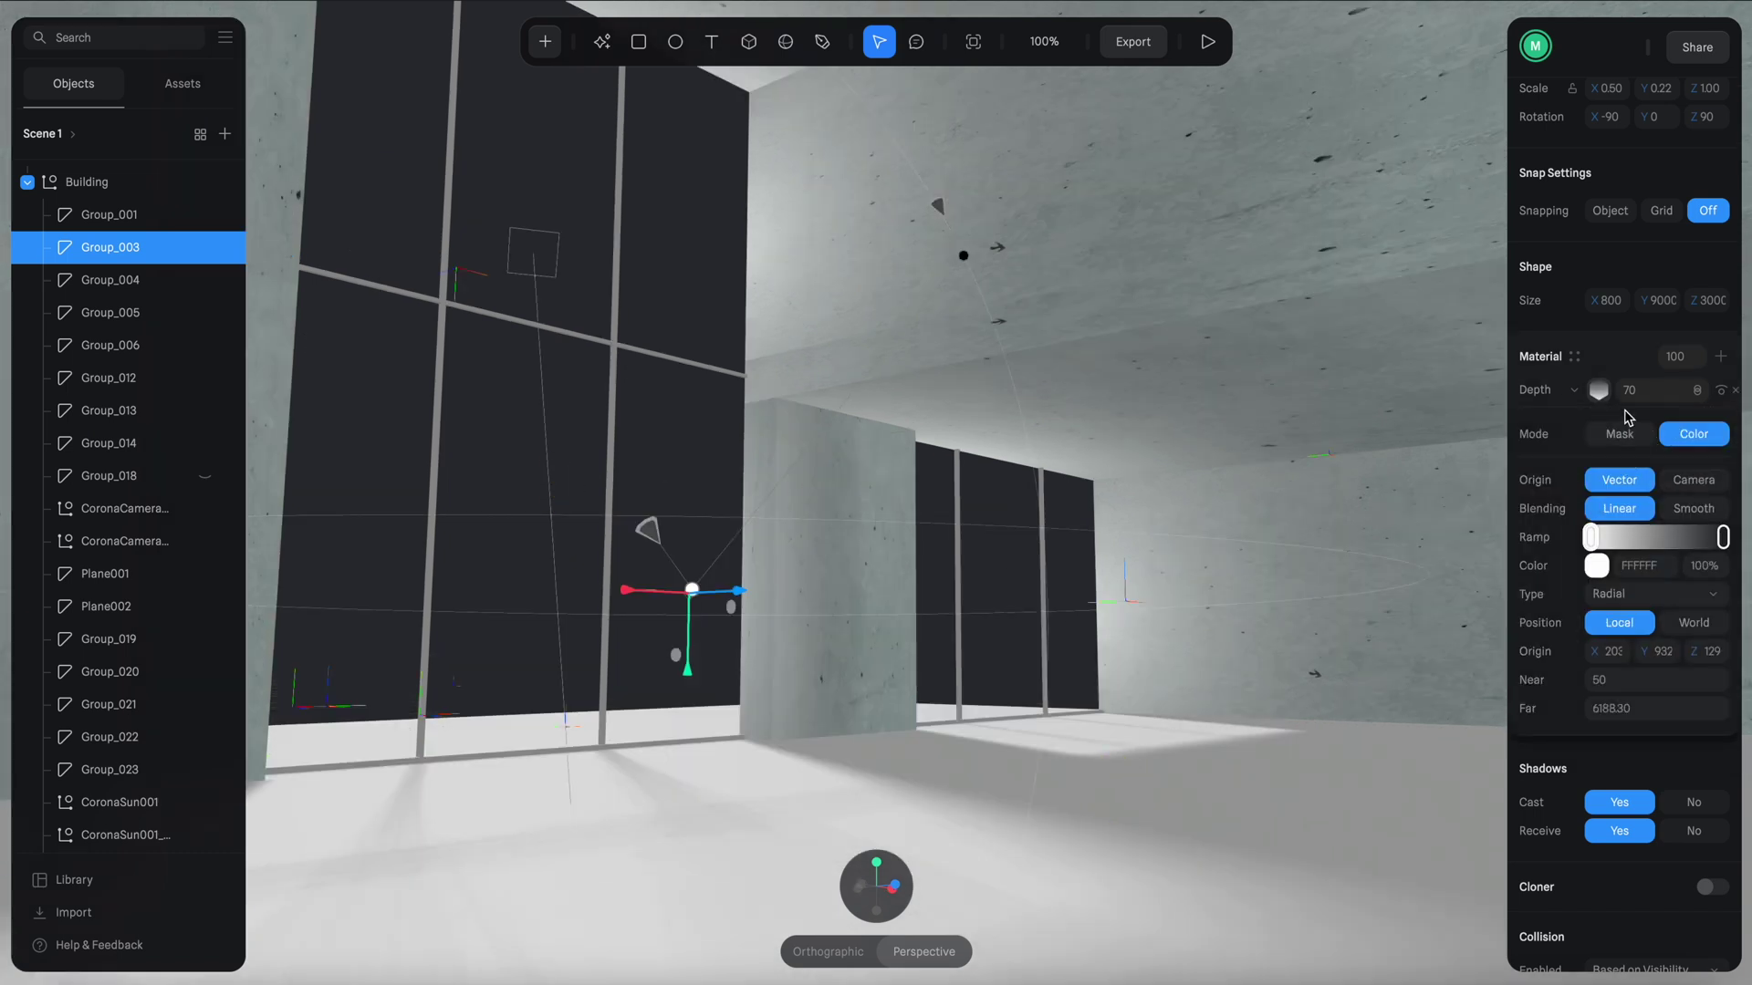
pyautogui.click(1599, 388)
# Paste the copied concrete material onto the floor Plane001.
pyautogui.click(1169, 794)
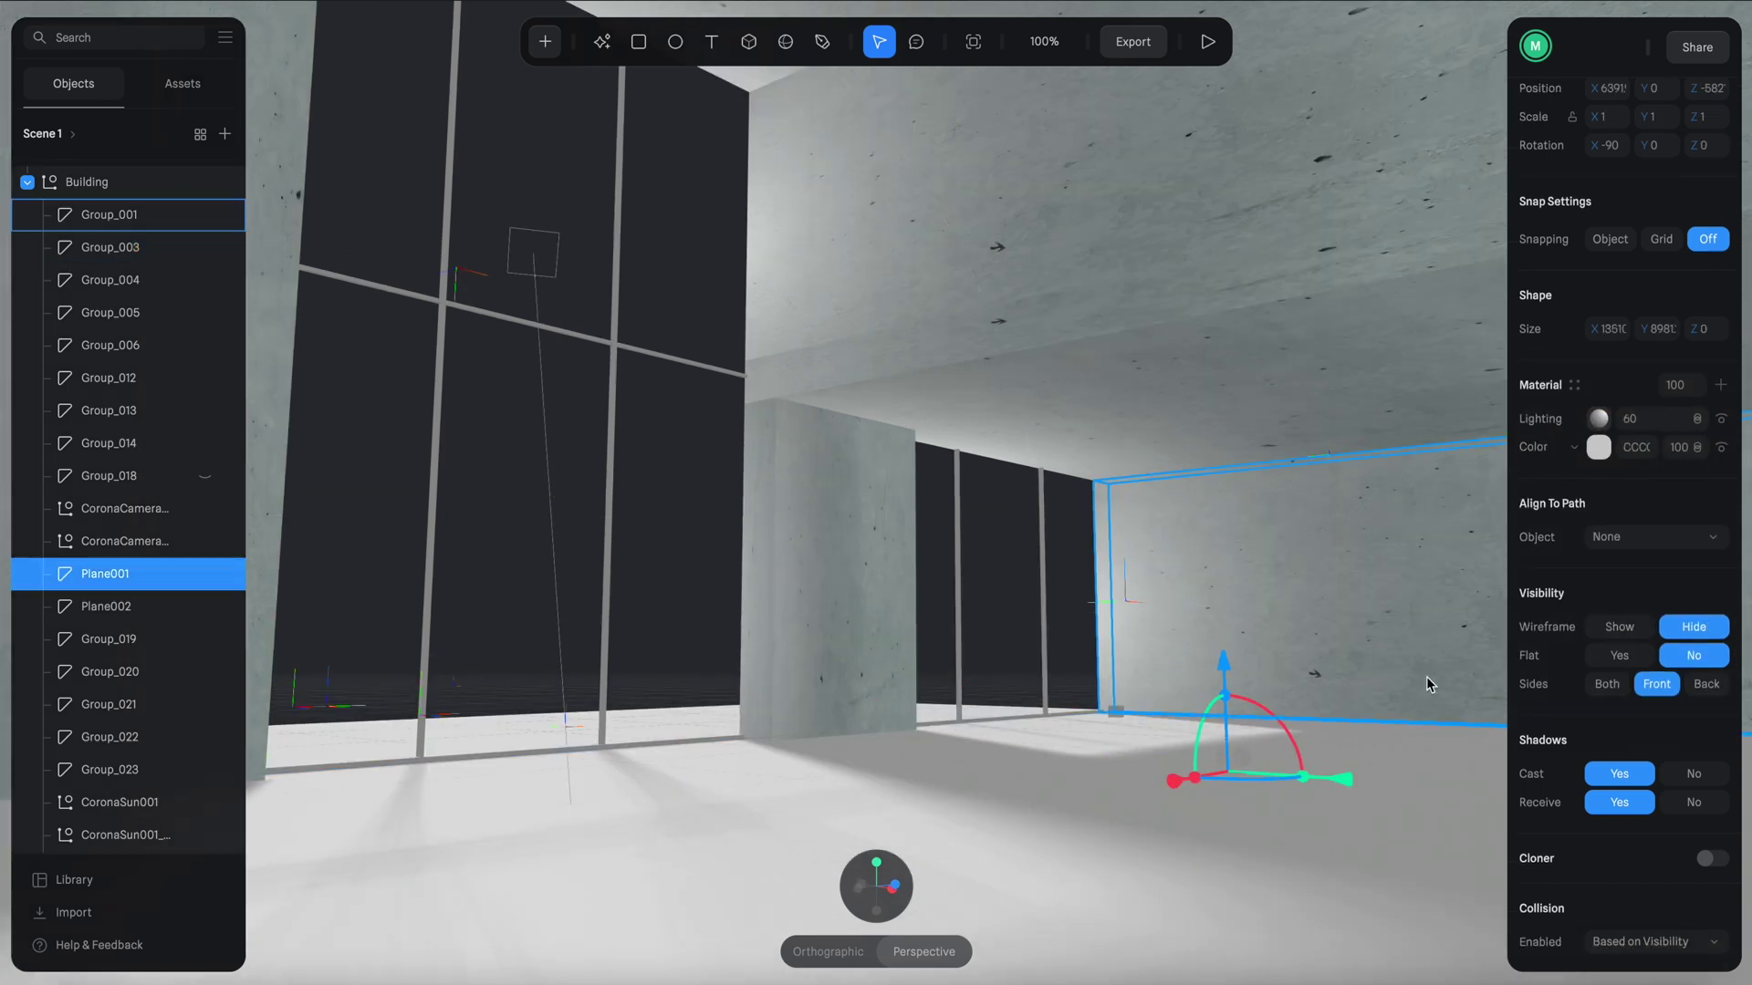
pyautogui.click(206, 577)
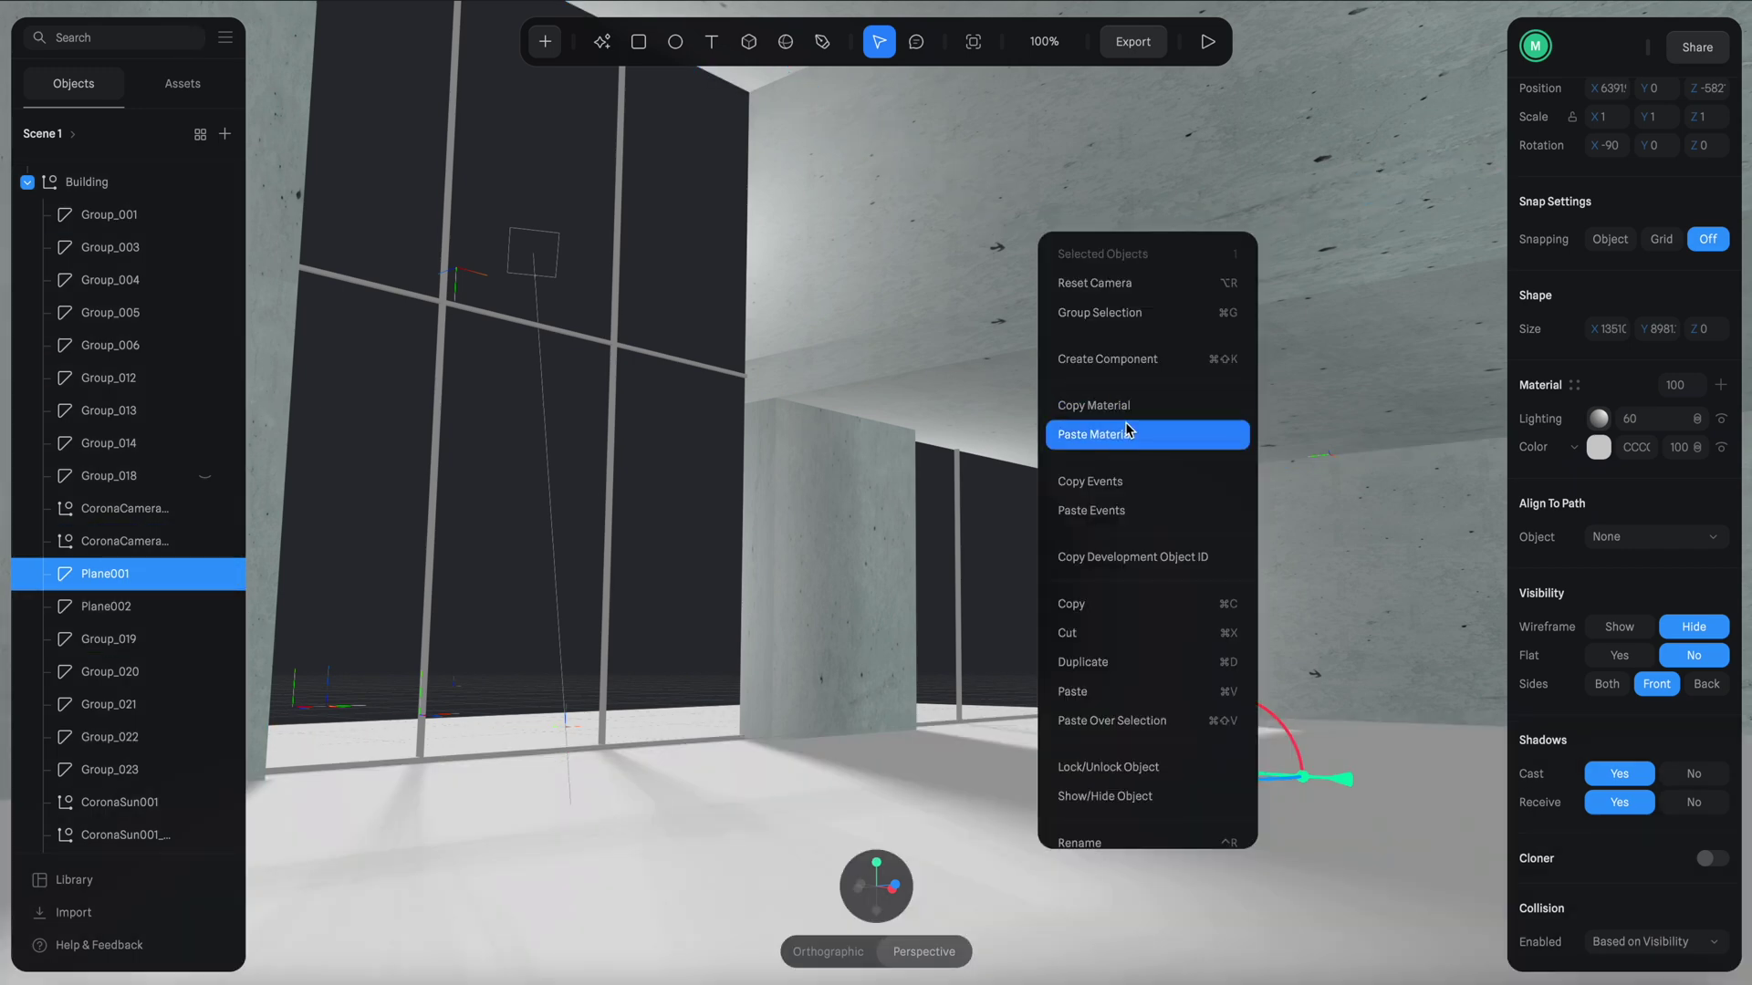
pyautogui.click(1130, 433)
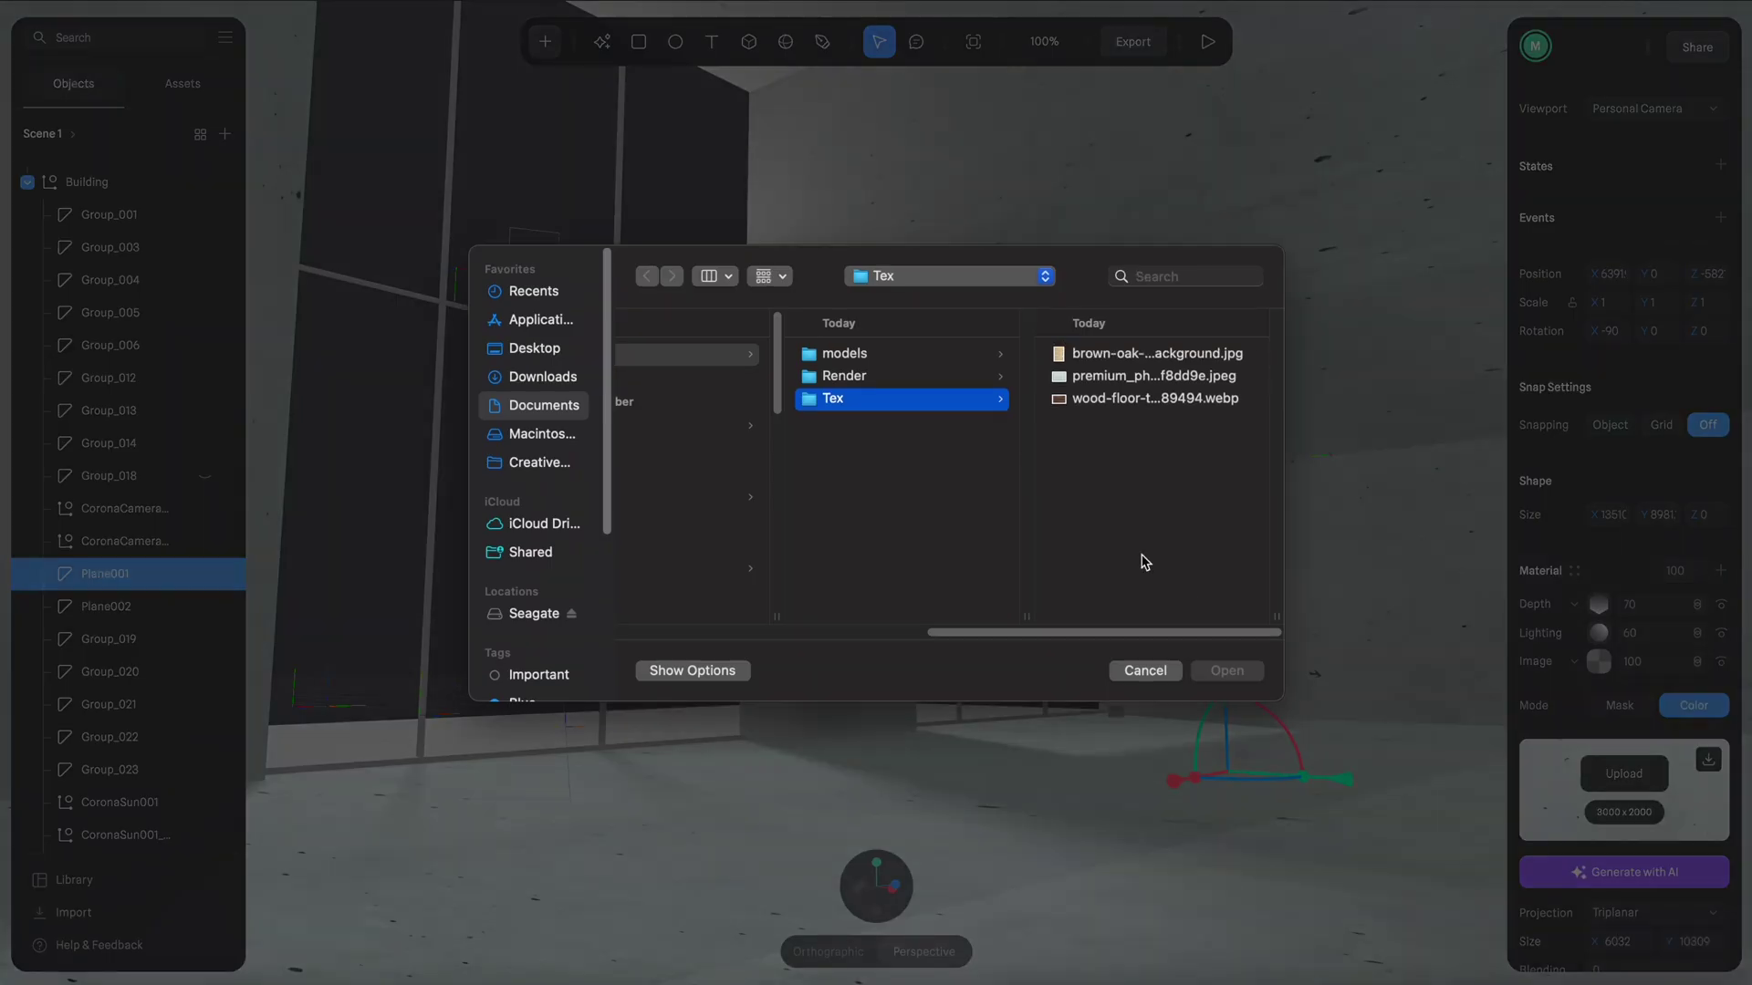
# Load brown-oak-wood-textured-design-background.jpg as the floor's image texture and set its size to 3000 by 3000.
pyautogui.click(1156, 361)
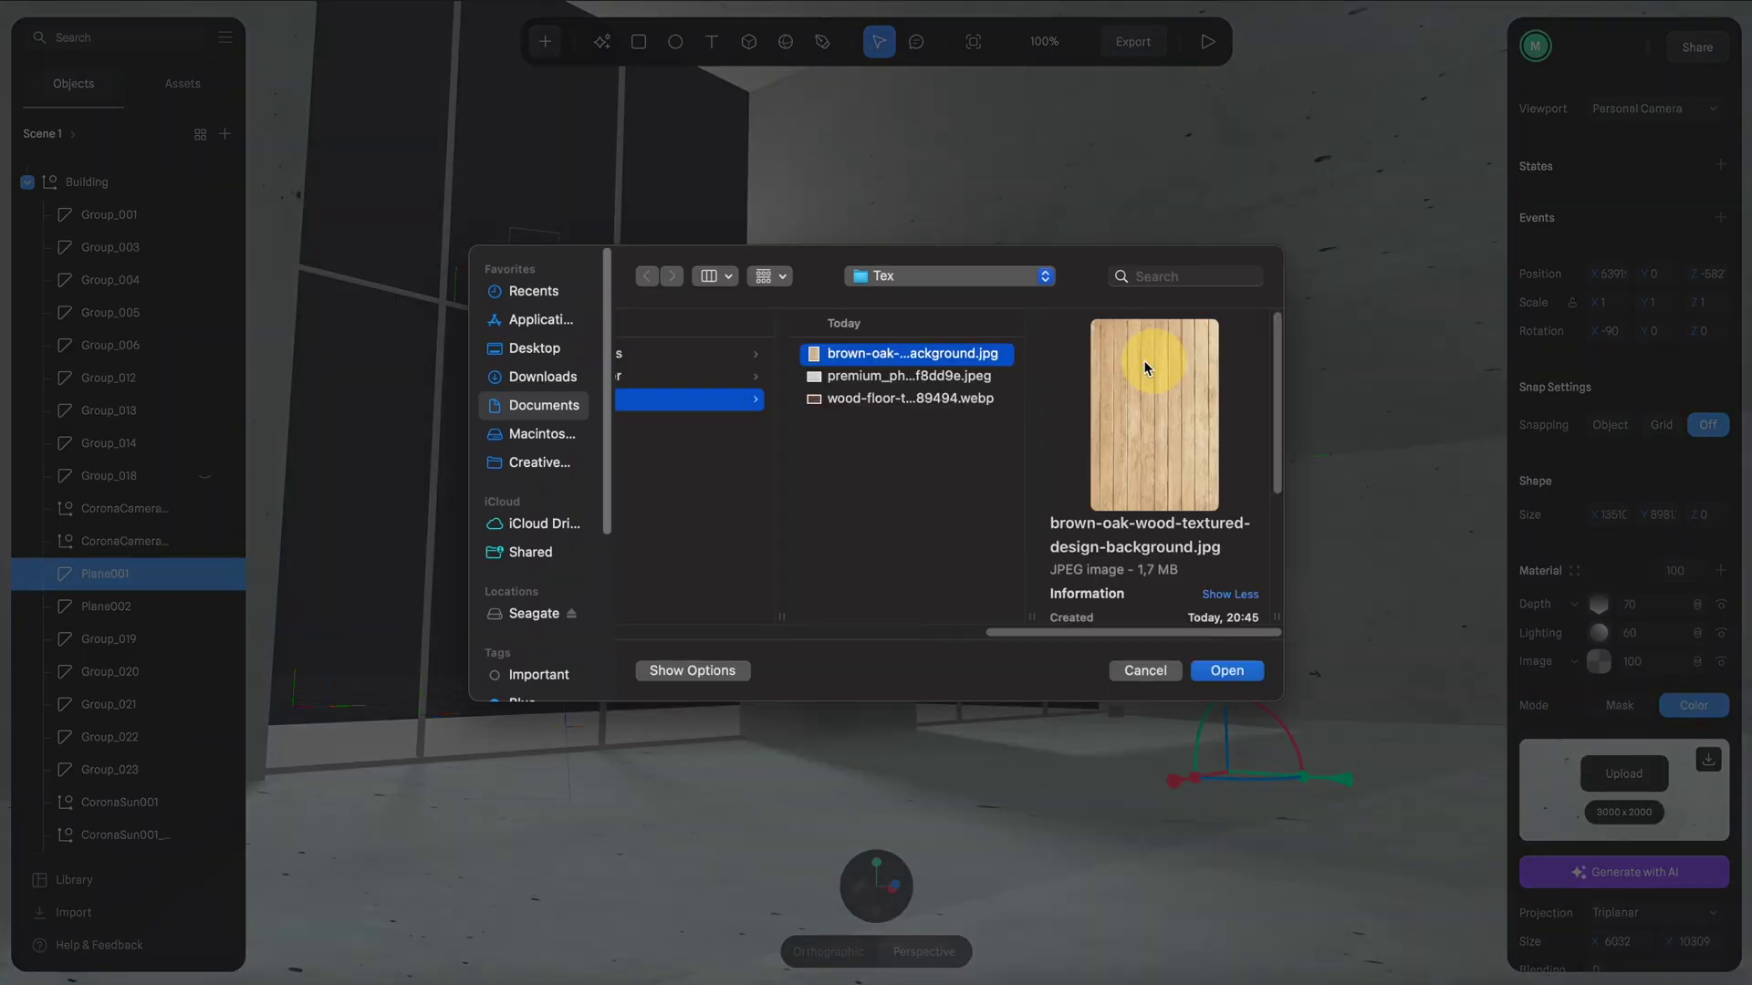
pyautogui.doubleClick(973, 358)
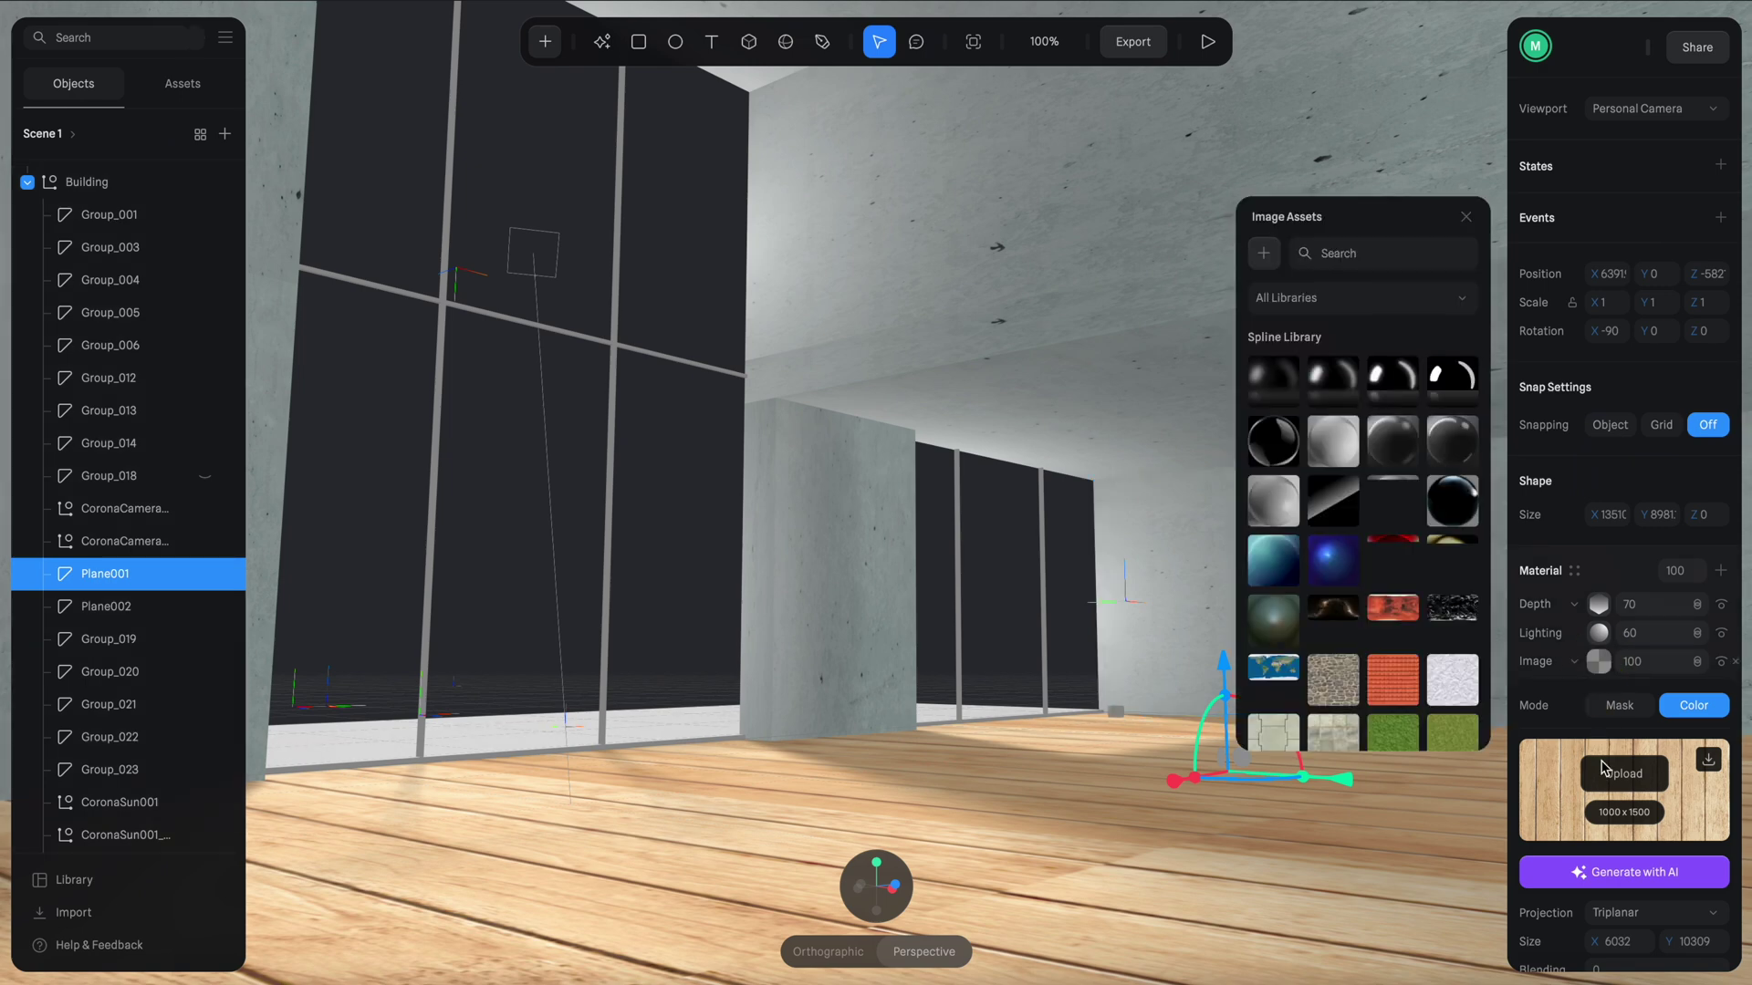
pyautogui.scroll(-2, 1610, 774)
pyautogui.click(1628, 787)
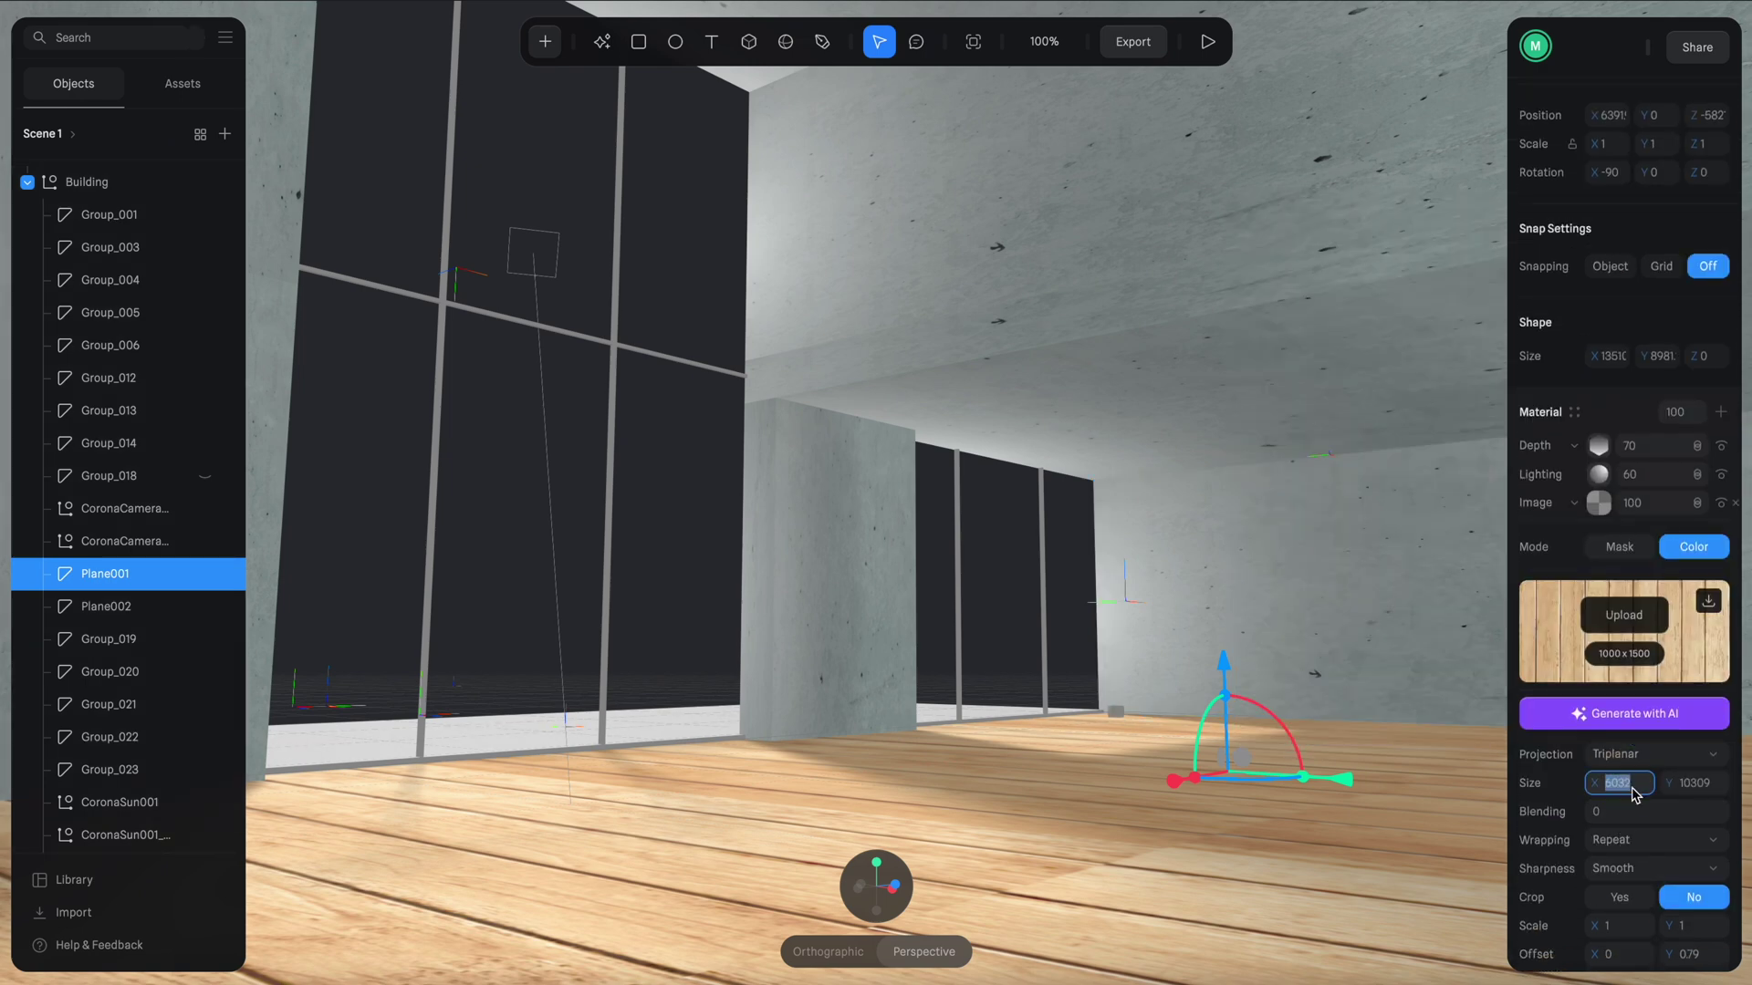
pyautogui.click(1698, 782)
pyautogui.write('3000')
pyautogui.press('Return')
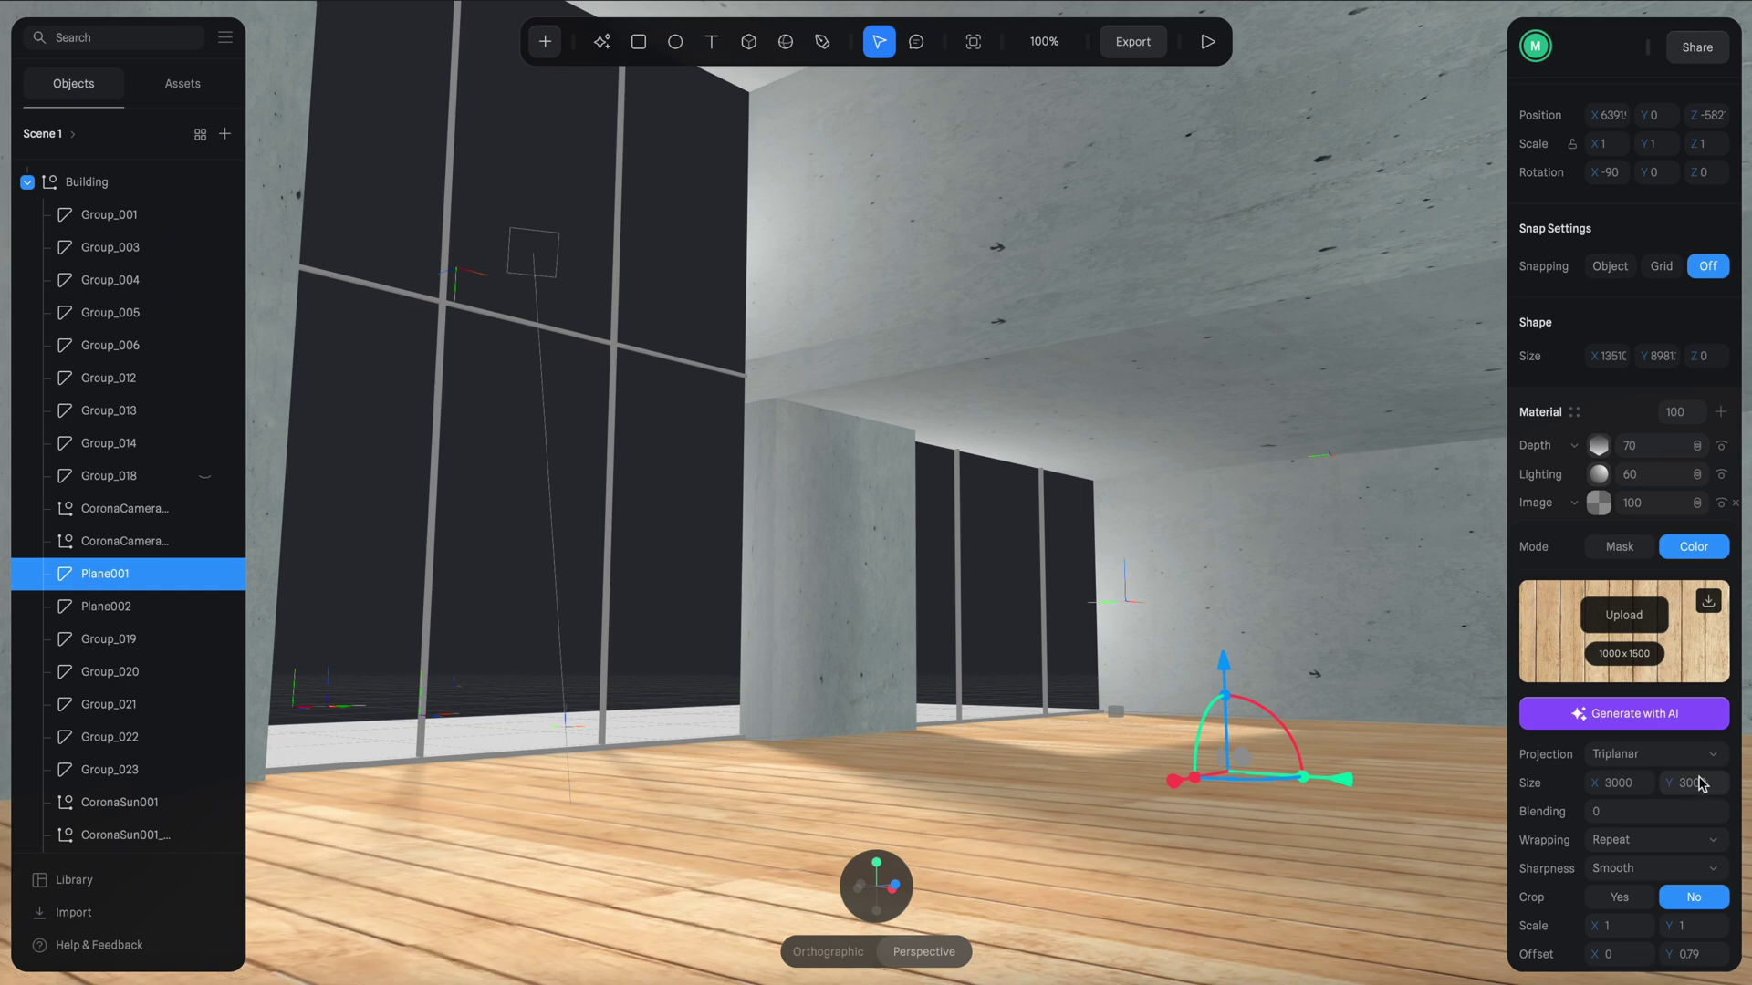
# Set the X size of the floor's wood image texture to 2000.
pyautogui.click(1598, 505)
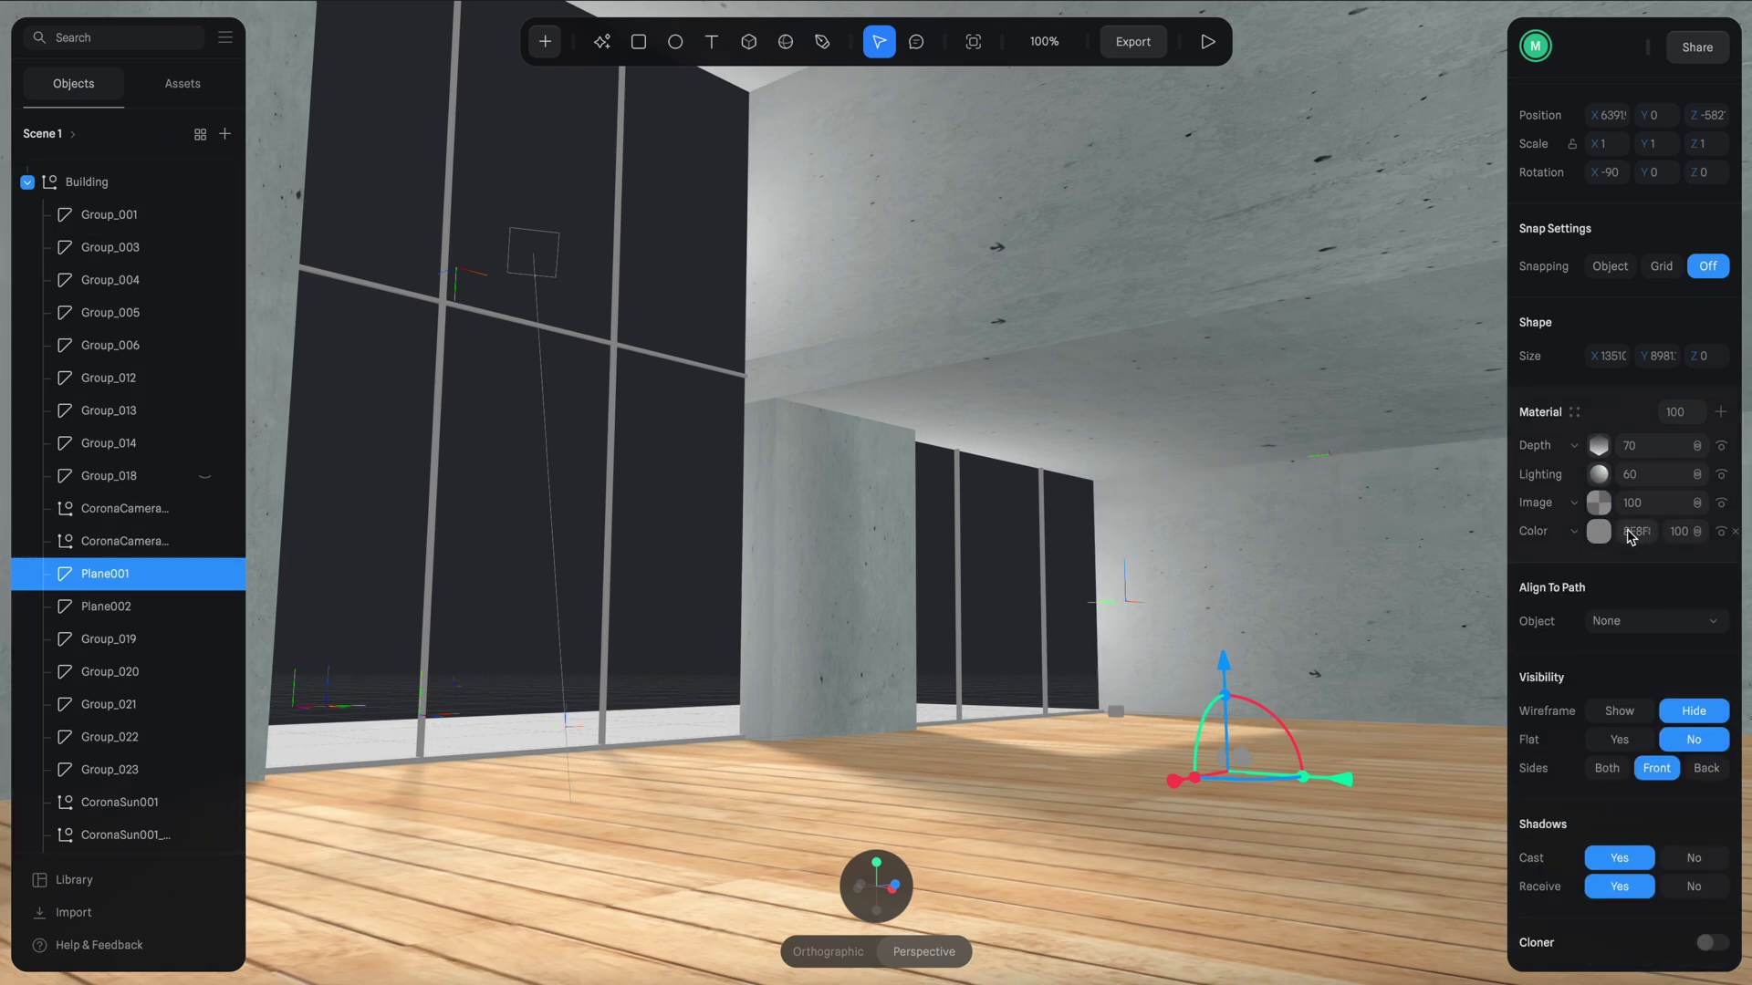
pyautogui.click(1599, 505)
pyautogui.click(1622, 784)
pyautogui.write('2000')
pyautogui.press('Return')
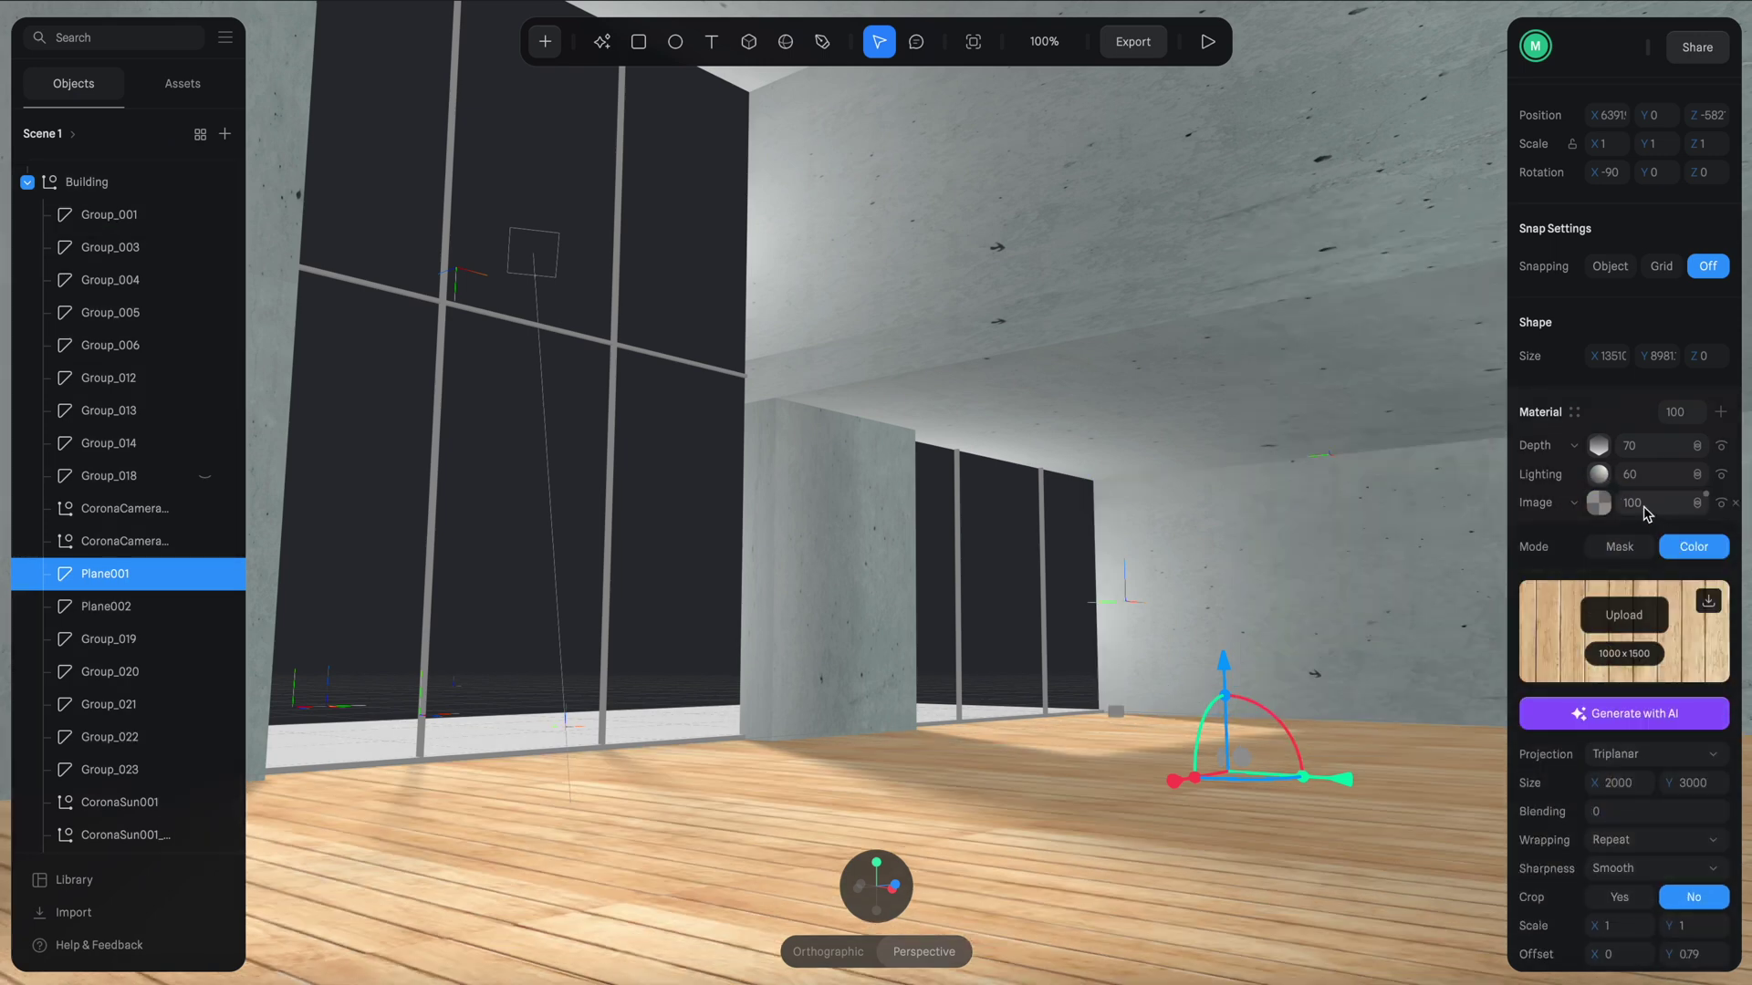
# Assign the brown oak wood texture as the bump map of the floor's Lighting layer with an intensity of 1.
pyautogui.click(1602, 477)
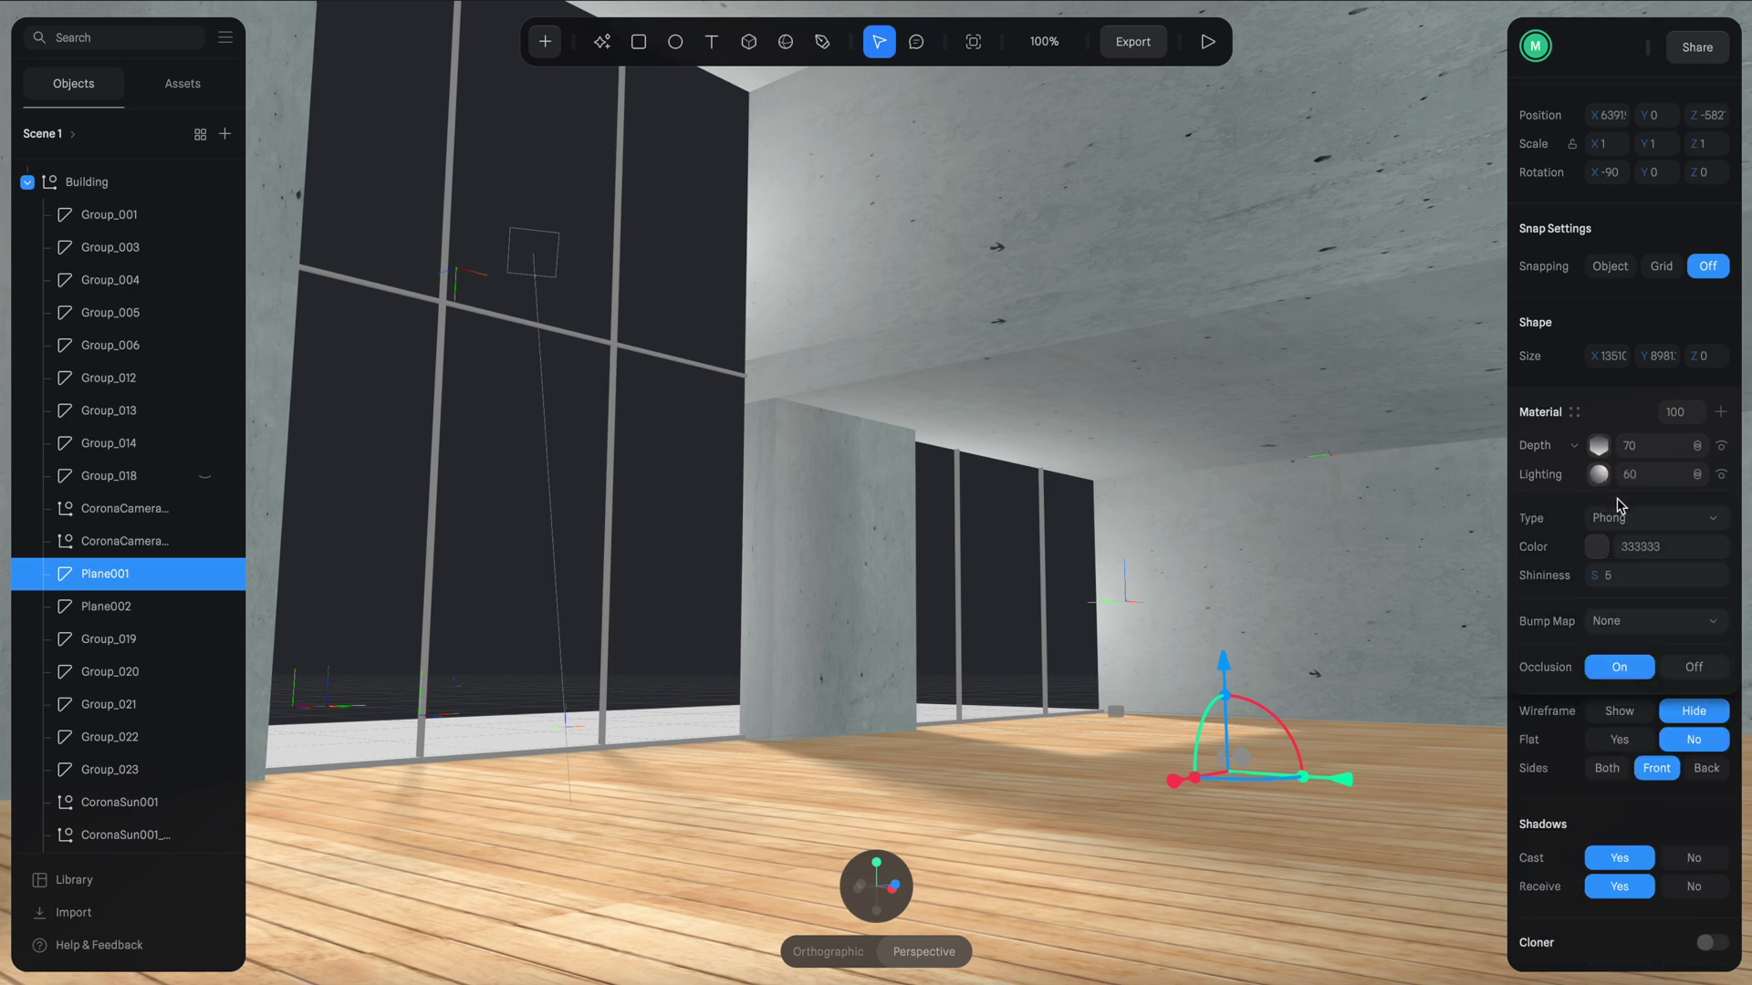
pyautogui.click(1654, 627)
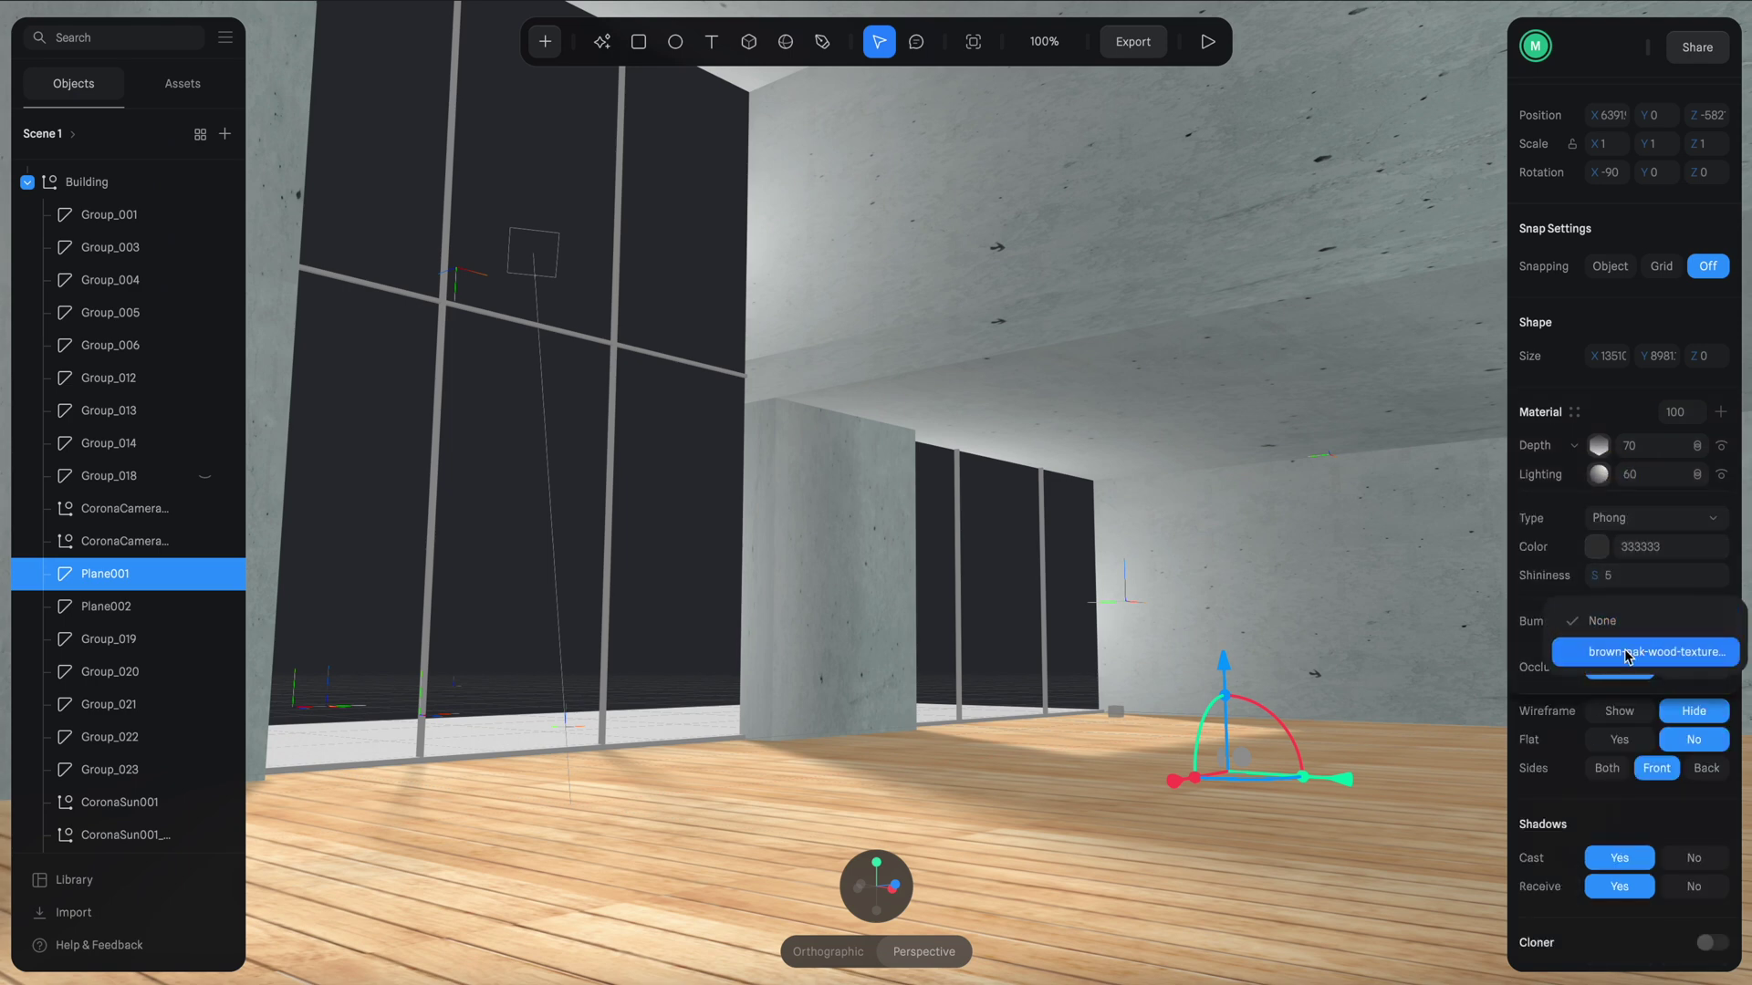
pyautogui.click(1624, 649)
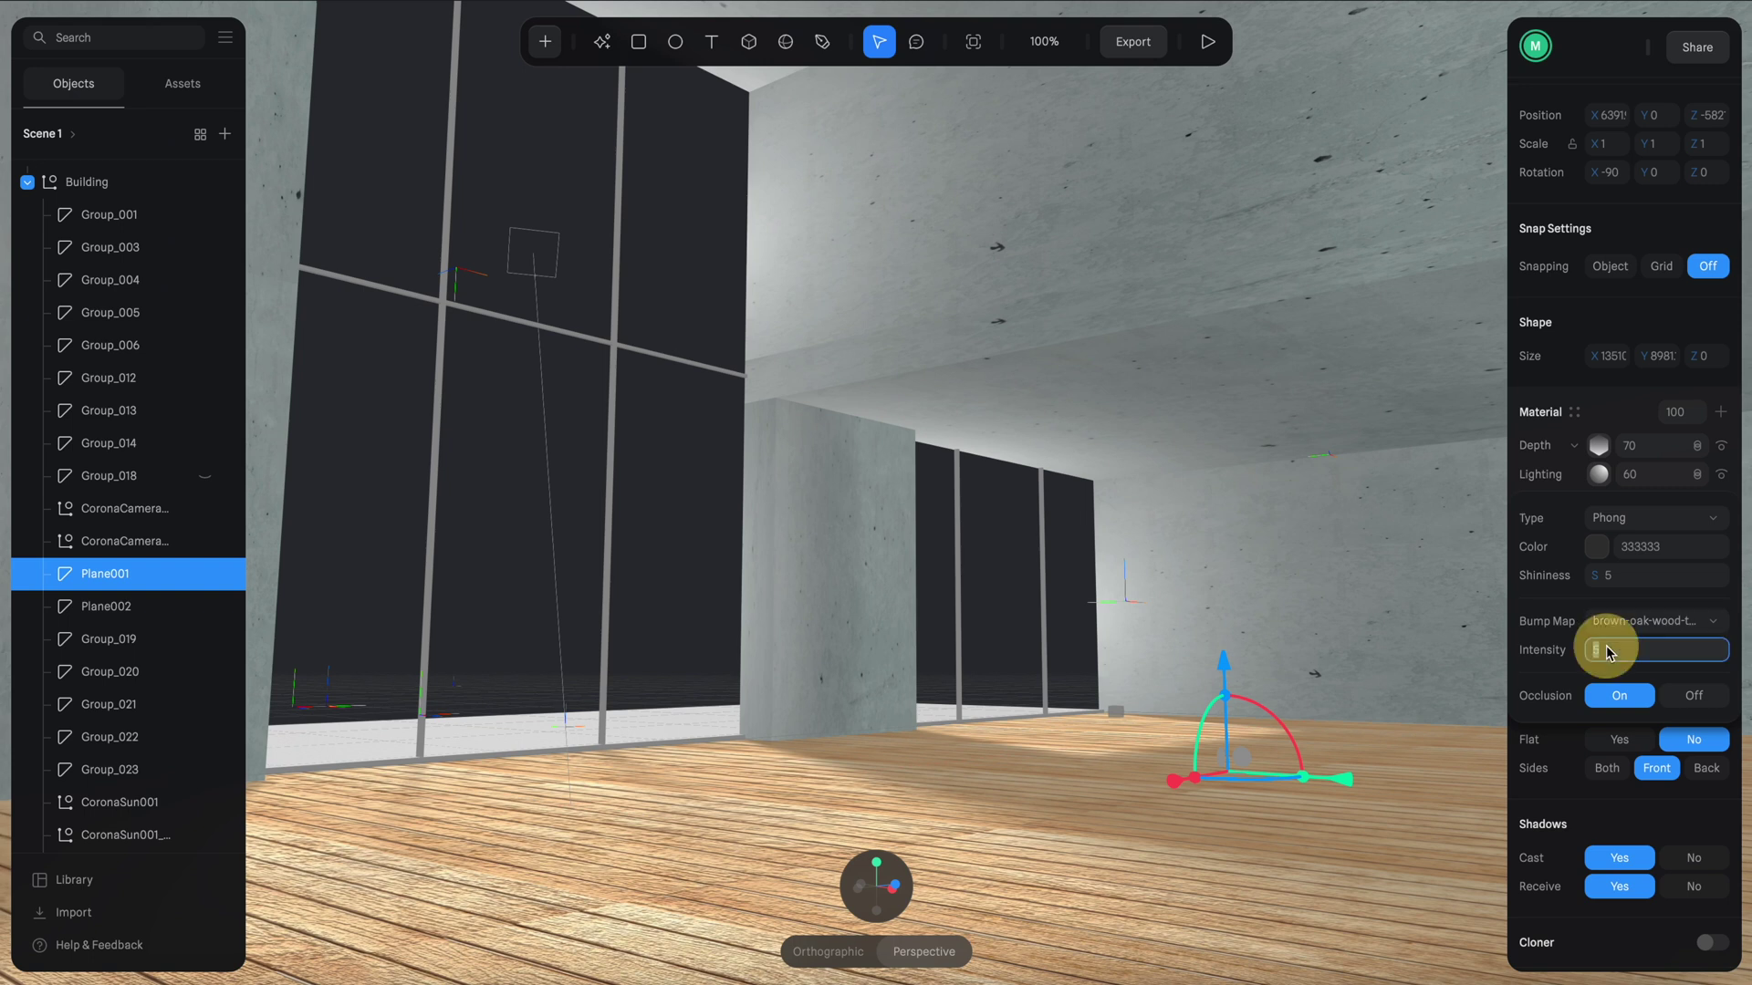
pyautogui.press('Return')
pyautogui.click(1632, 655)
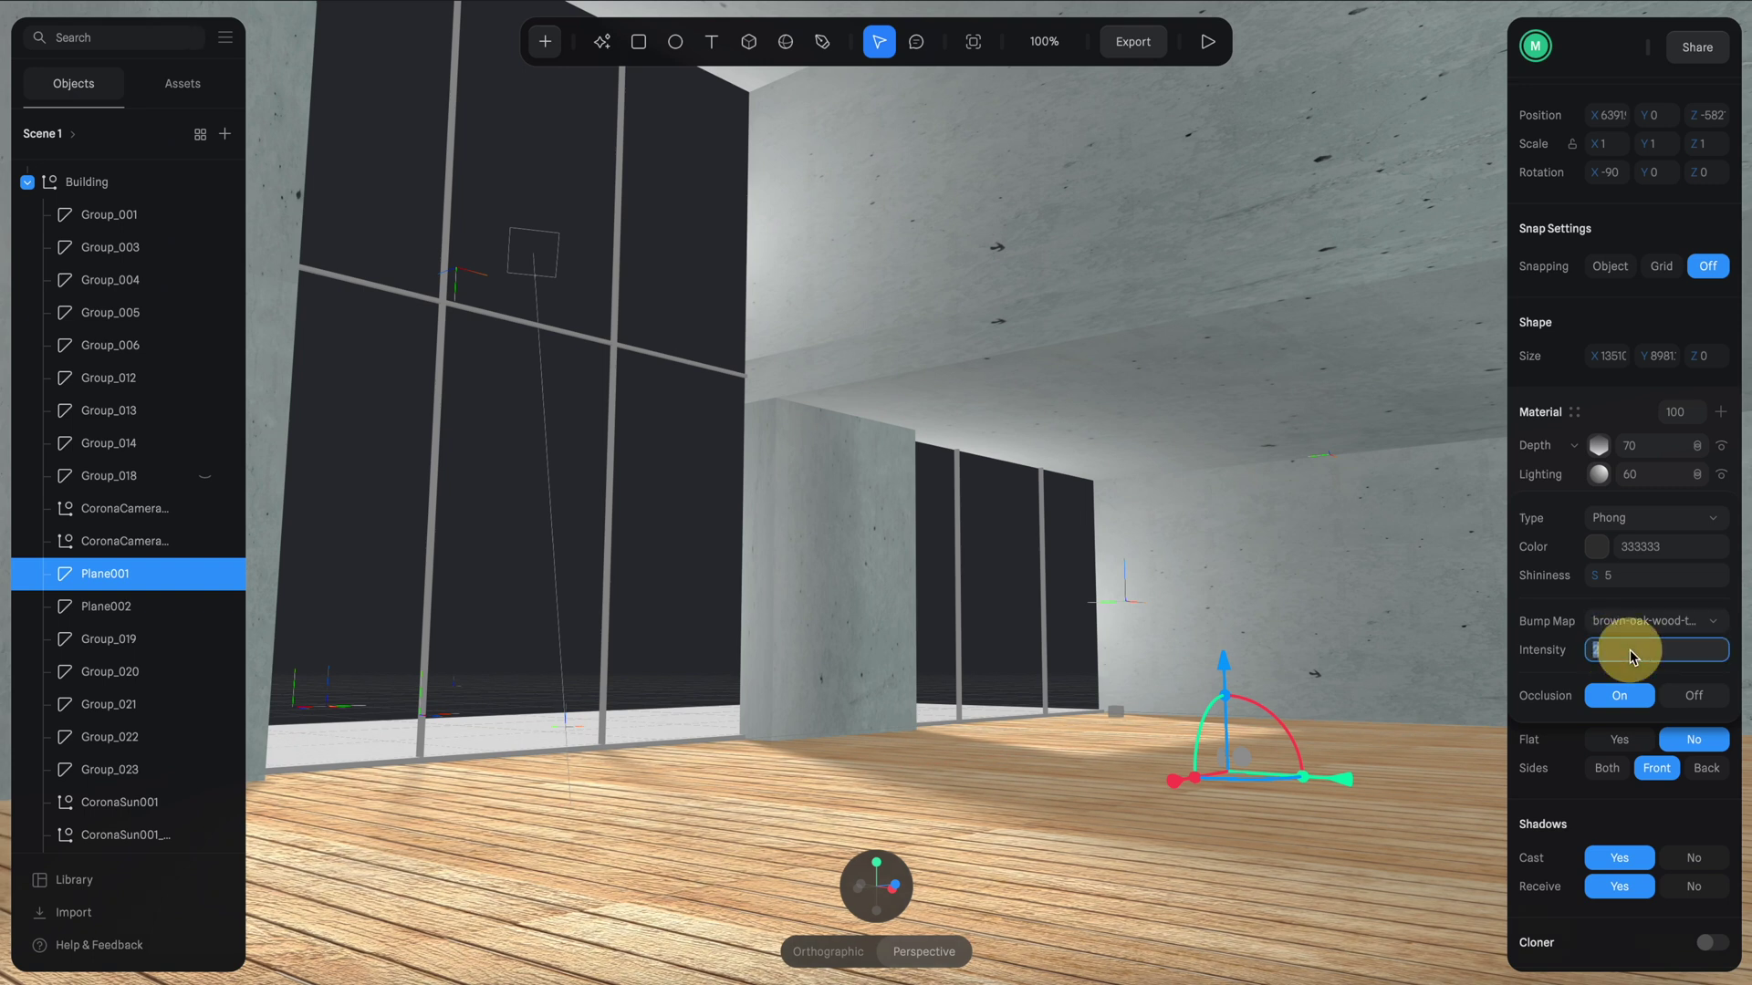
pyautogui.write('1')
pyautogui.press('Return')
# Set the shininess of the floor's Phong lighting to 40.
pyautogui.click(1633, 577)
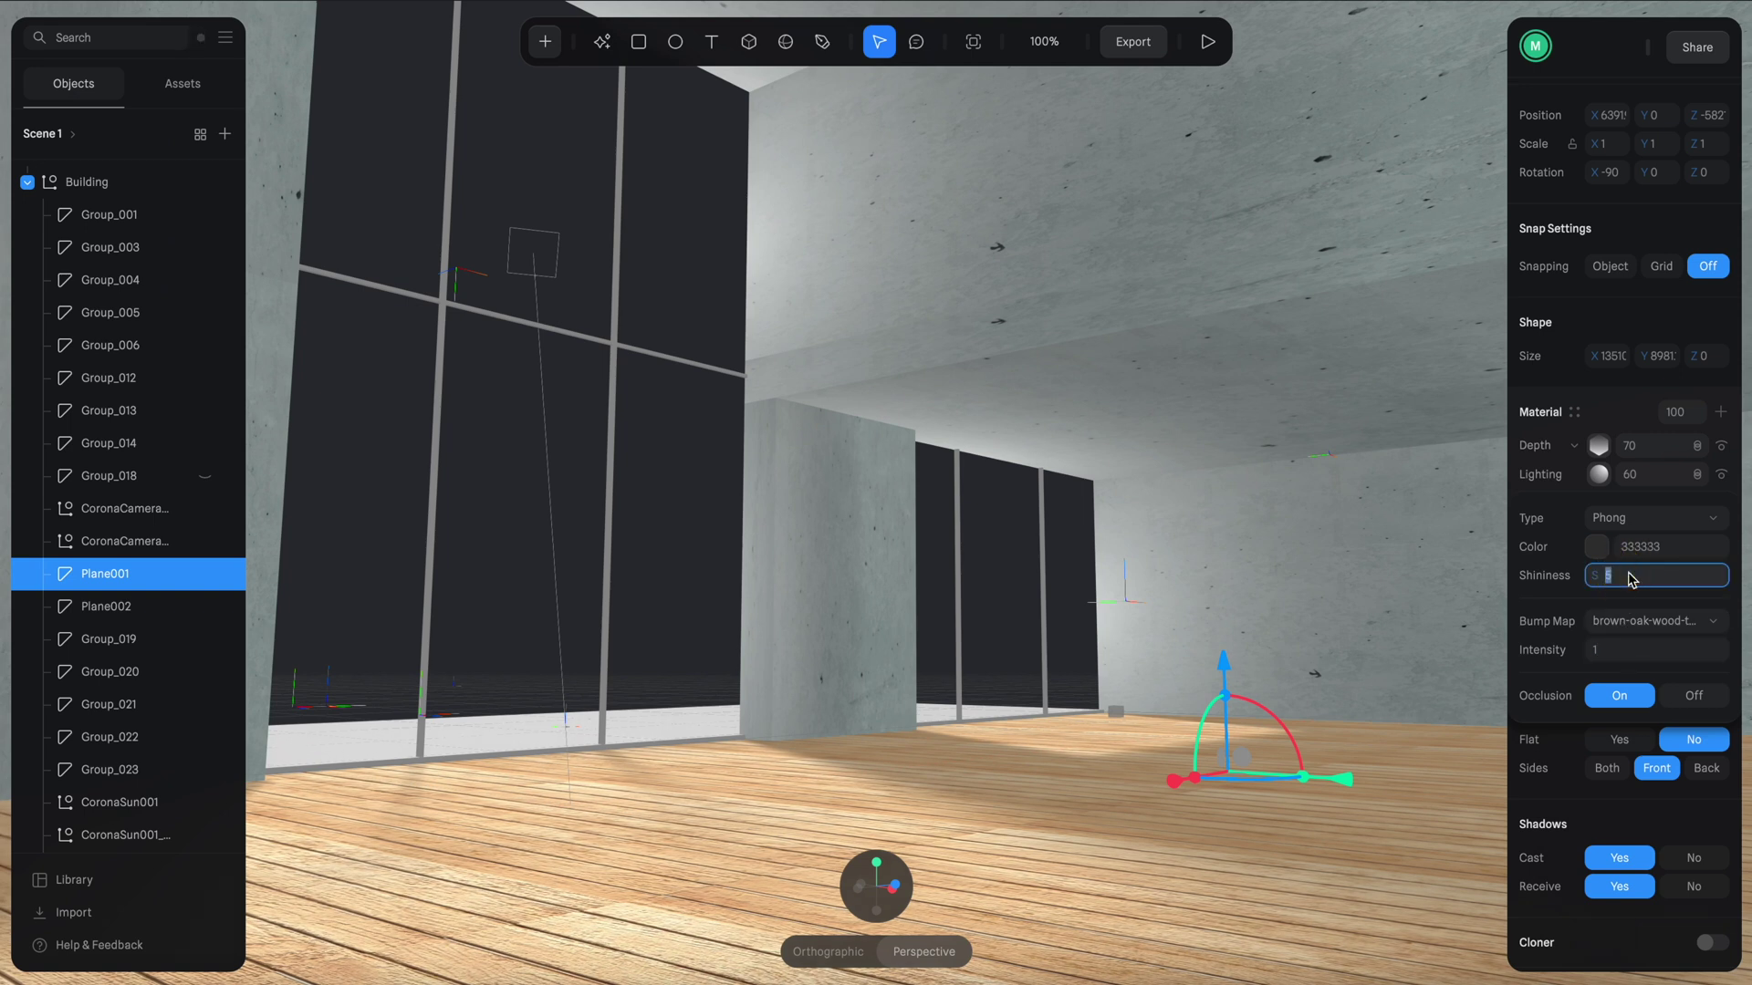
pyautogui.write('40')
pyautogui.press('Return')
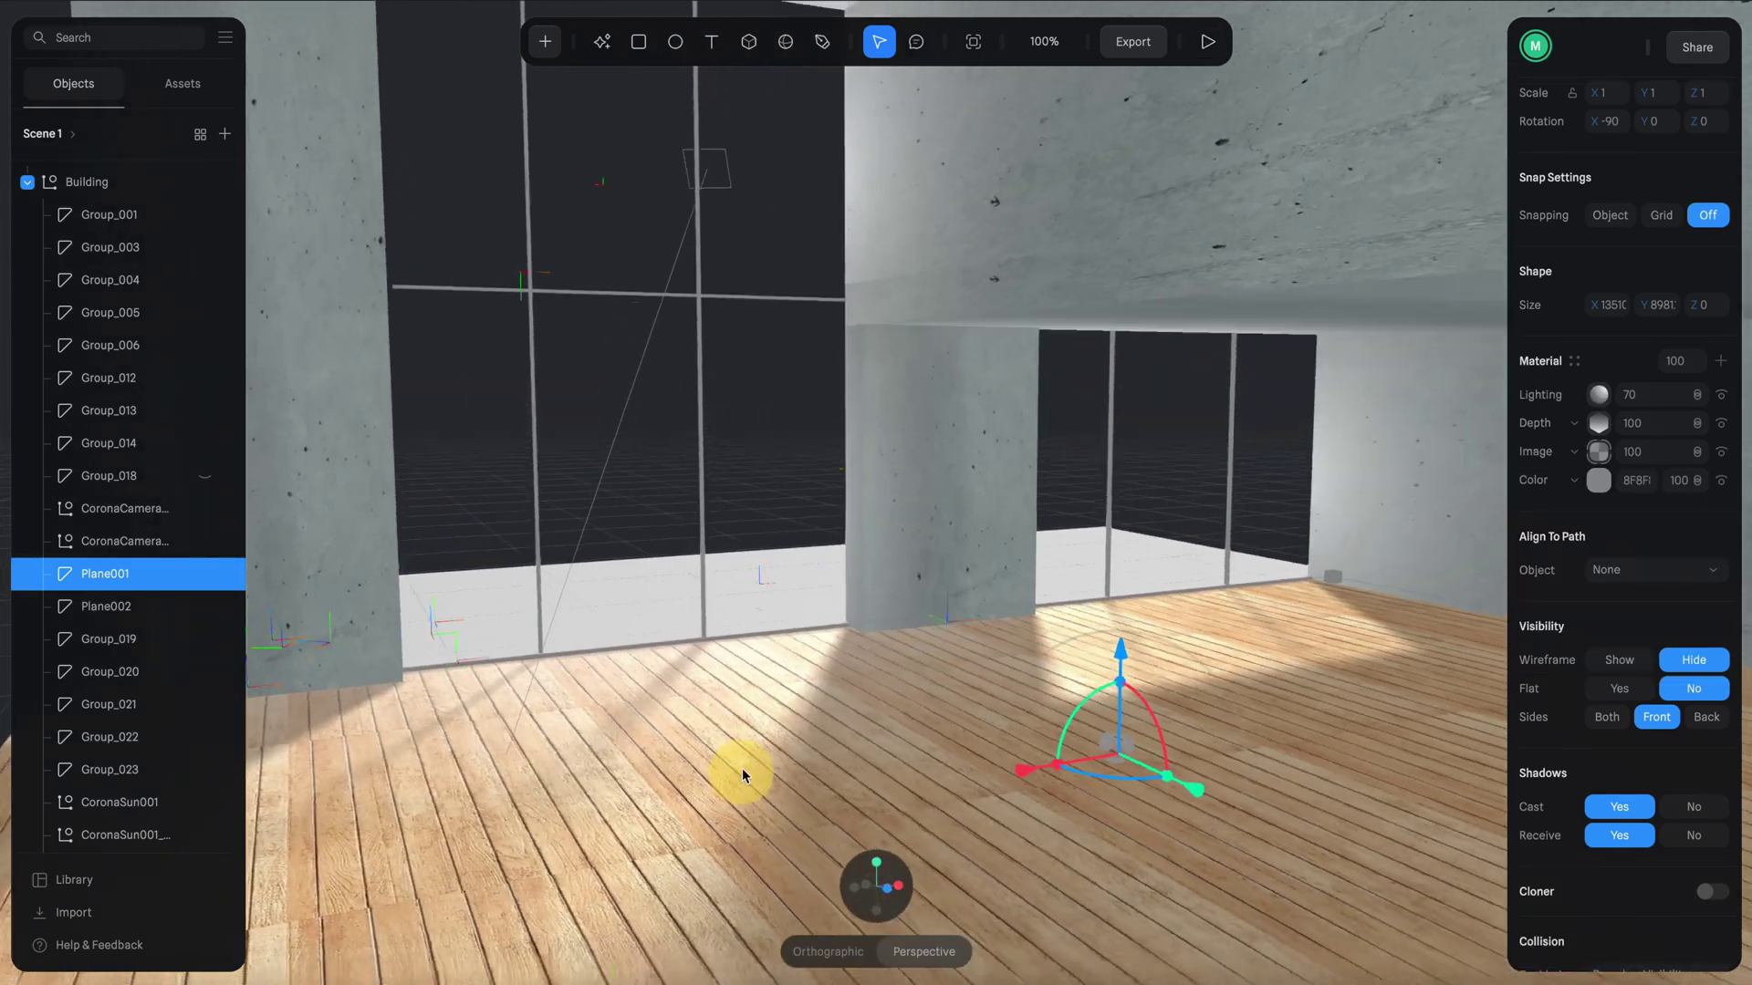
# Deselect everything and lower the scene's ambient light intensity to about 0.26.
pyautogui.moveTo(742, 768); pyautogui.dragTo(643, 521)
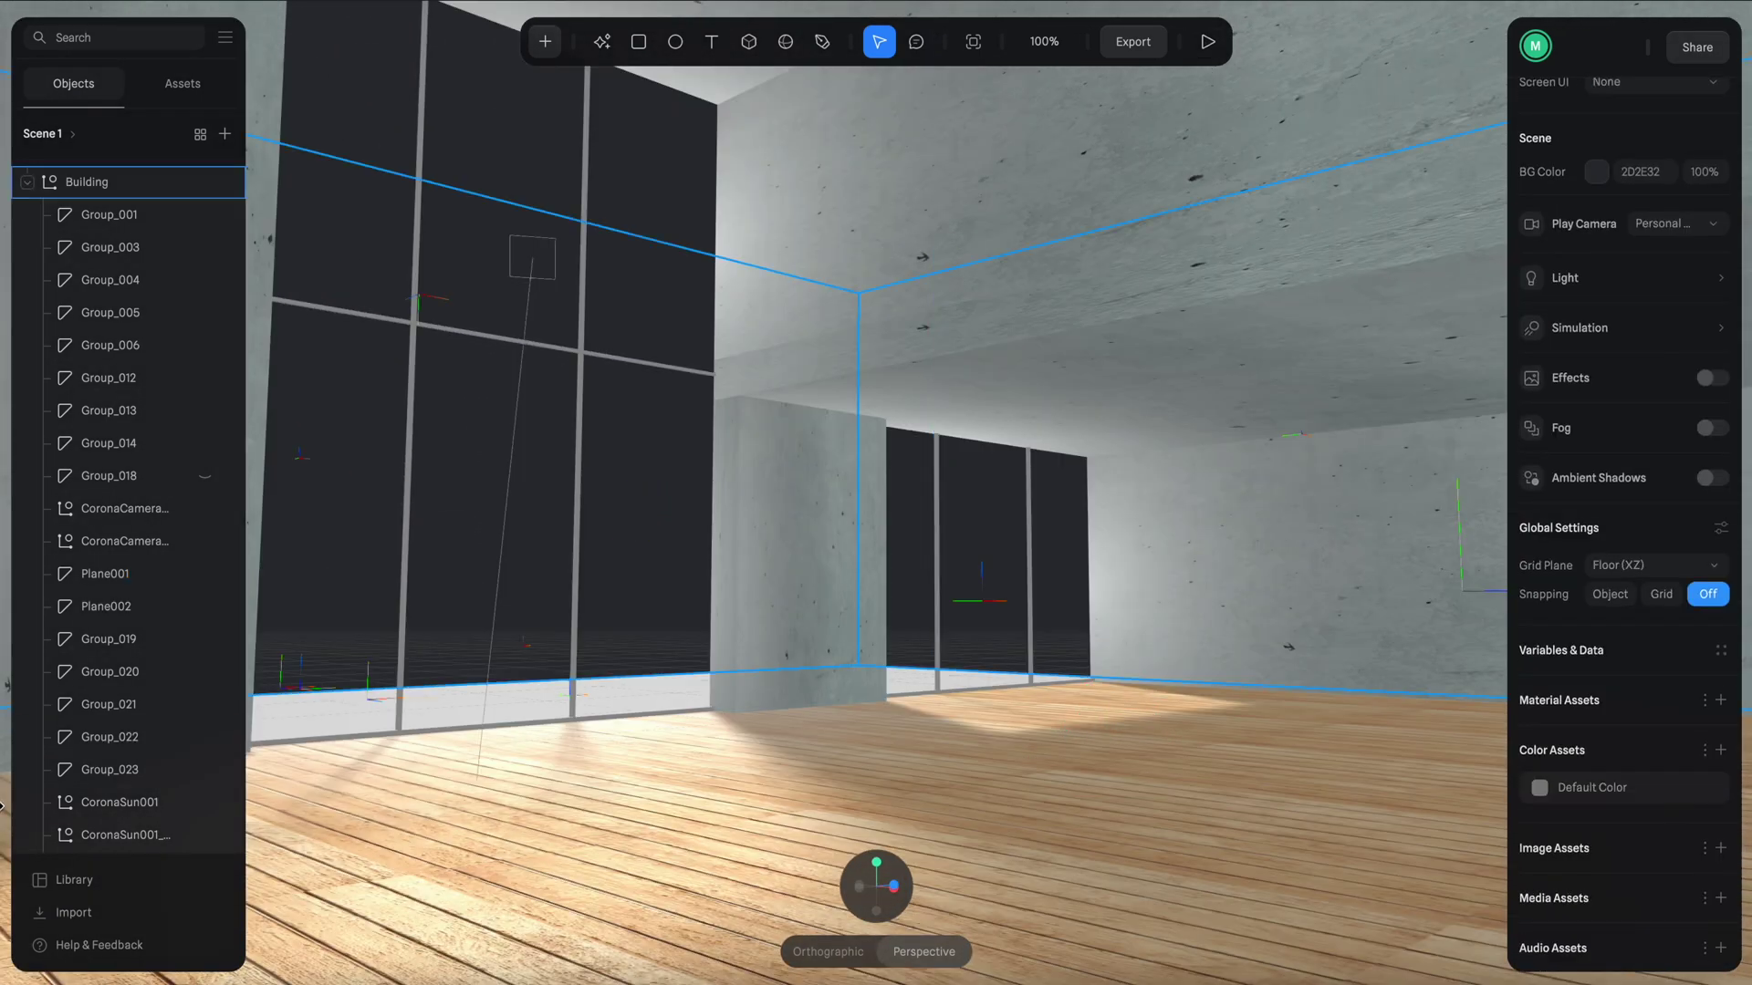
pyautogui.scroll(-10, 123, 785)
pyautogui.click(124, 831)
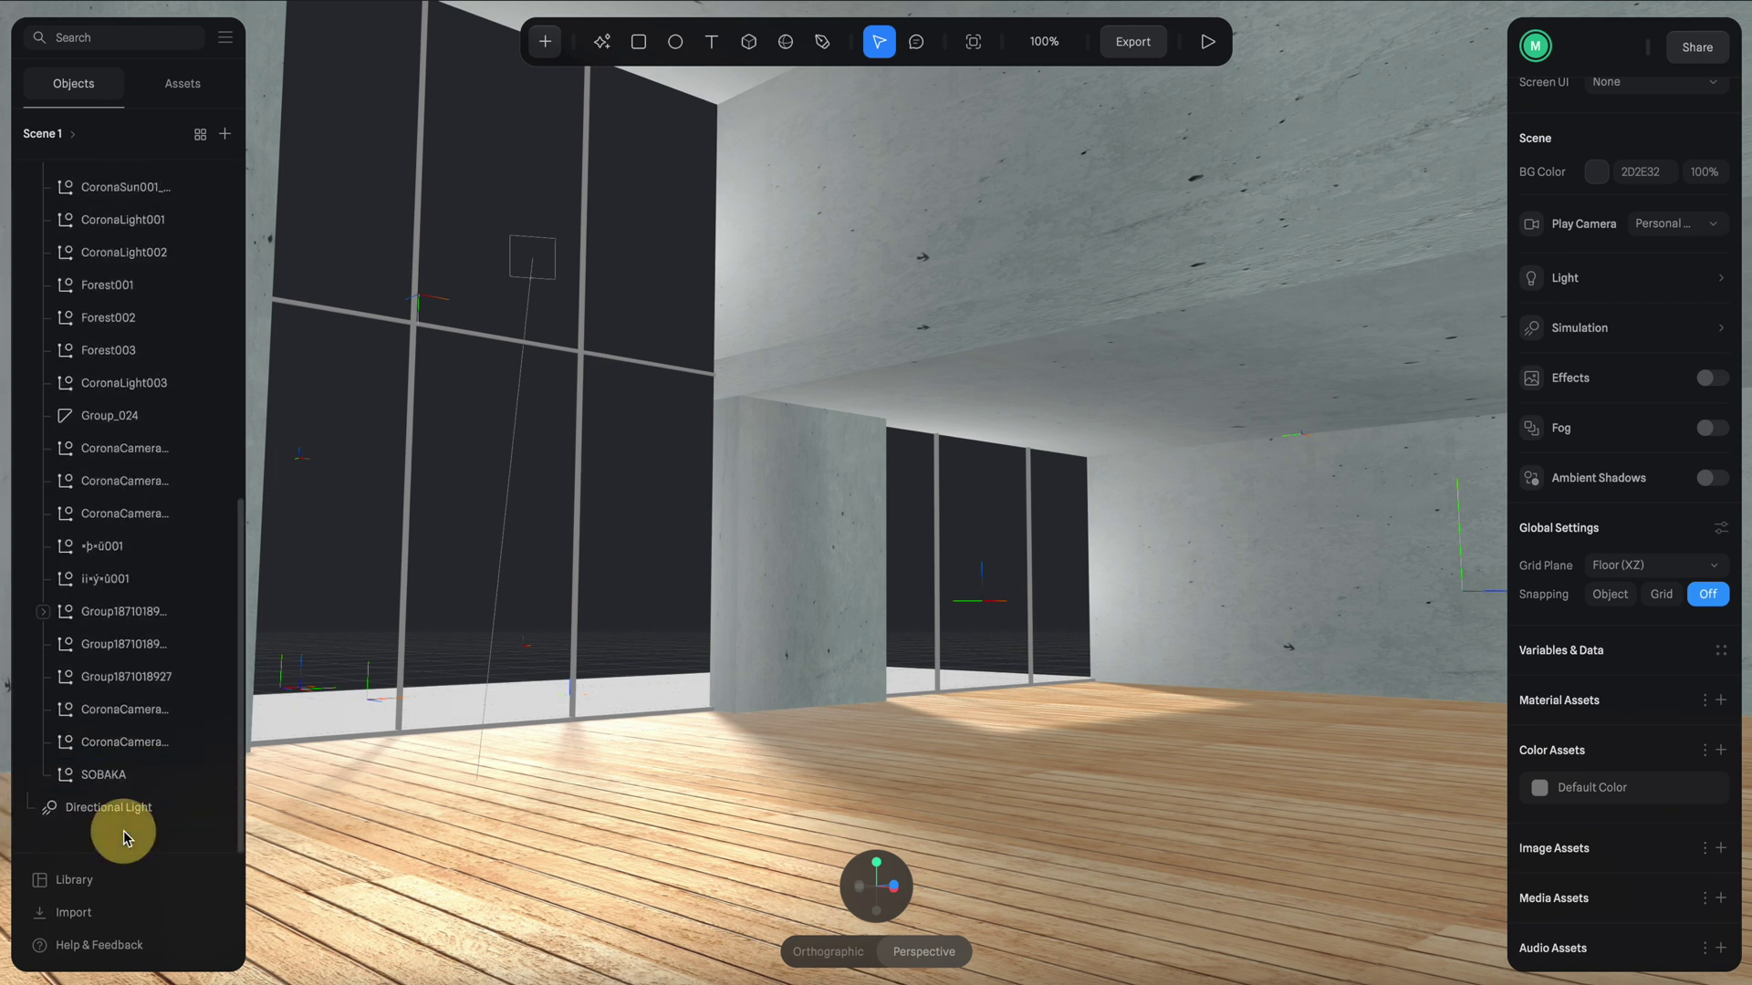
pyautogui.click(129, 836)
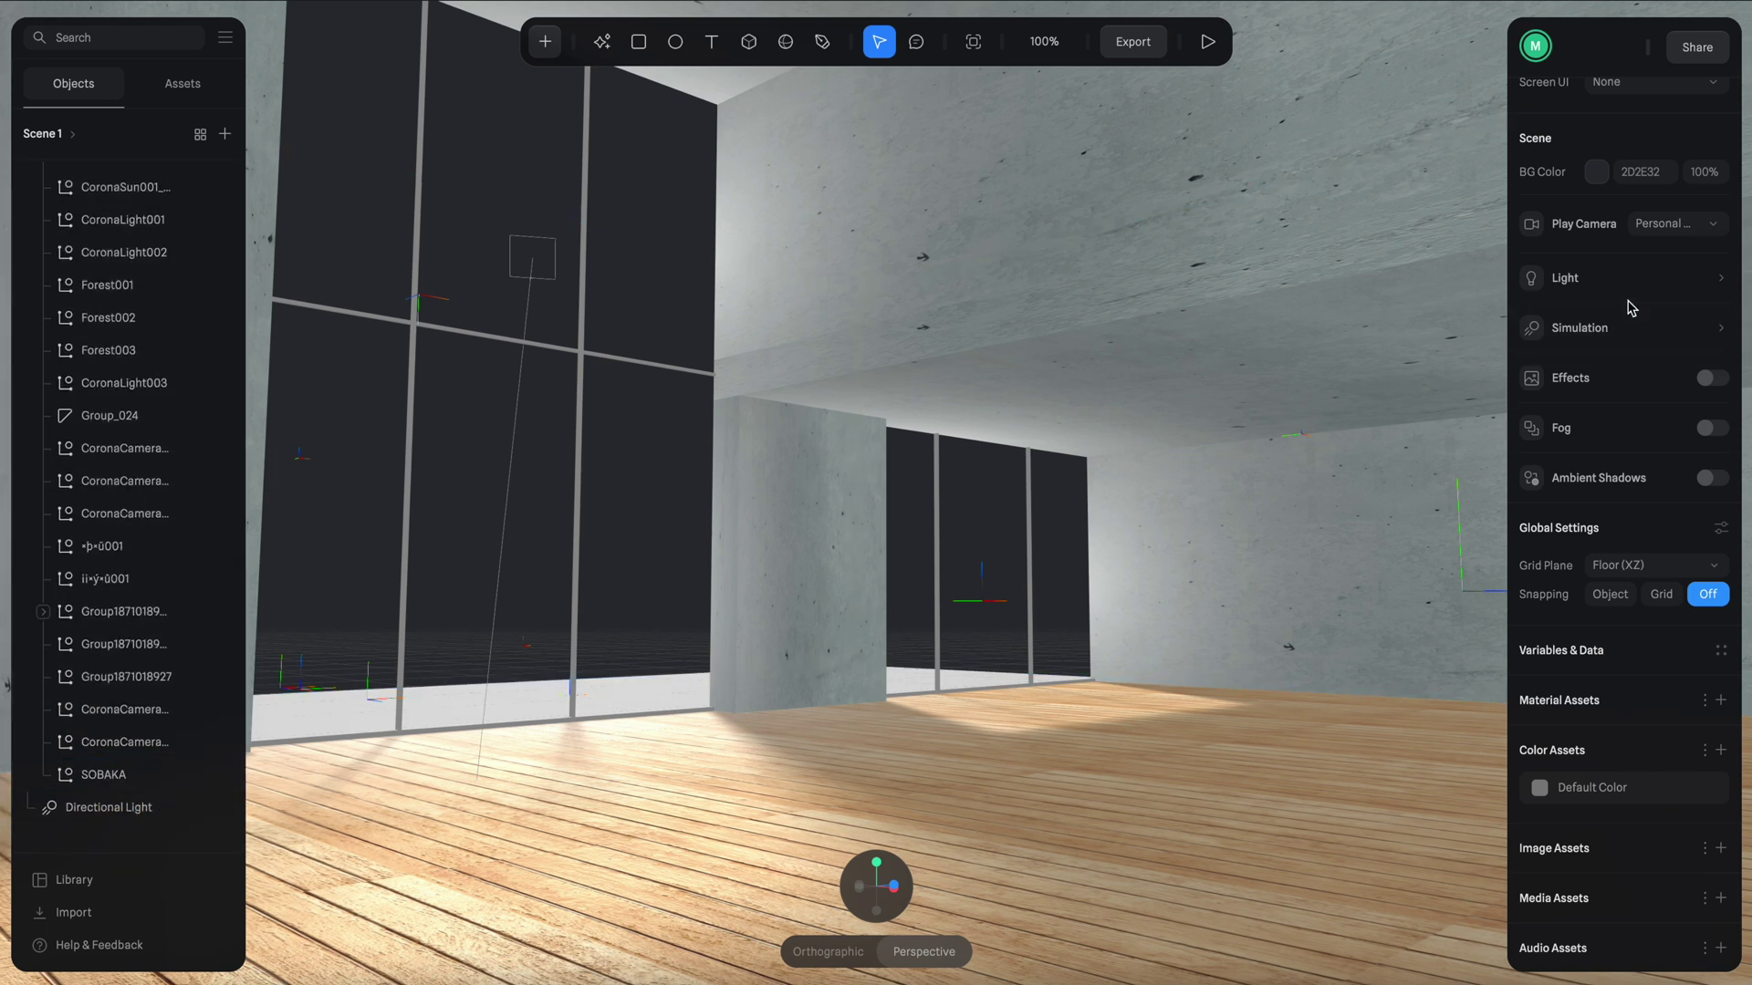
pyautogui.click(1684, 282)
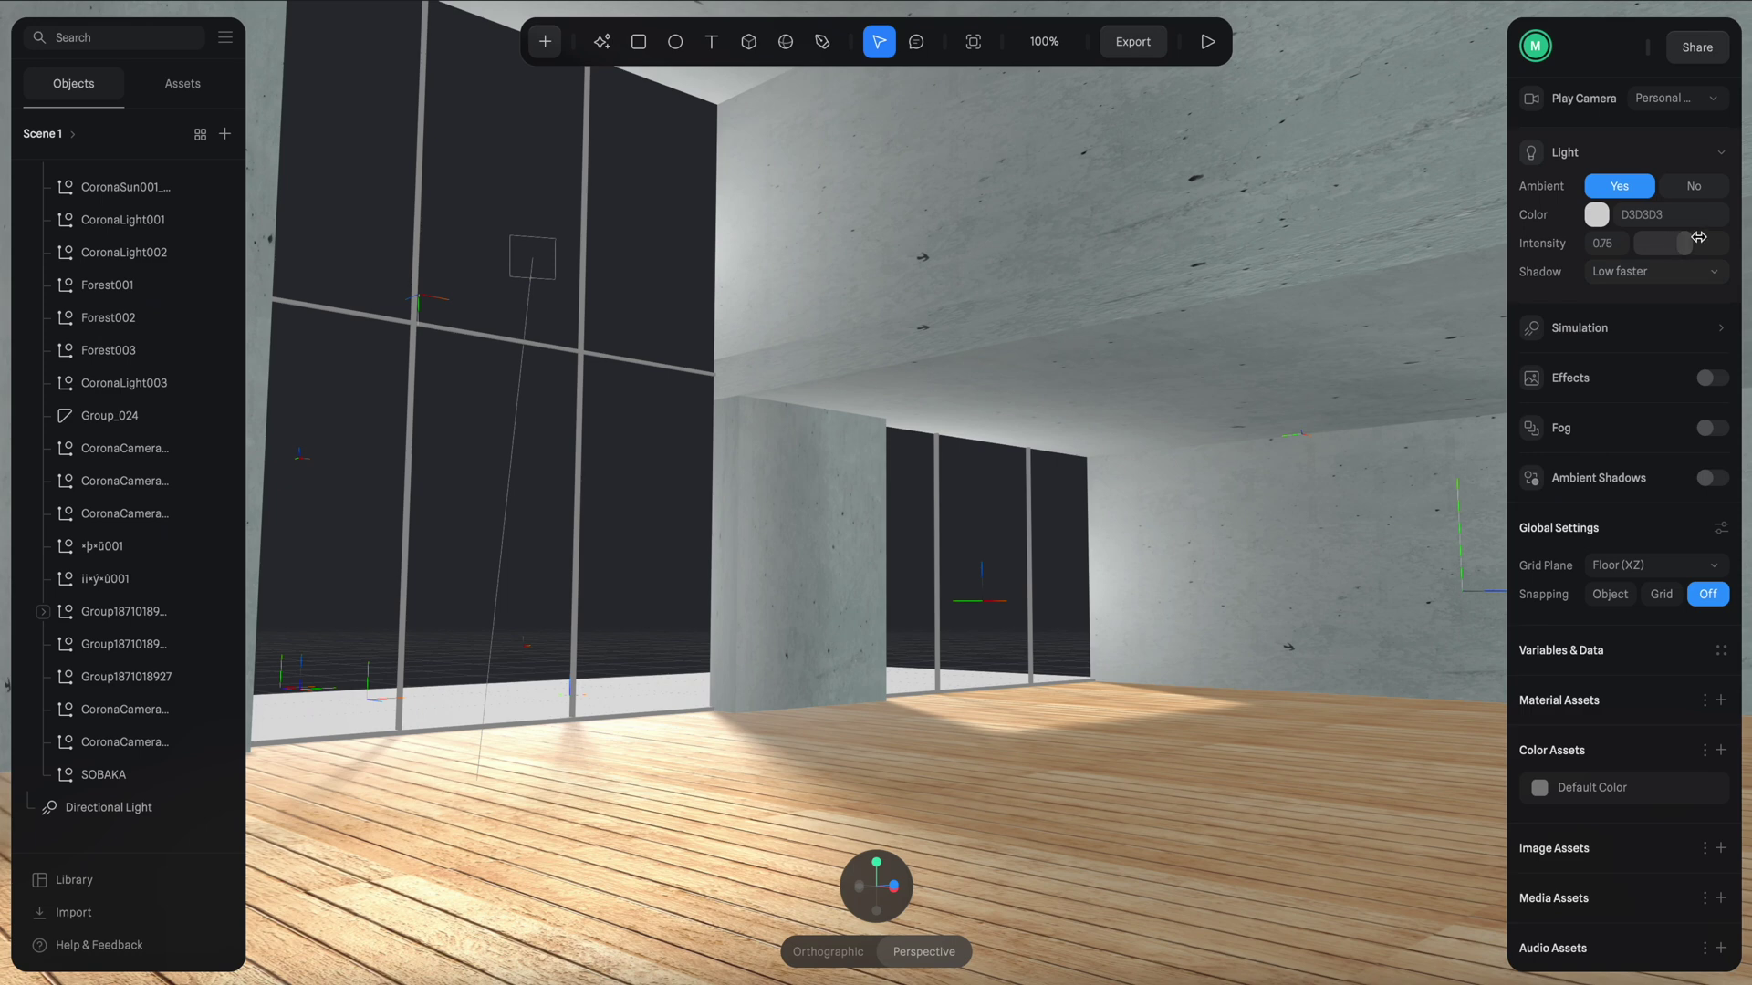
pyautogui.moveTo(1692, 238); pyautogui.dragTo(1686, 240)
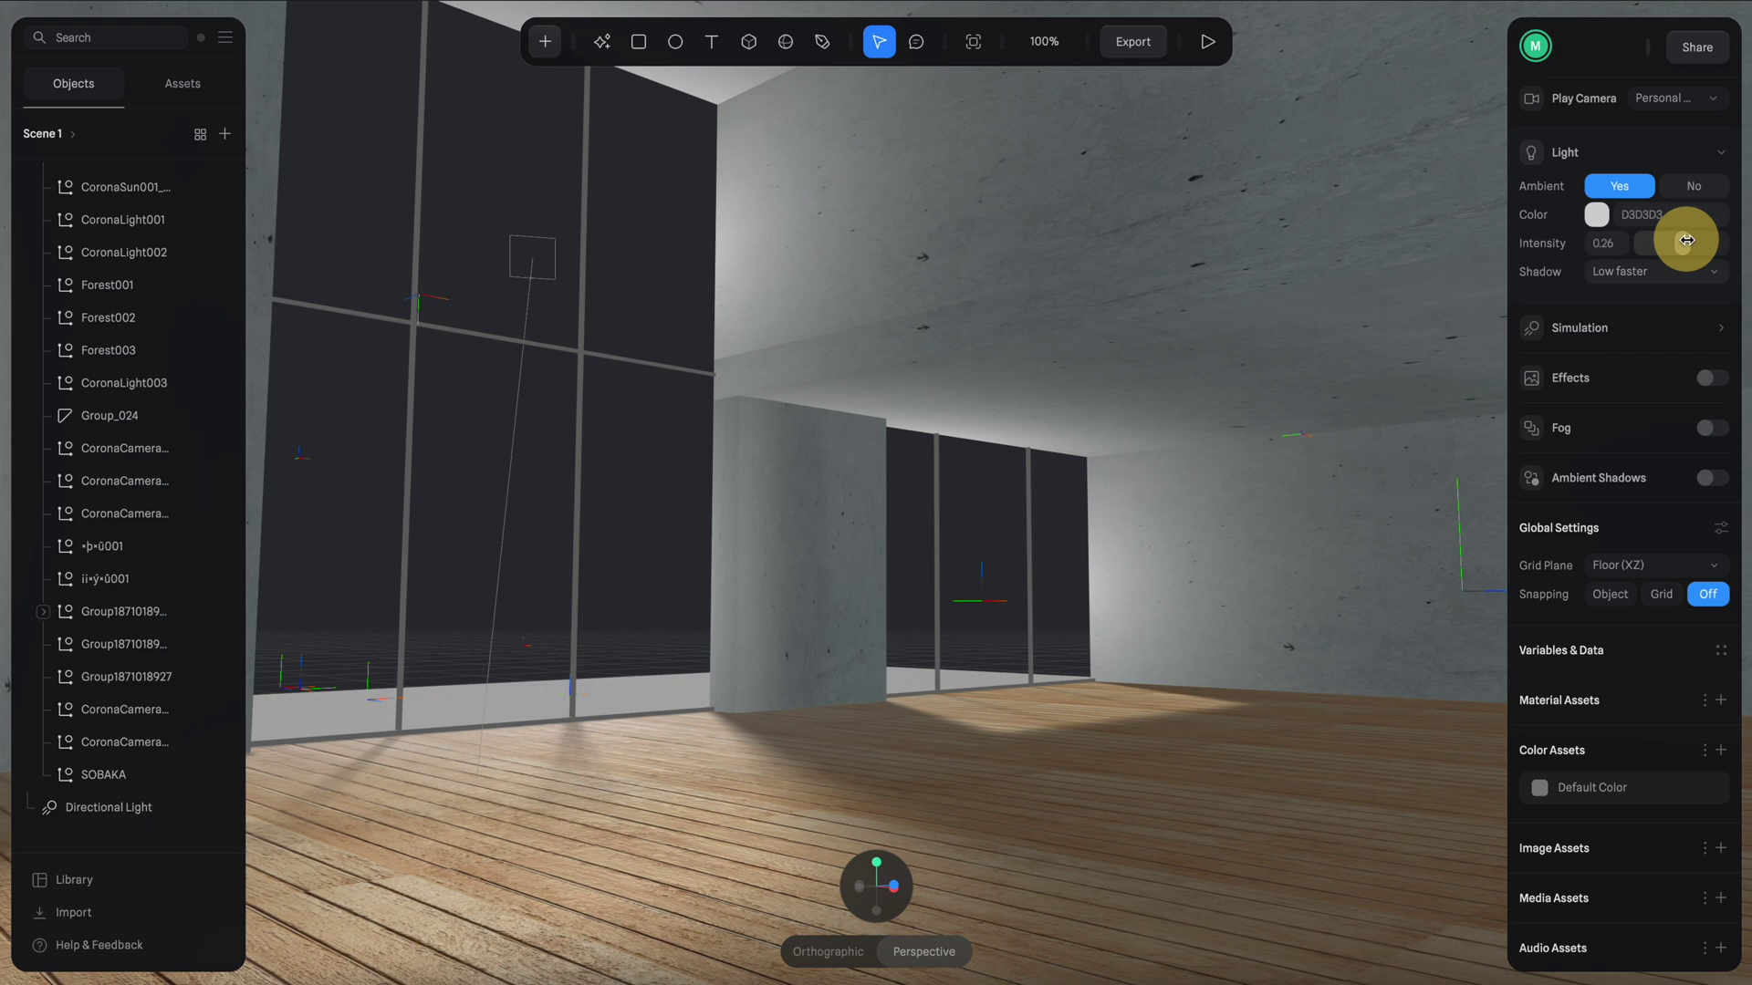
pyautogui.moveTo(1686, 240); pyautogui.dragTo(1686, 240)
# Raise the Directional Light's intensity to about 1.21.
pyautogui.click(533, 265)
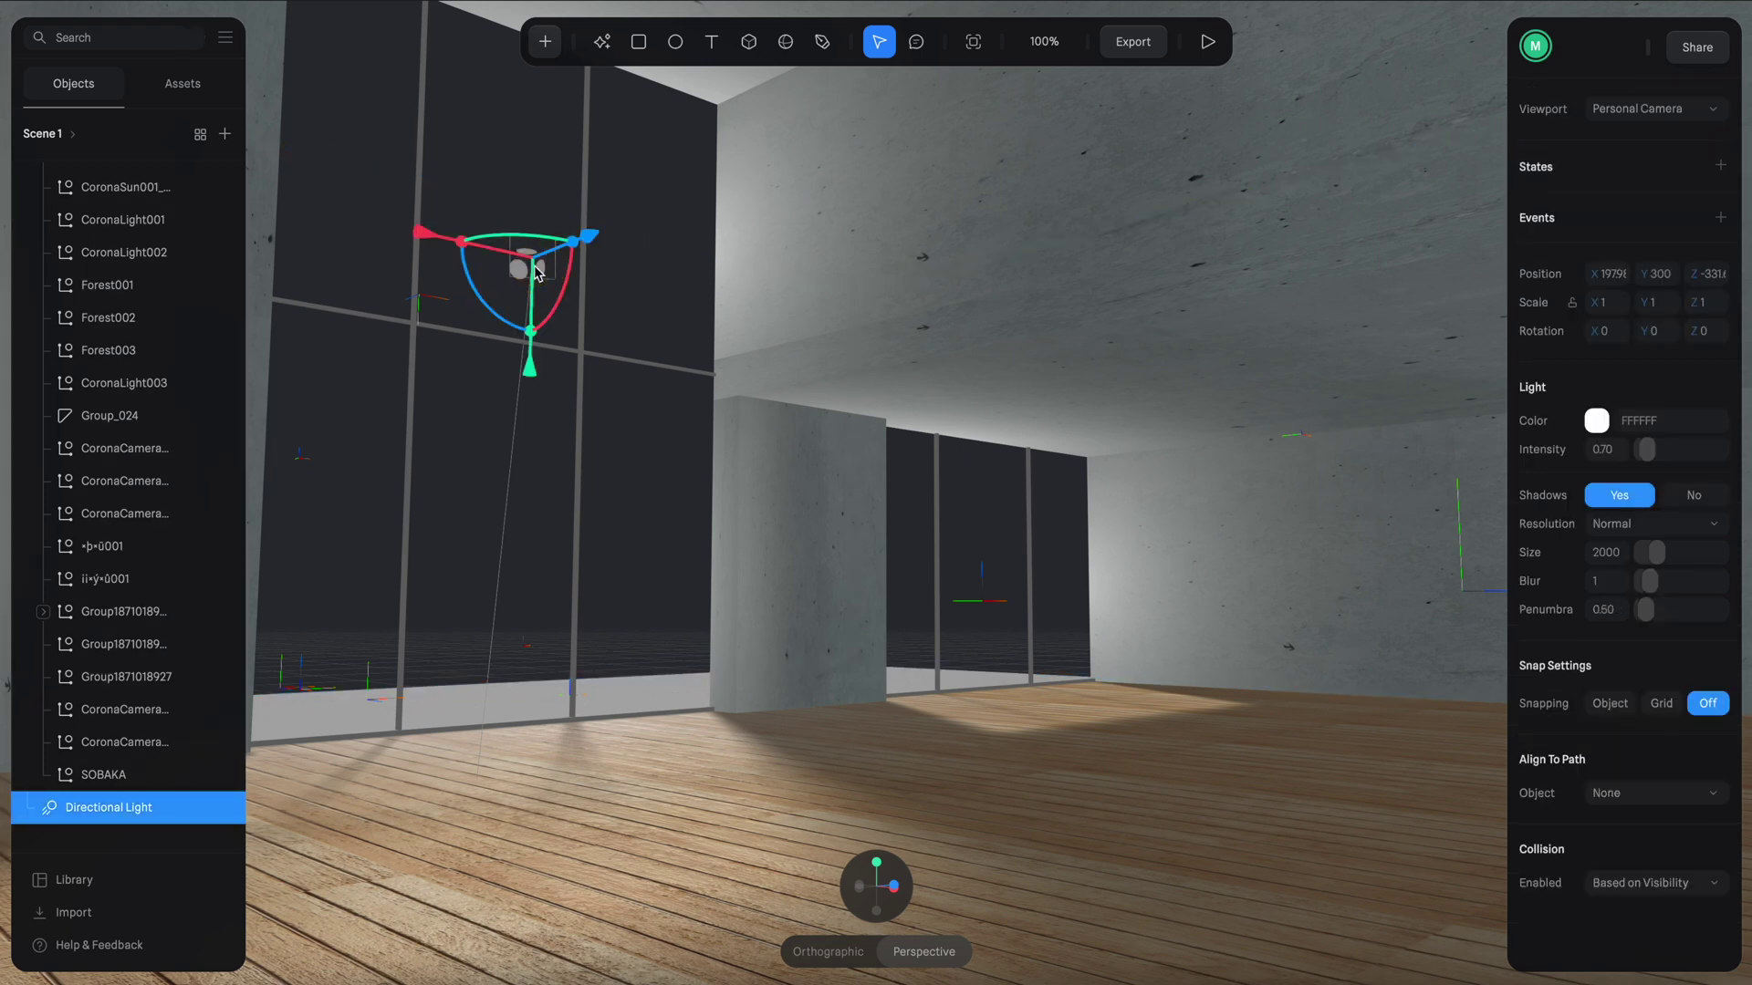
pyautogui.moveTo(1656, 445); pyautogui.dragTo(1660, 448)
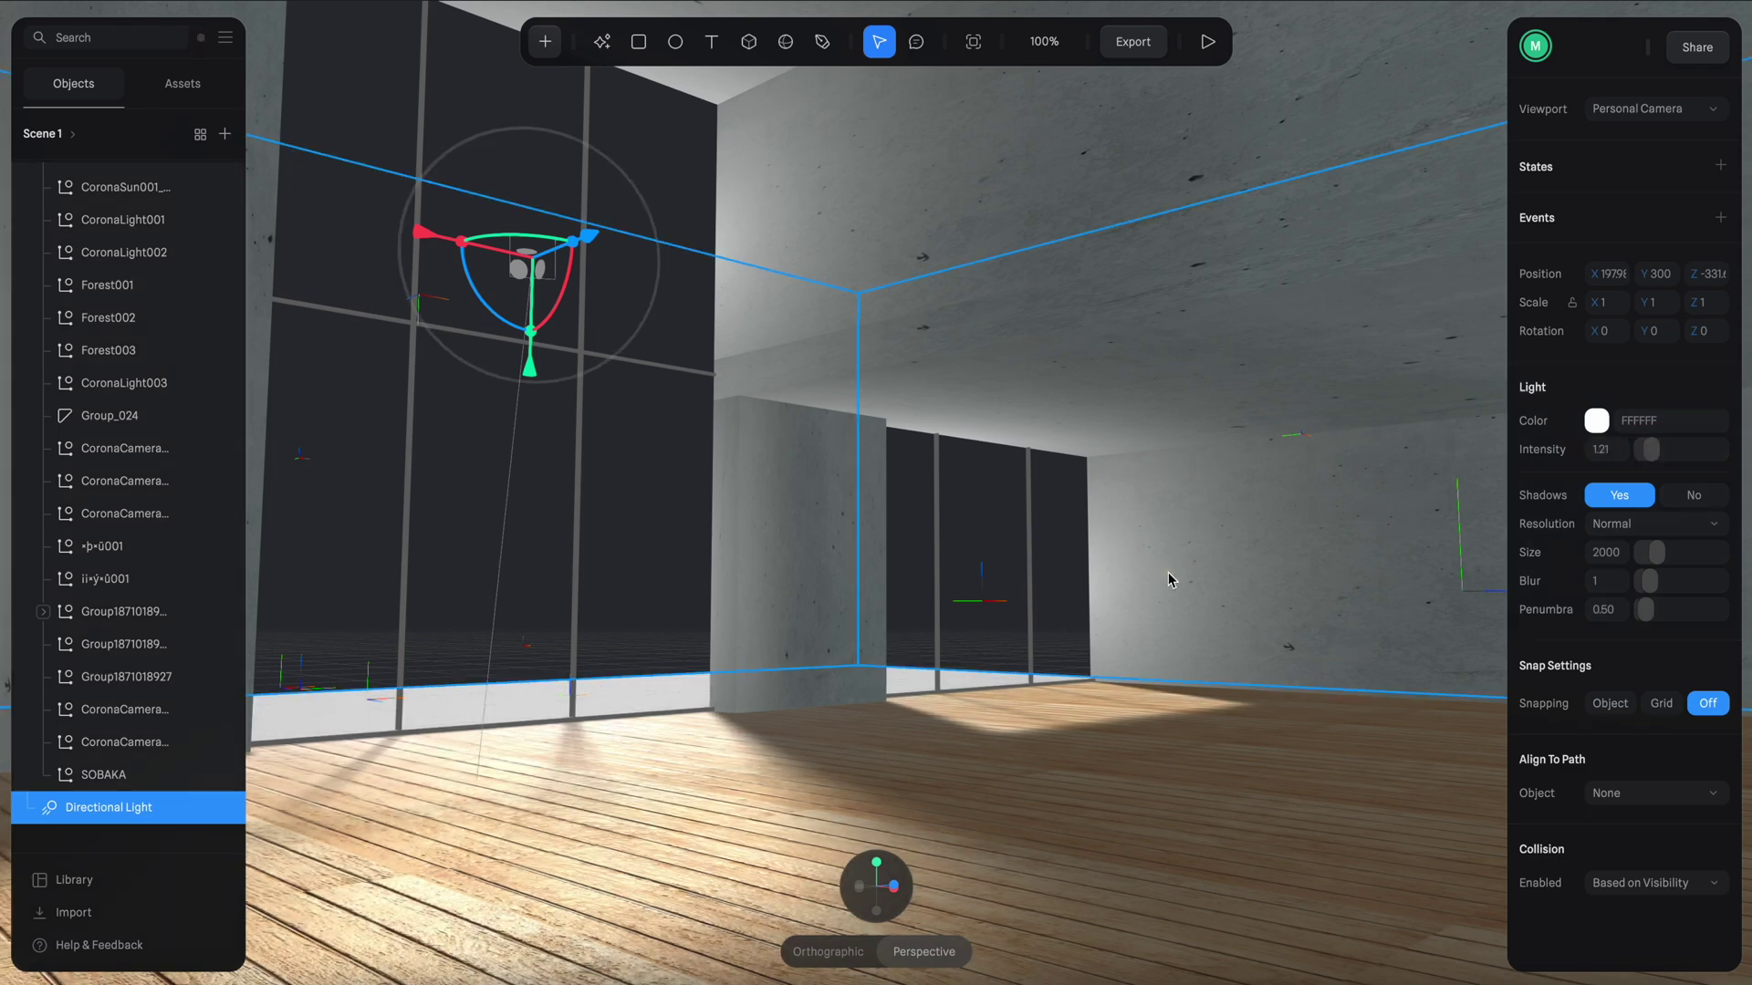
# Enable the scene's ambient shadows with a radius of about 128 and a bias of about 0.39.
pyautogui.moveTo(1168, 572)
pyautogui.keyDown('alt'); pyautogui.mouseDown()
pyautogui.moveTo(1153, 560)
pyautogui.moveTo(1259, 594)
pyautogui.moveTo(1173, 598)
pyautogui.mouseUp(); pyautogui.keyUp('alt')
pyautogui.click(1173, 598)
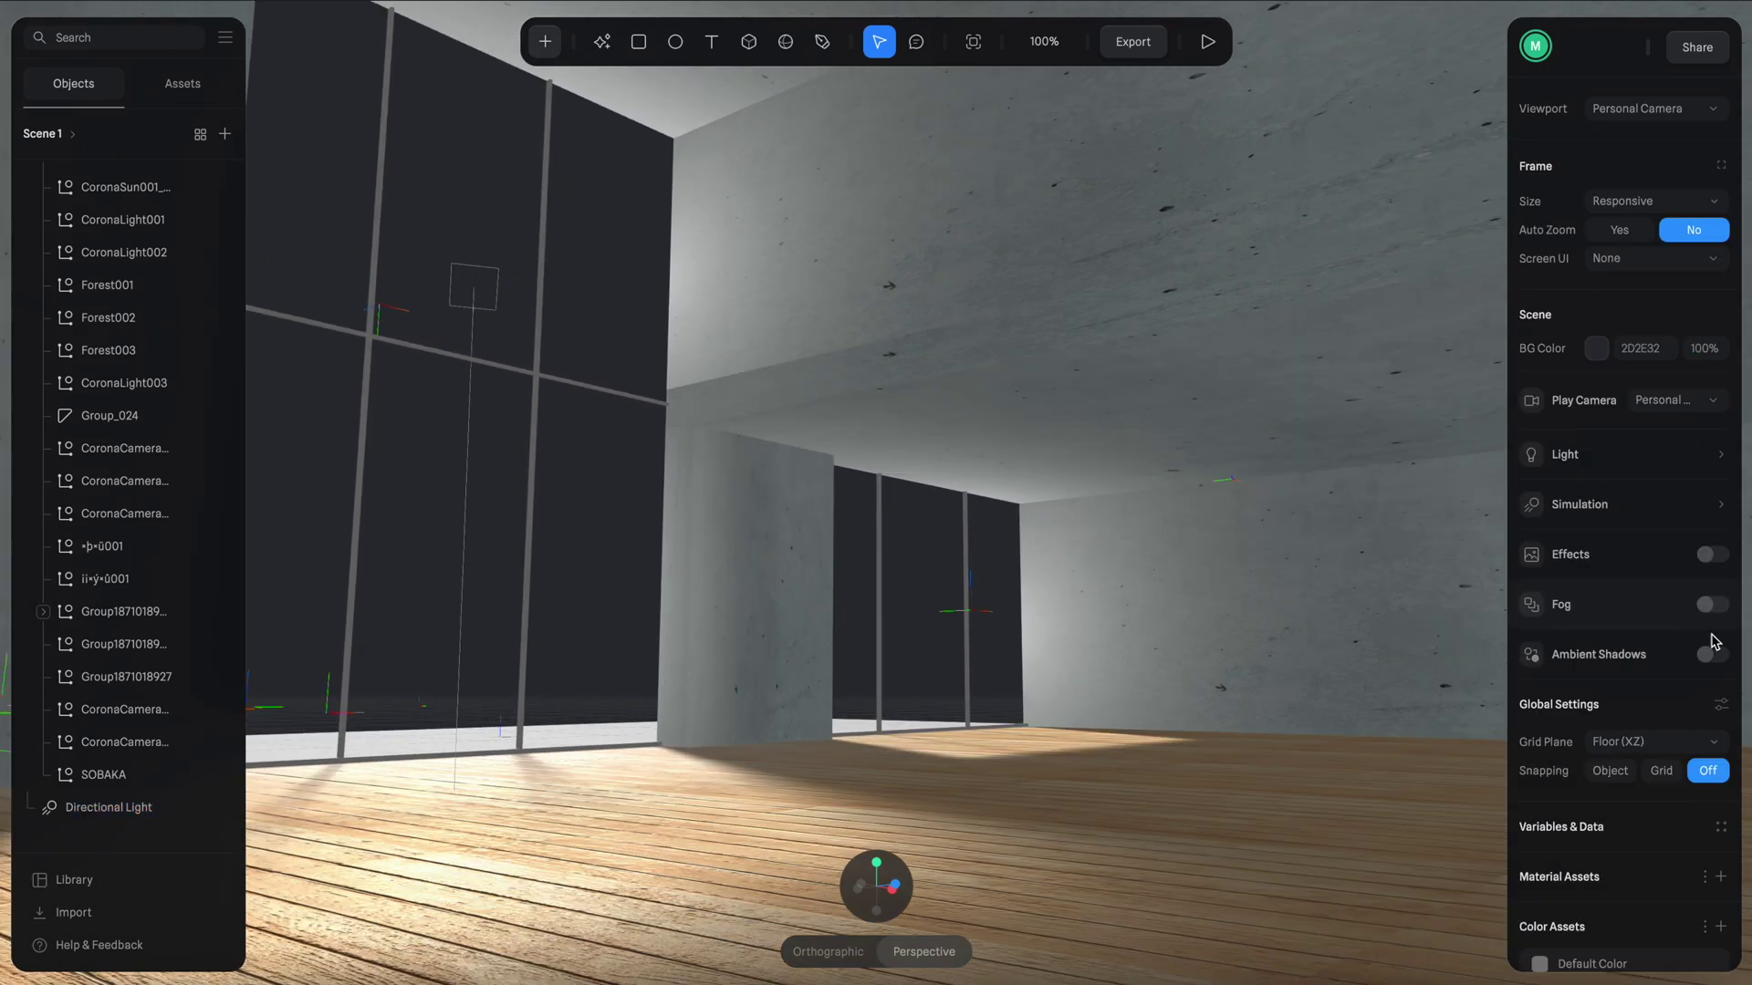
pyautogui.click(1714, 654)
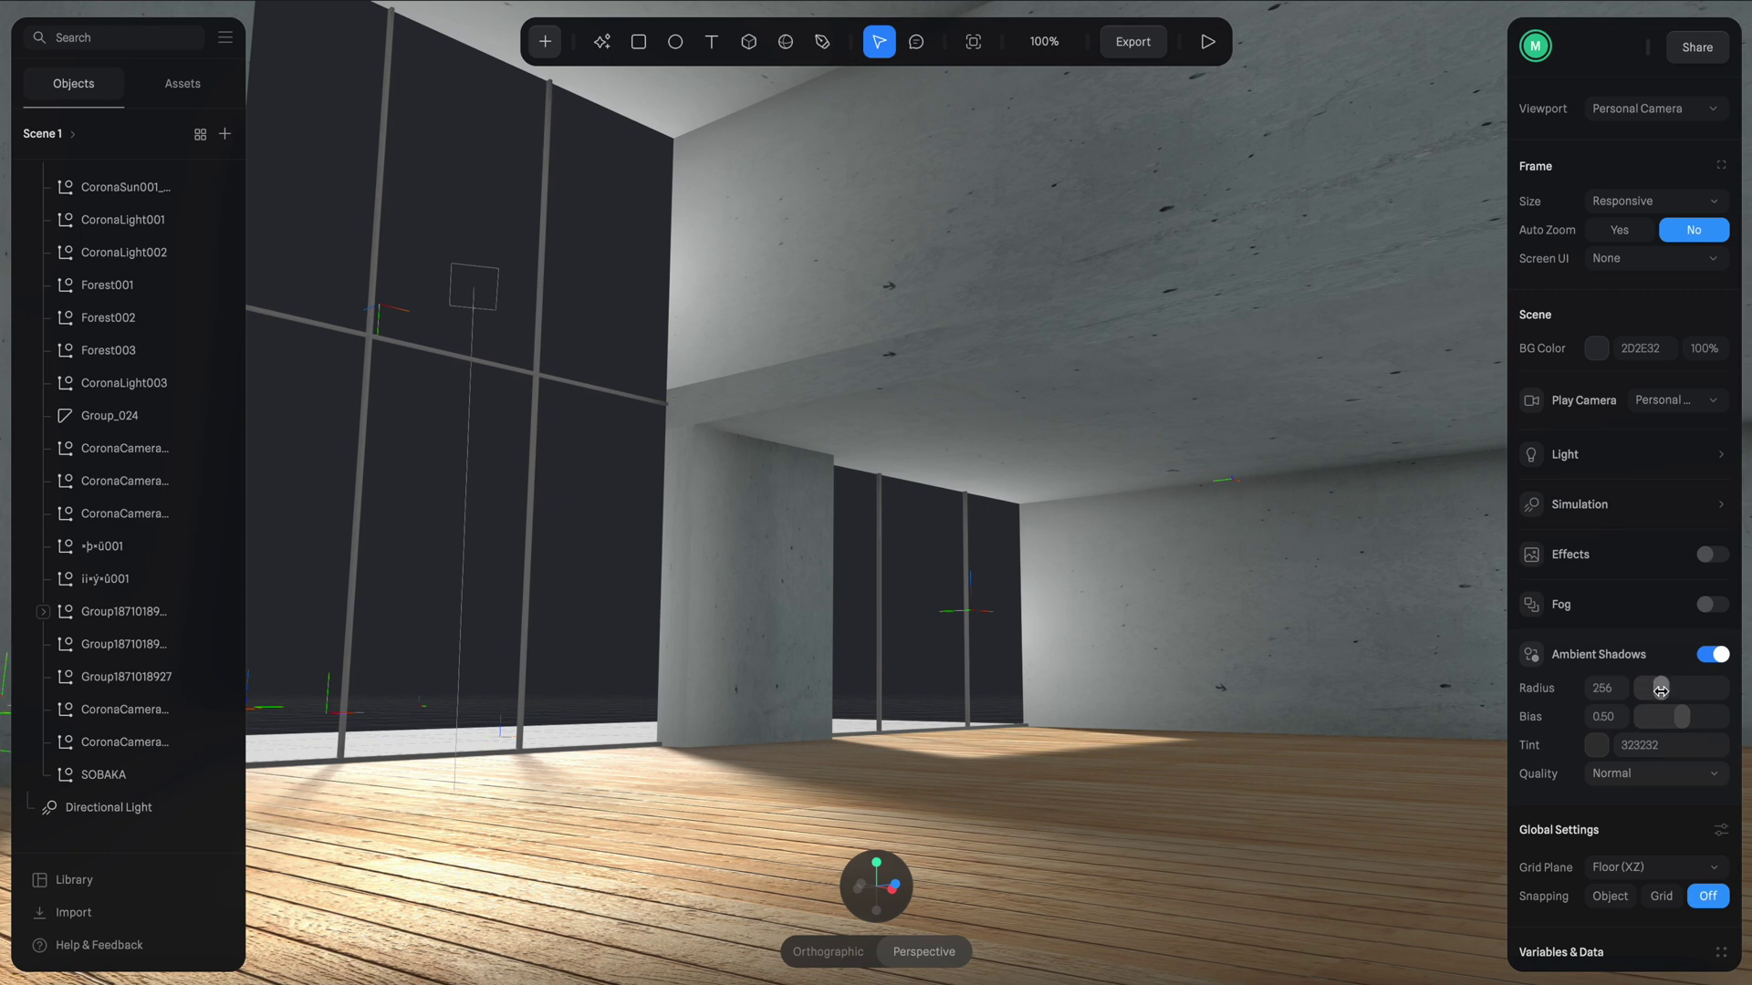
pyautogui.moveTo(1660, 691)
pyautogui.mouseDown()
pyautogui.moveTo(1688, 716)
pyautogui.moveTo(1673, 717)
pyautogui.mouseUp()
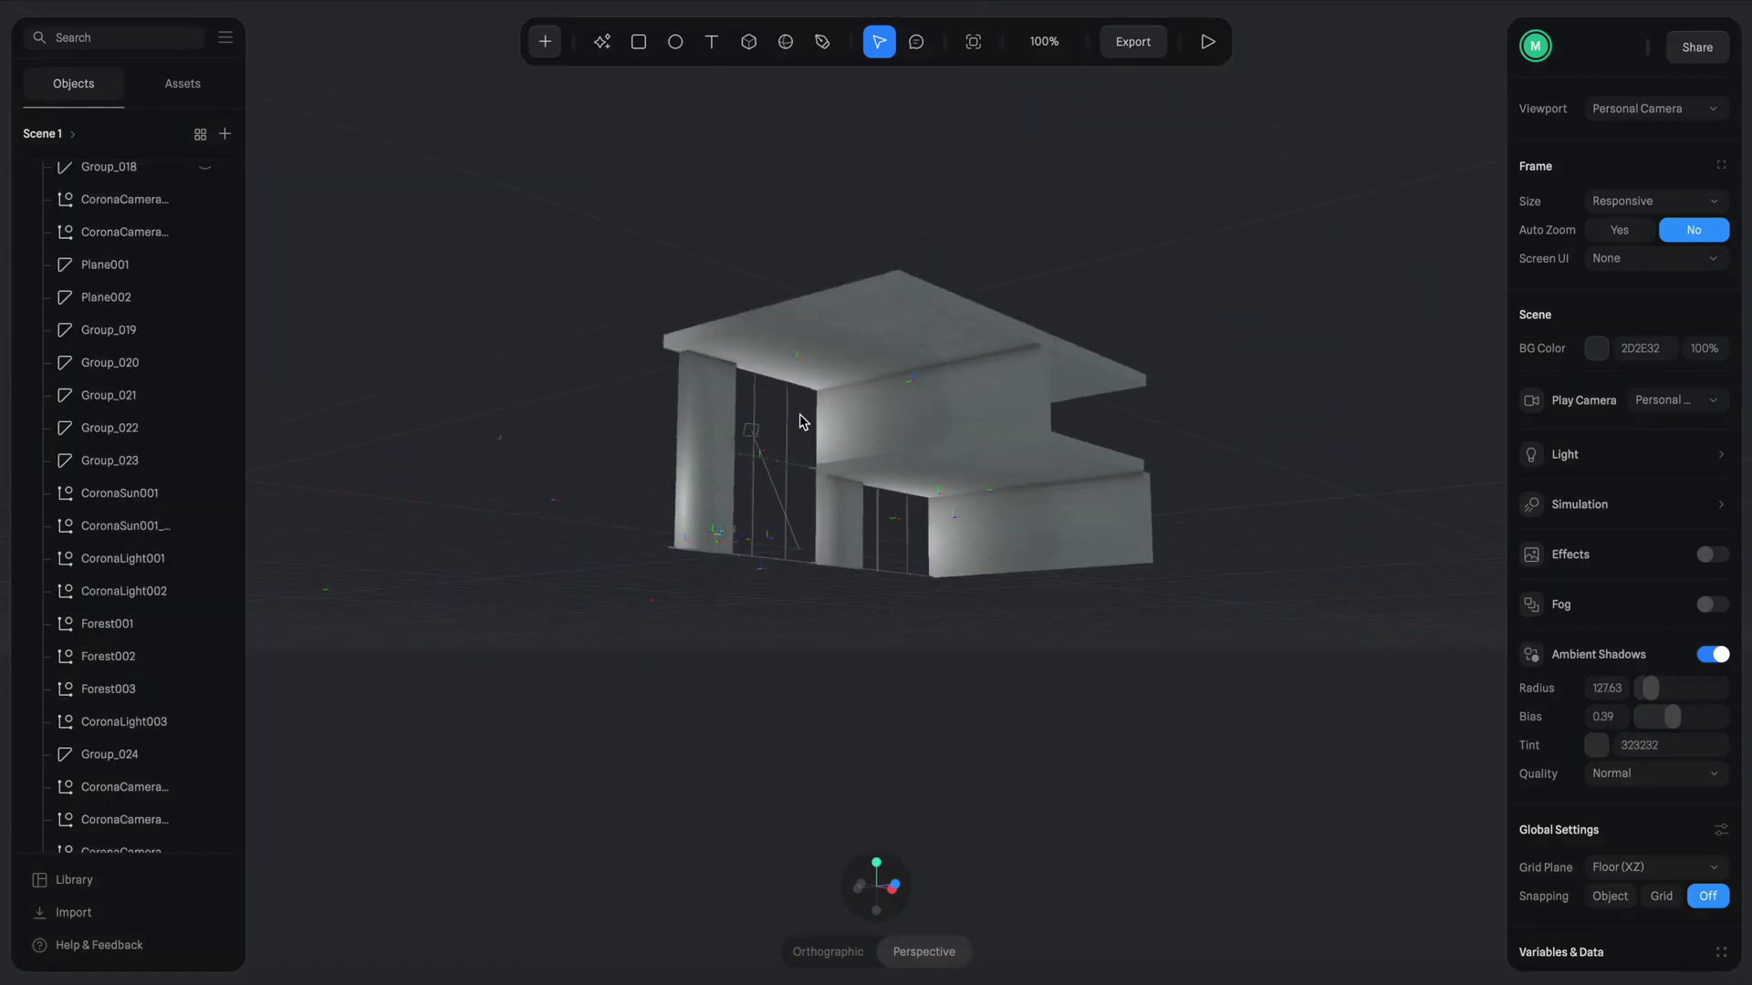
# Draw a sphere centred on the building's floor and enlarge it to a size of about 174.4 so it encloses the building.
pyautogui.click(1105, 721)
pyautogui.keyDown('alt'); pyautogui.moveTo(1107, 727); pyautogui.dragTo(1193, 599); pyautogui.keyUp('alt')
pyautogui.scroll(5, 1194, 599)
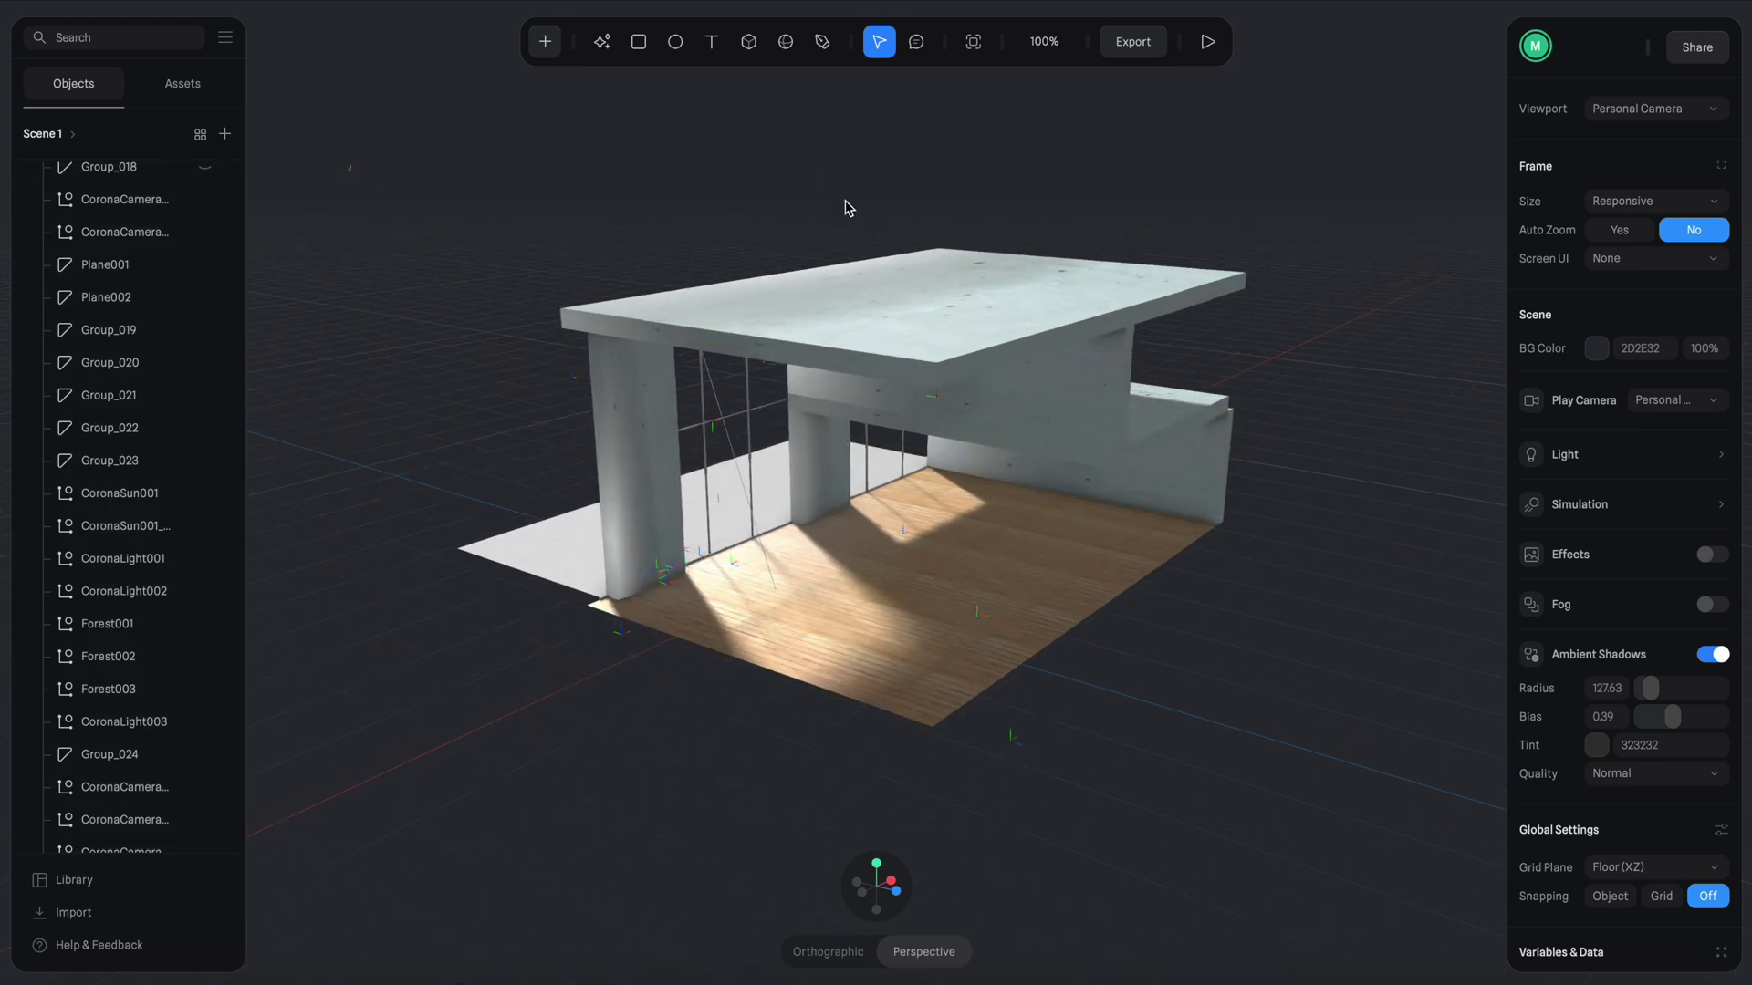
pyautogui.scroll(-3, 612, 142)
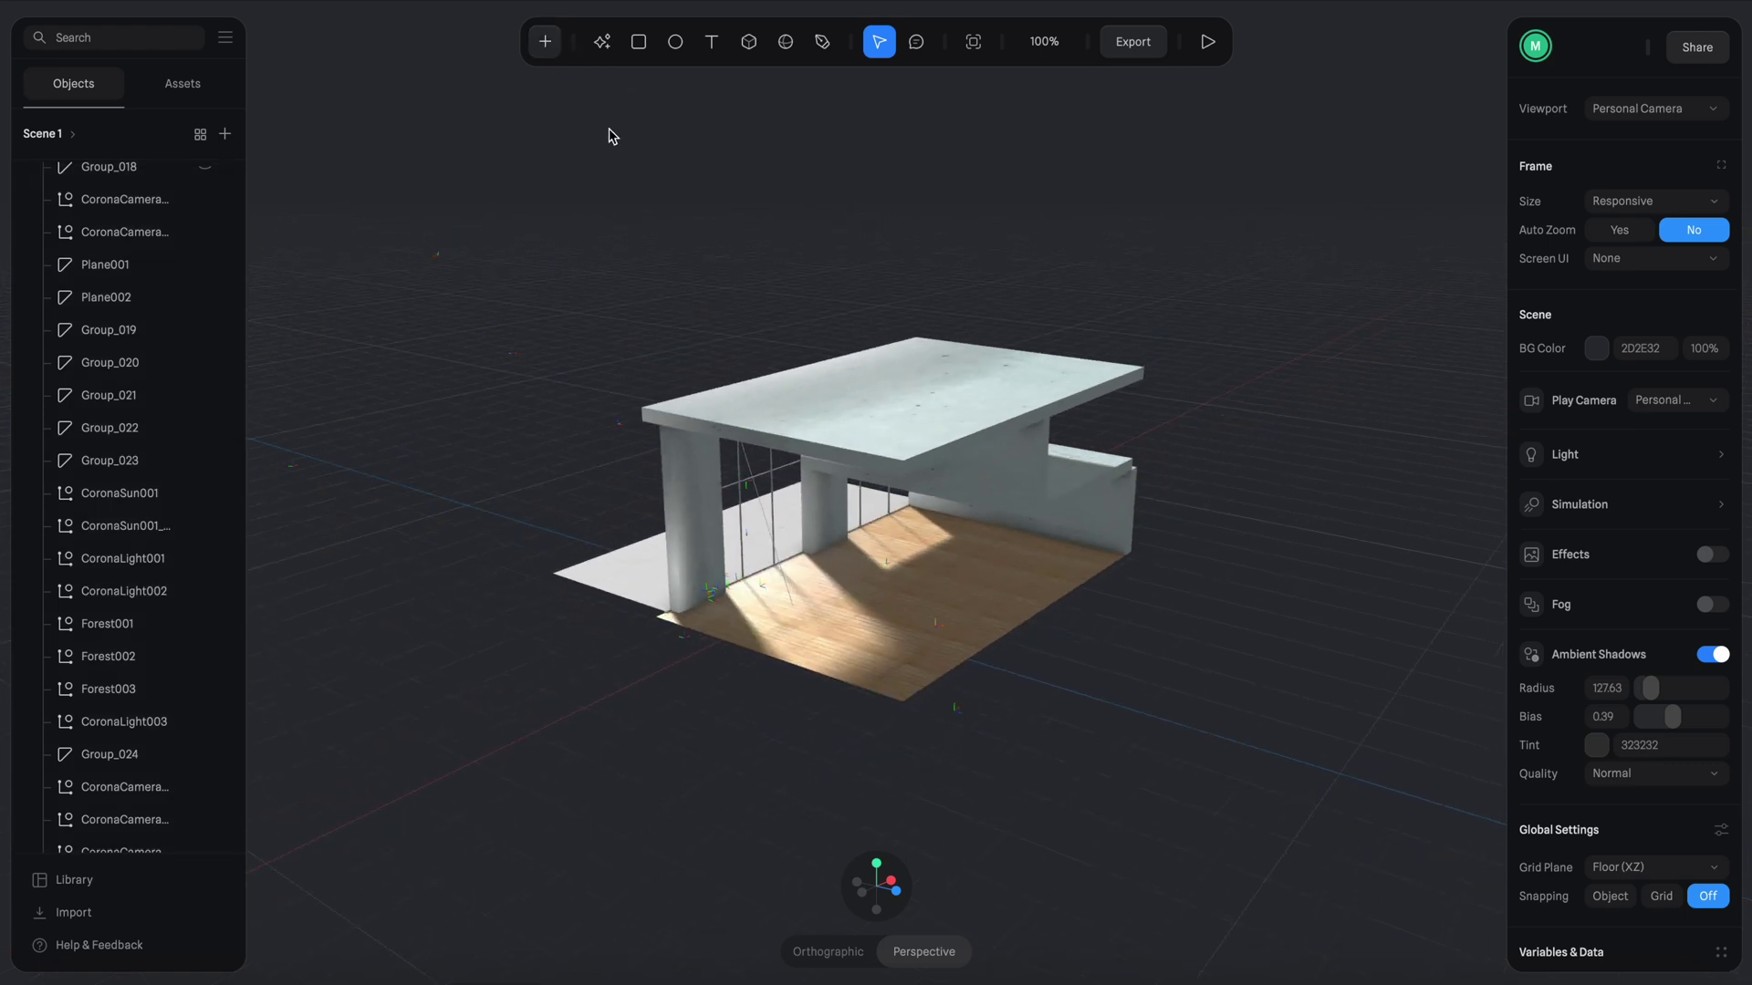
pyautogui.click(545, 42)
pyautogui.scroll(-5, 649, 443)
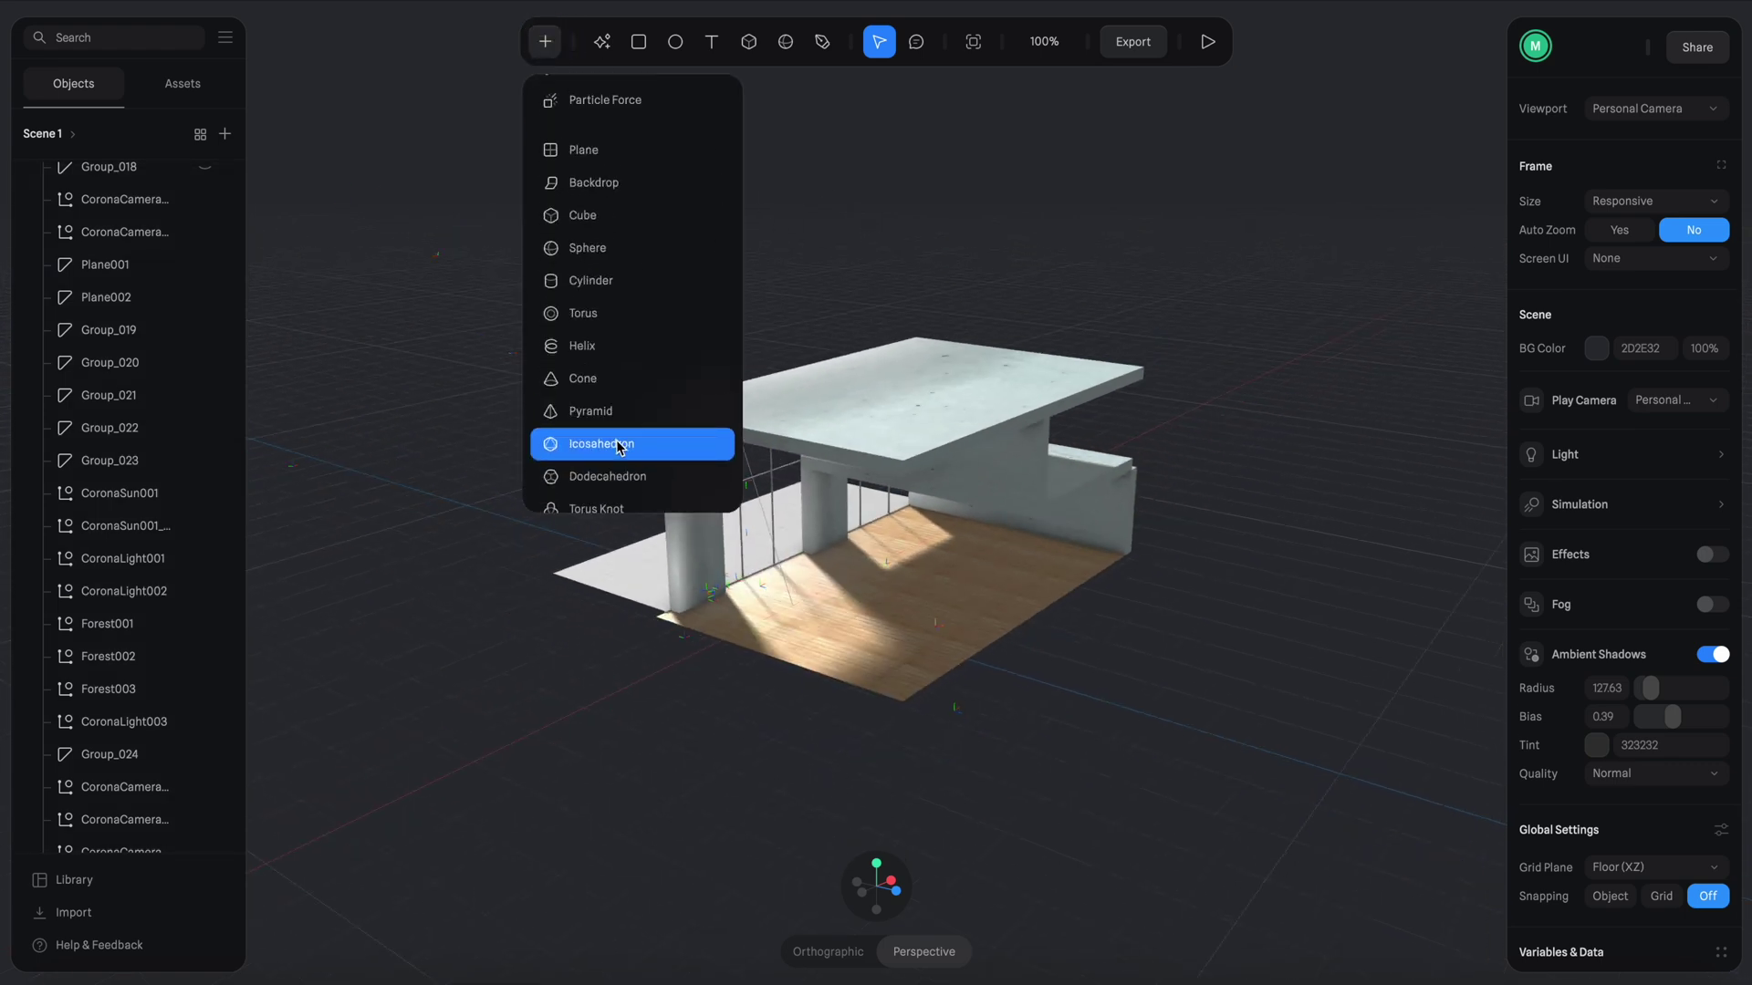
pyautogui.click(634, 250)
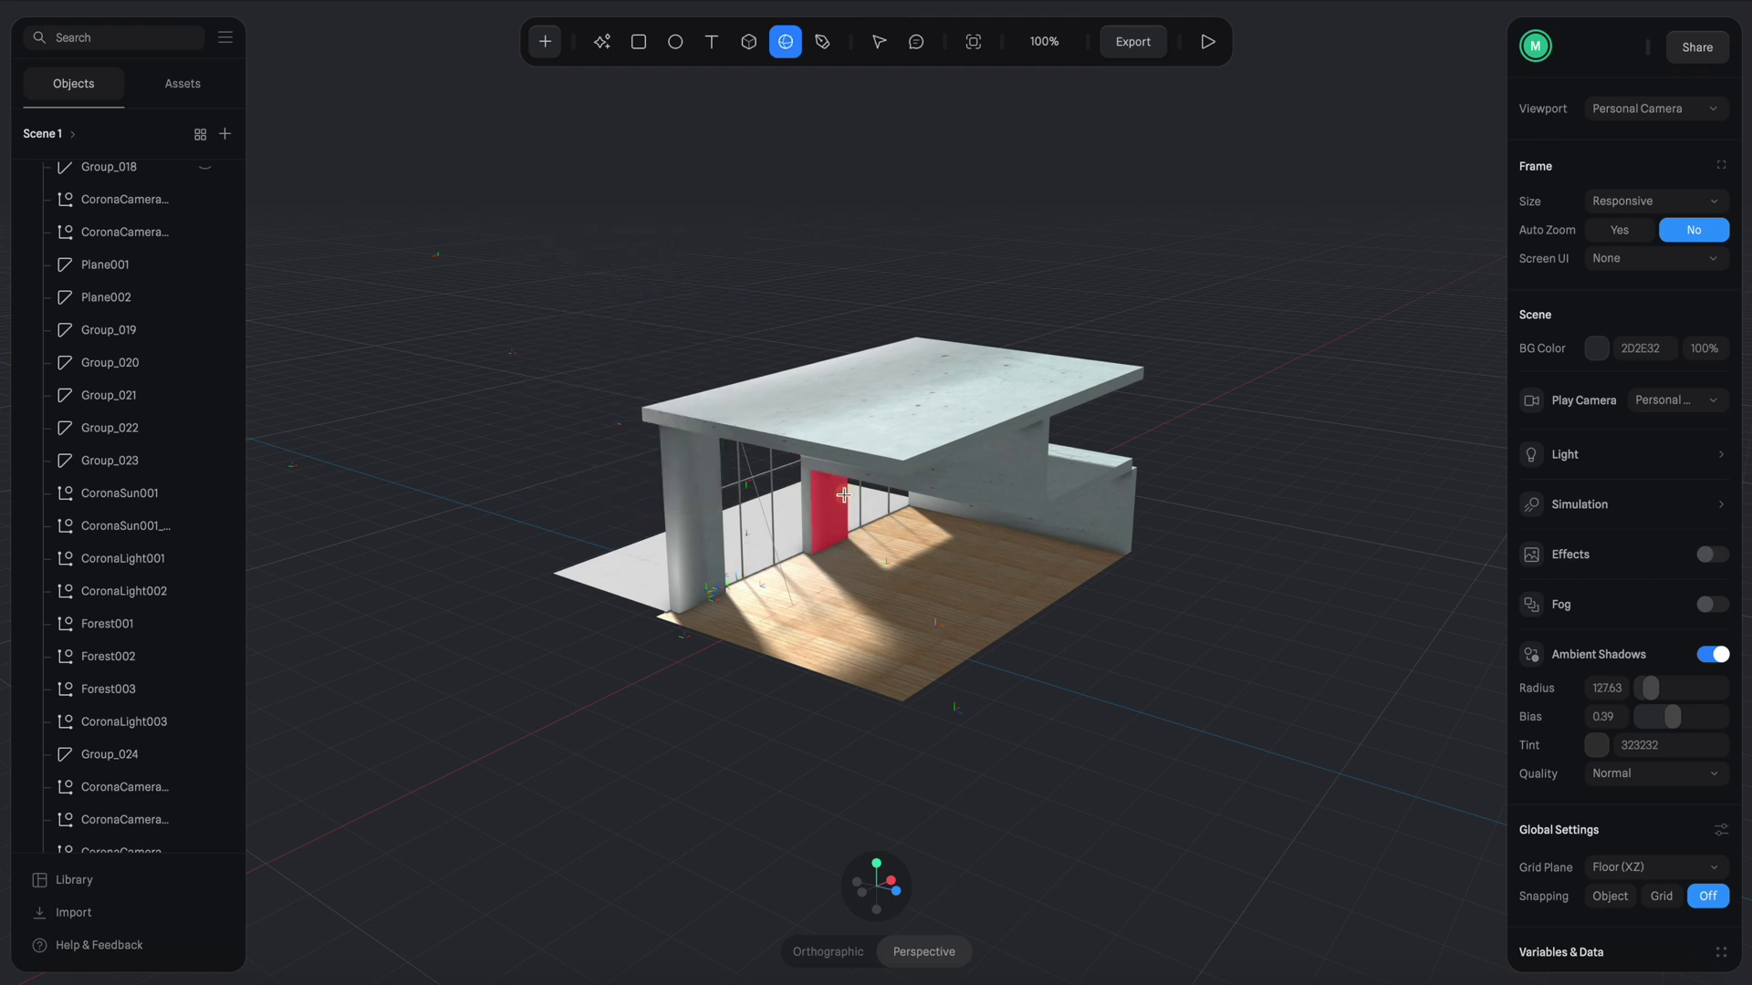
pyautogui.click(875, 547)
pyautogui.moveTo(930, 545); pyautogui.dragTo(1731, 571)
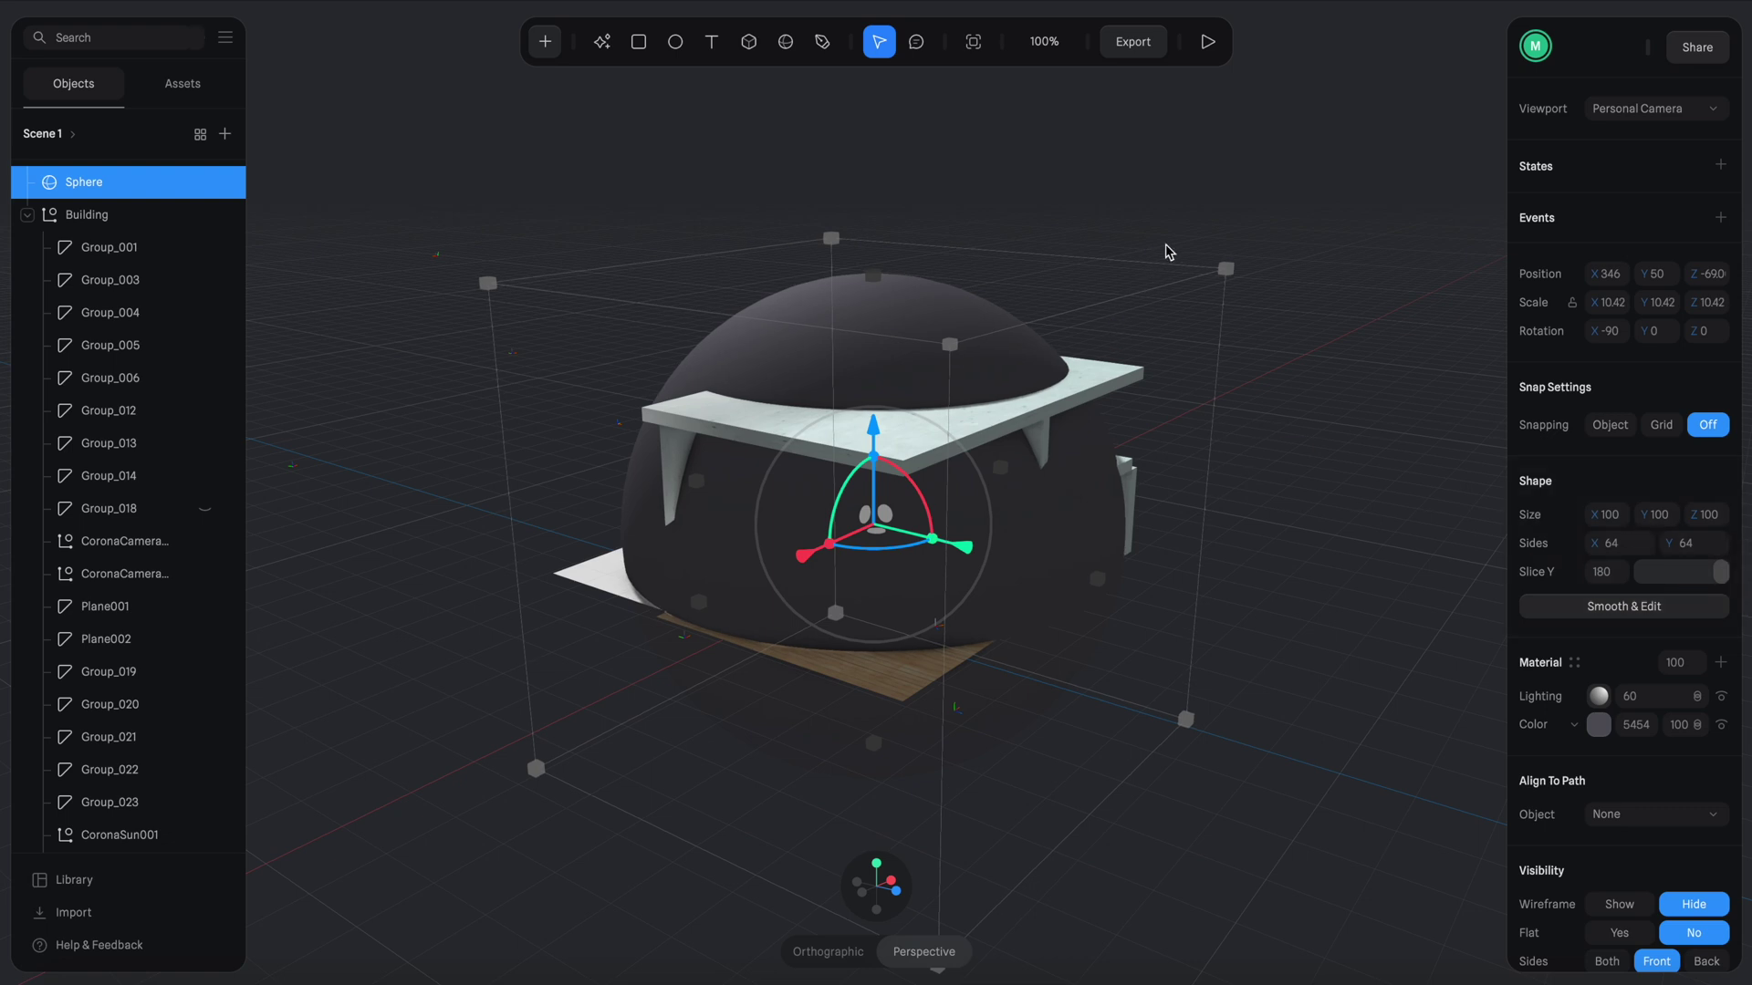
pyautogui.moveTo(1225, 268); pyautogui.dragTo(1466, 173)
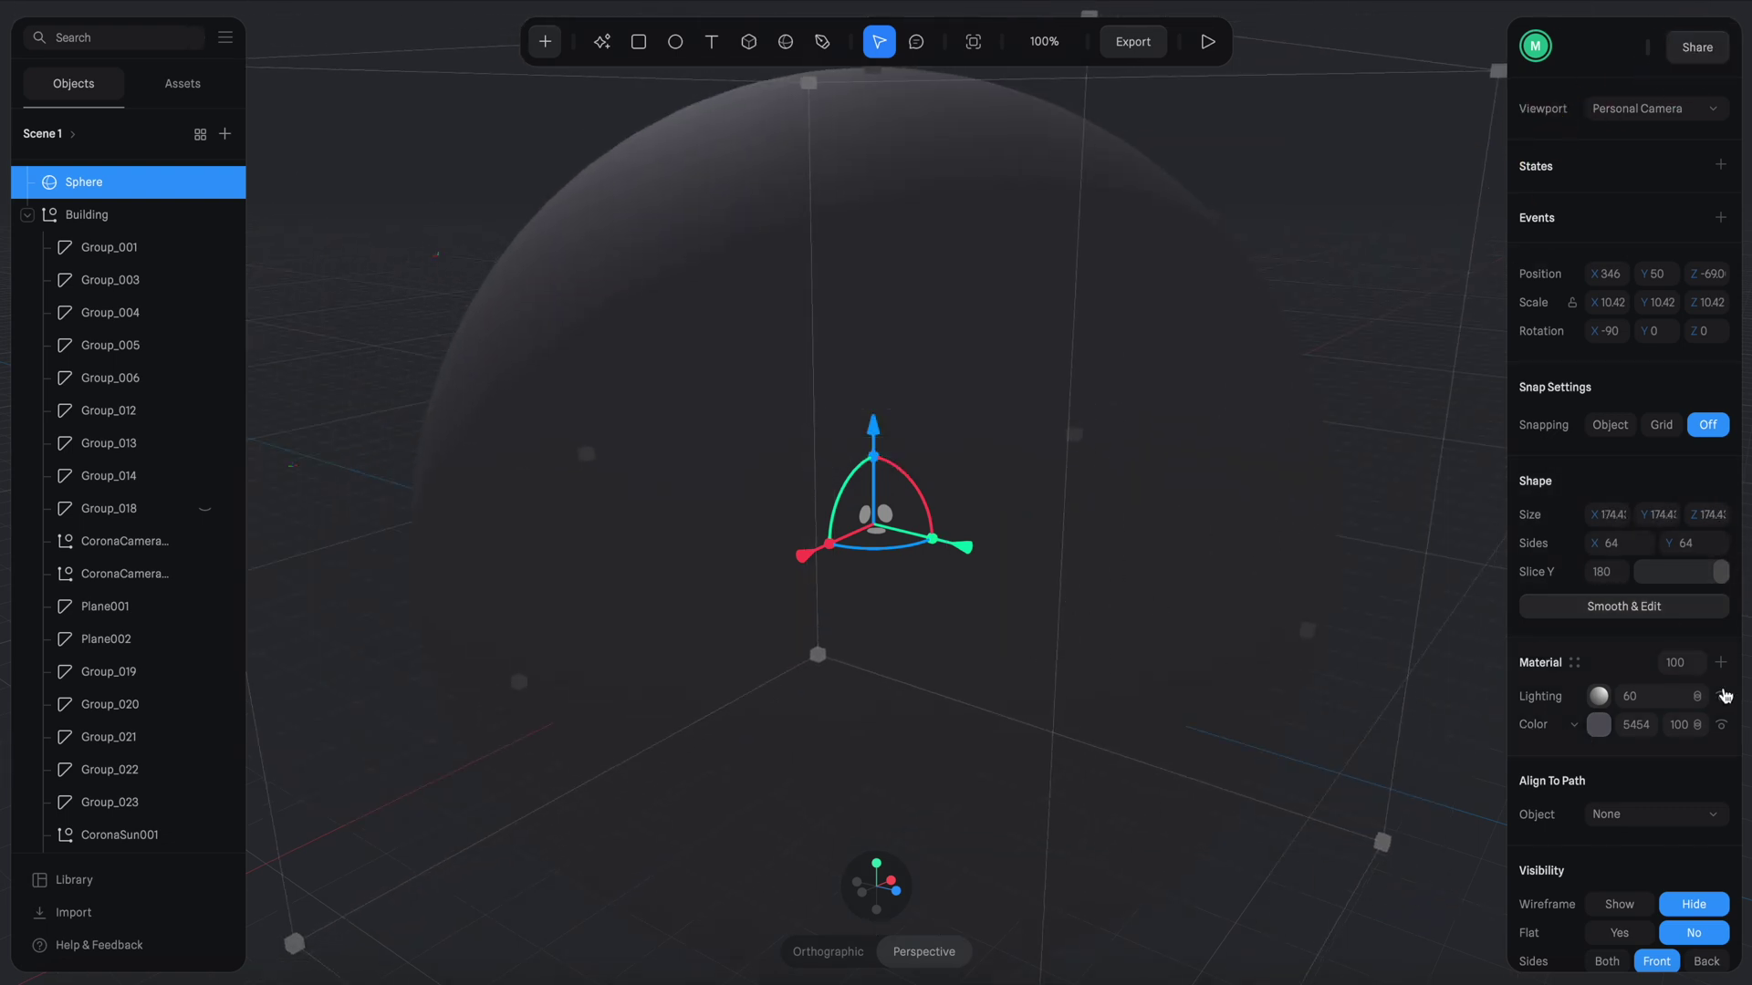
# Hide the sphere's Lighting layer and render only its back sides.
pyautogui.click(1721, 699)
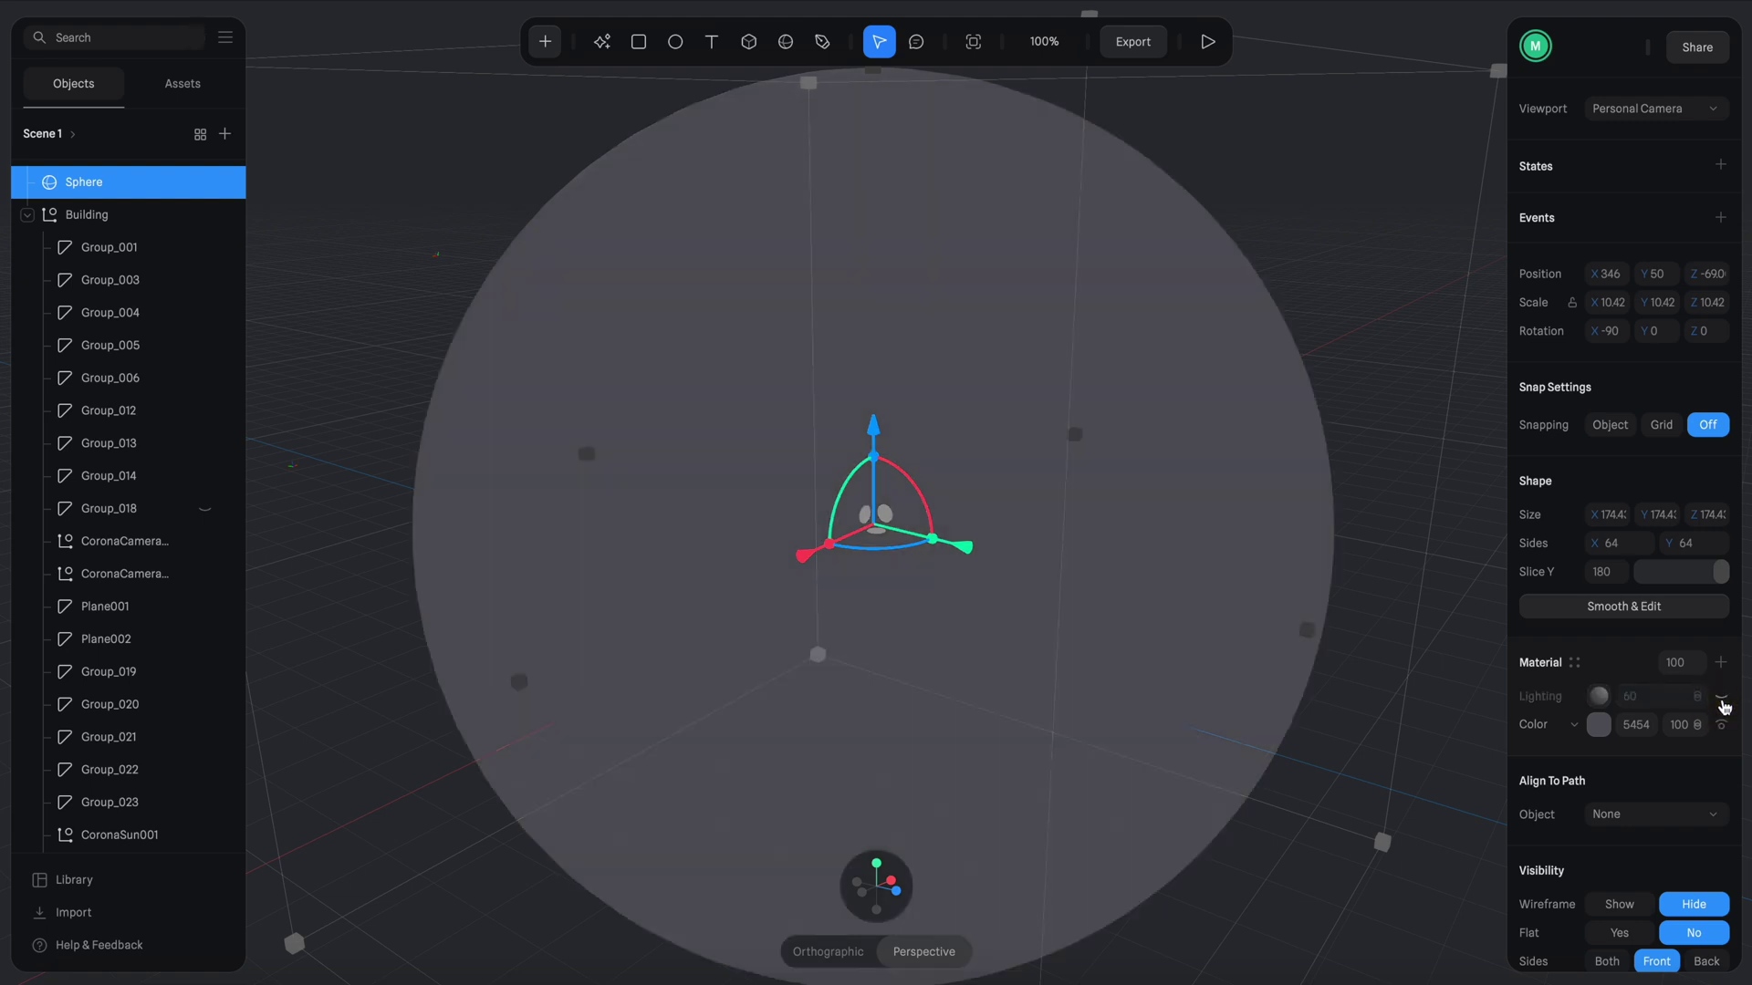
pyautogui.scroll(-5, 1719, 711)
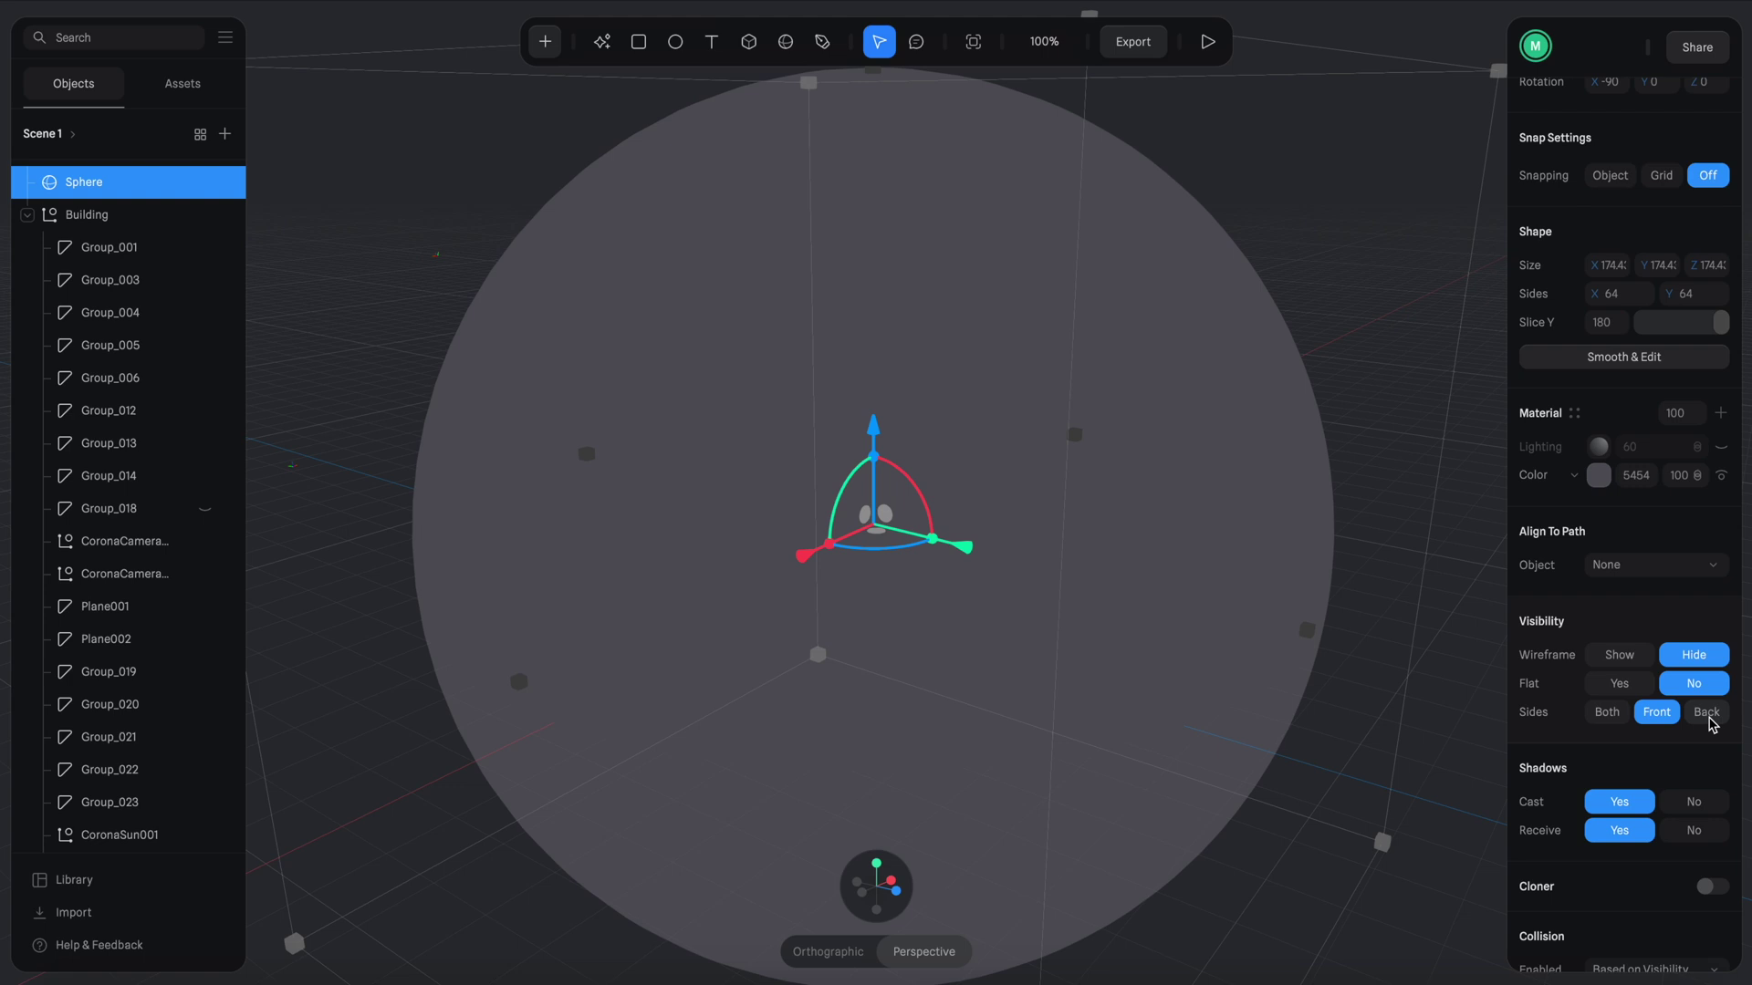
pyautogui.click(1706, 713)
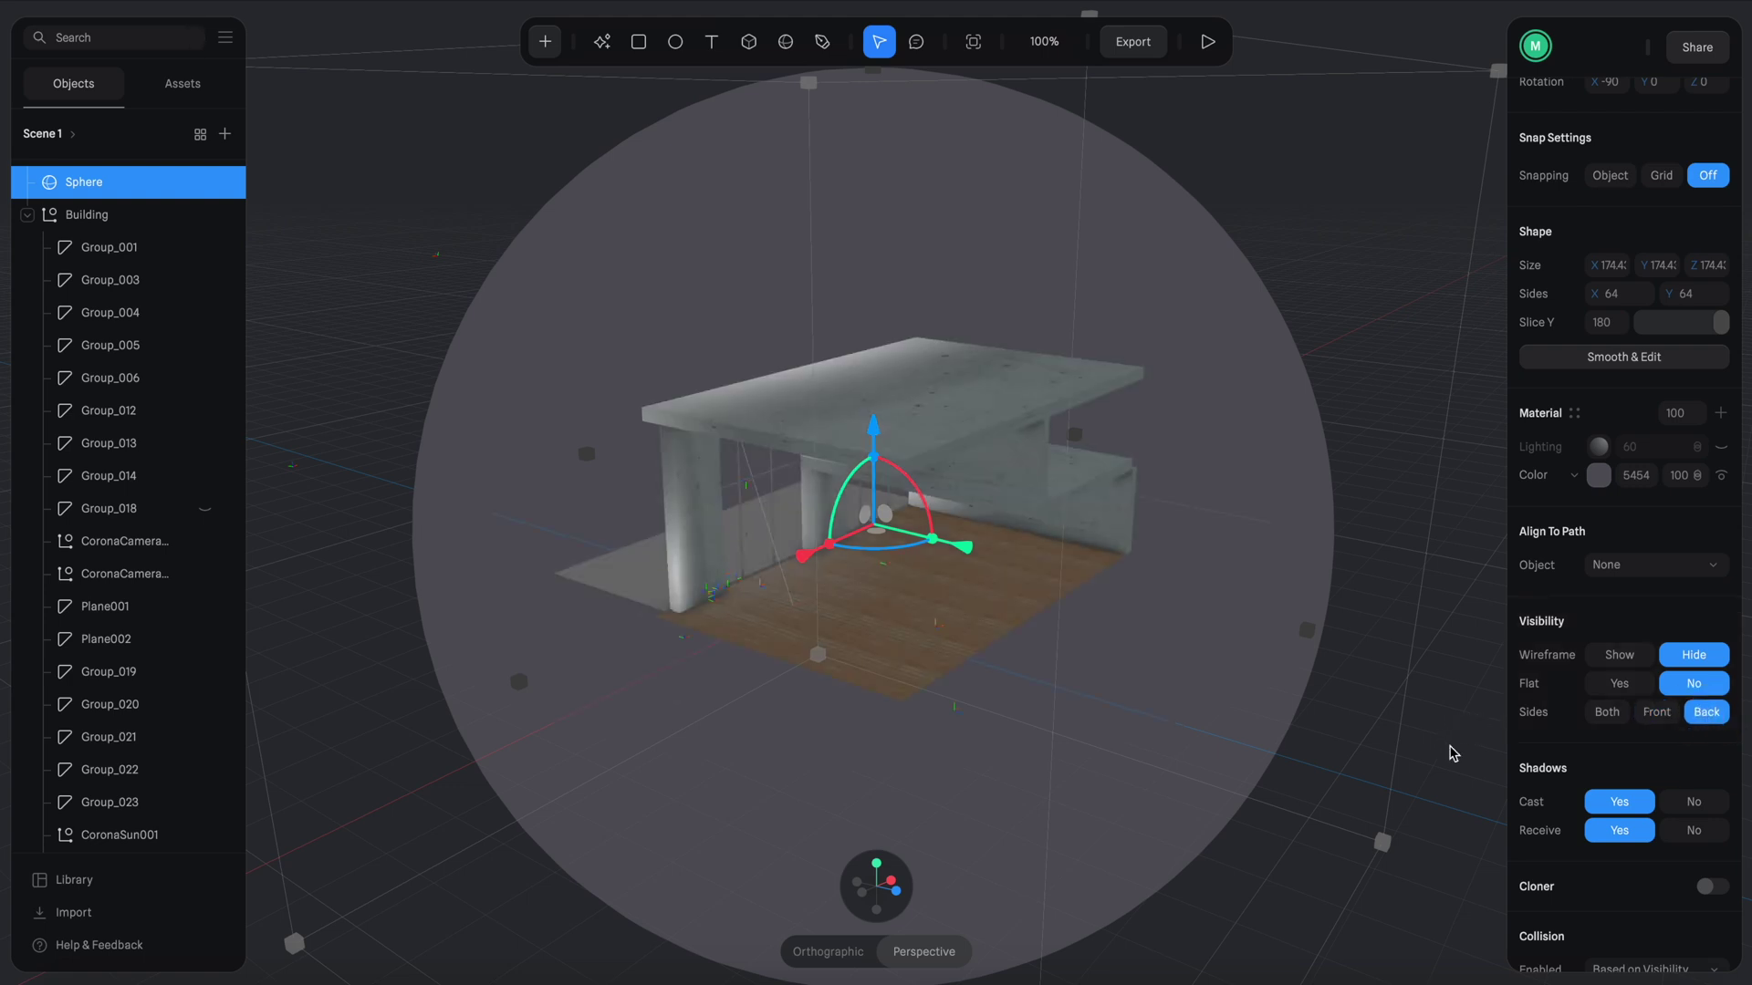
# Disable both casting and receiving of shadows for the sphere.
pyautogui.click(1690, 803)
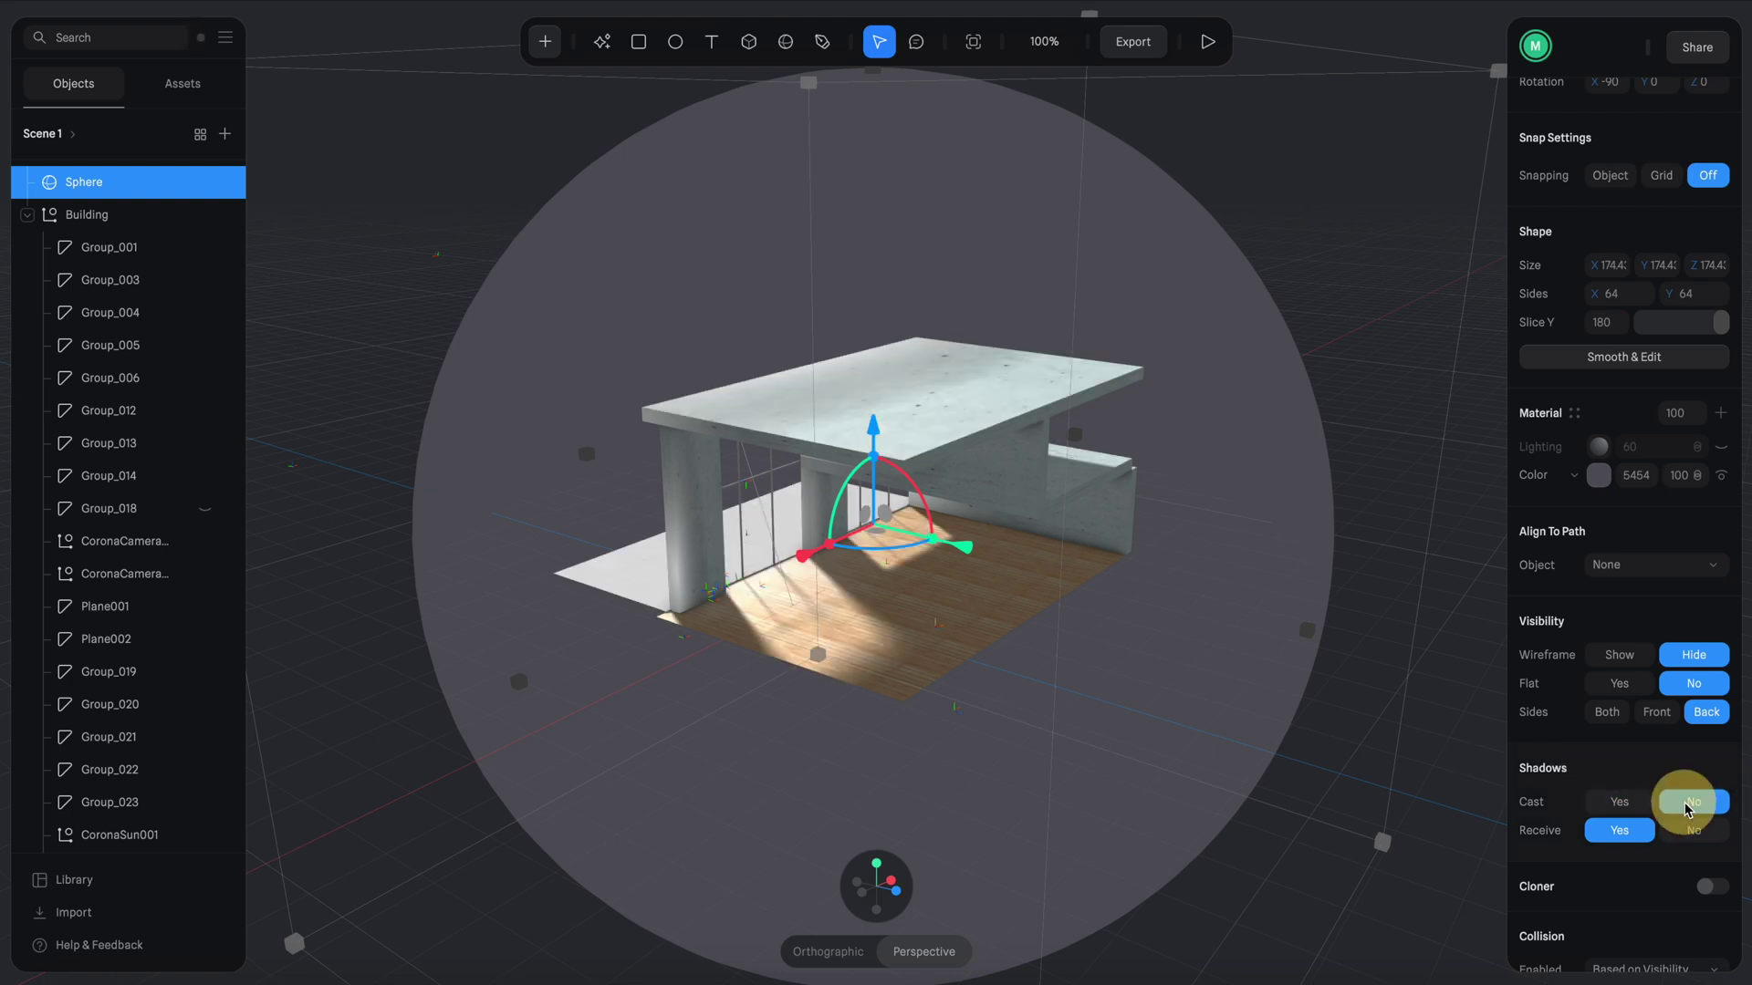
pyautogui.click(1693, 831)
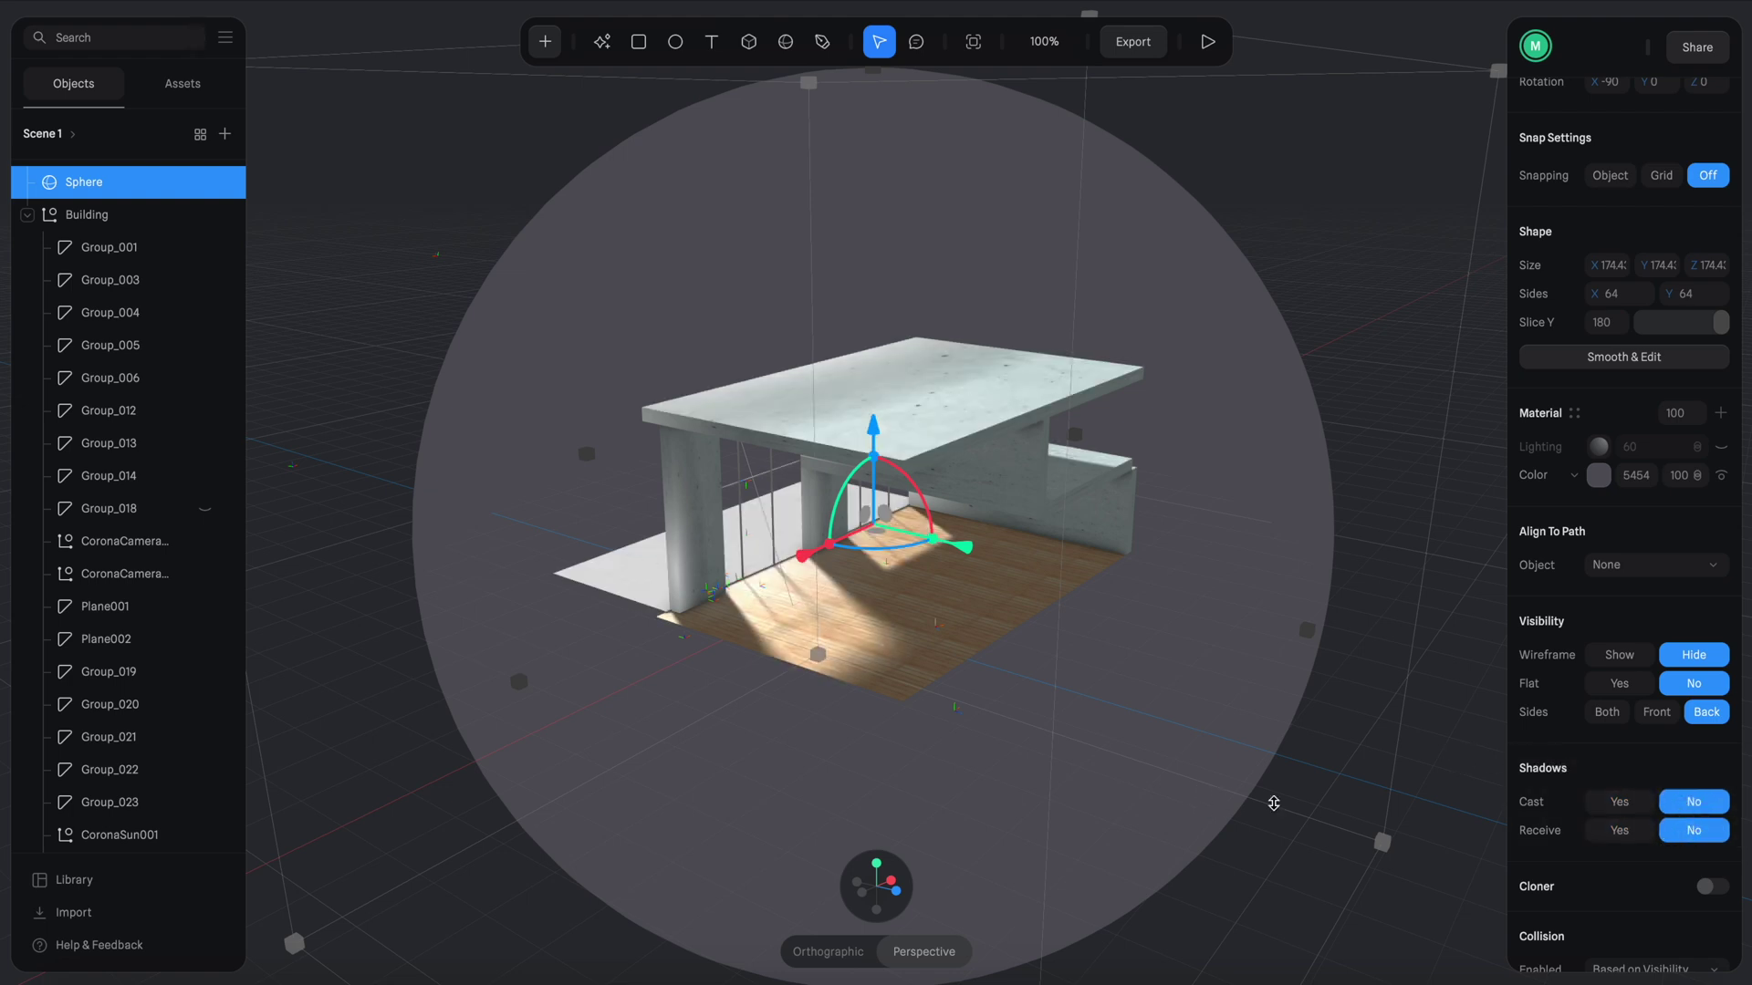
# Change the sphere's Color material layer to an Image layer.
pyautogui.moveTo(1273, 803); pyautogui.dragTo(1294, 769, button='right')
pyautogui.click(1576, 478)
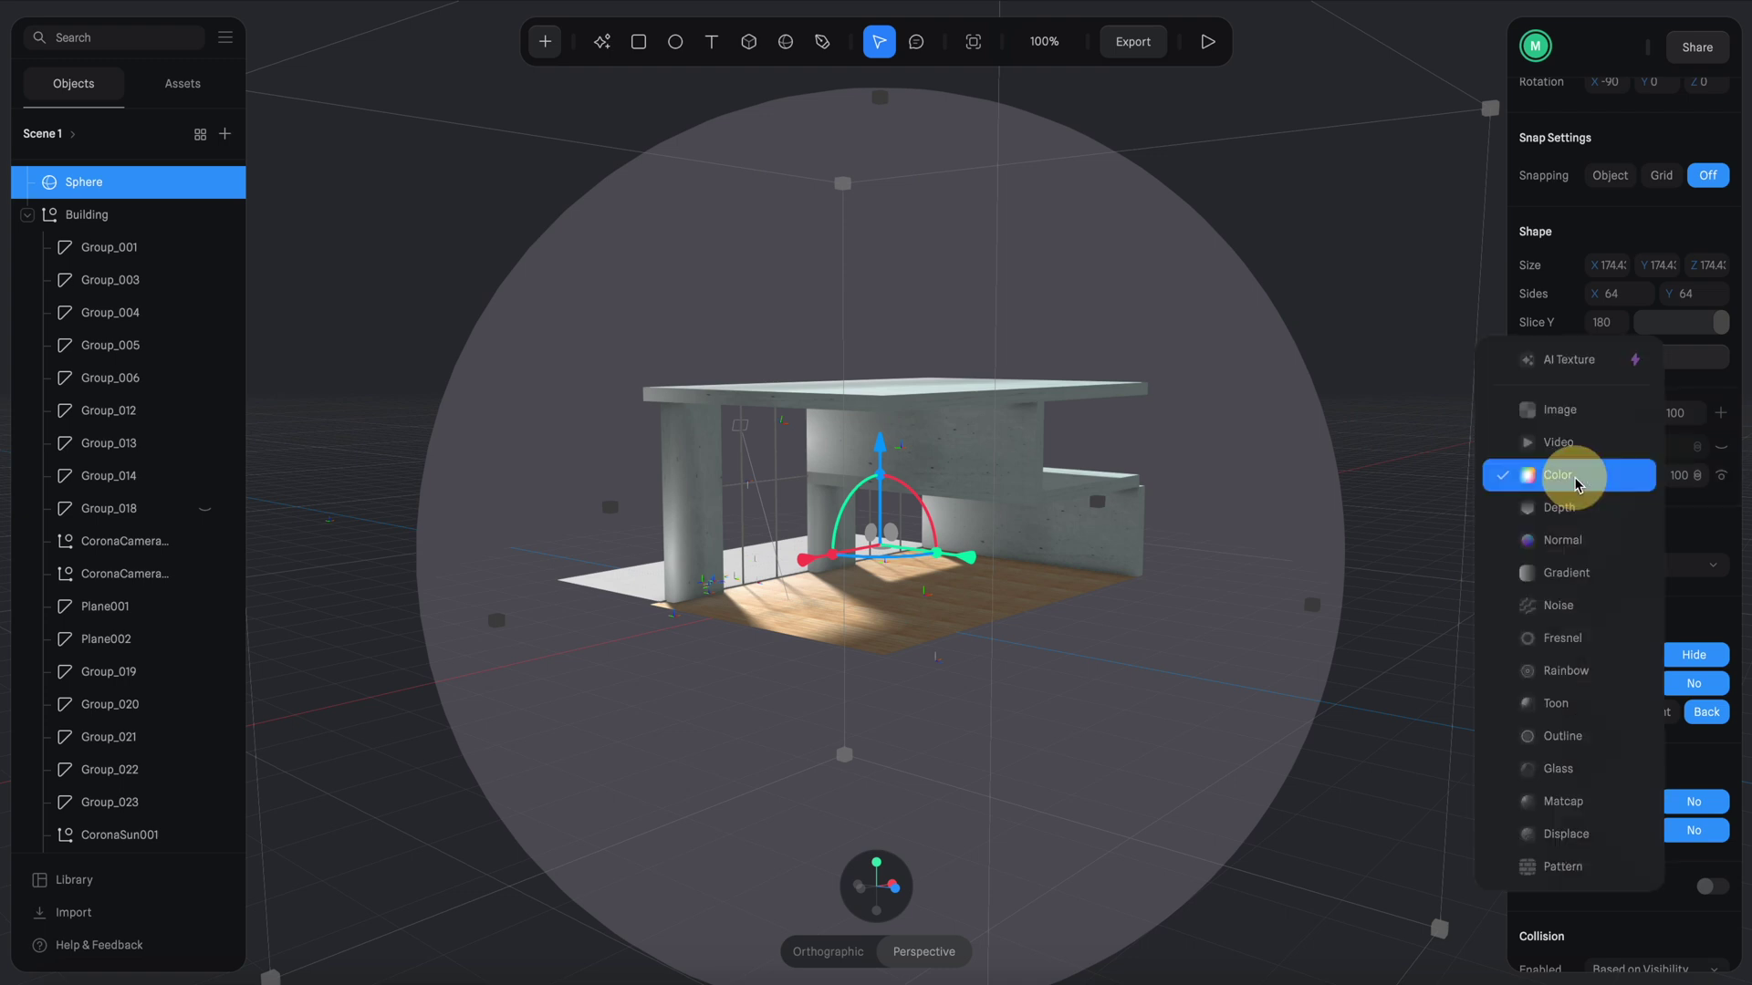
pyautogui.click(1576, 418)
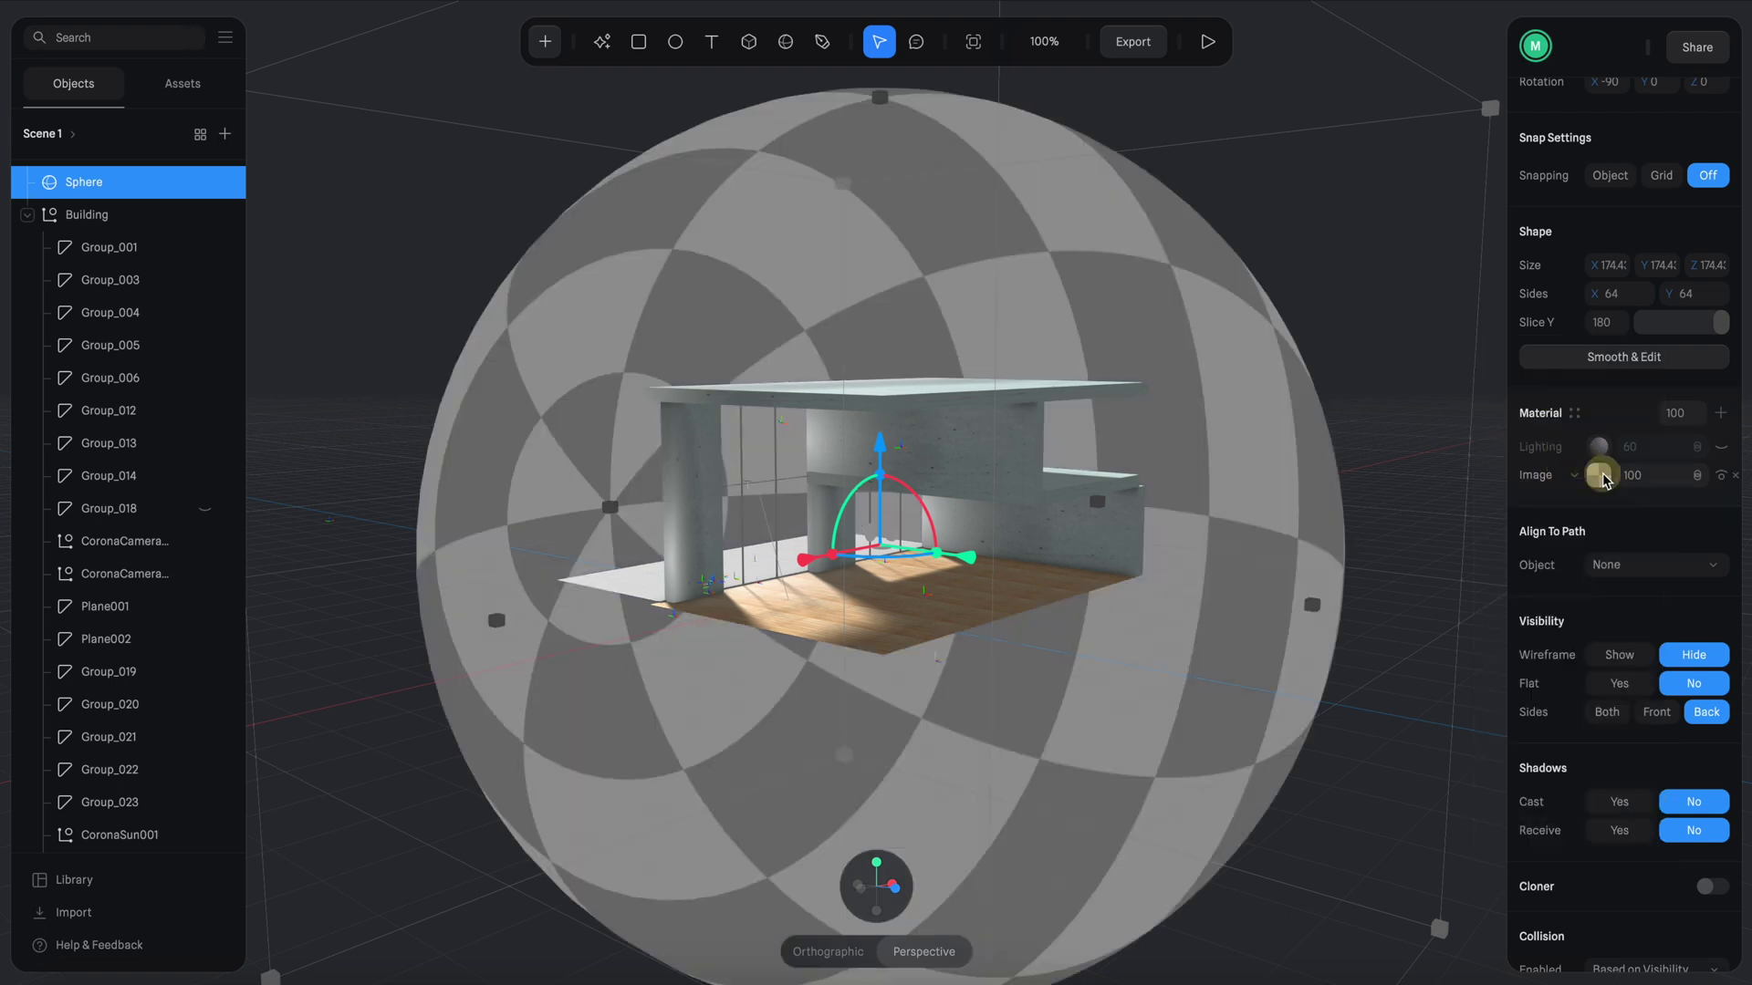
# Load simons_town_rocks.jpg as the texture of the sphere's Image layer.
pyautogui.click(1598, 475)
pyautogui.click(1613, 610)
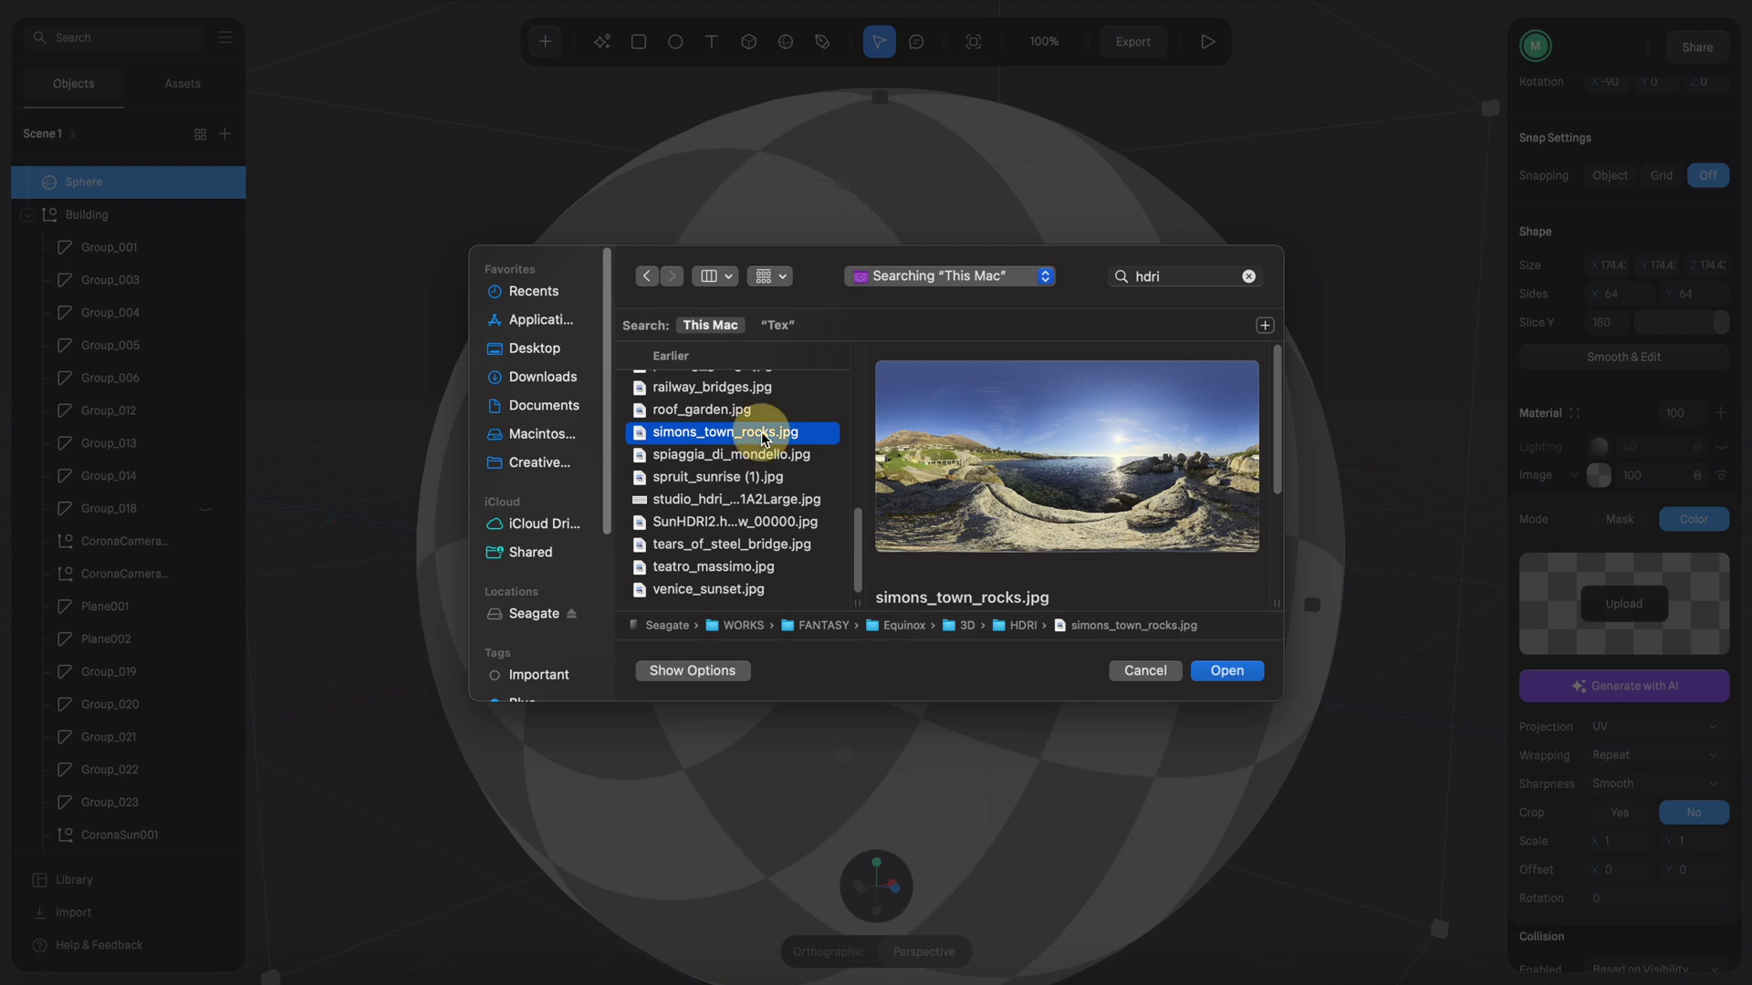
pyautogui.doubleClick(760, 433)
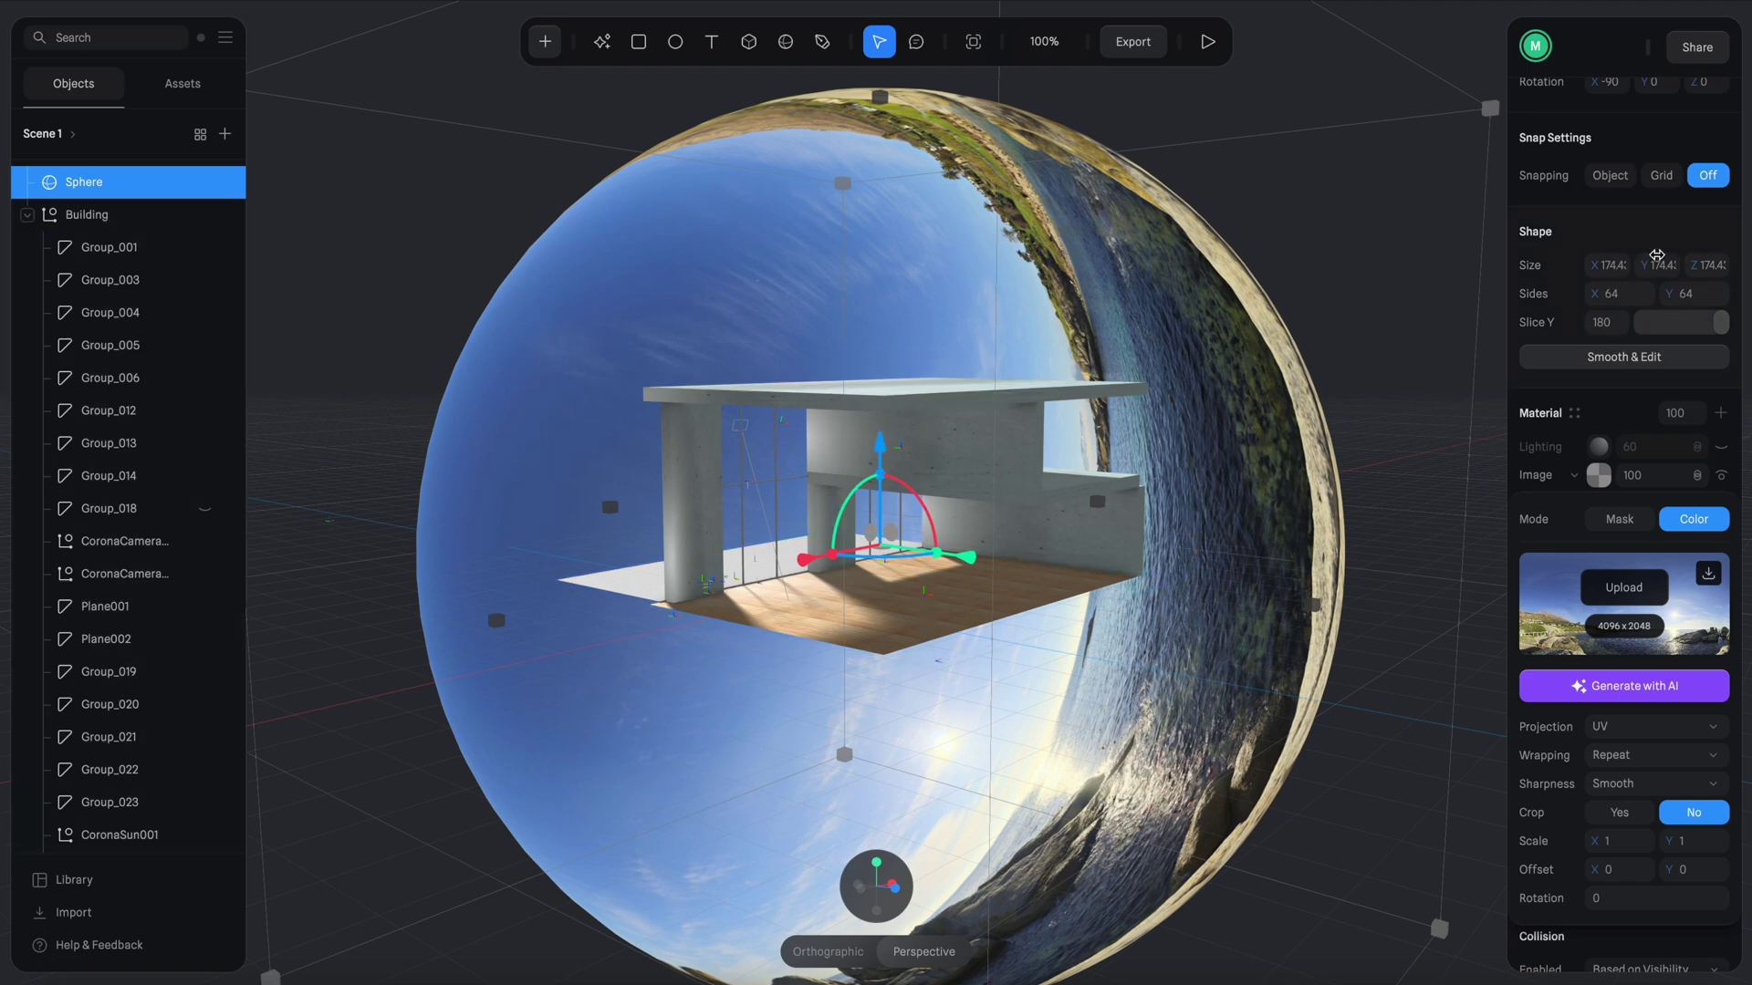
# Set the sphere's X rotation to 0 so the panorama stands upright around the building.
pyautogui.scroll(5, 1648, 290)
pyautogui.click(1619, 331)
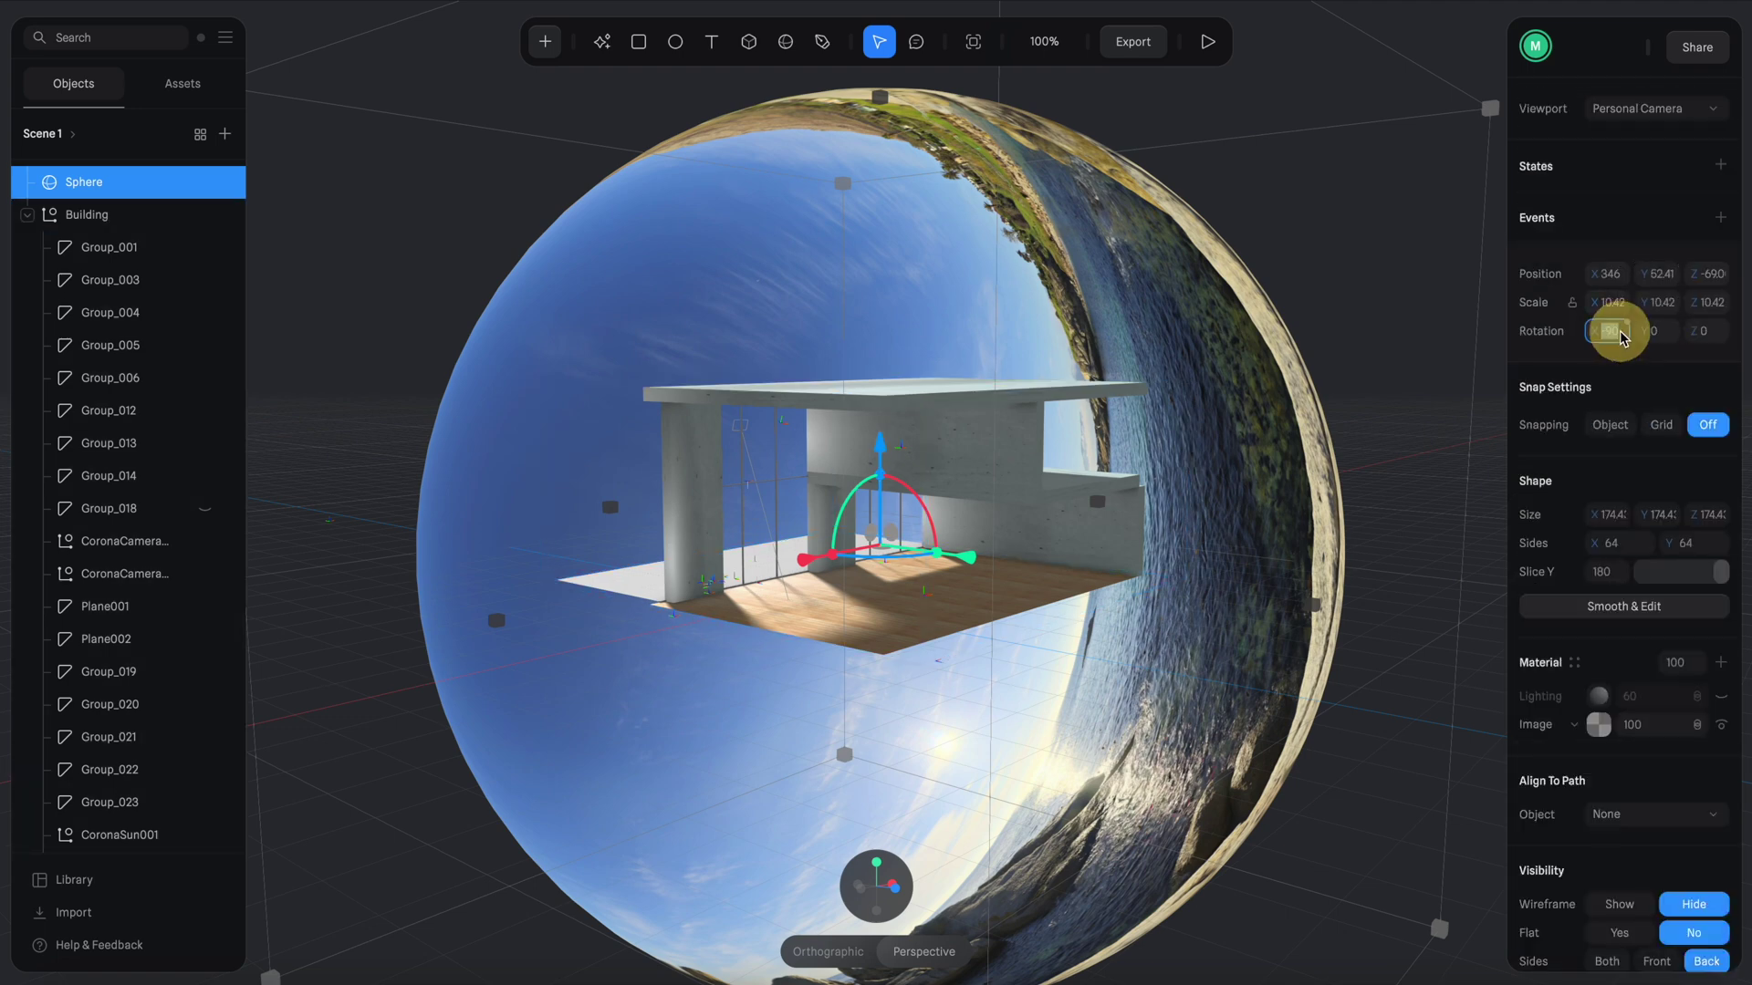
pyautogui.write('0')
pyautogui.press('Return')
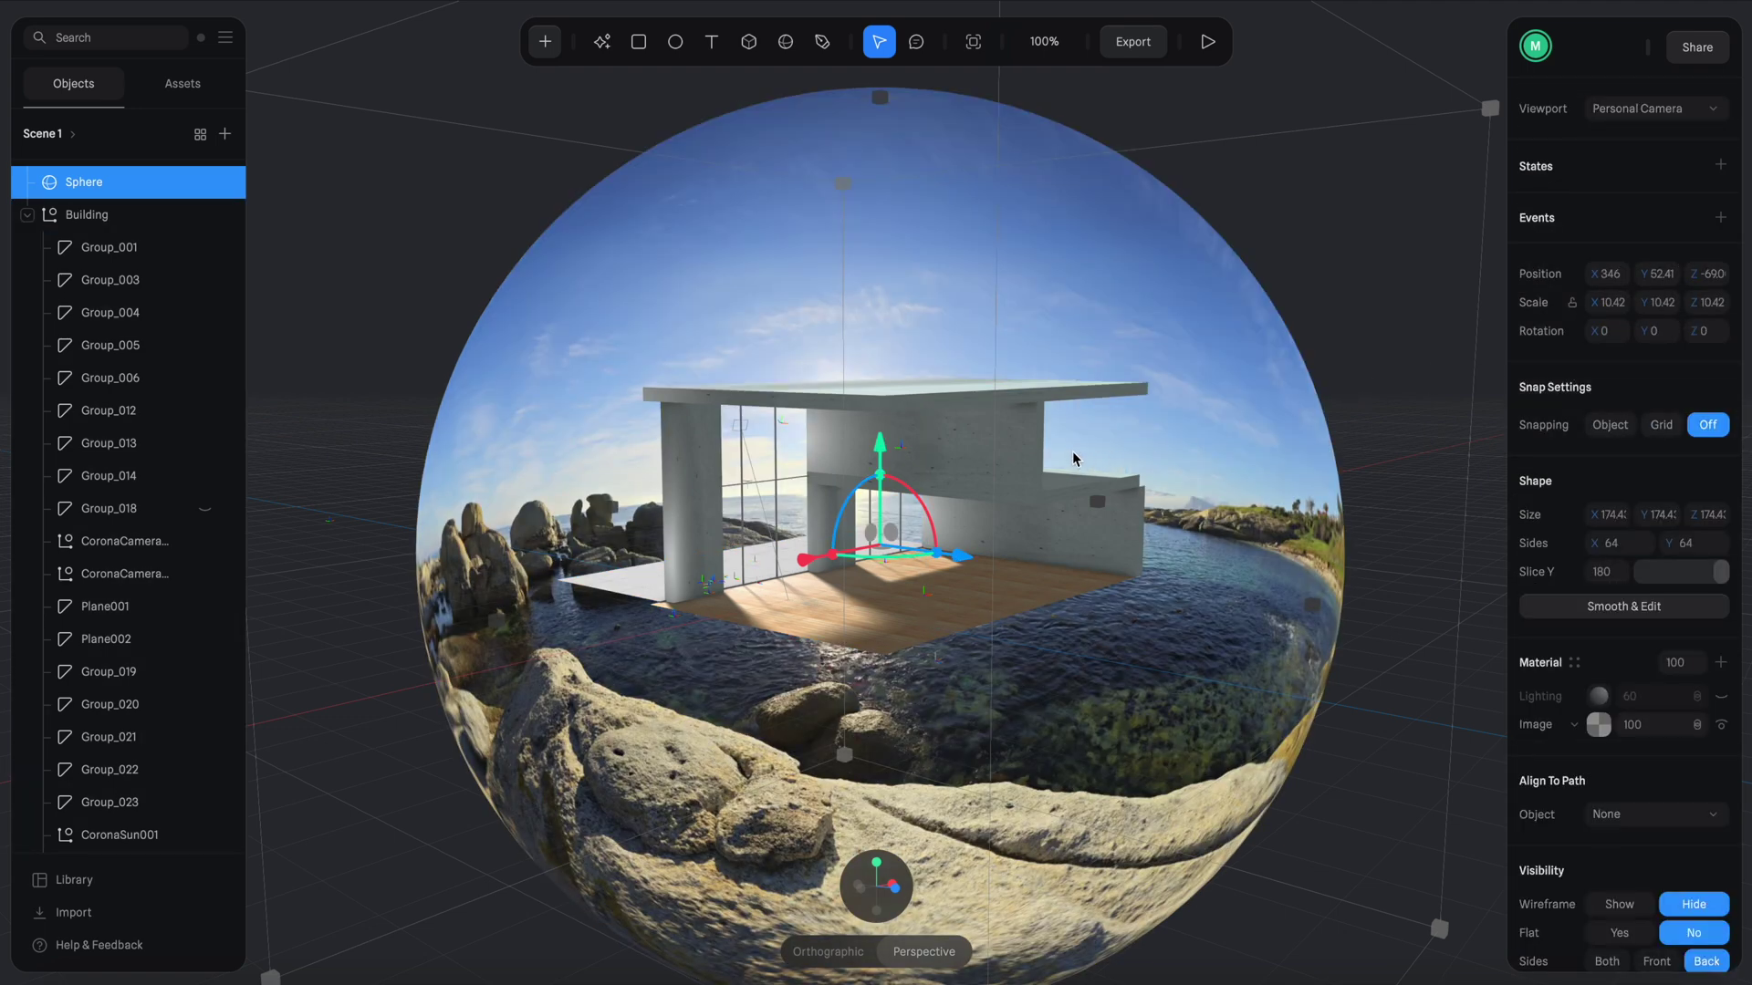
# Rotate the sphere about its Y axis to about 29.5 and preview the sun and sea through the windows.
pyautogui.scroll(10, 885, 572)
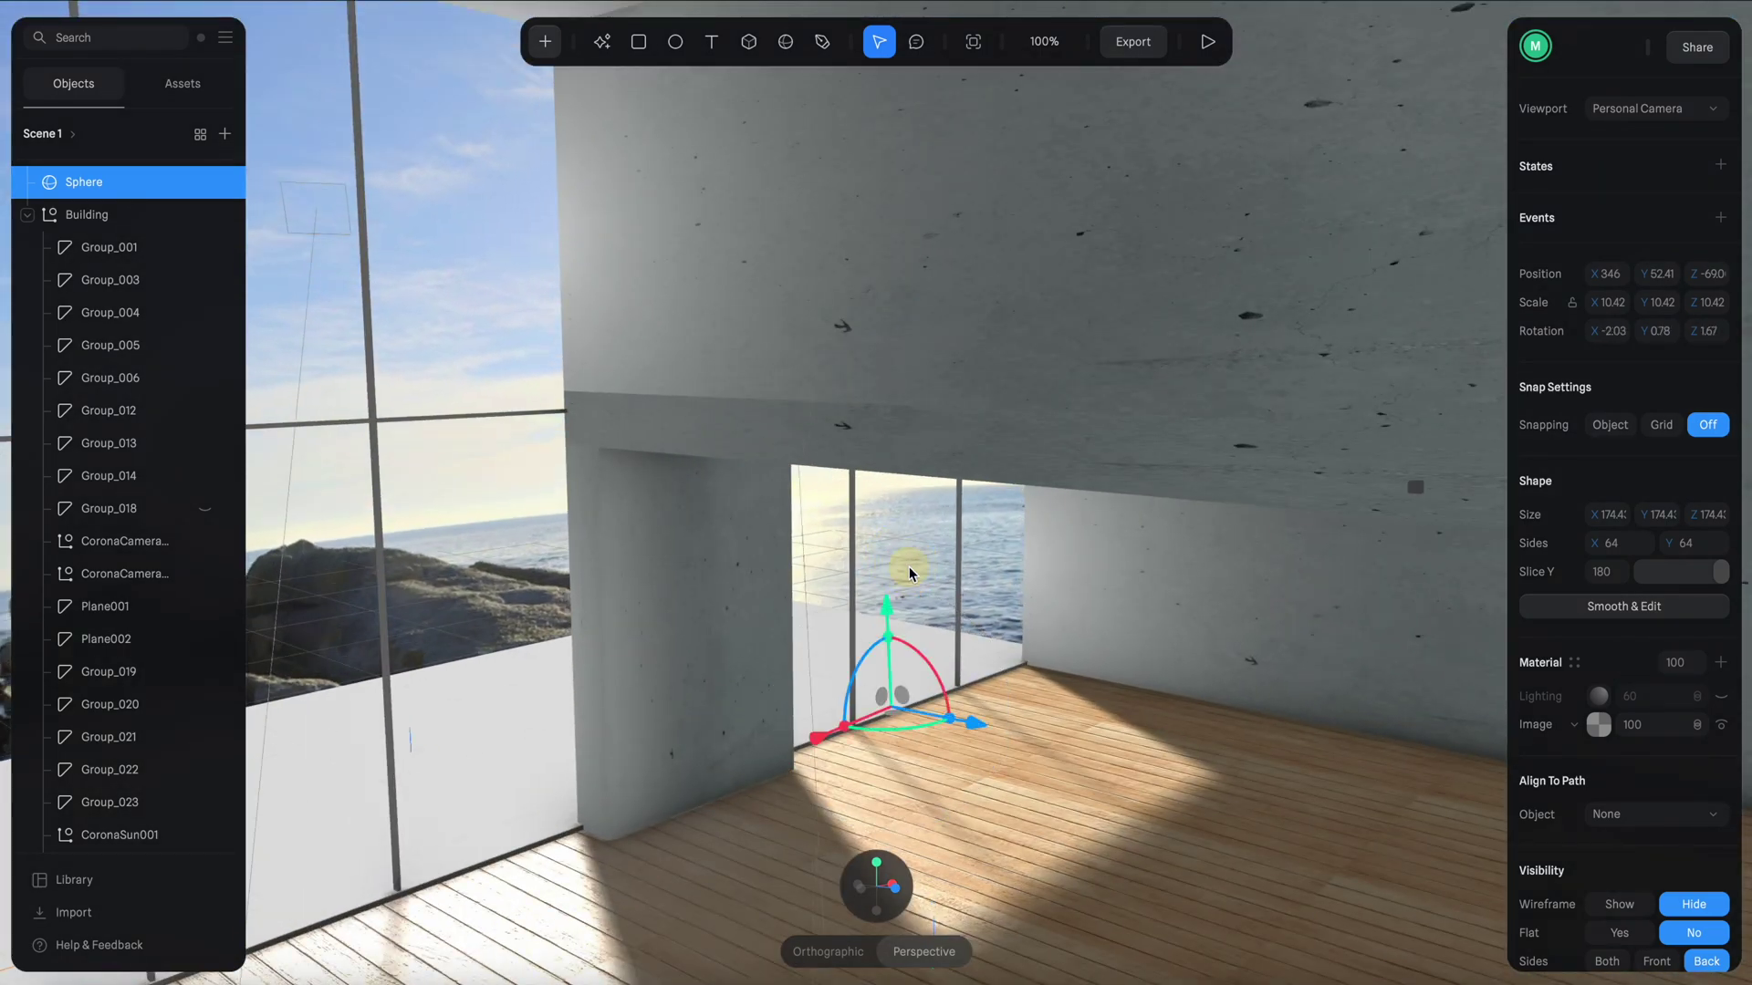
pyautogui.click(1207, 41)
pyautogui.moveTo(1284, 614); pyautogui.dragTo(1258, 640)
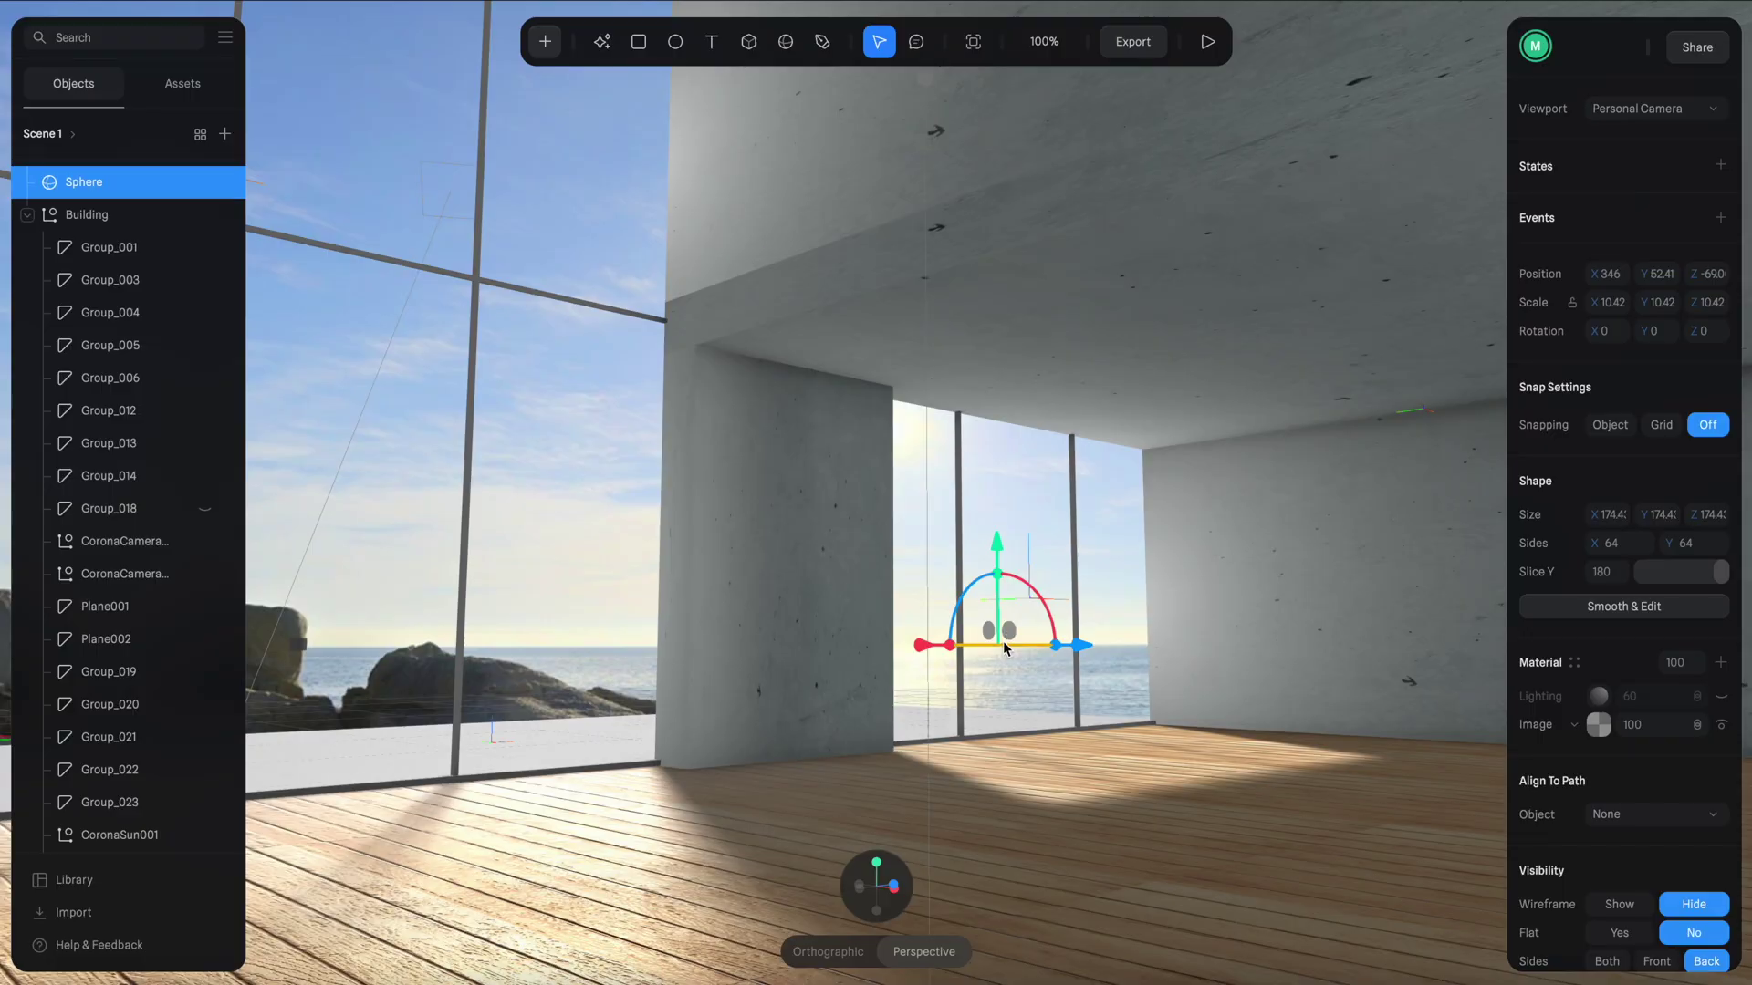
pyautogui.moveTo(999, 644); pyautogui.dragTo(1078, 633)
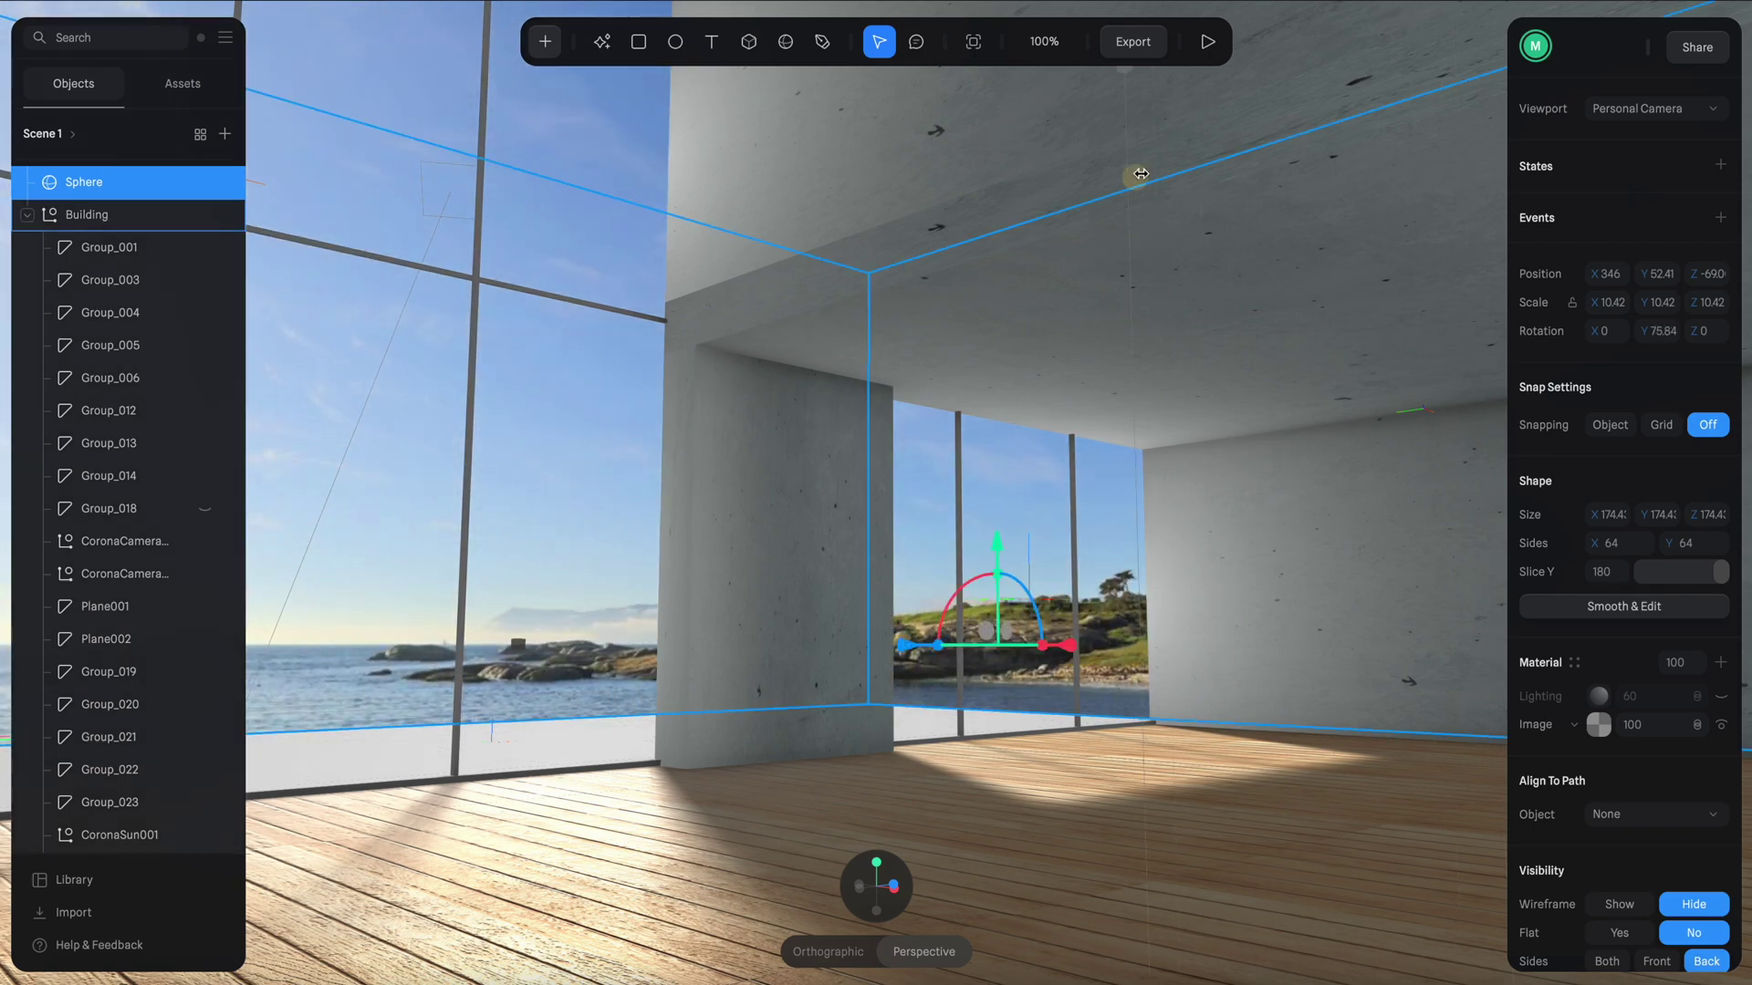
pyautogui.click(1212, 41)
pyautogui.moveTo(1102, 613); pyautogui.dragTo(1170, 605)
pyautogui.press('Escape')
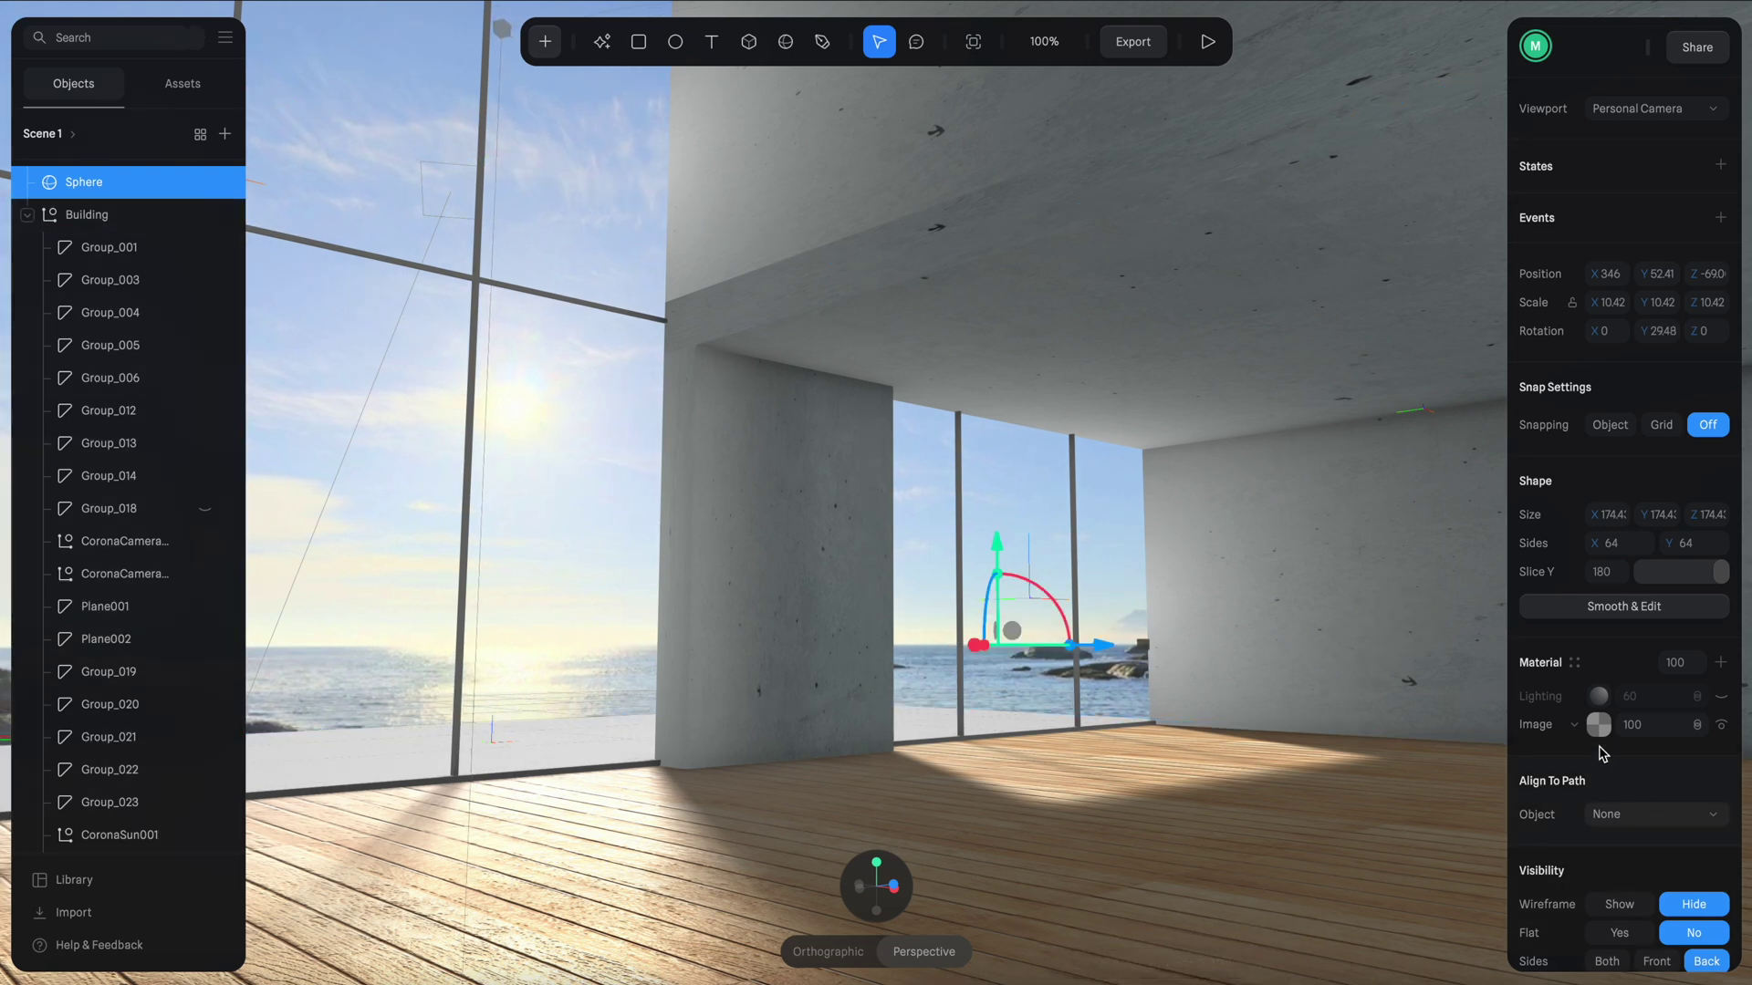
# Import porsche.fbx from the models folder into the scene inside the building.
pyautogui.keyDown('alt'); pyautogui.moveTo(1233, 741); pyautogui.dragTo(983, 926); pyautogui.keyUp('alt')
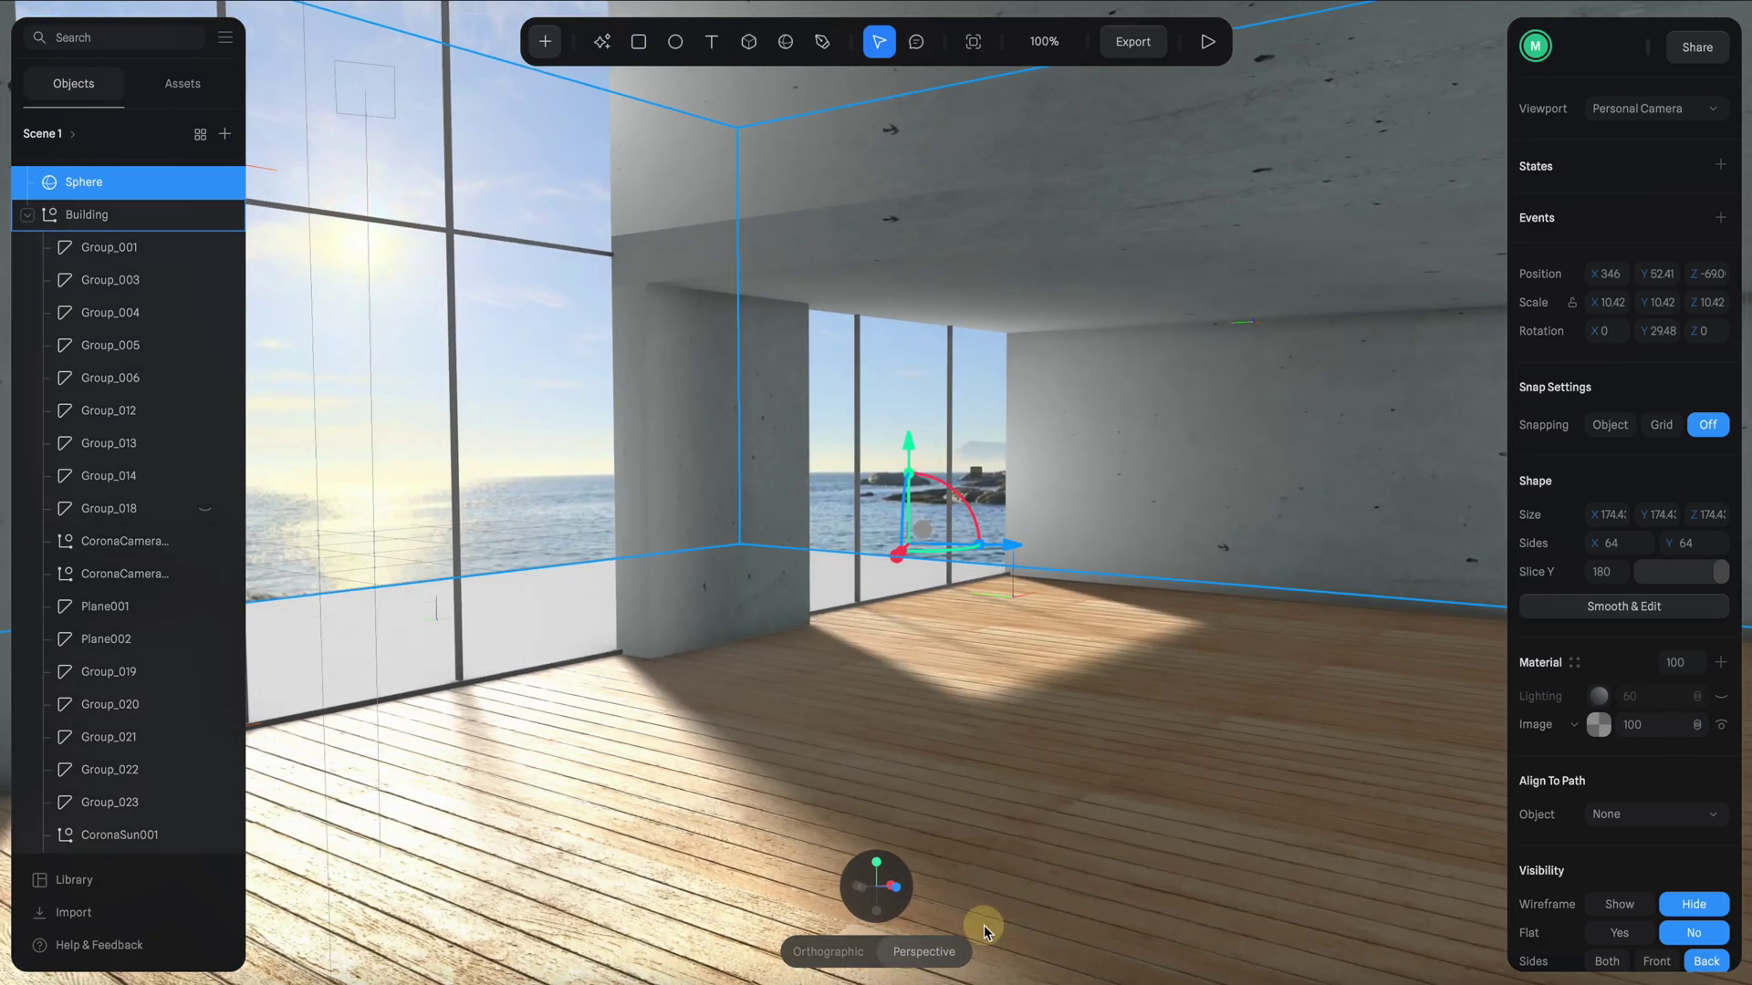
pyautogui.moveTo(949, 710); pyautogui.dragTo(741, 799)
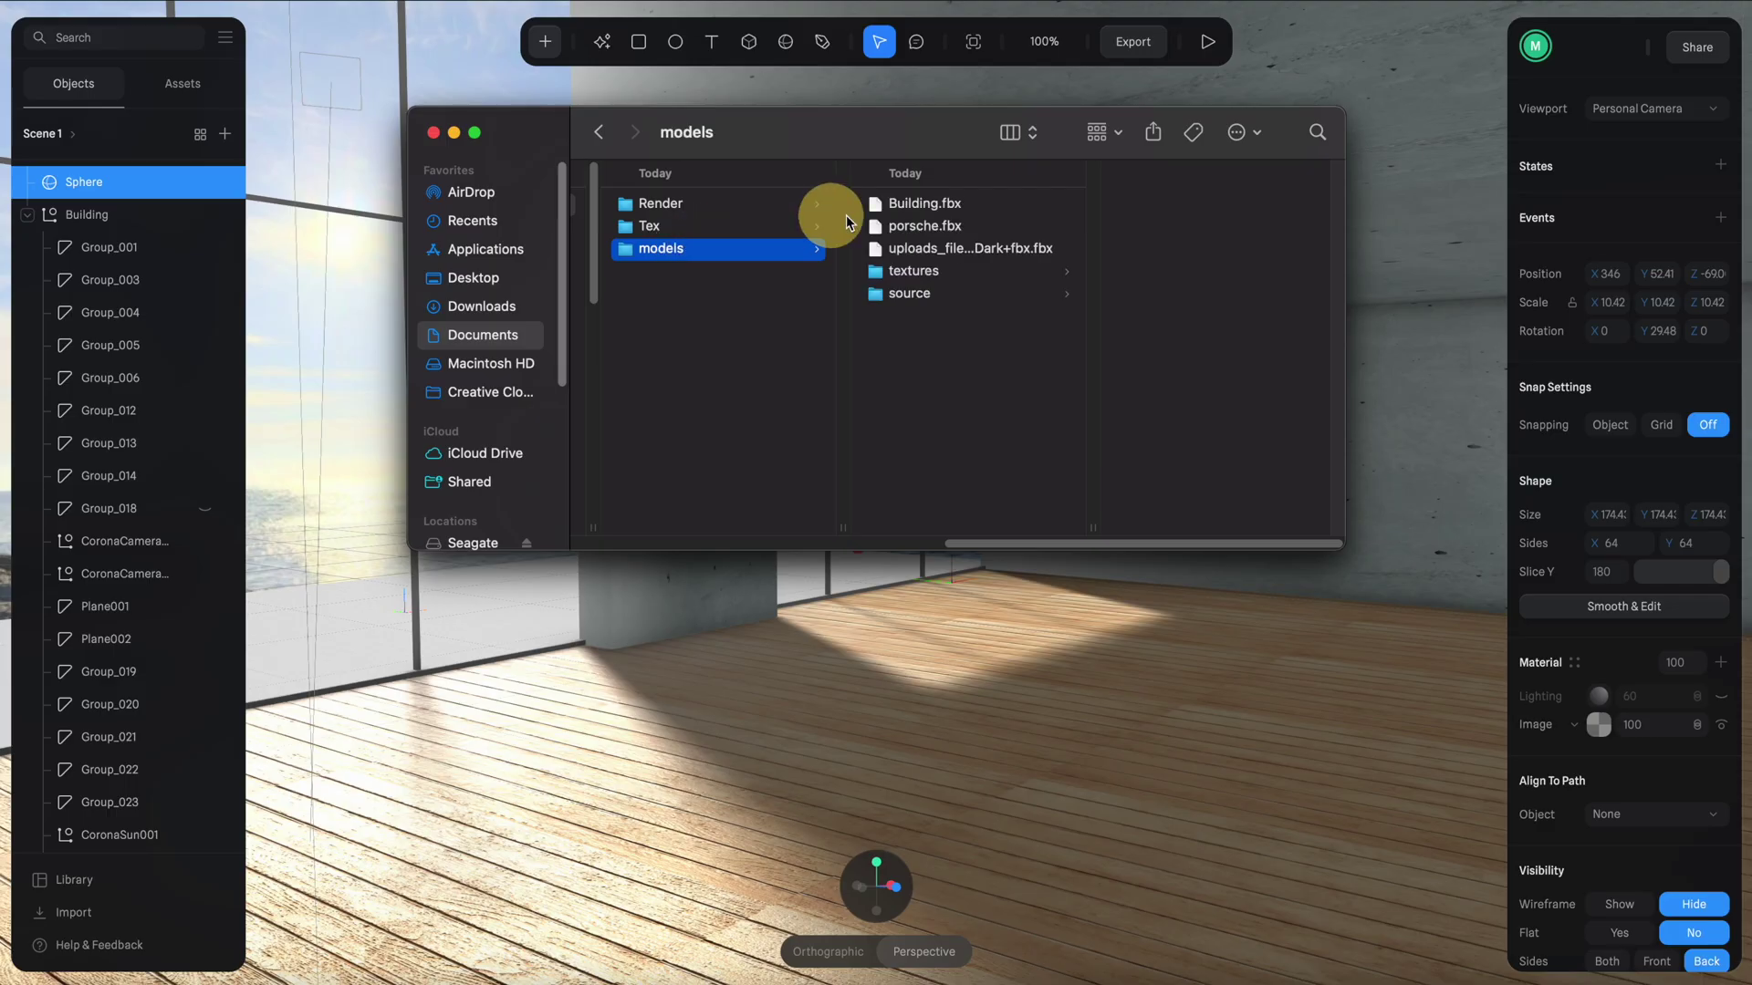
pyautogui.click(930, 225)
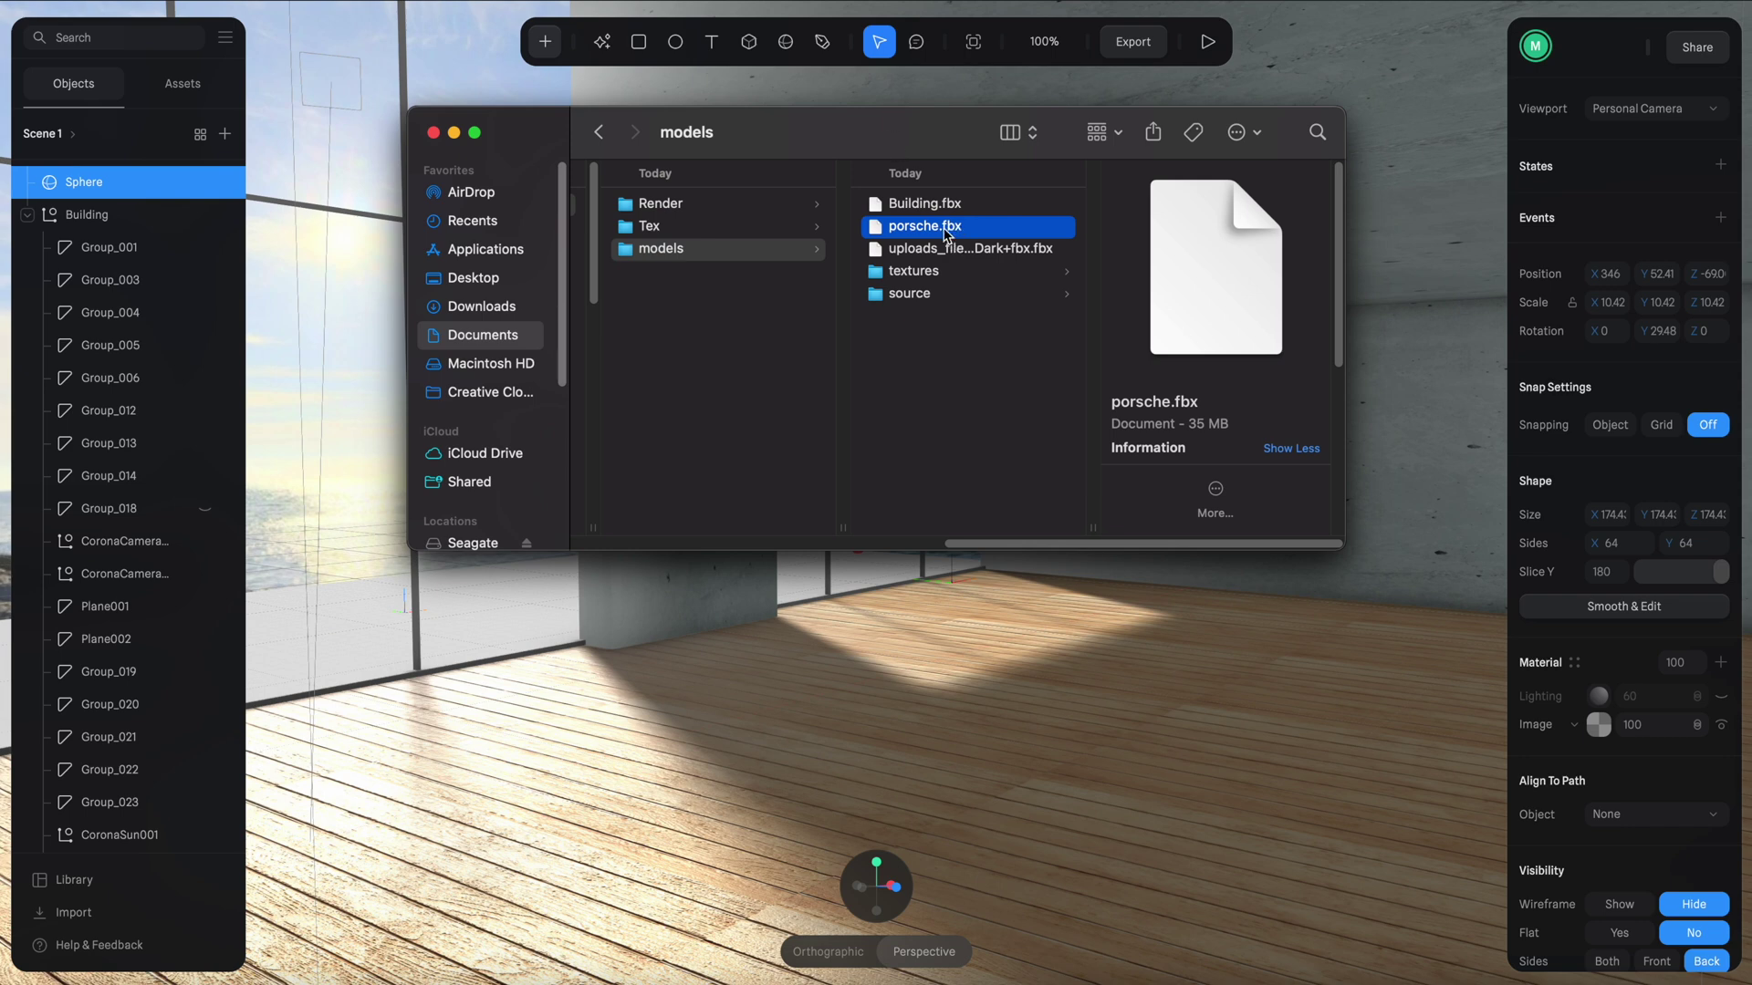
pyautogui.moveTo(945, 233); pyautogui.dragTo(1012, 715)
pyautogui.click(979, 542)
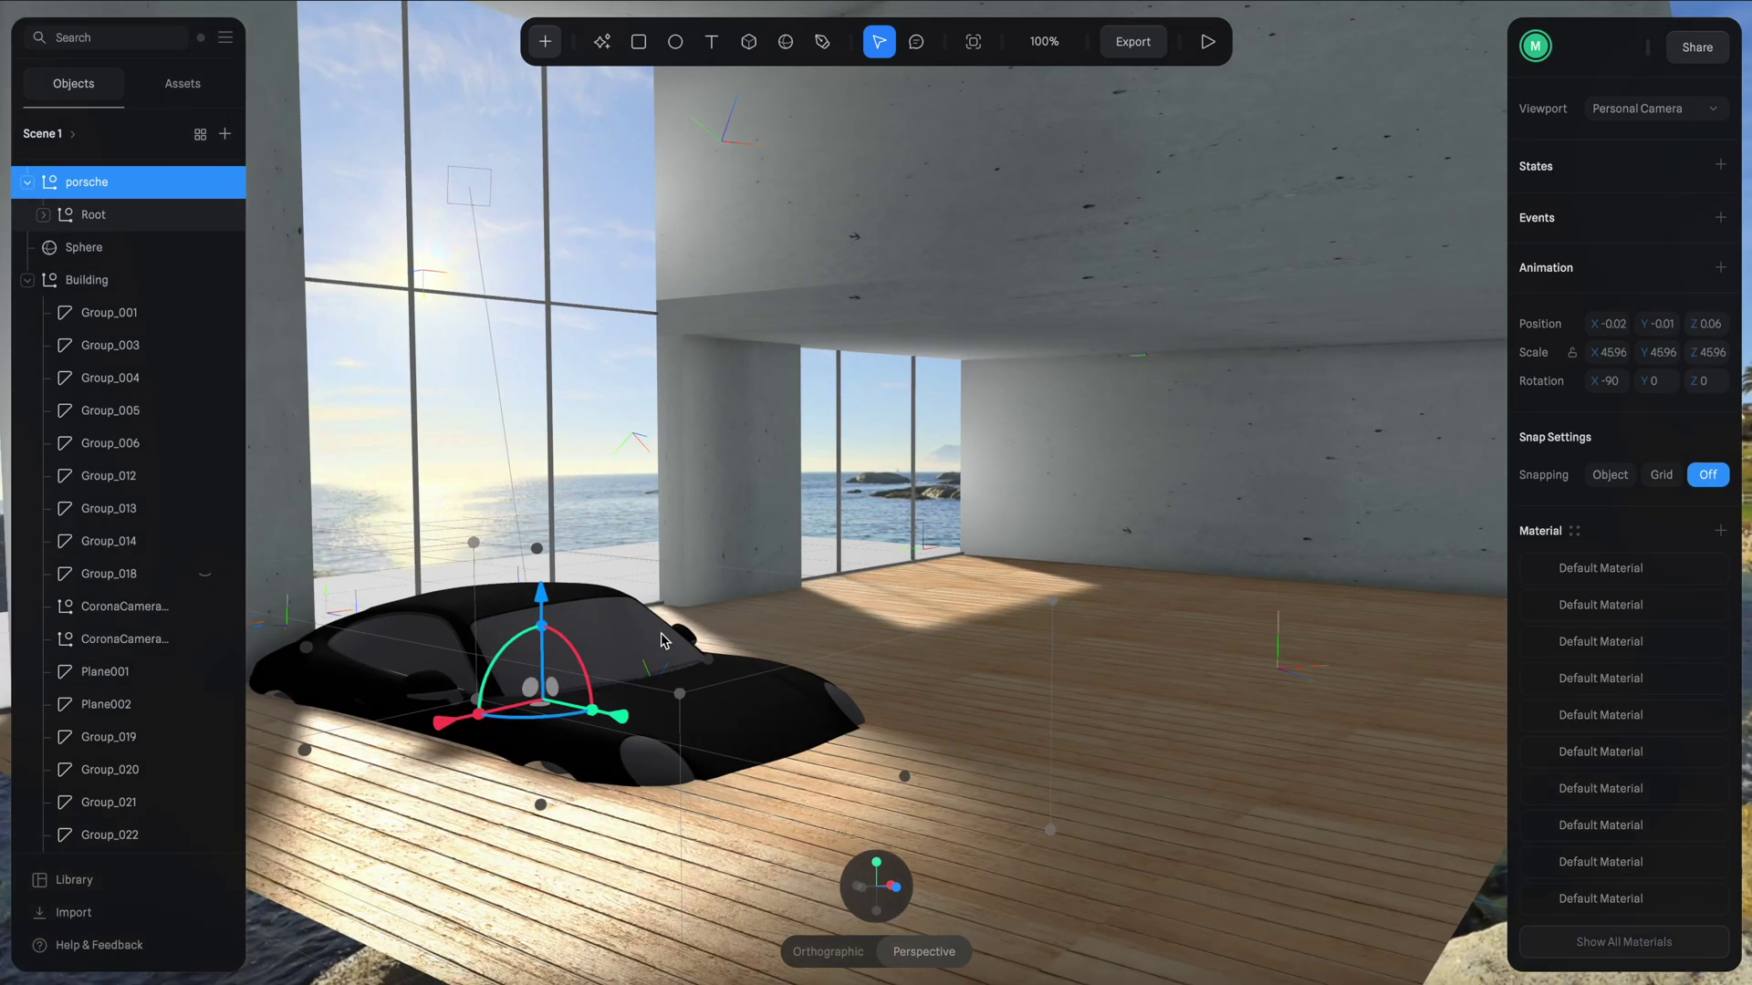
# Raise the Porsche to a Y position of about 55.4 and delete the unneeded object in front of it.
pyautogui.moveTo(543, 617); pyautogui.dragTo(592, 494)
pyautogui.doubleClick(964, 711)
pyautogui.doubleClick(965, 710)
pyautogui.press('Delete')
pyautogui.click(852, 660)
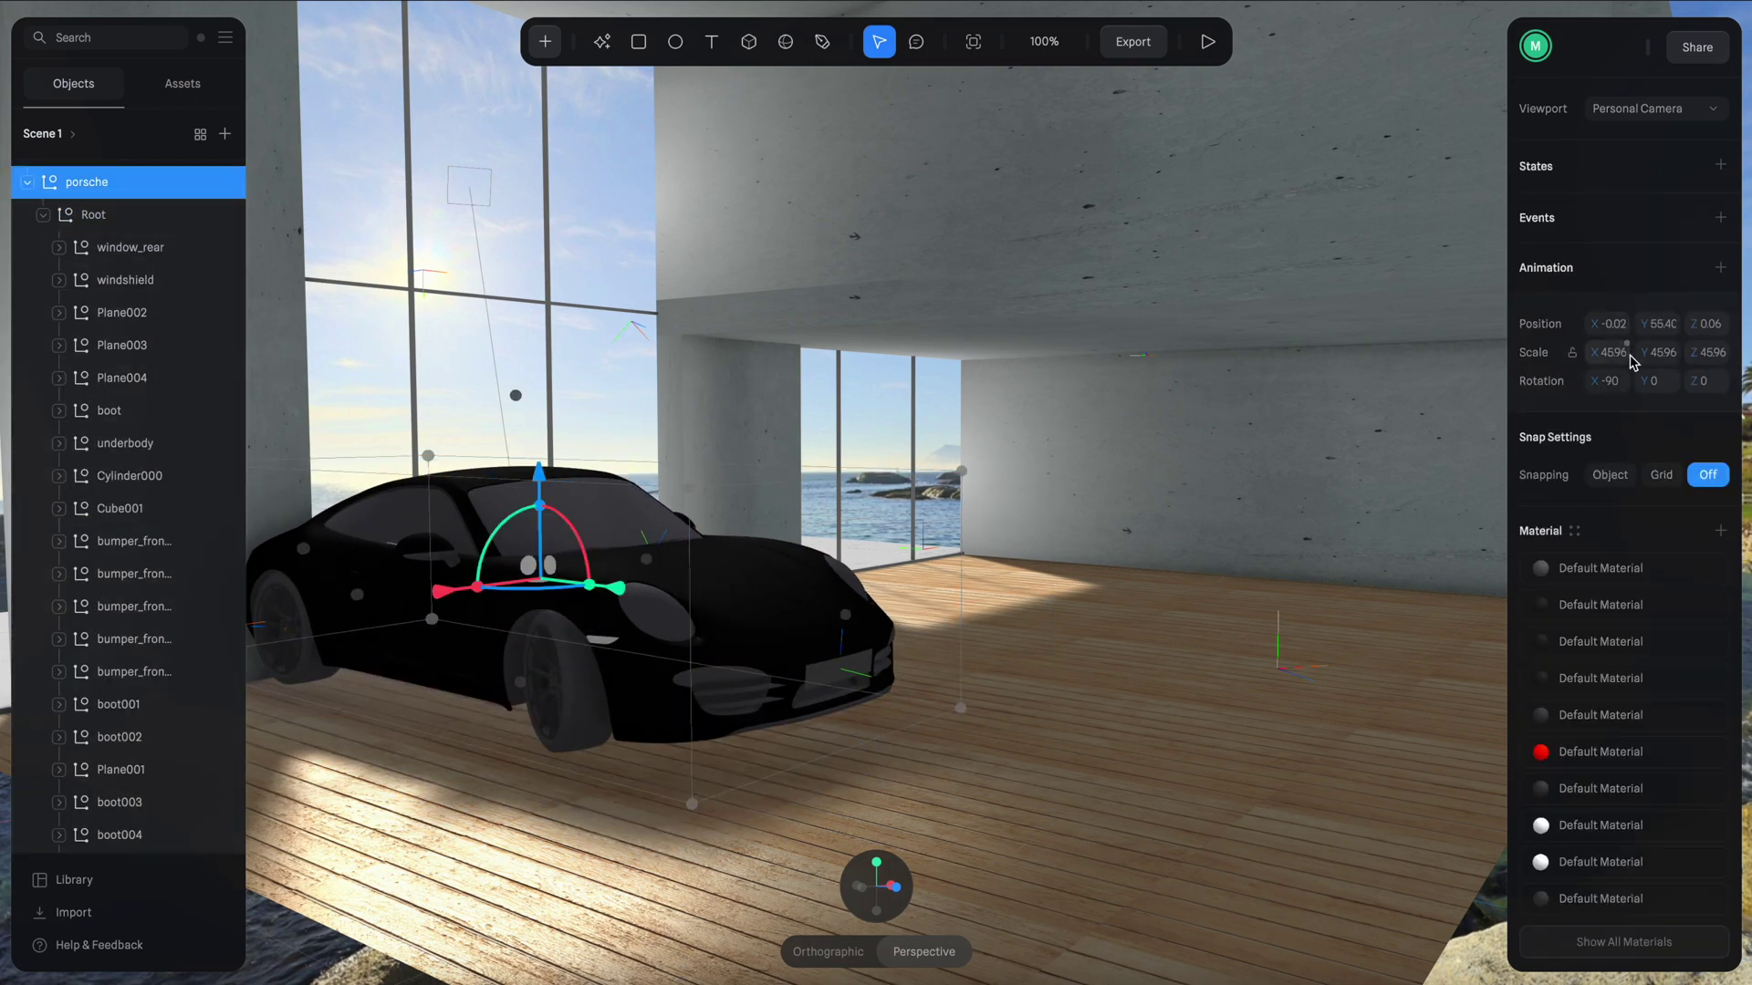
# Scale the Porsche to about 27.82, set its Z rotation to -90 and place it on the floor near the windows.
pyautogui.click(1656, 382)
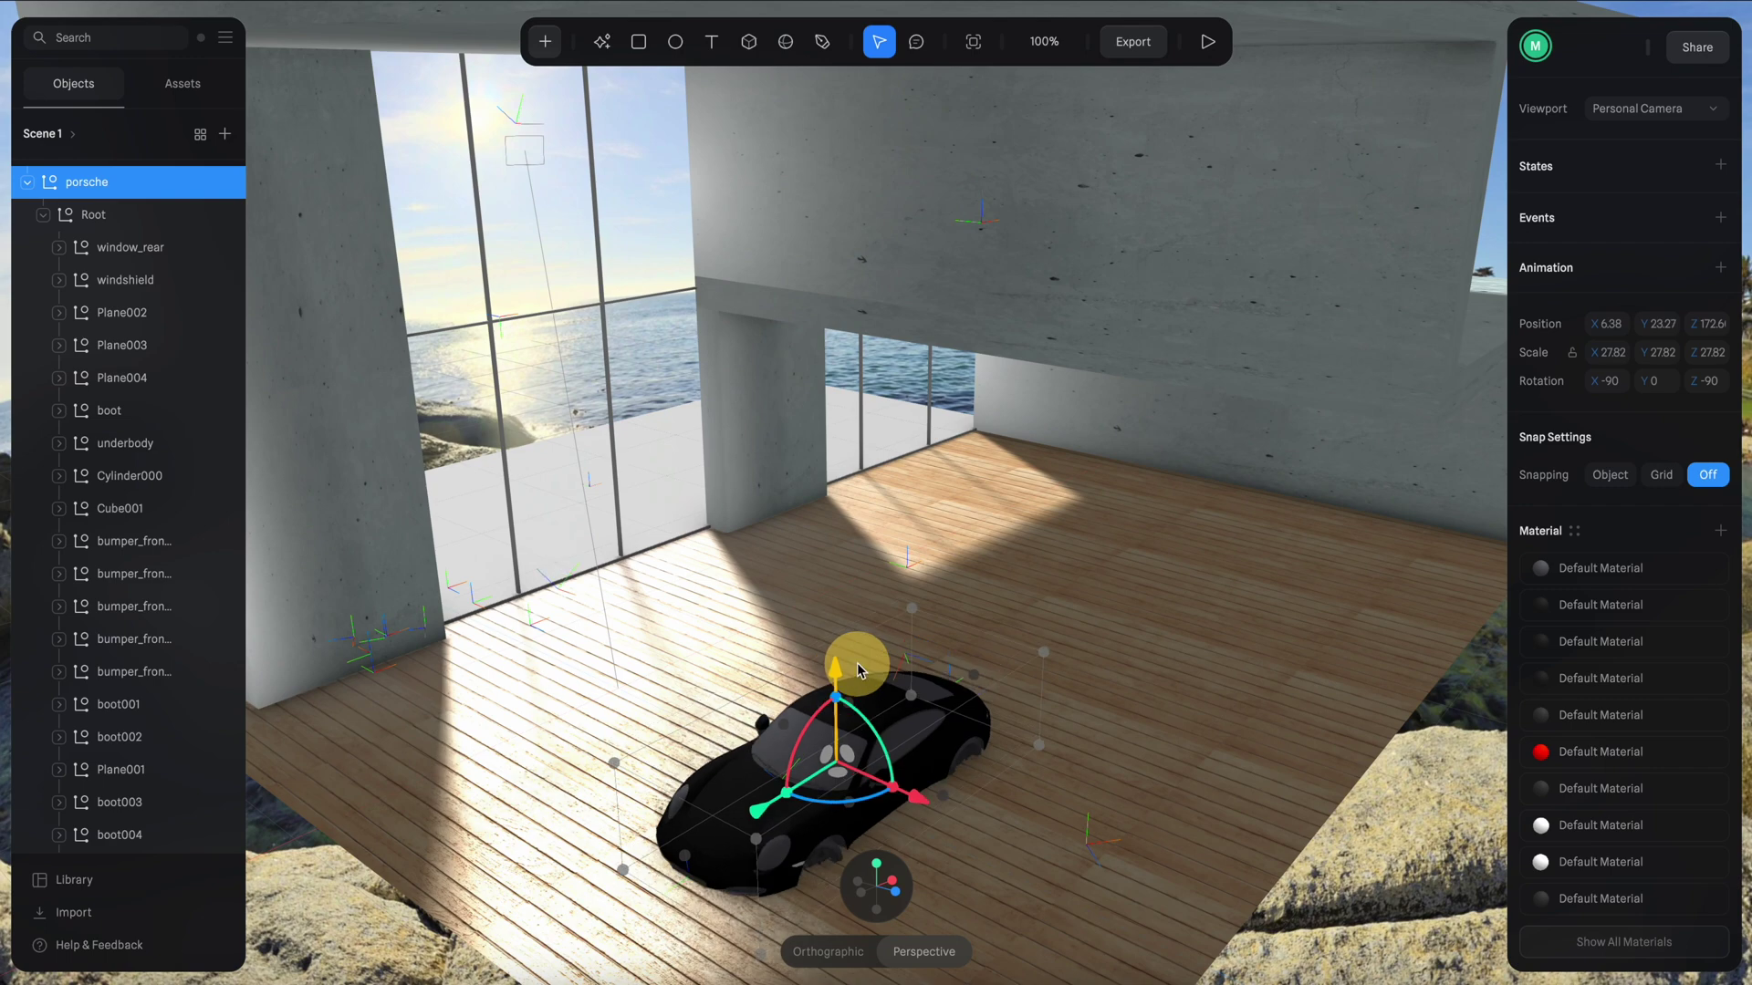
pyautogui.moveTo(857, 665); pyautogui.dragTo(747, 759)
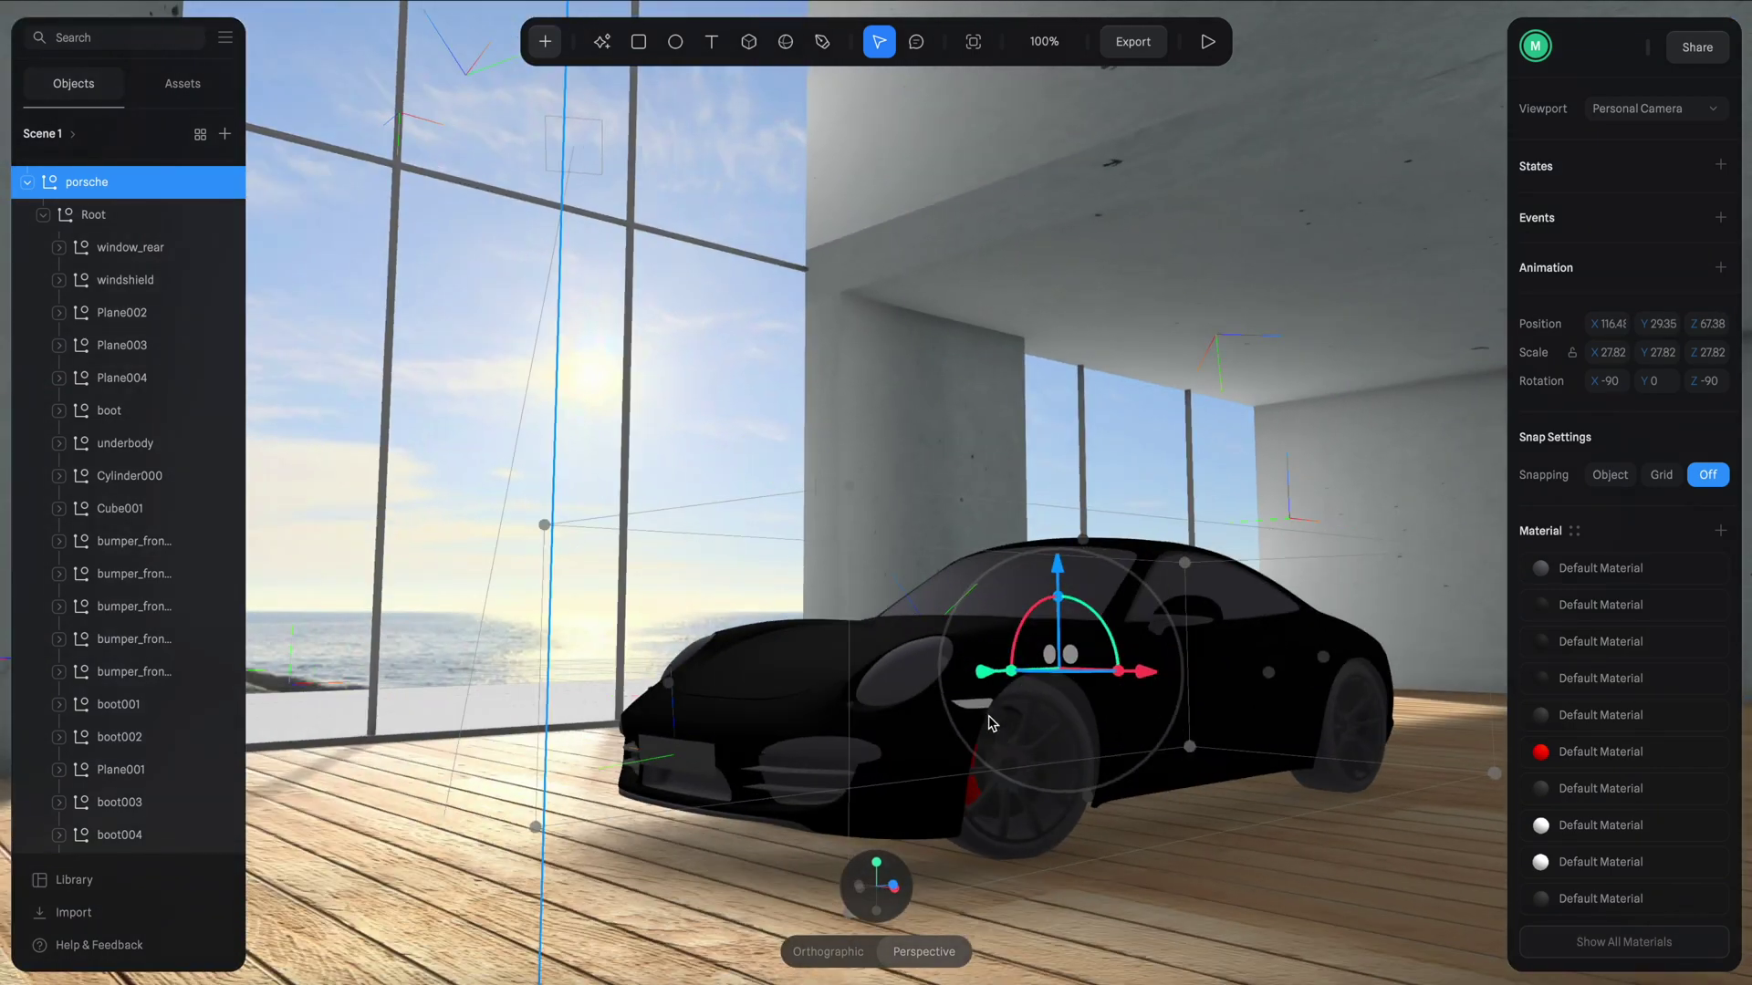
# Identify the car's main body mesh, the first boot011_0, and change its color to a neutral near-white.
pyautogui.click(695, 737)
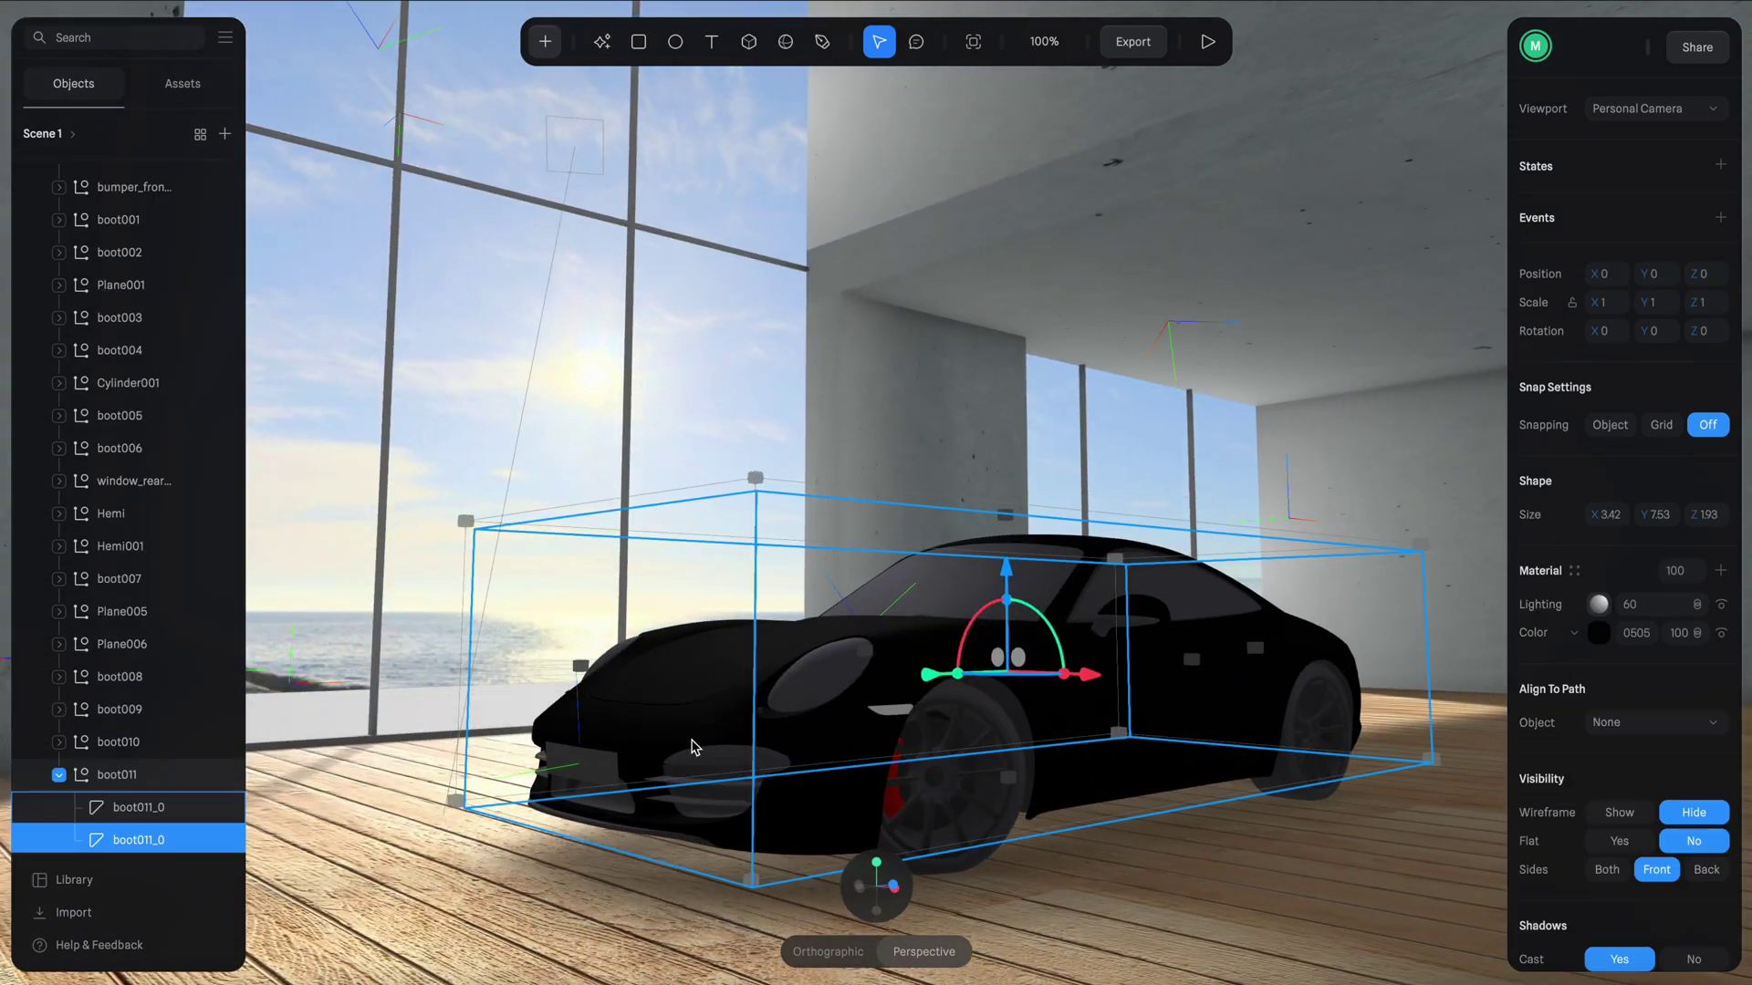
pyautogui.click(704, 719)
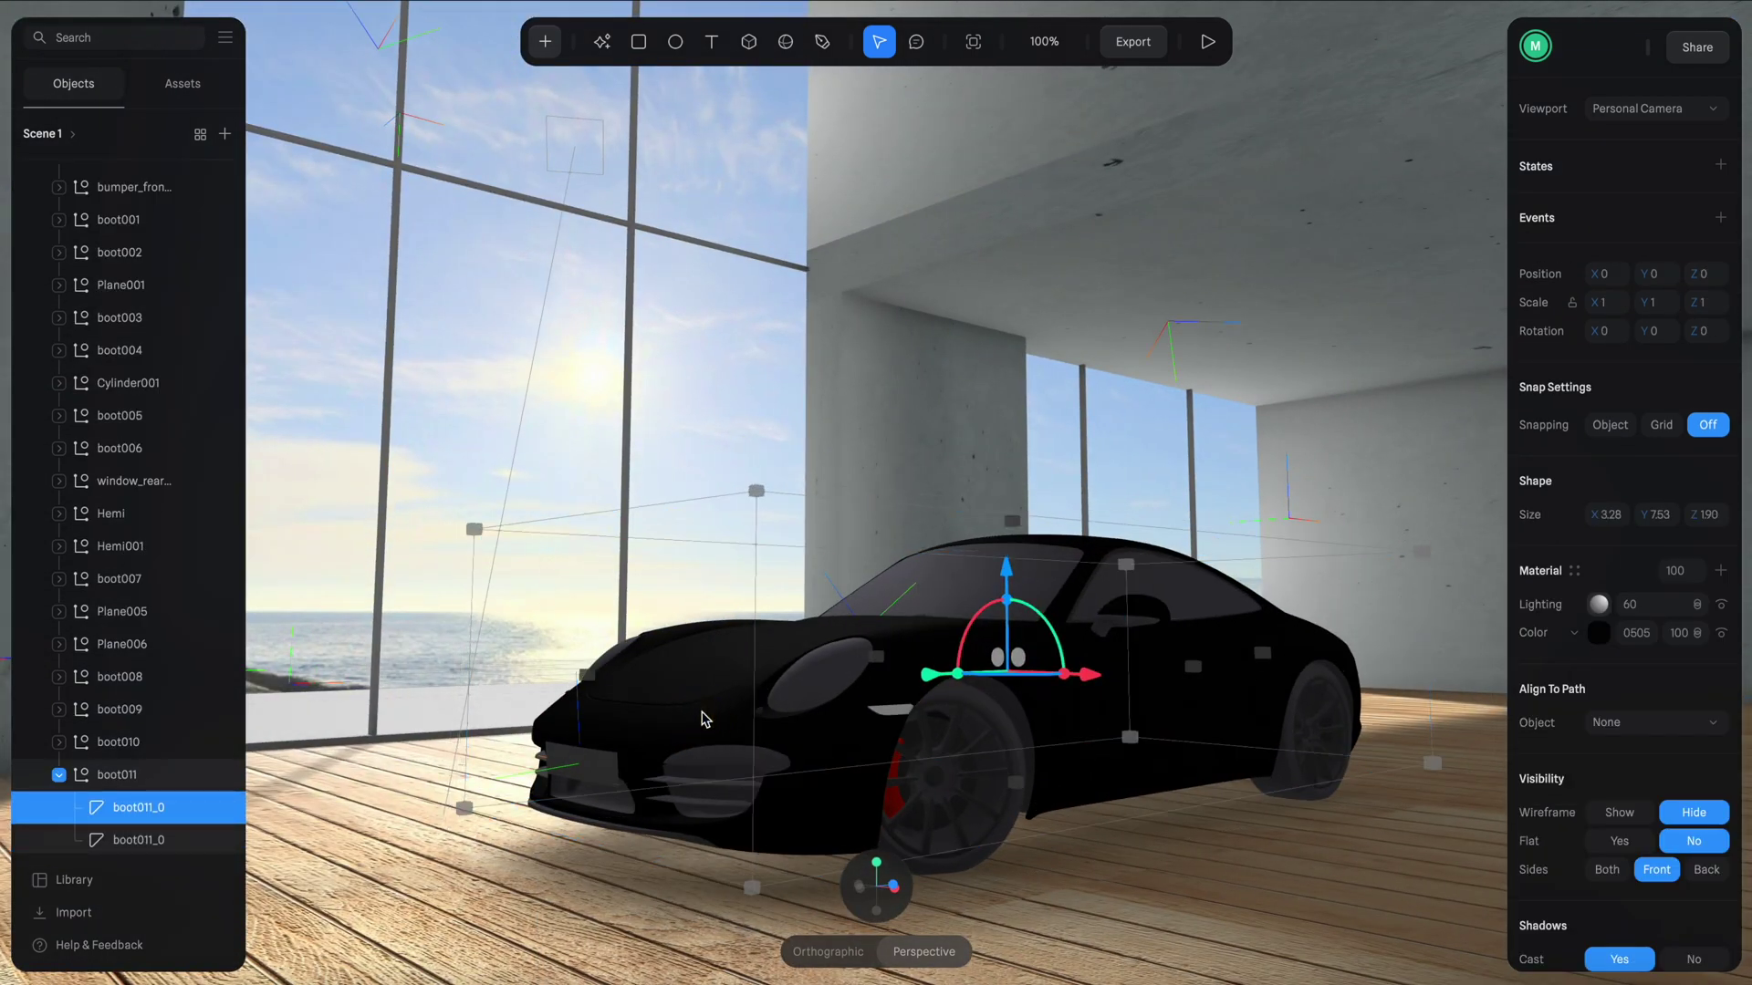
pyautogui.click(202, 812)
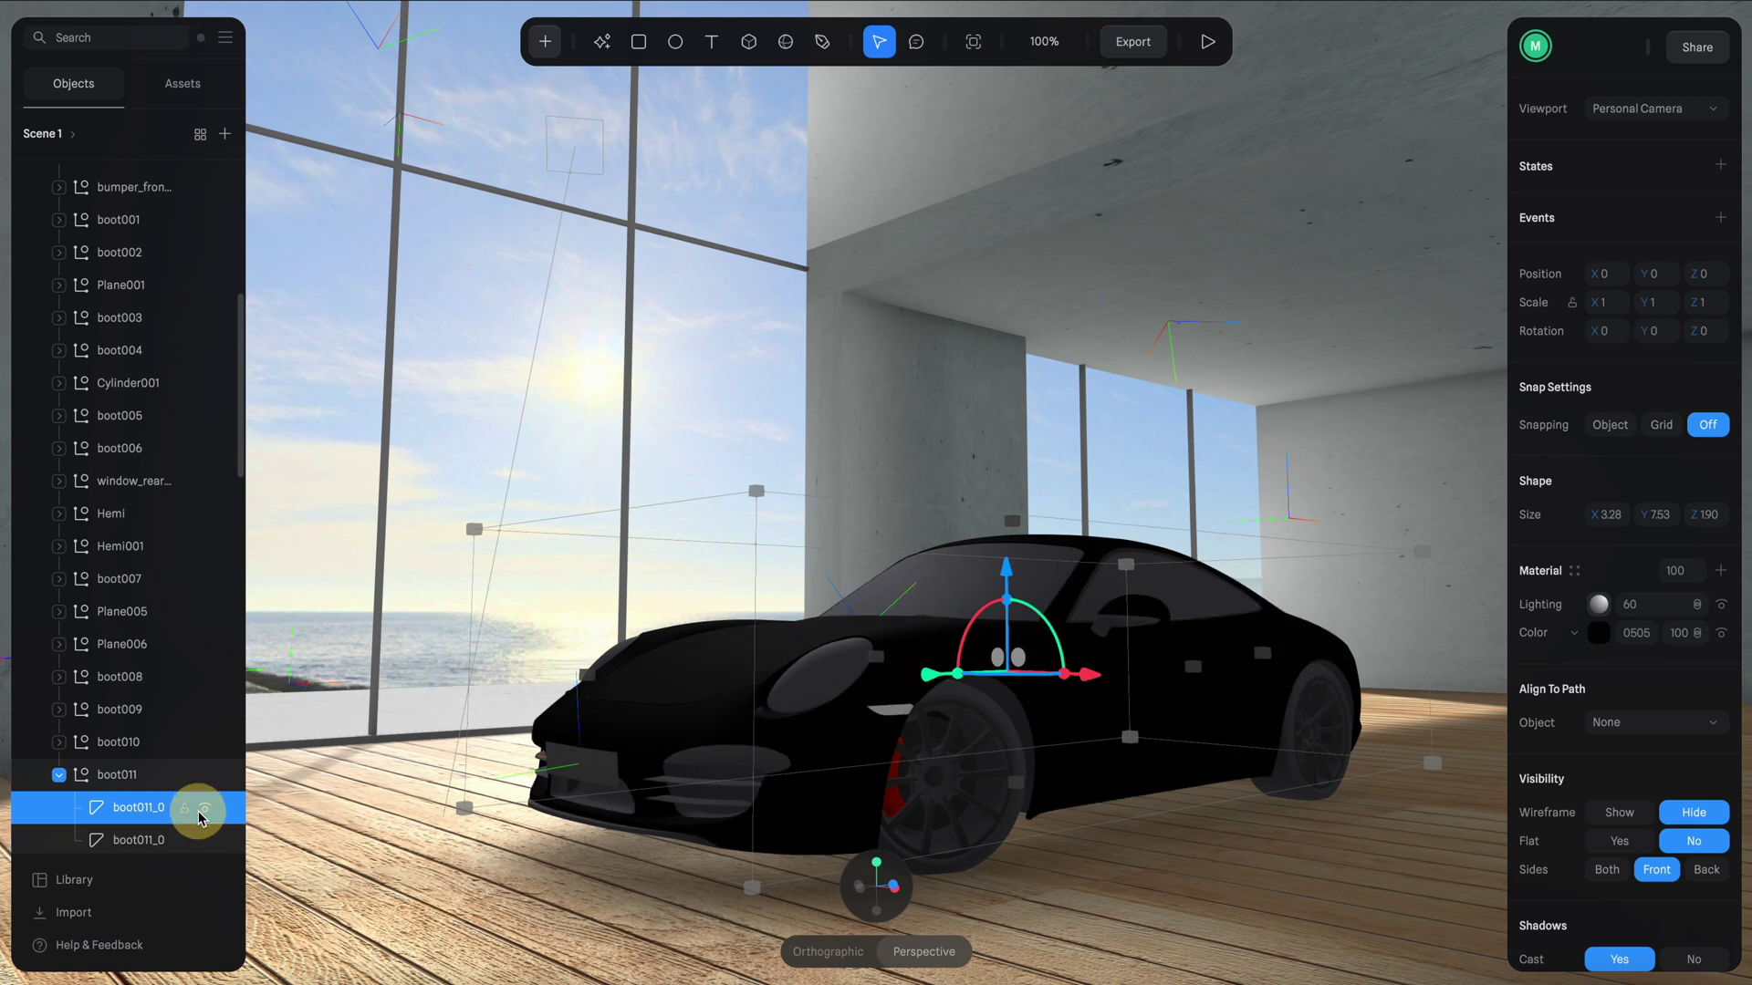
pyautogui.click(202, 812)
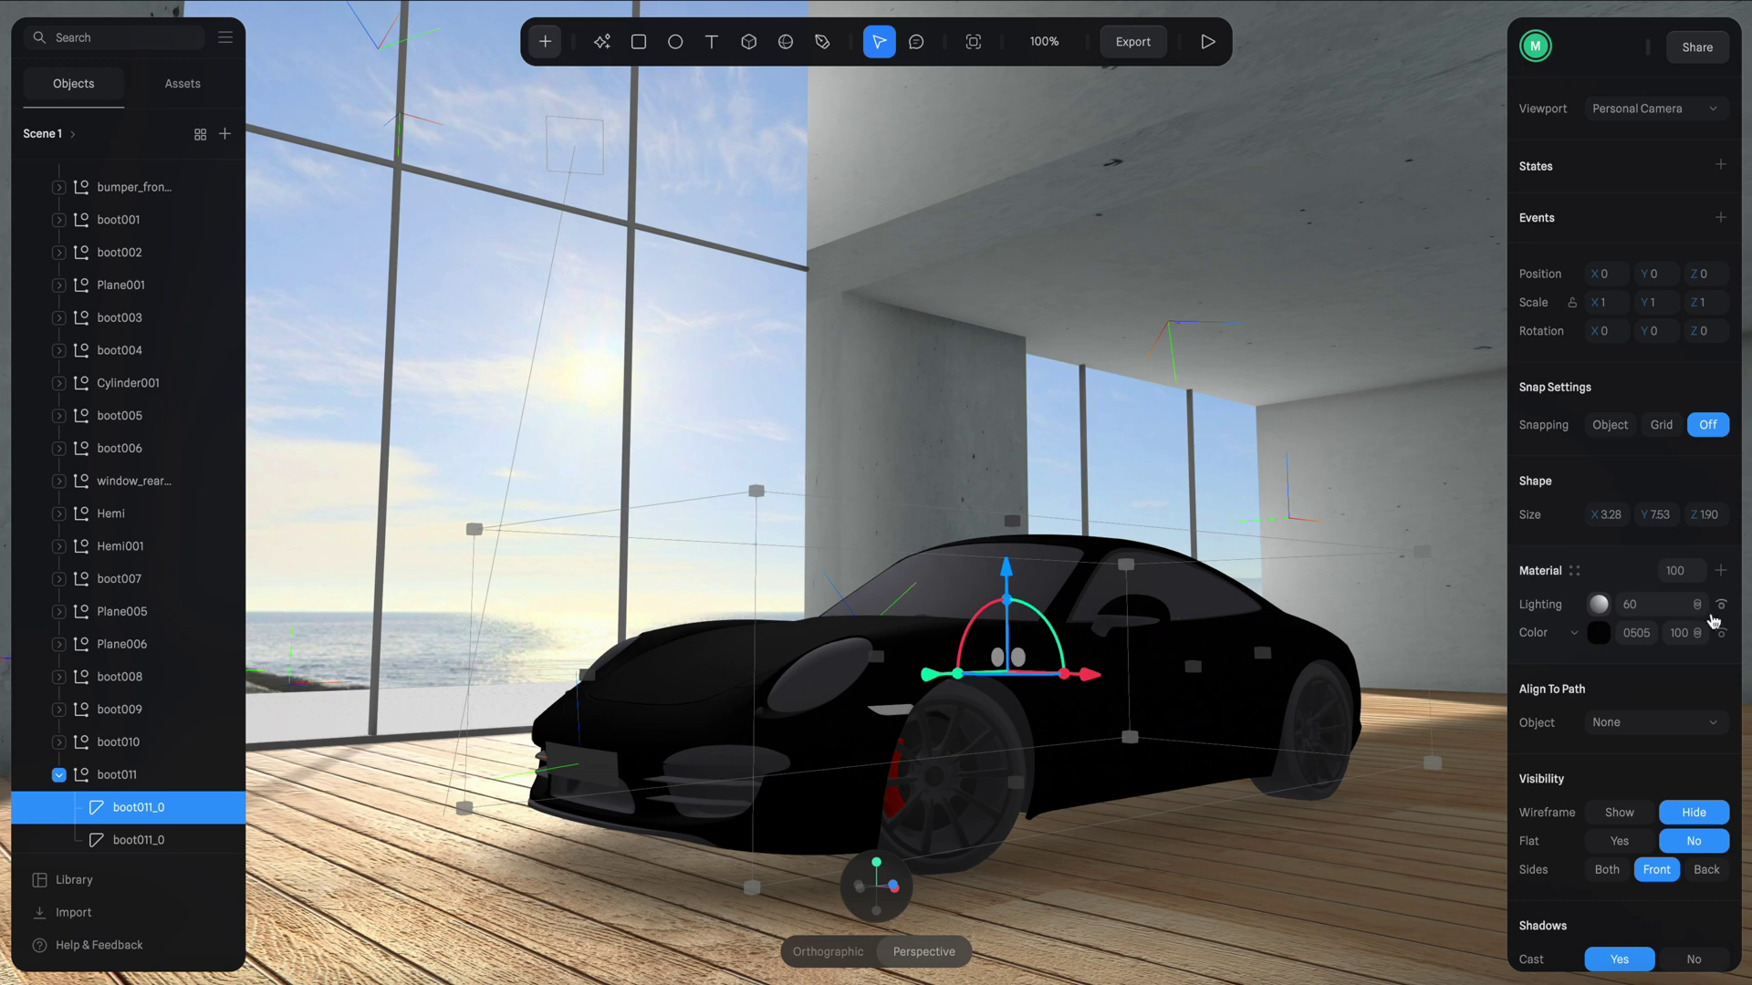
pyautogui.click(1576, 629)
pyautogui.click(1531, 693)
pyautogui.click(1577, 692)
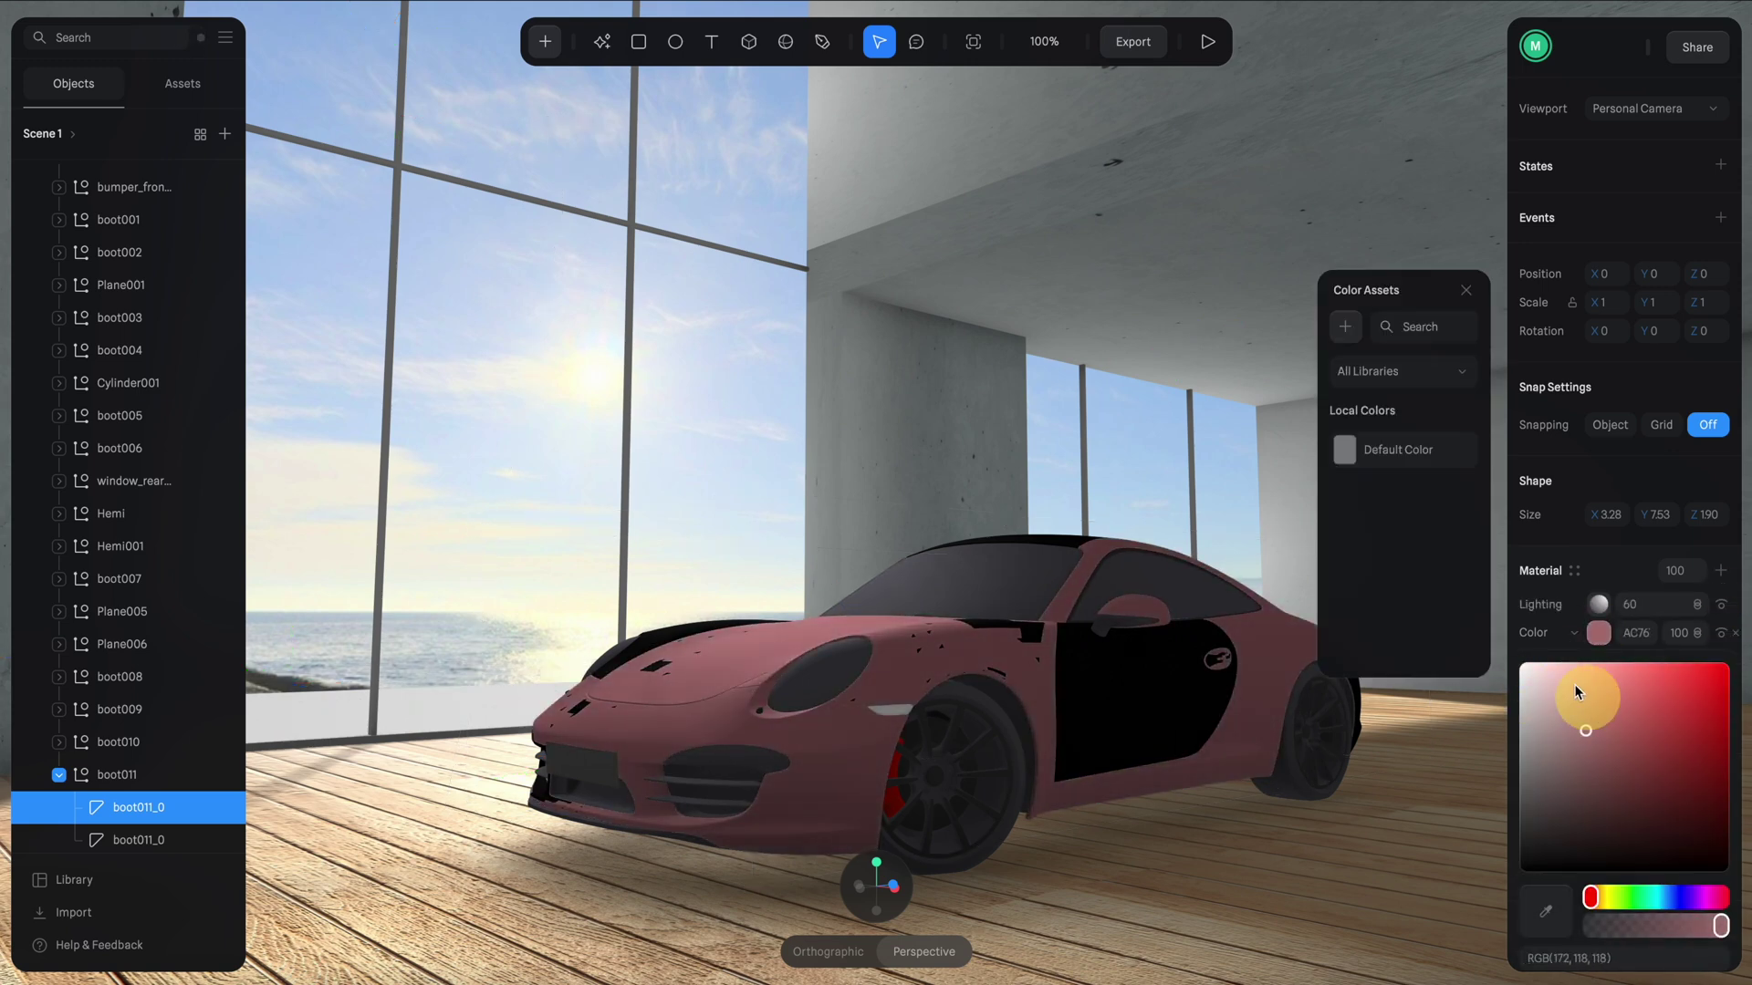
pyautogui.moveTo(1575, 686)
pyautogui.mouseDown()
pyautogui.moveTo(1610, 708)
pyautogui.moveTo(1556, 737)
pyautogui.moveTo(1492, 682)
pyautogui.mouseUp()
pyautogui.hotkey('ctrl', 'z')
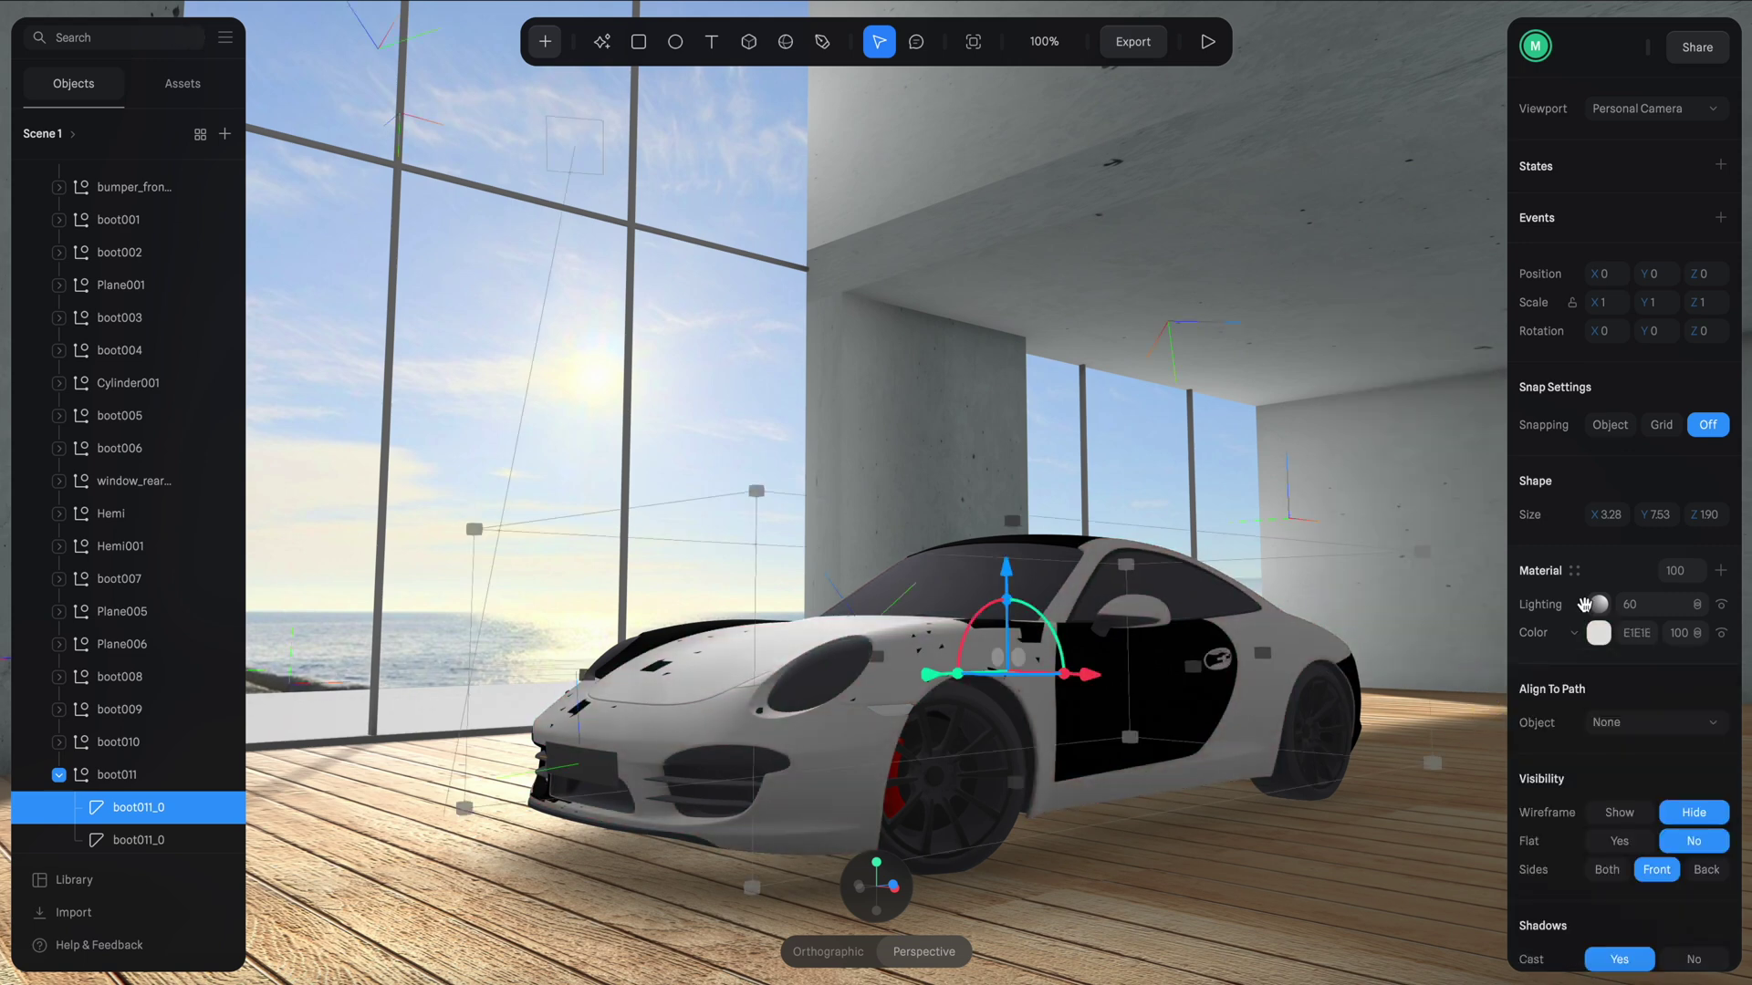
# Add a Matcap layer to the body material using the glossy dark grey sphere image from the Spline Library.
pyautogui.click(1720, 572)
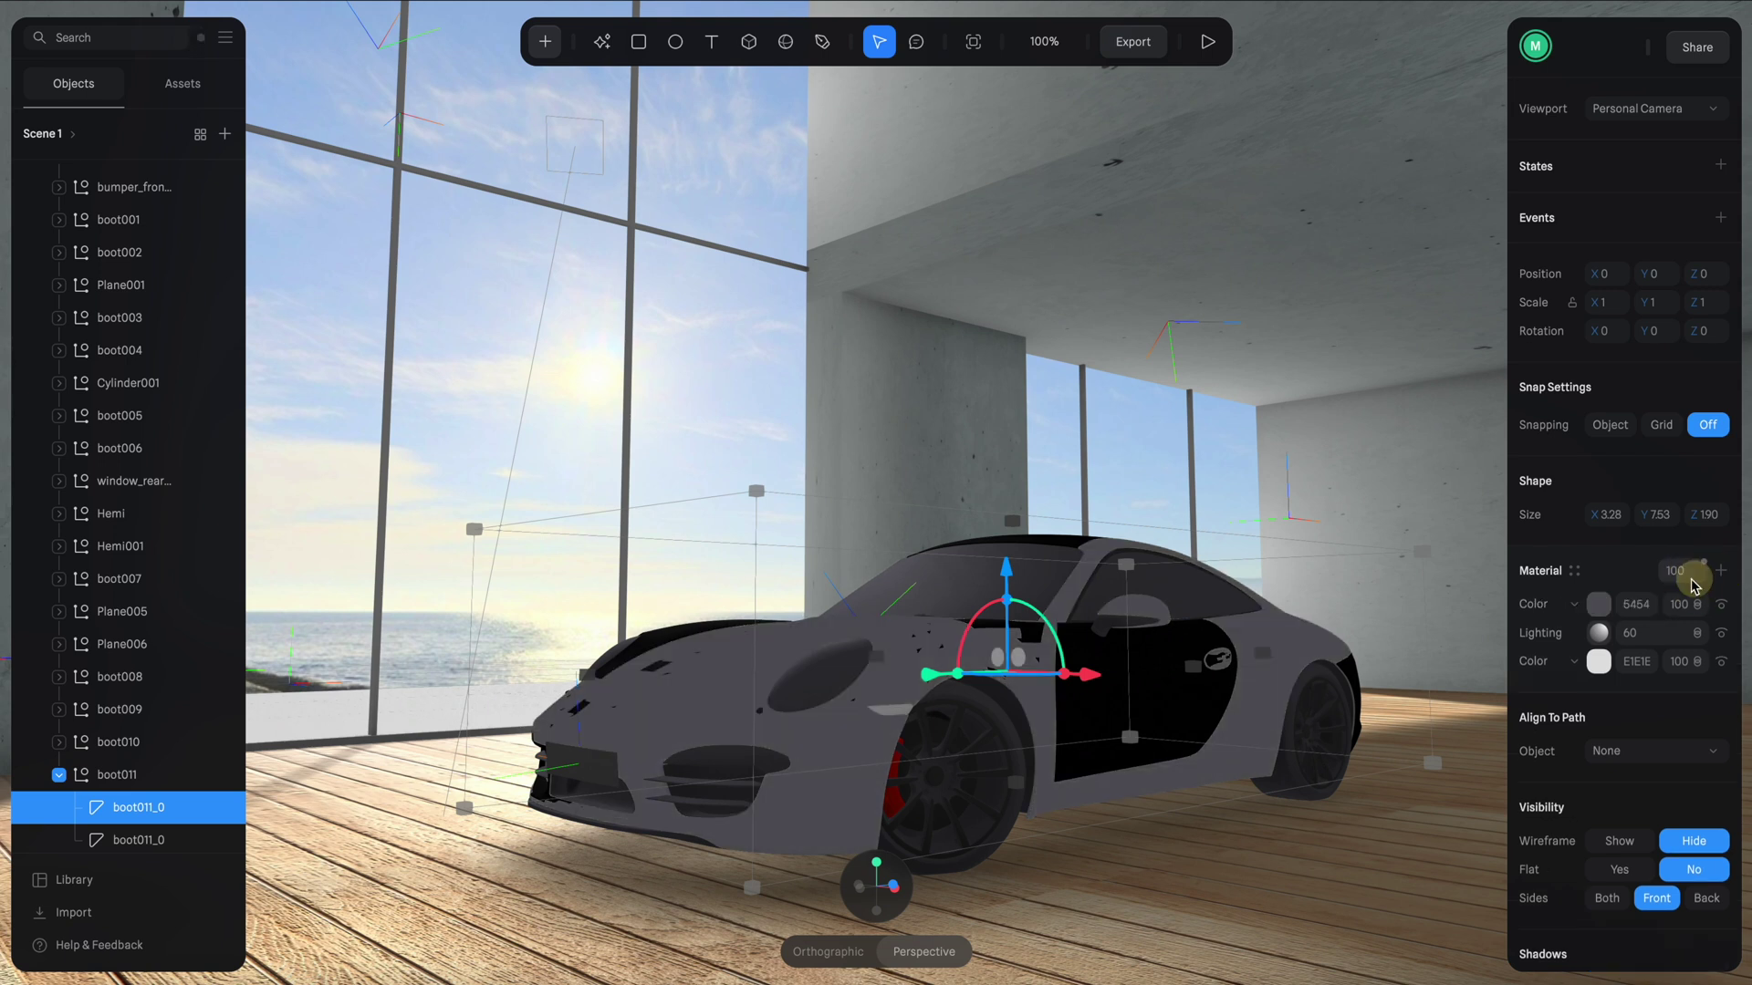
pyautogui.click(1575, 606)
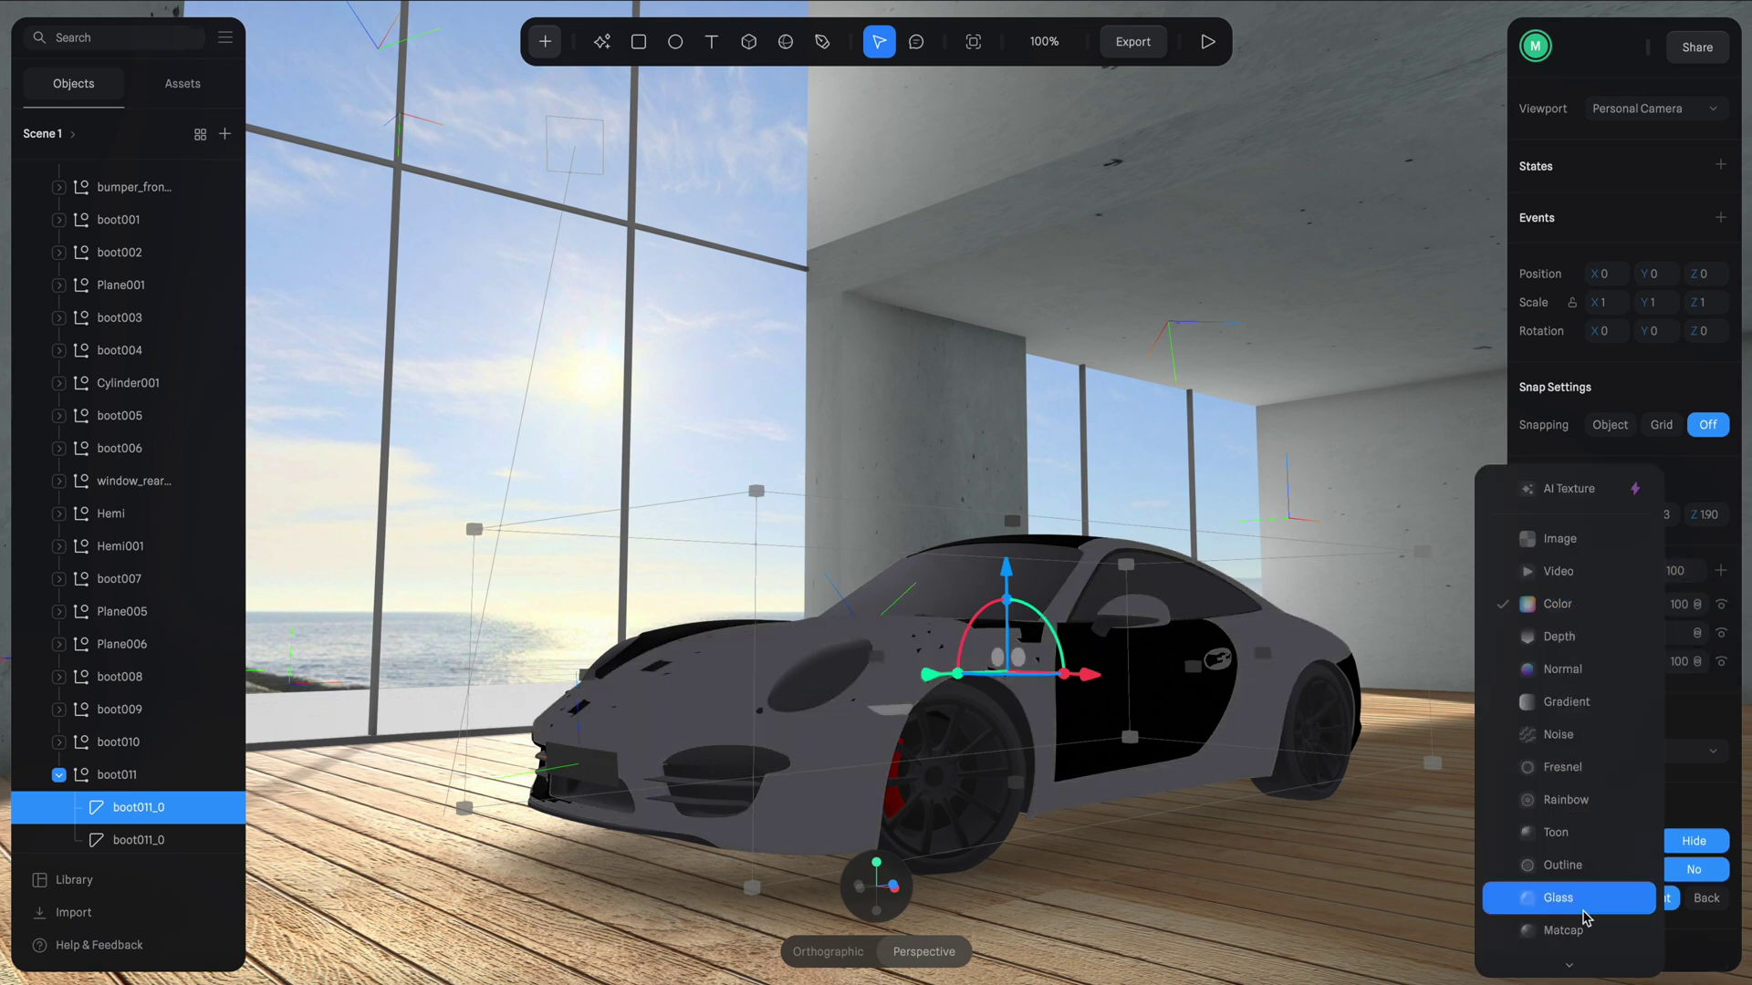
pyautogui.click(1581, 922)
pyautogui.click(1596, 604)
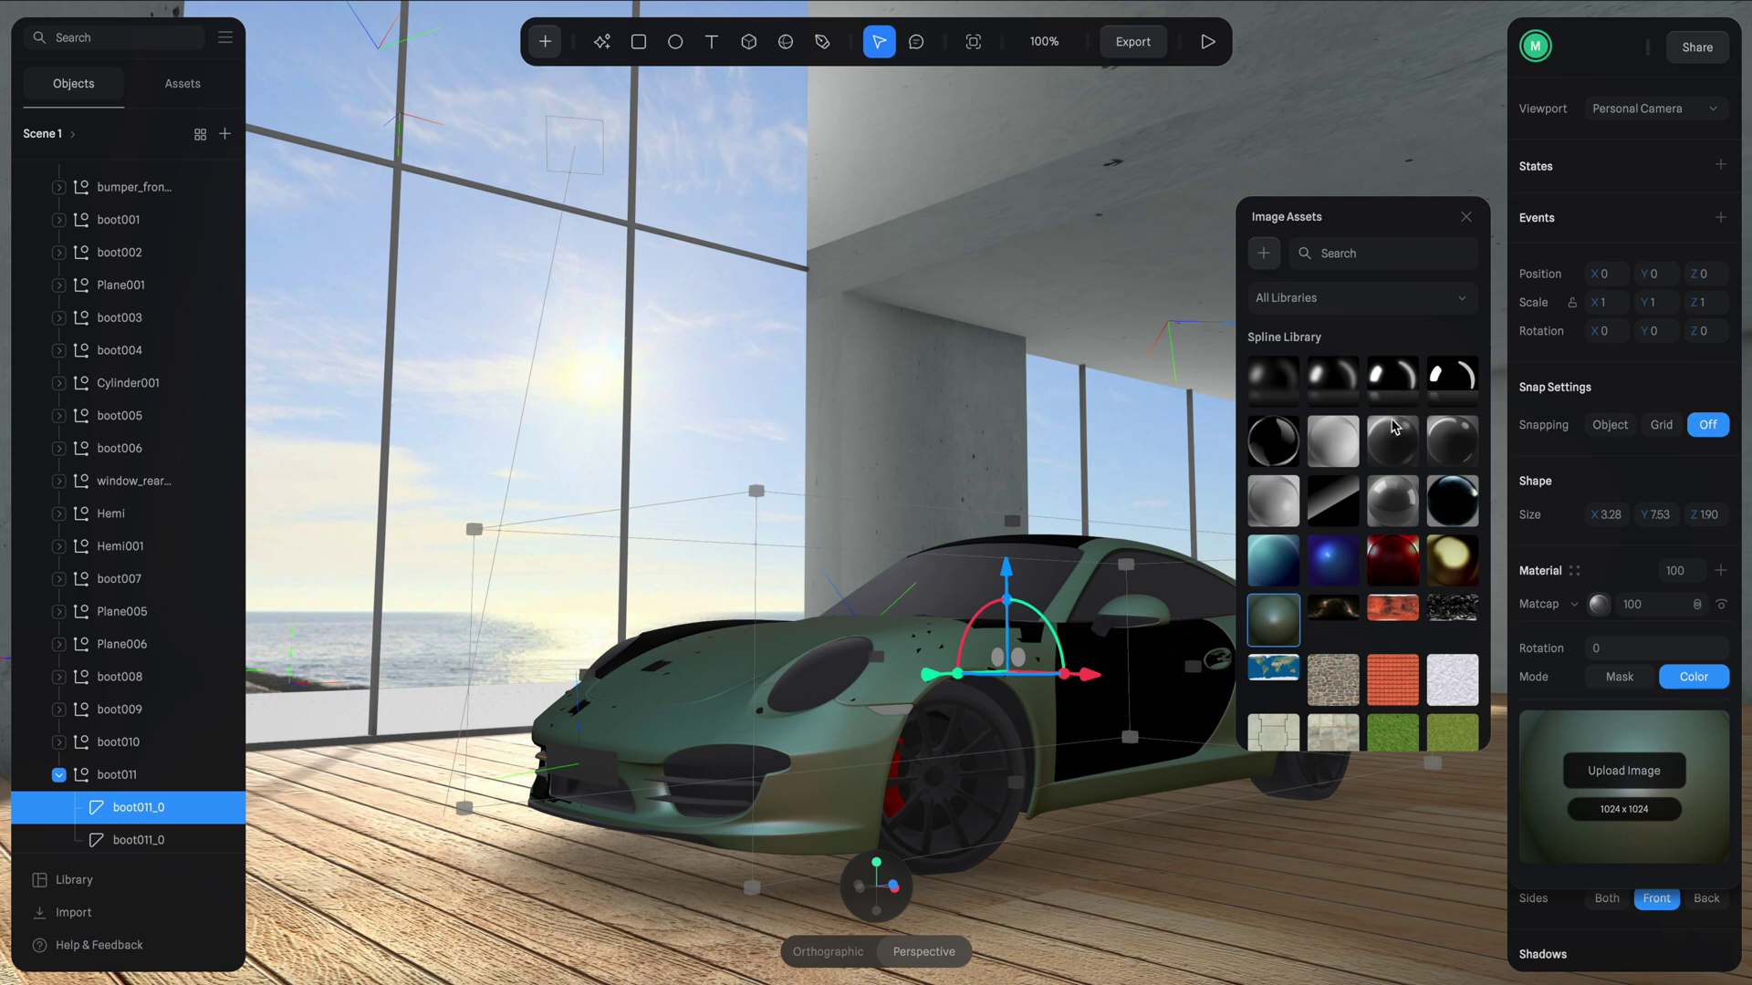
pyautogui.click(1460, 448)
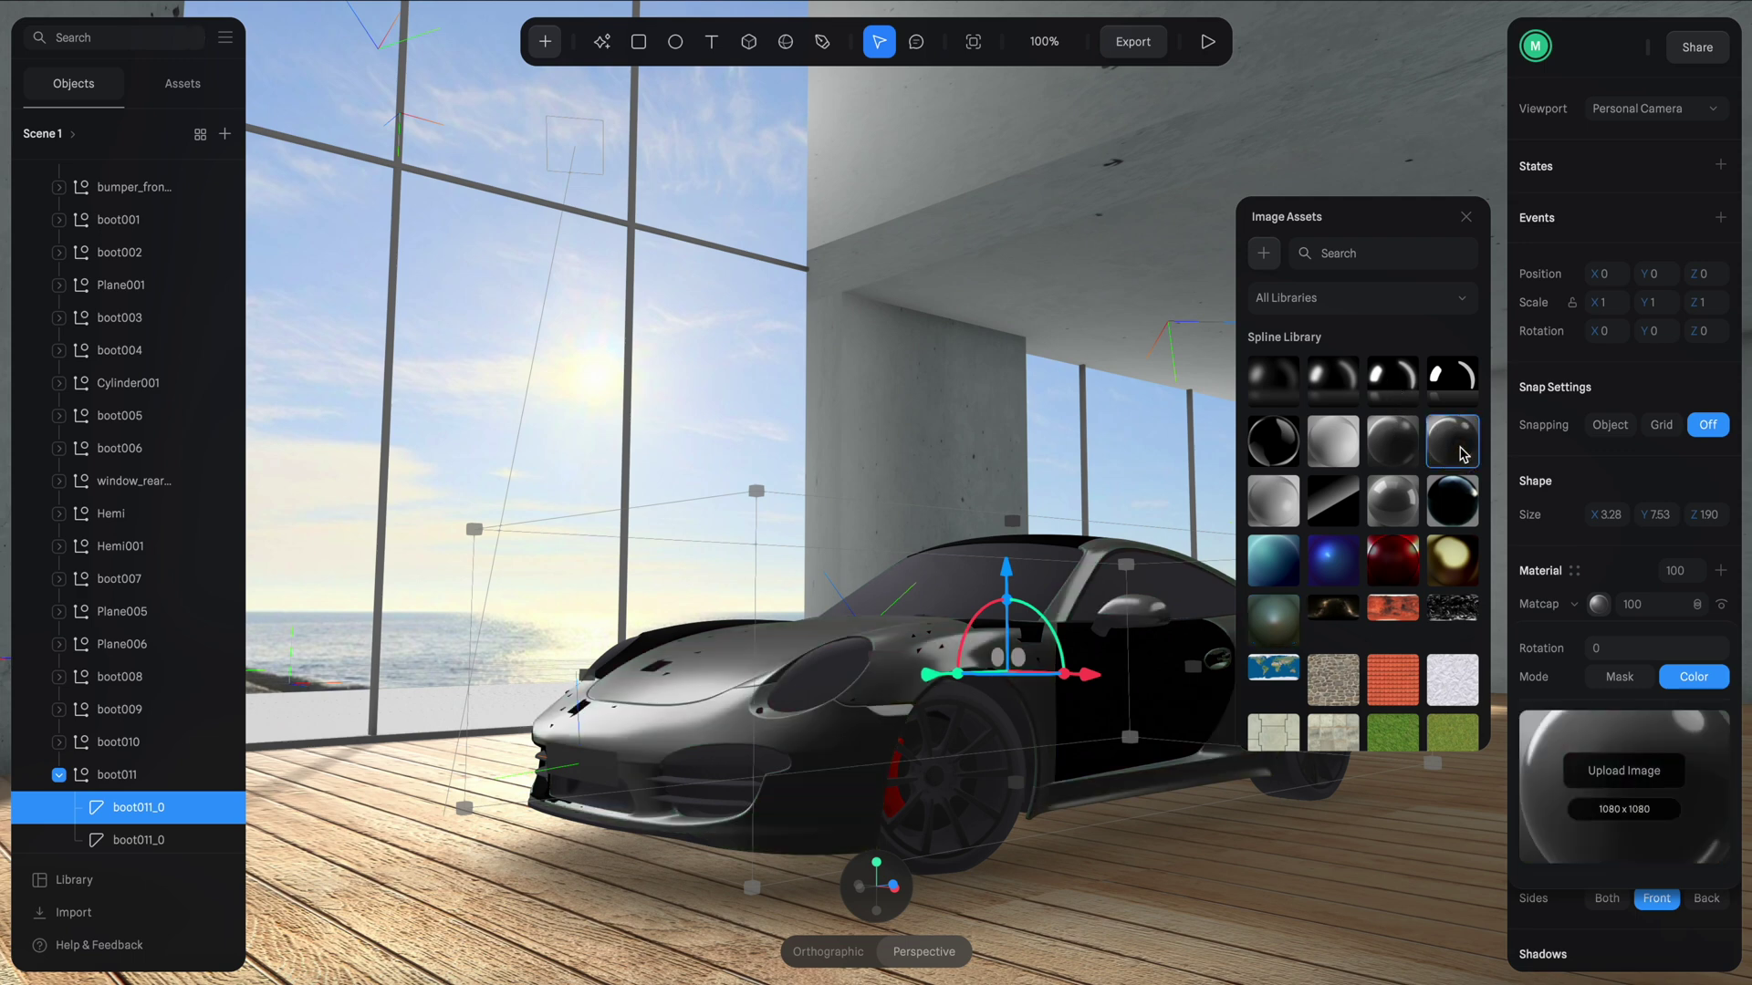
pyautogui.click(1597, 604)
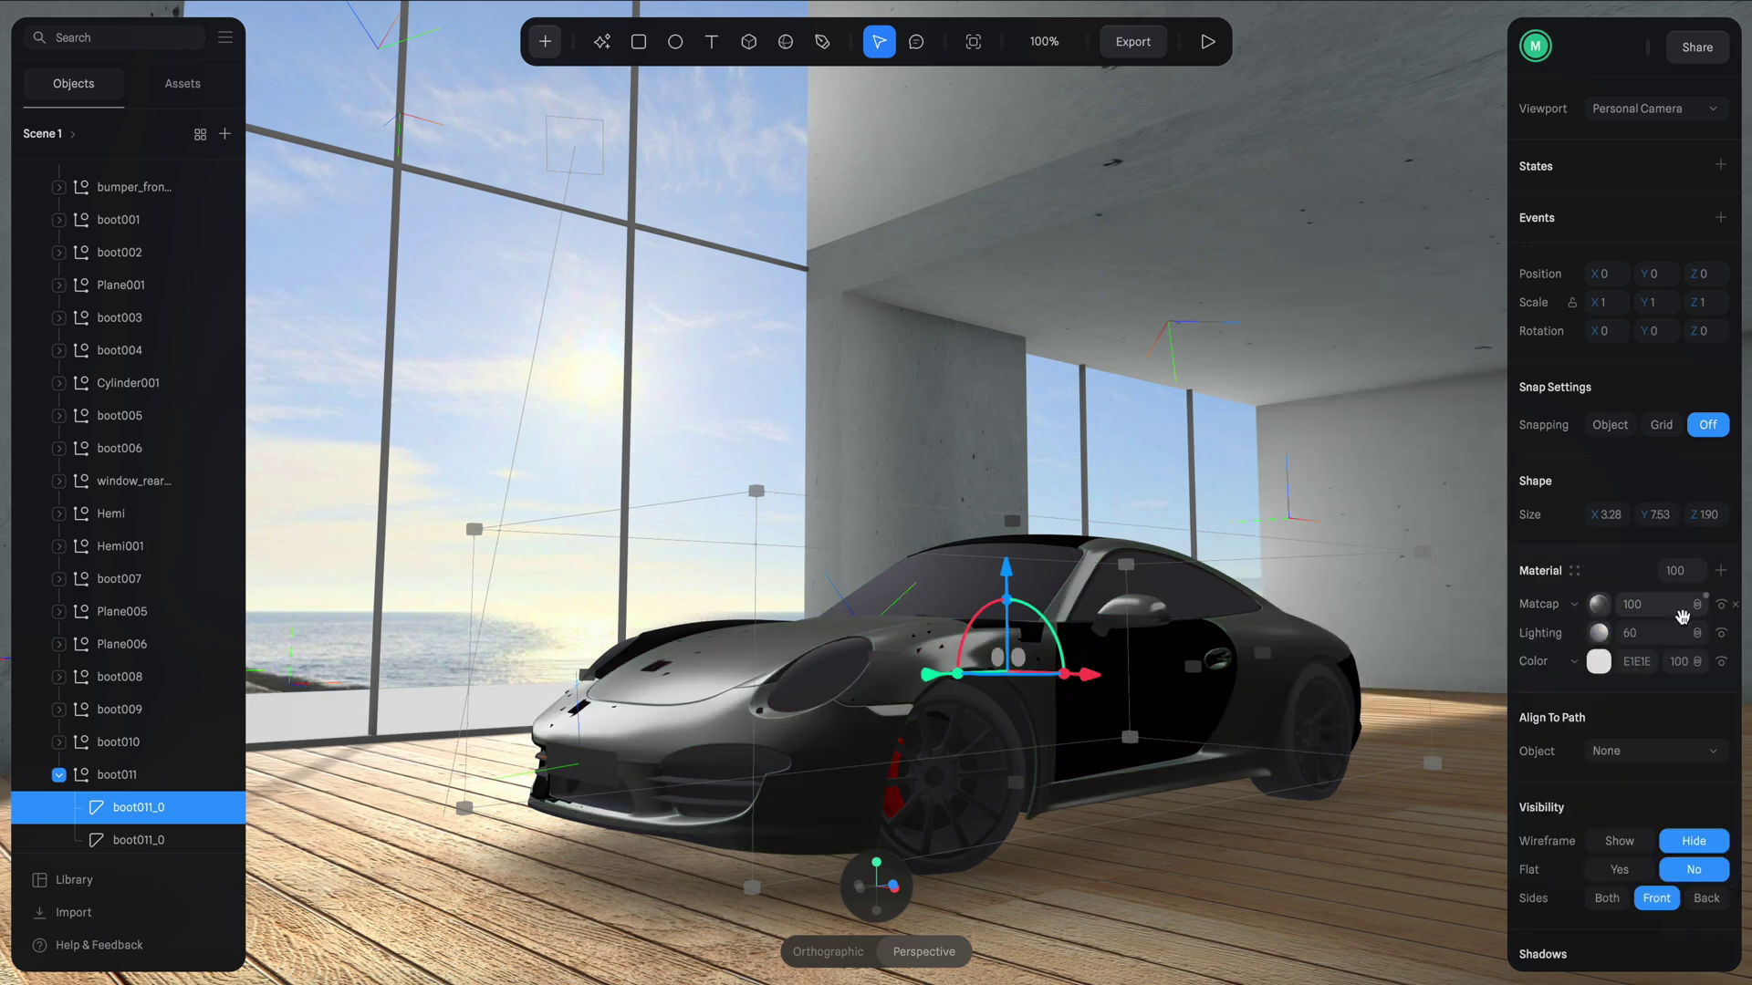
# Change the Matcap layer's blend mode to one that keeps the white paint and adds only the matcap's highlights.
pyautogui.click(1697, 605)
pyautogui.click(1690, 668)
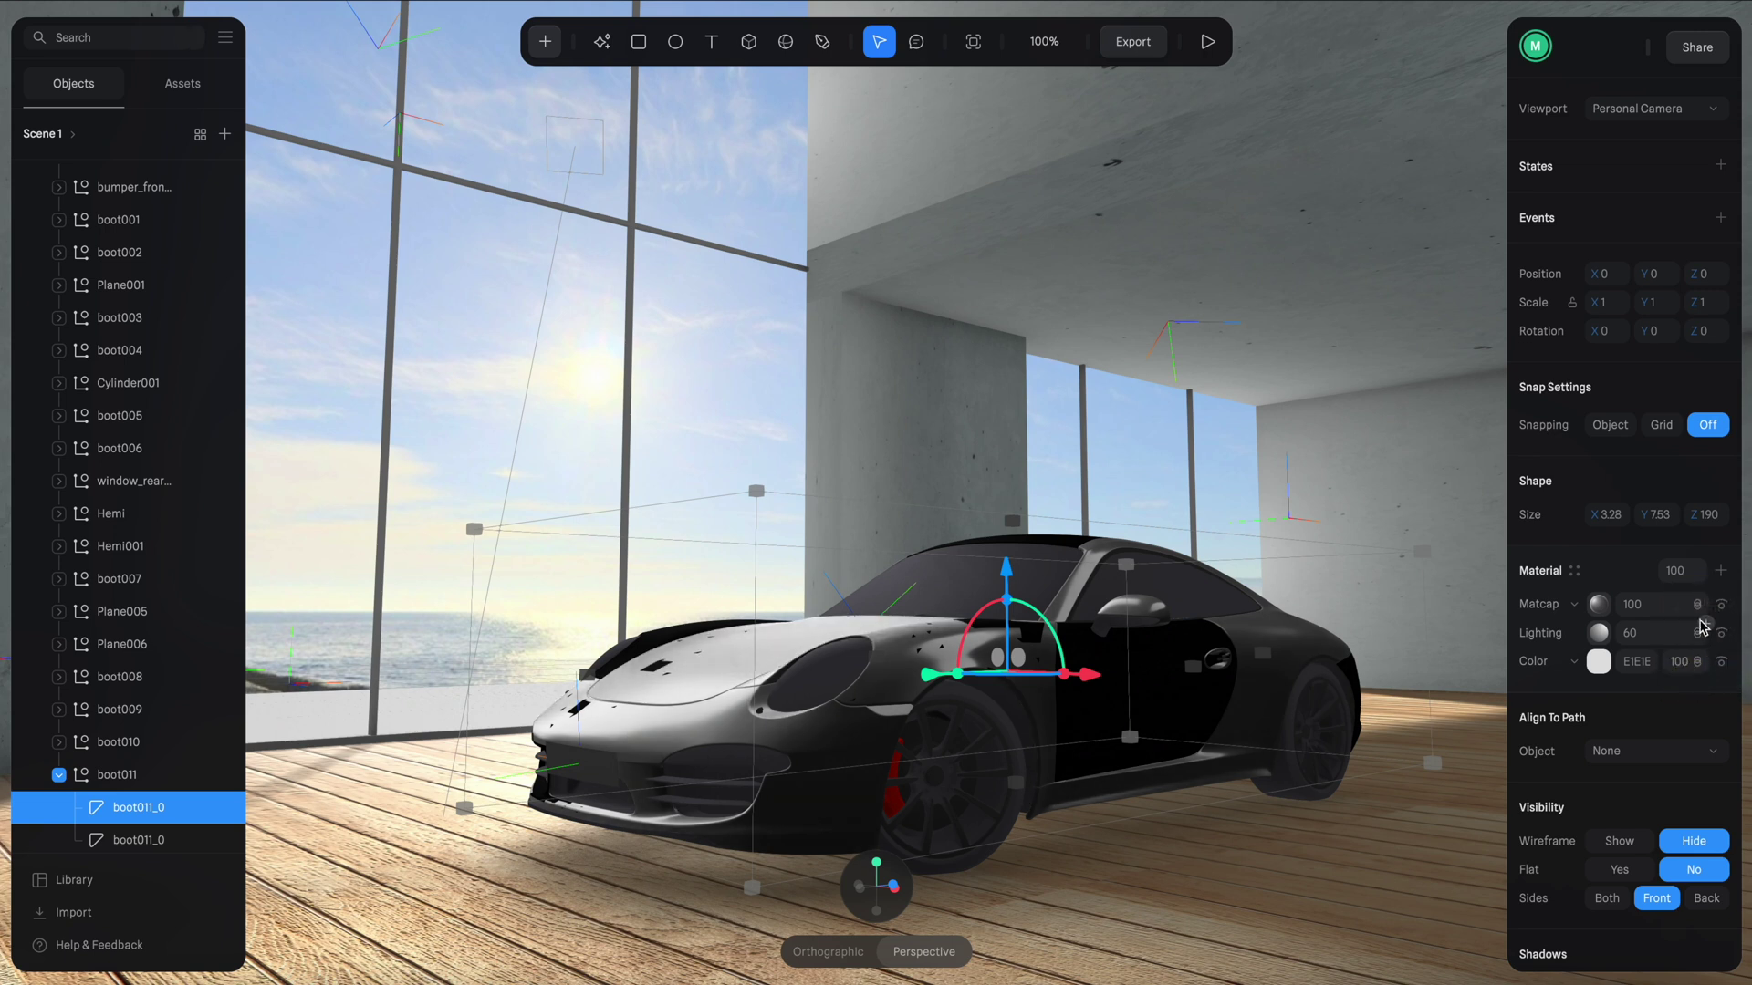
pyautogui.click(1699, 630)
pyautogui.click(1701, 595)
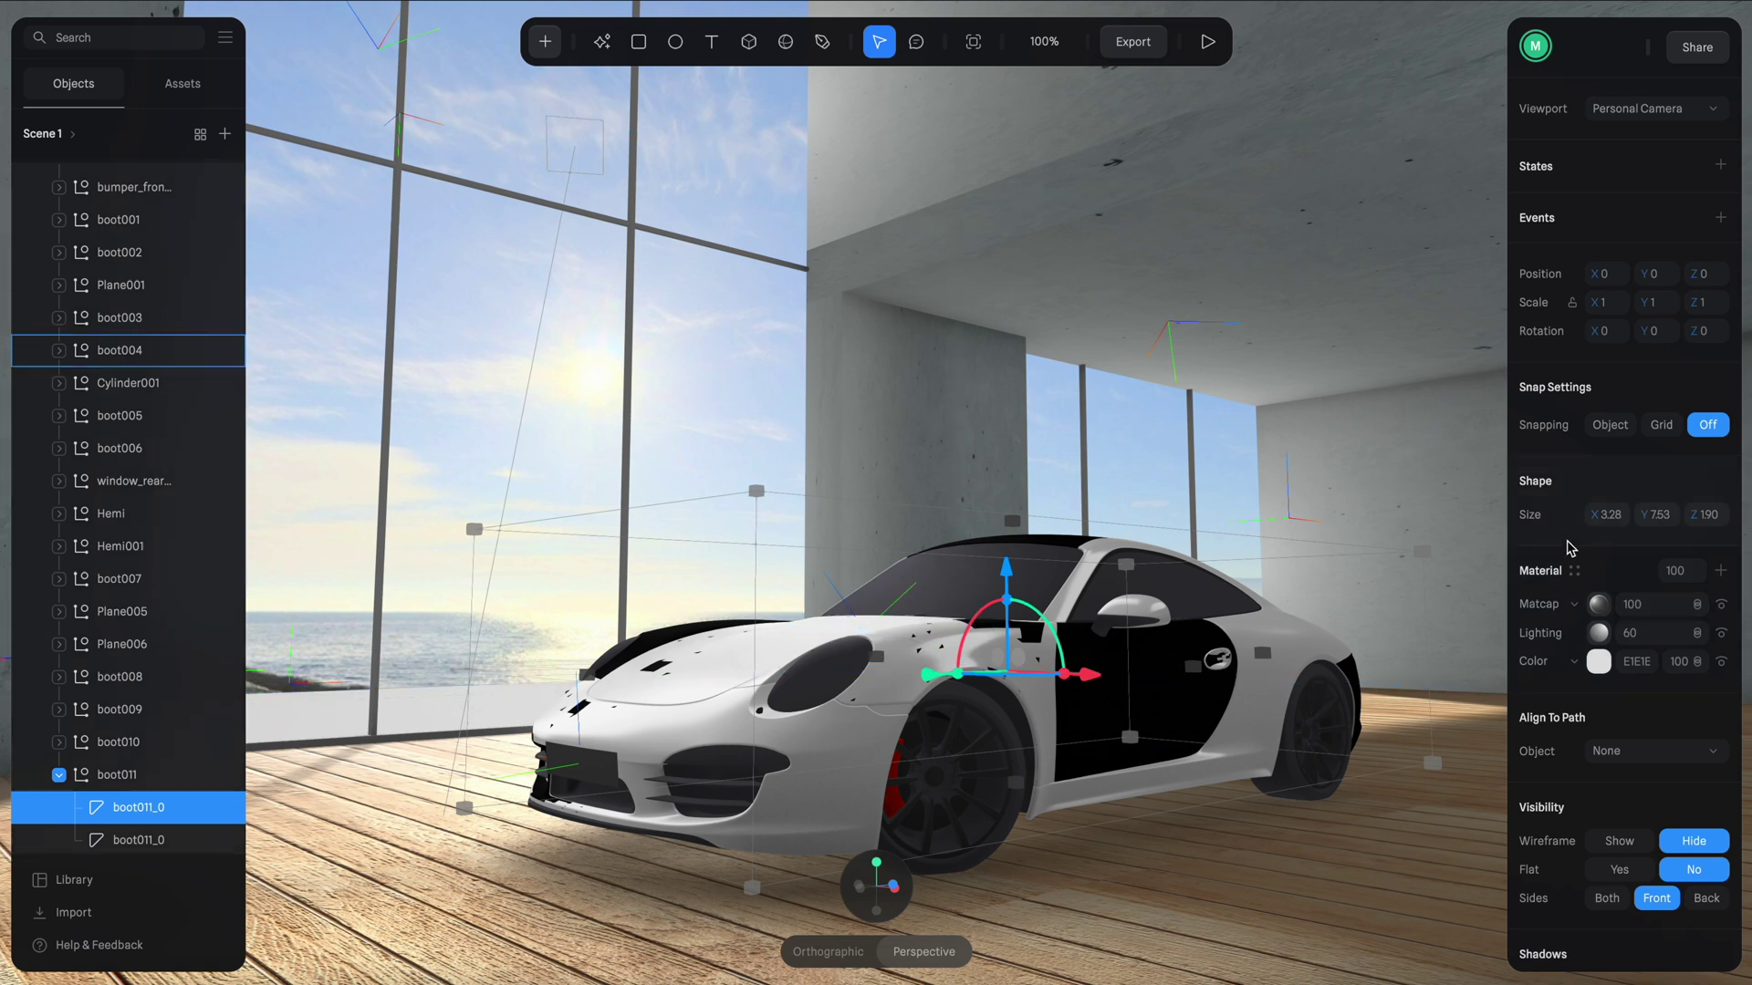
# Add a second Matcap layer on top using the black sphere image with the bluish rim from the Spline Library.
pyautogui.click(1720, 570)
pyautogui.click(1571, 604)
pyautogui.click(1563, 930)
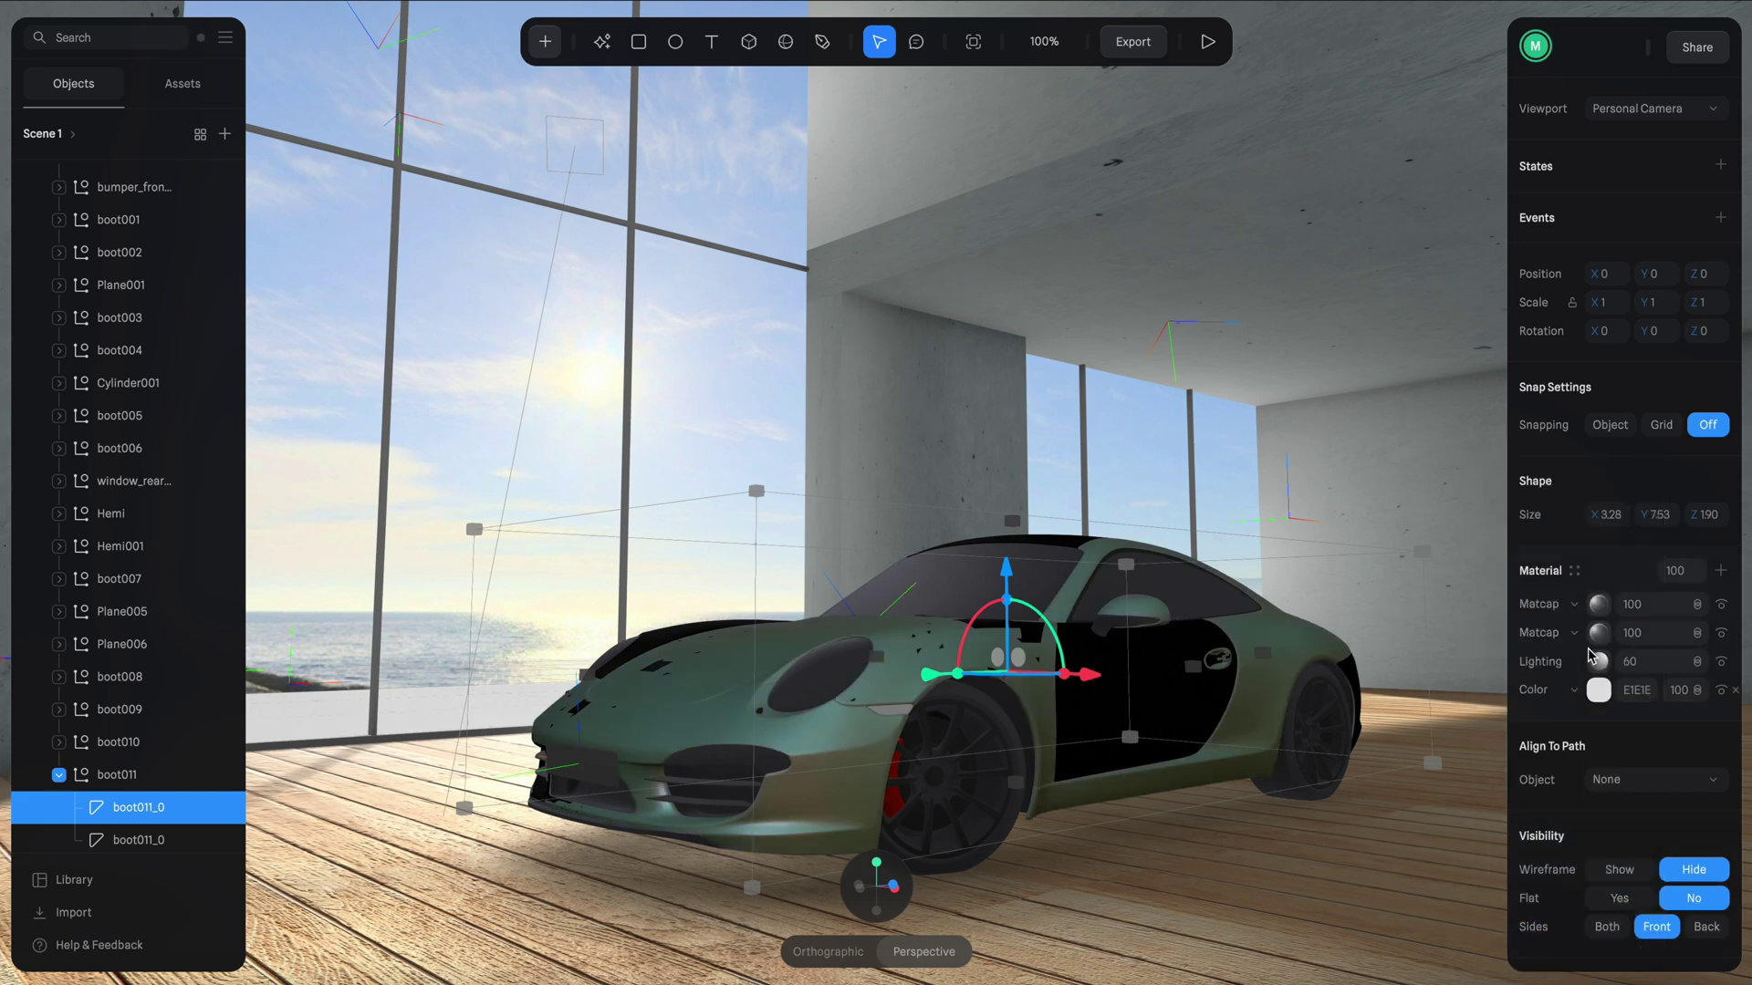
pyautogui.click(1604, 604)
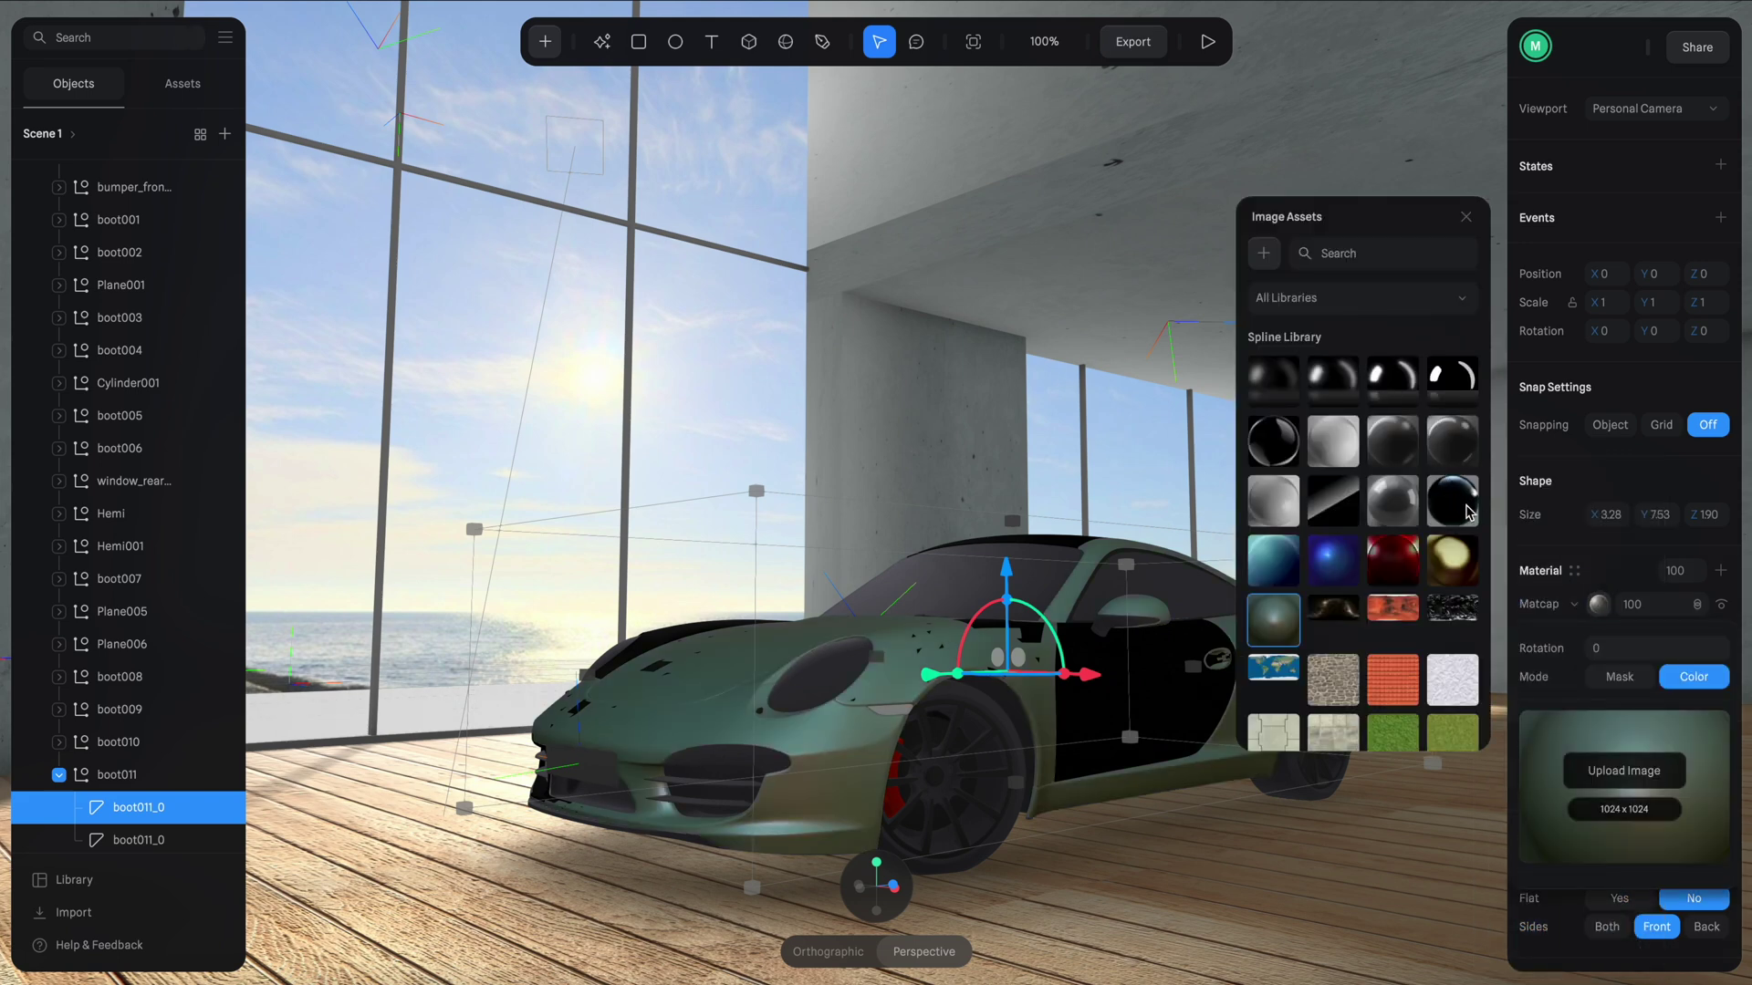
pyautogui.click(1457, 503)
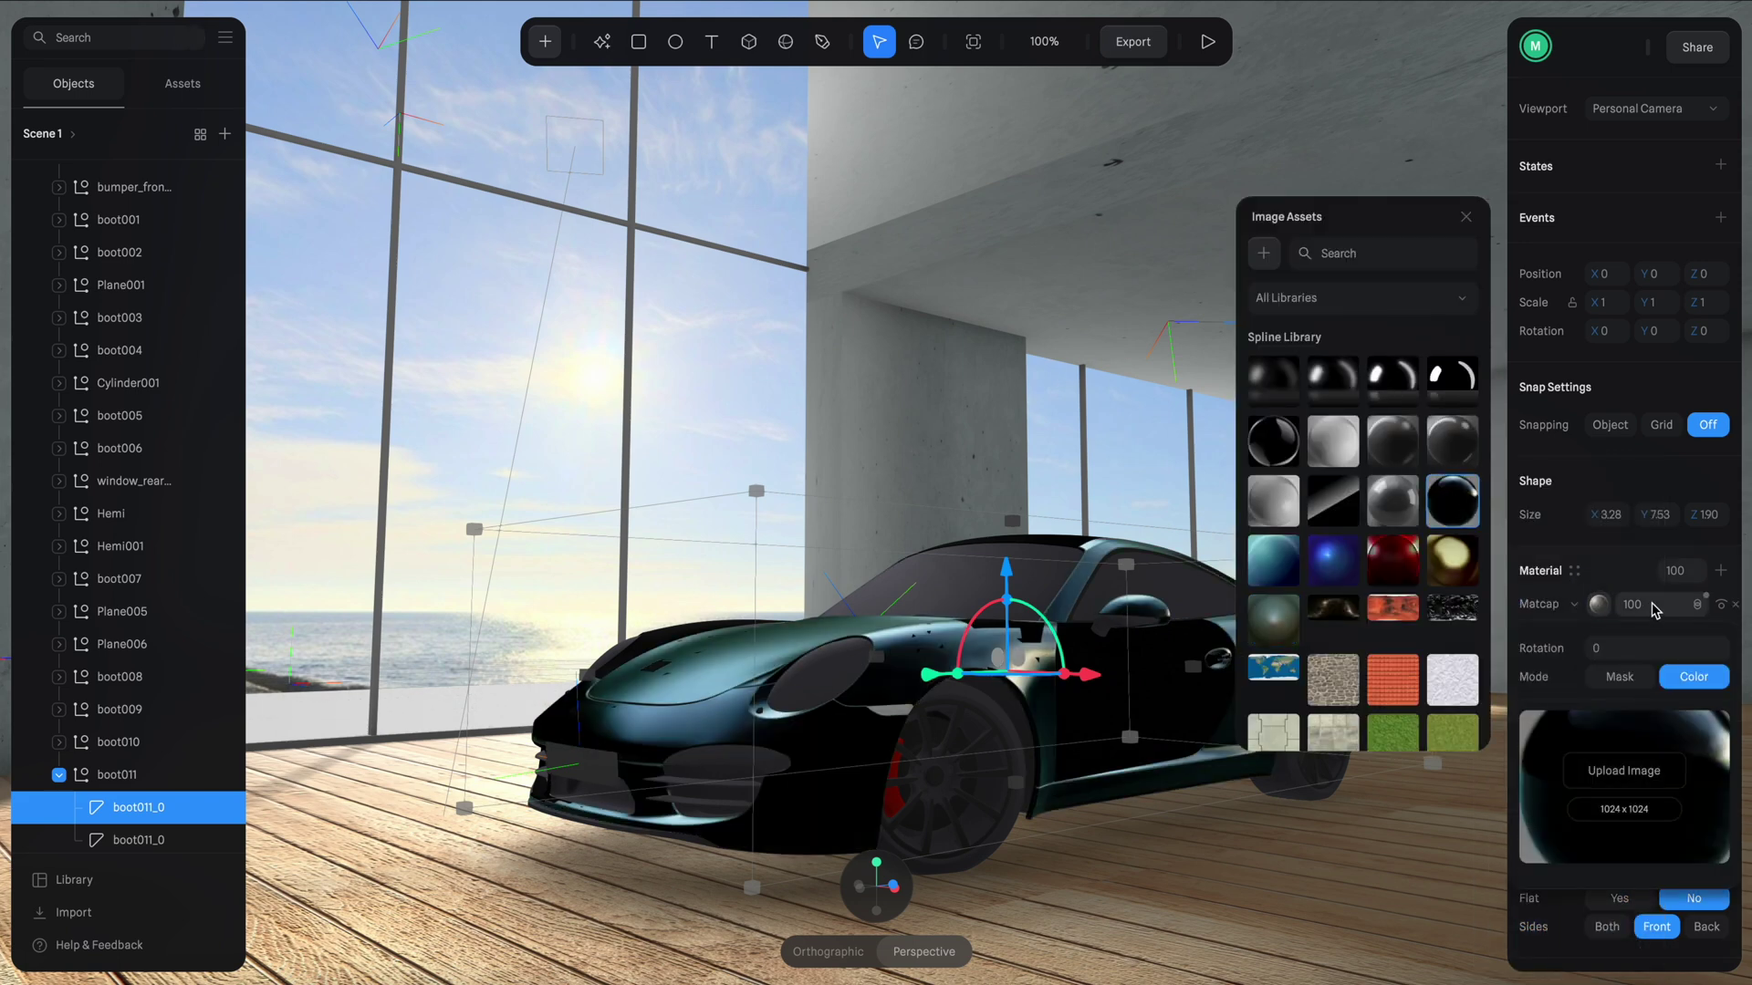
# Change the top Matcap layer's blend mode to lighten the paint and set its opacity to 40.
pyautogui.click(1697, 604)
pyautogui.click(1706, 606)
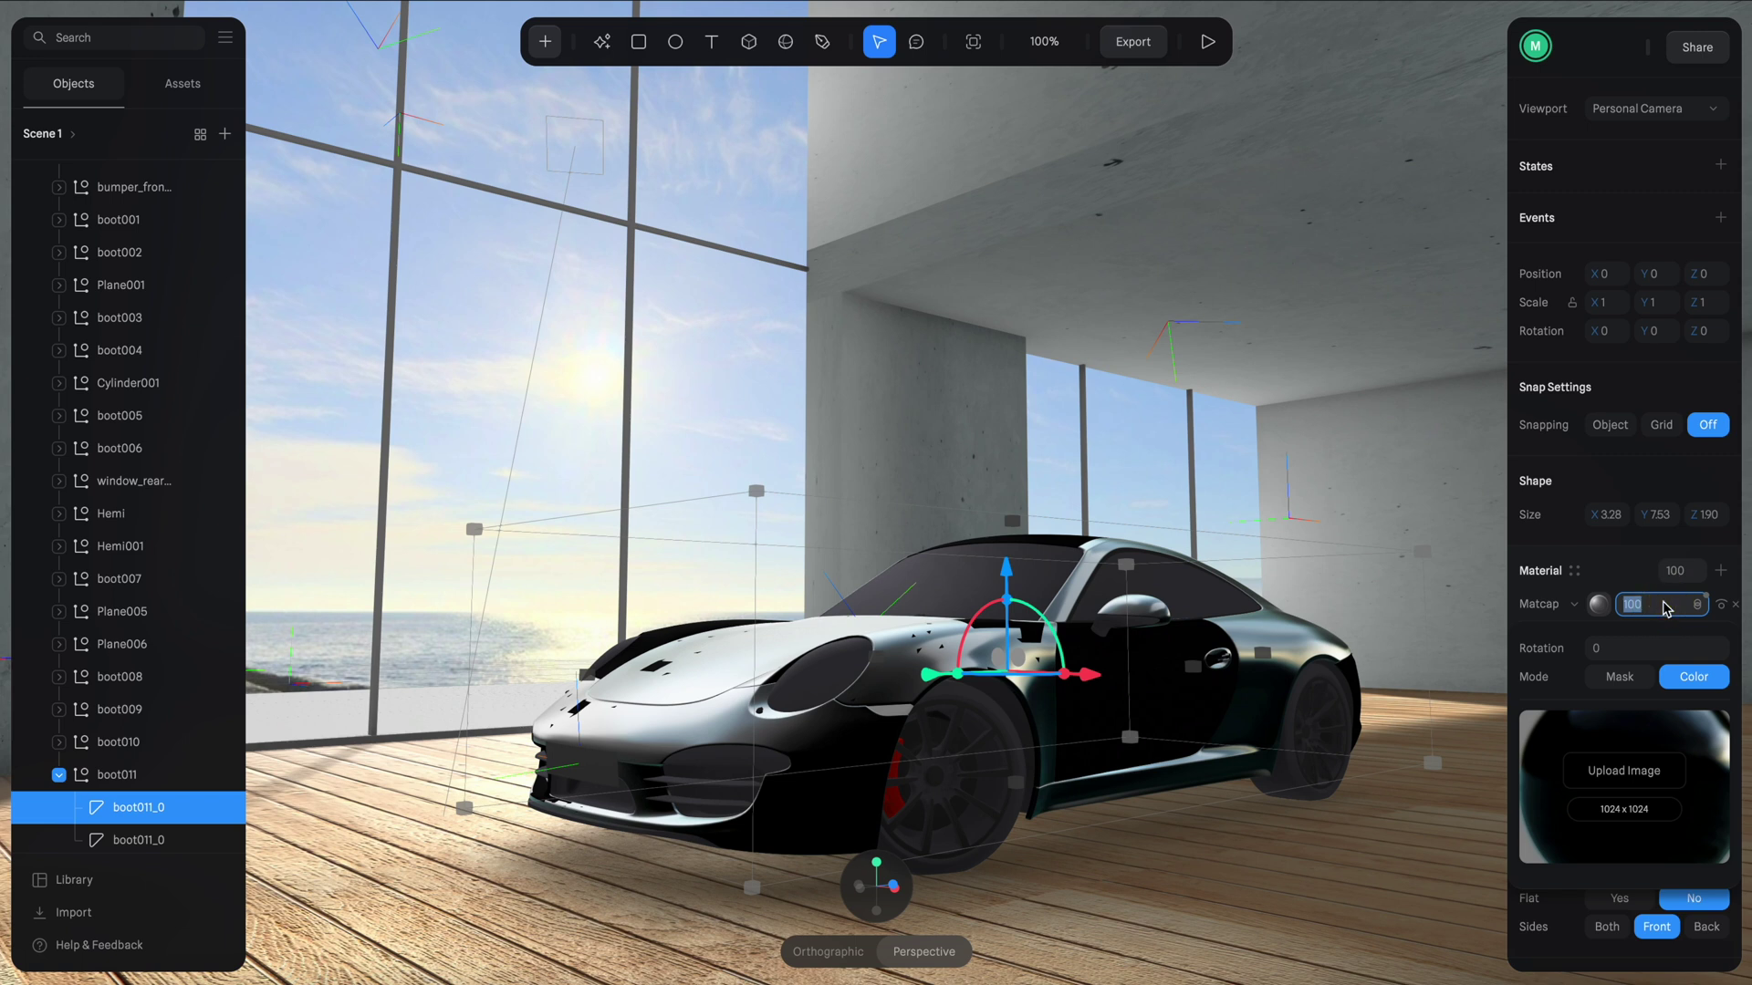
pyautogui.doubleClick(1661, 604)
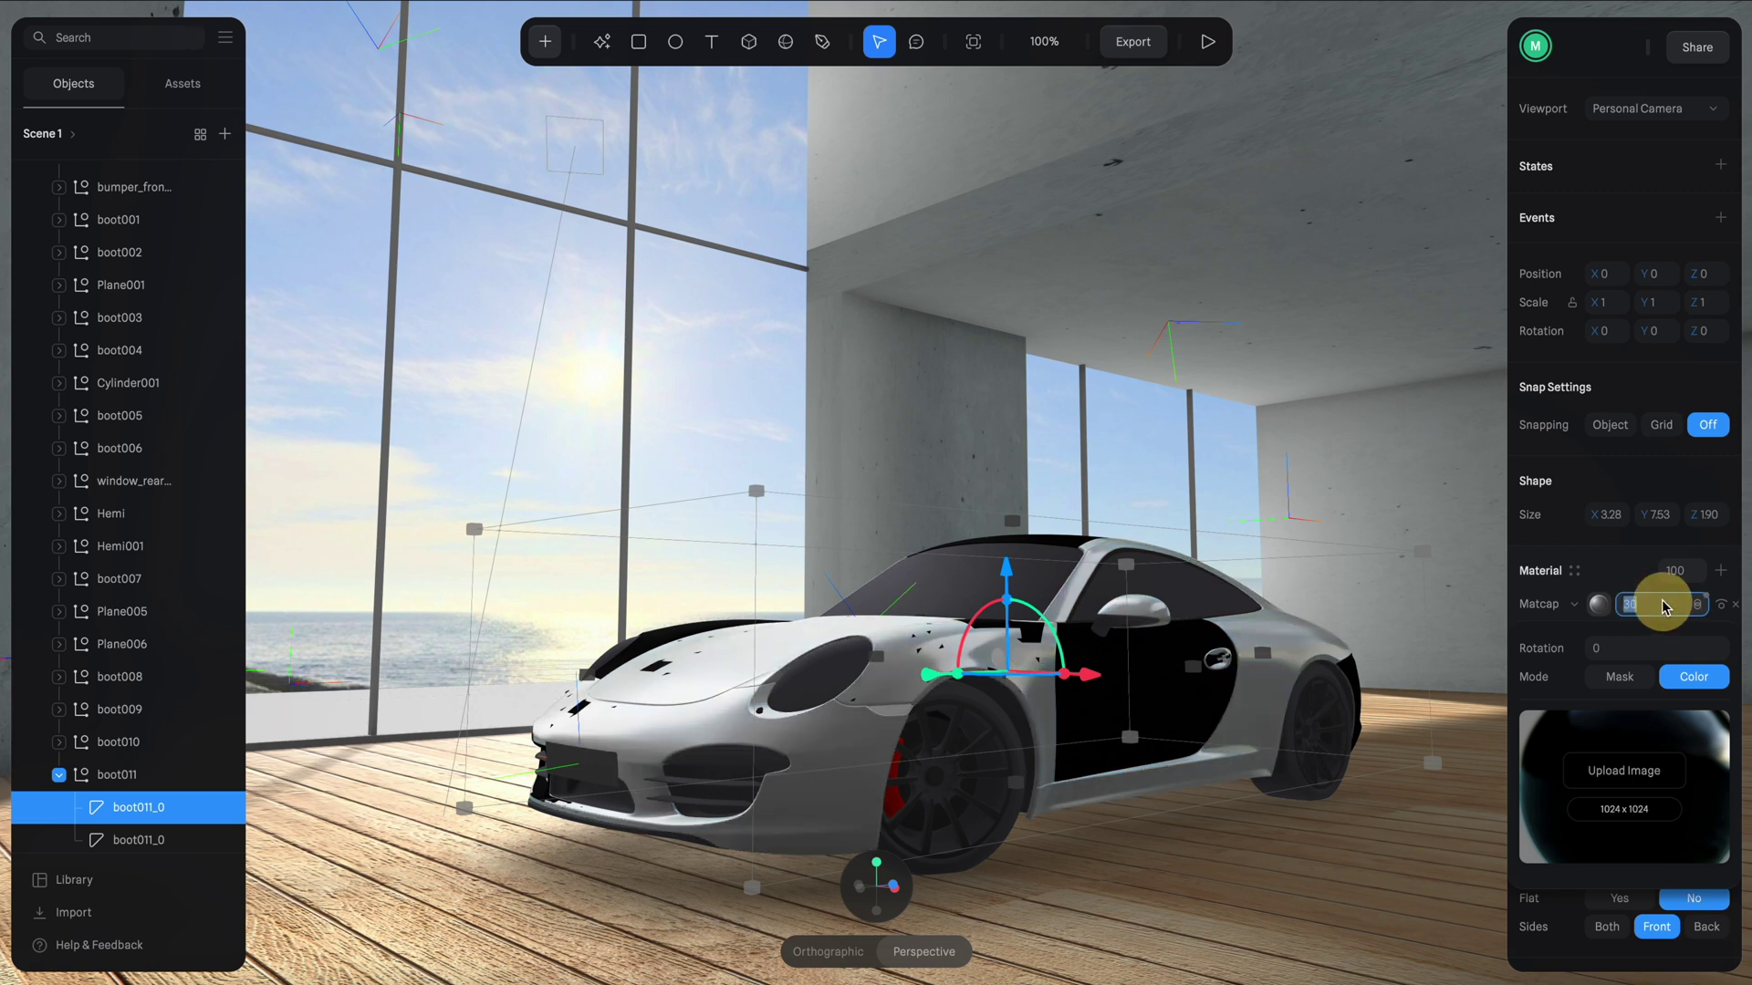
pyautogui.write('40')
pyautogui.press('Return')
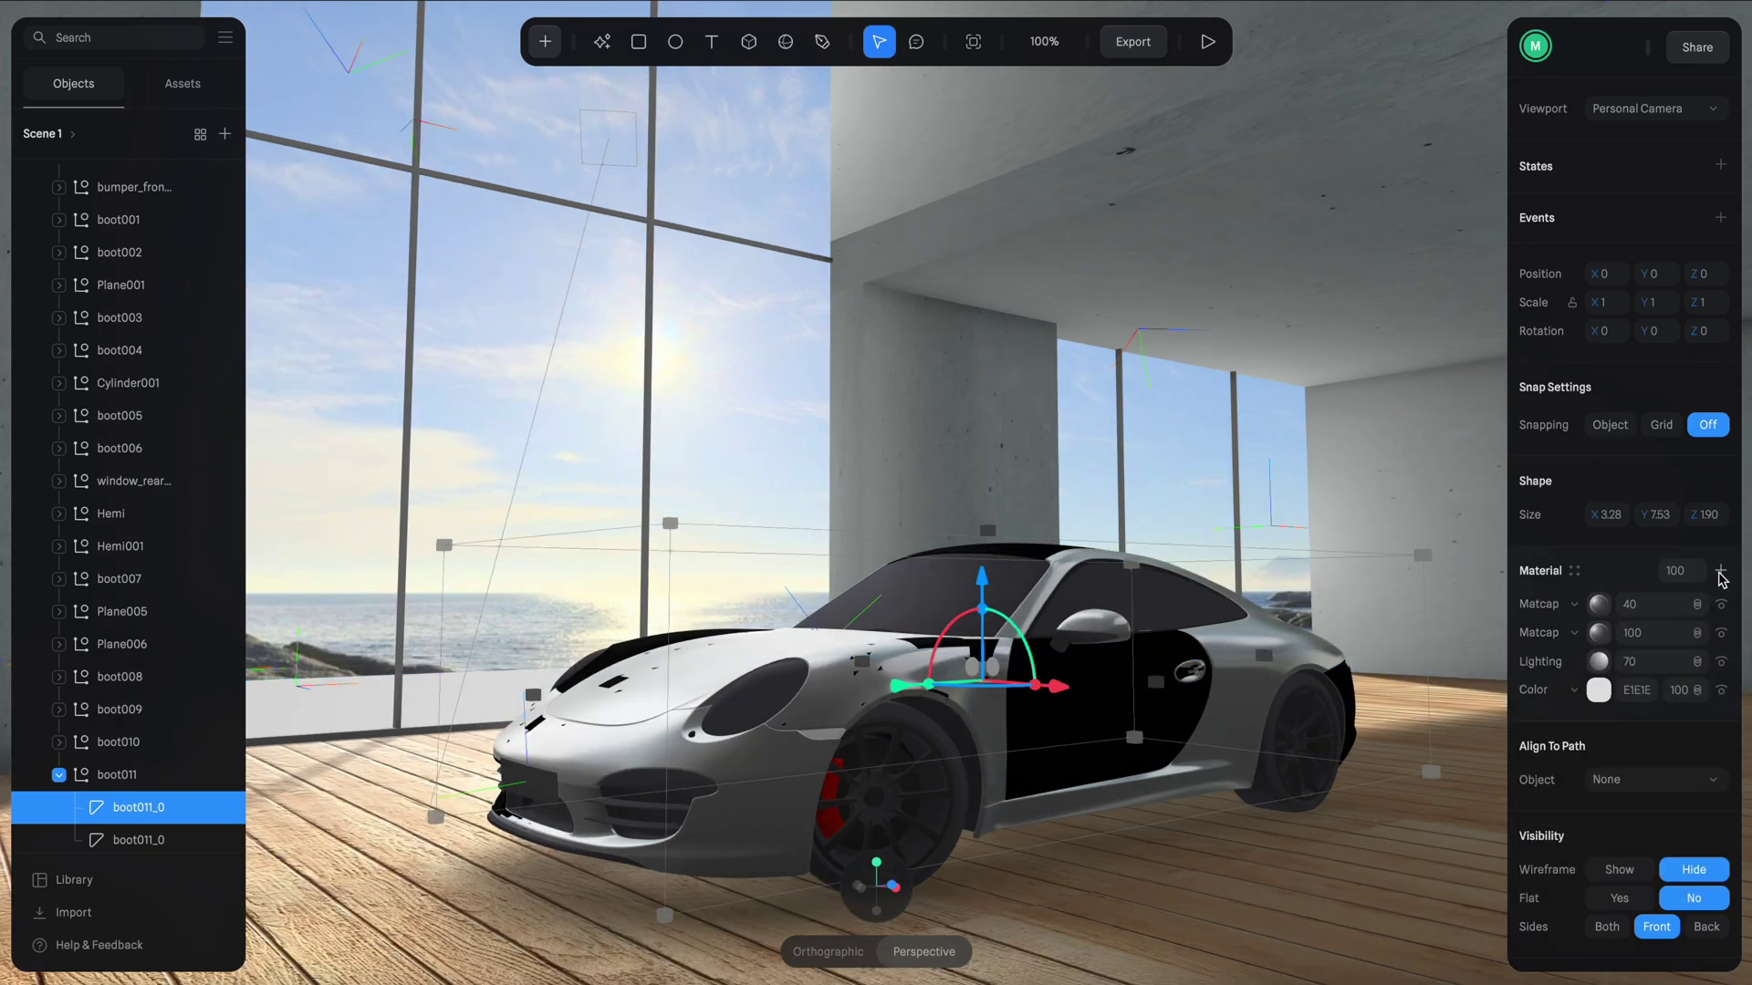
# Add a Fresnel layer on top of the body material with the Overlay blend mode and 50 opacity.
pyautogui.click(1646, 602)
pyautogui.click(1578, 607)
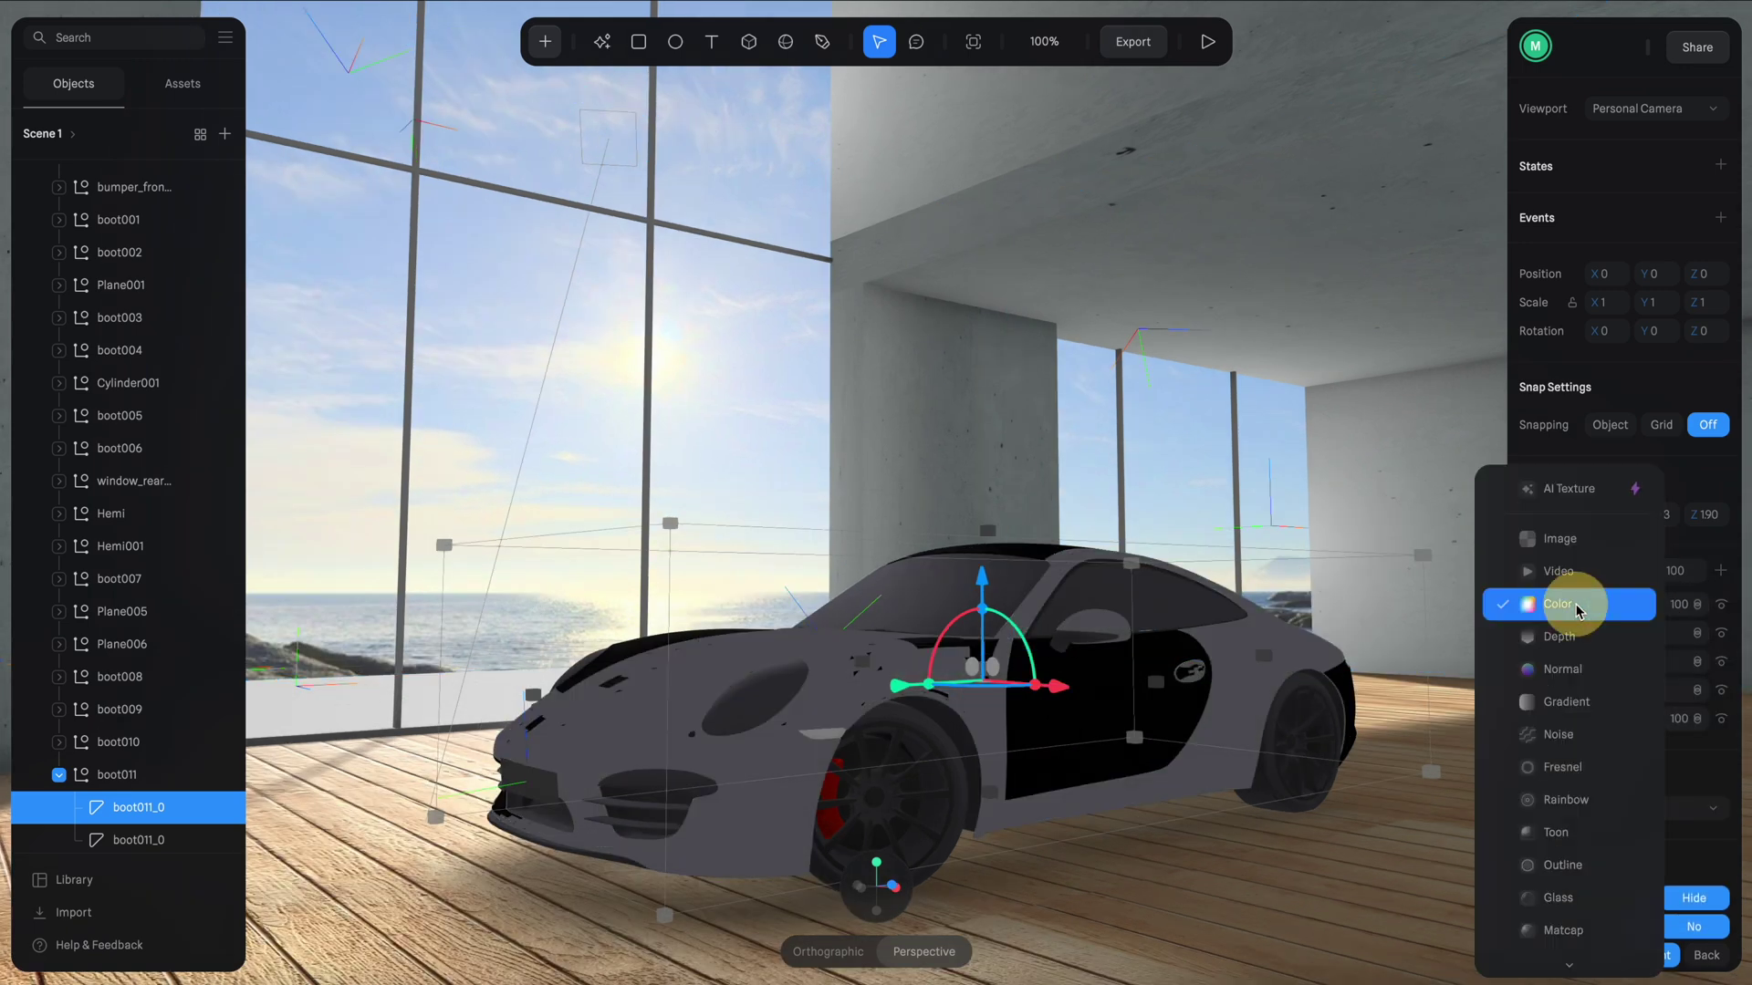
pyautogui.click(1583, 766)
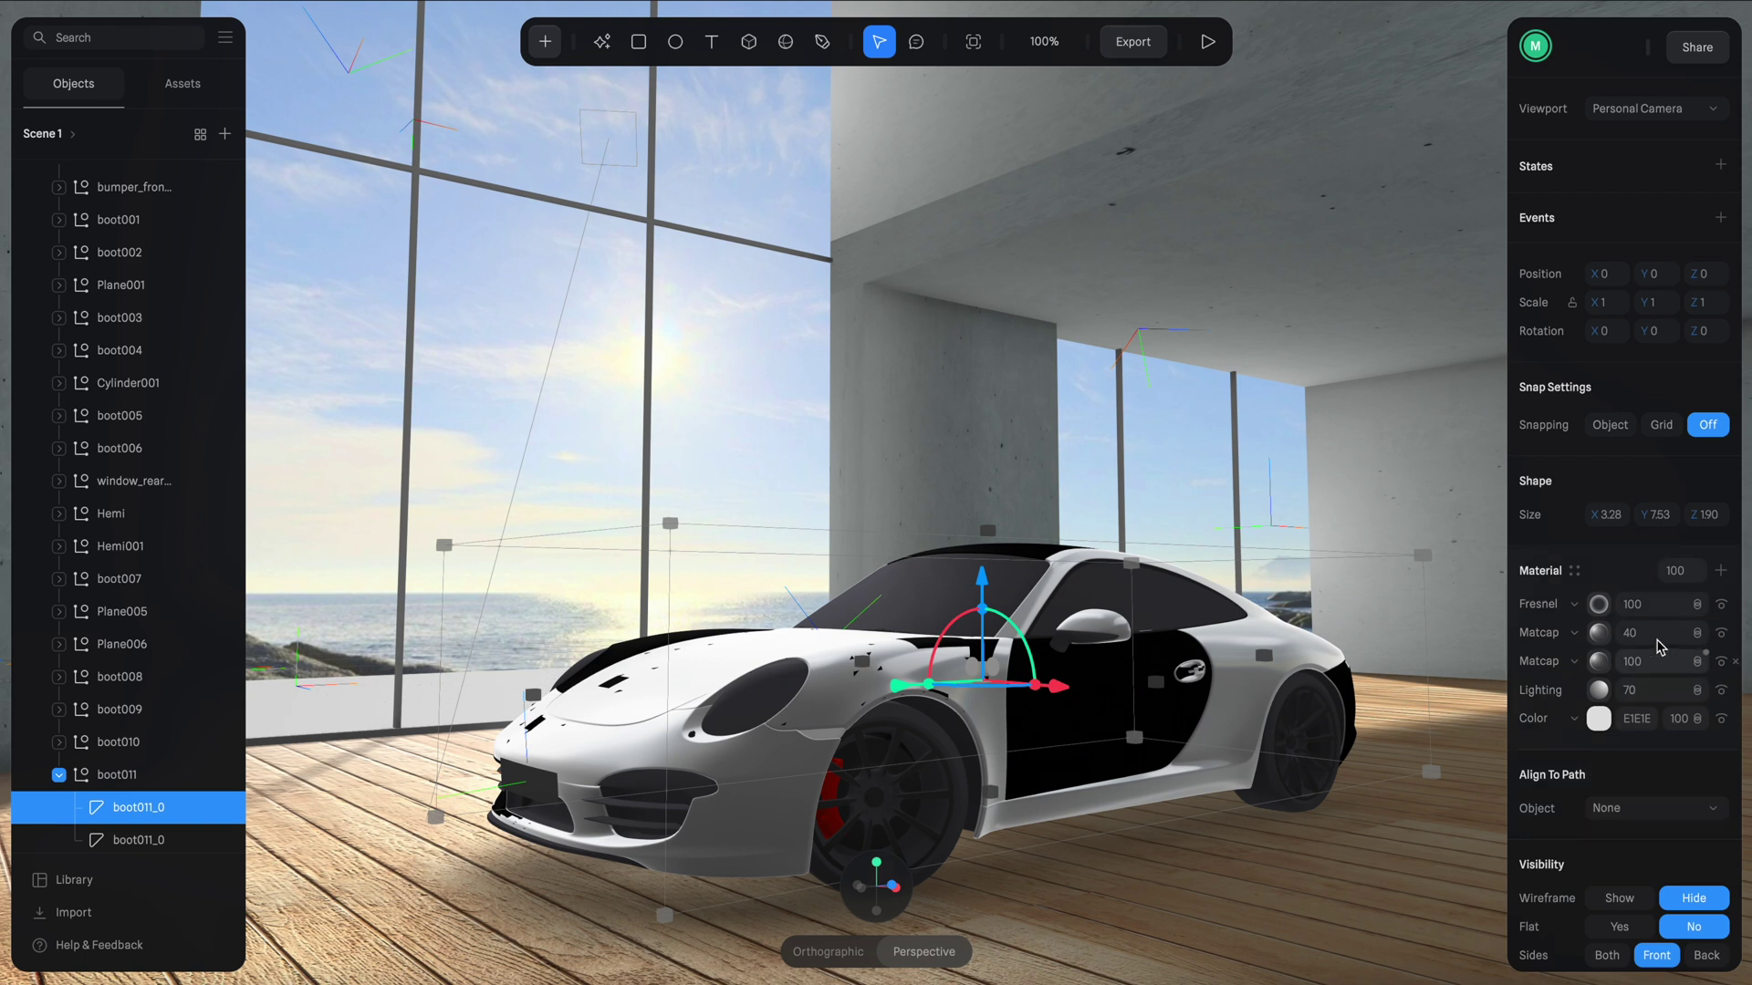
pyautogui.click(1694, 606)
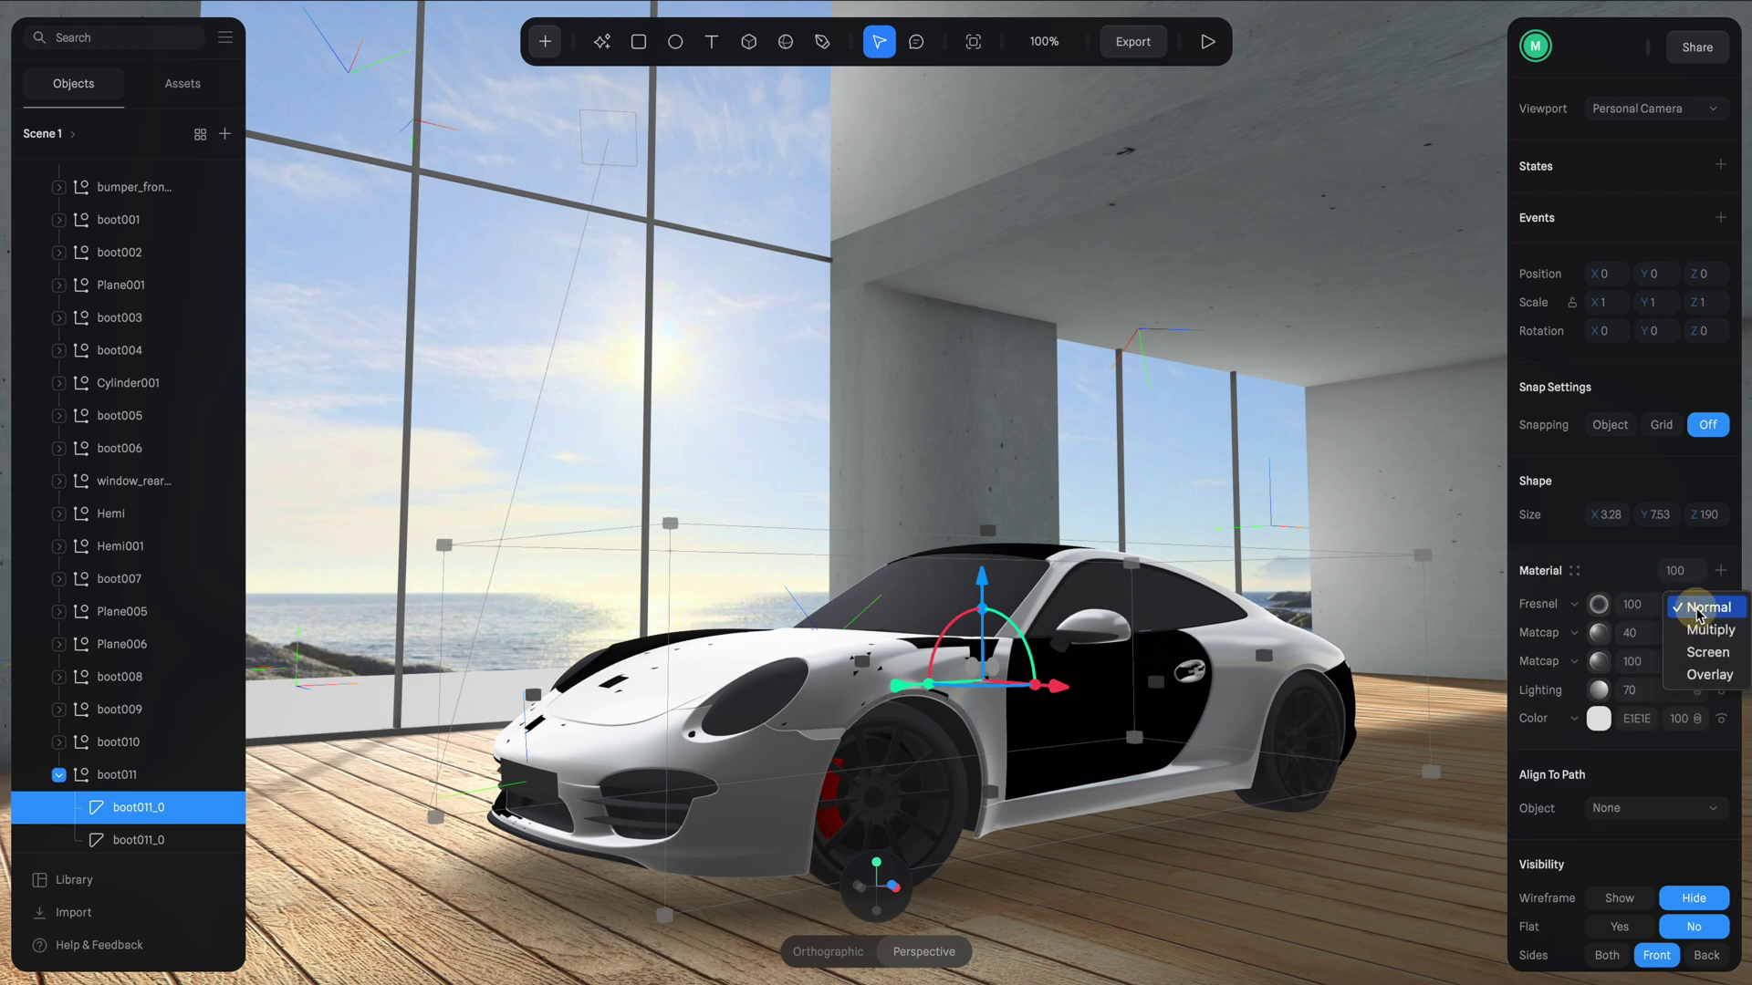
pyautogui.click(1690, 676)
pyautogui.click(1658, 606)
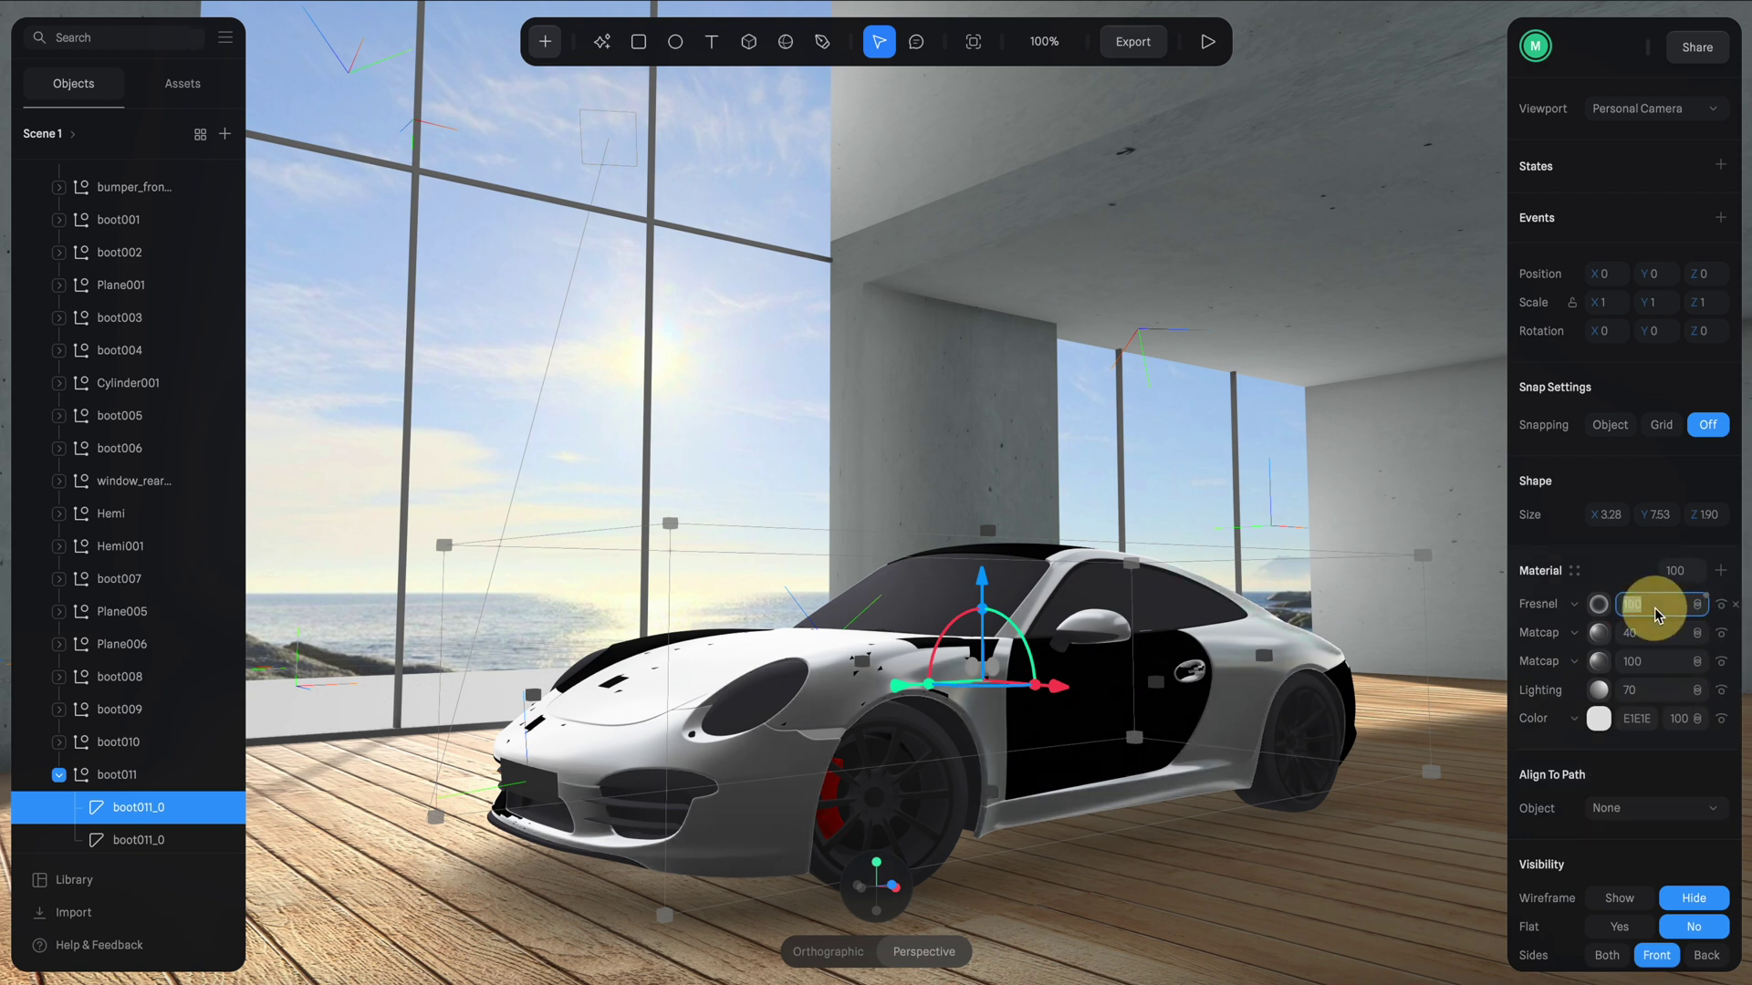
pyautogui.press('Return')
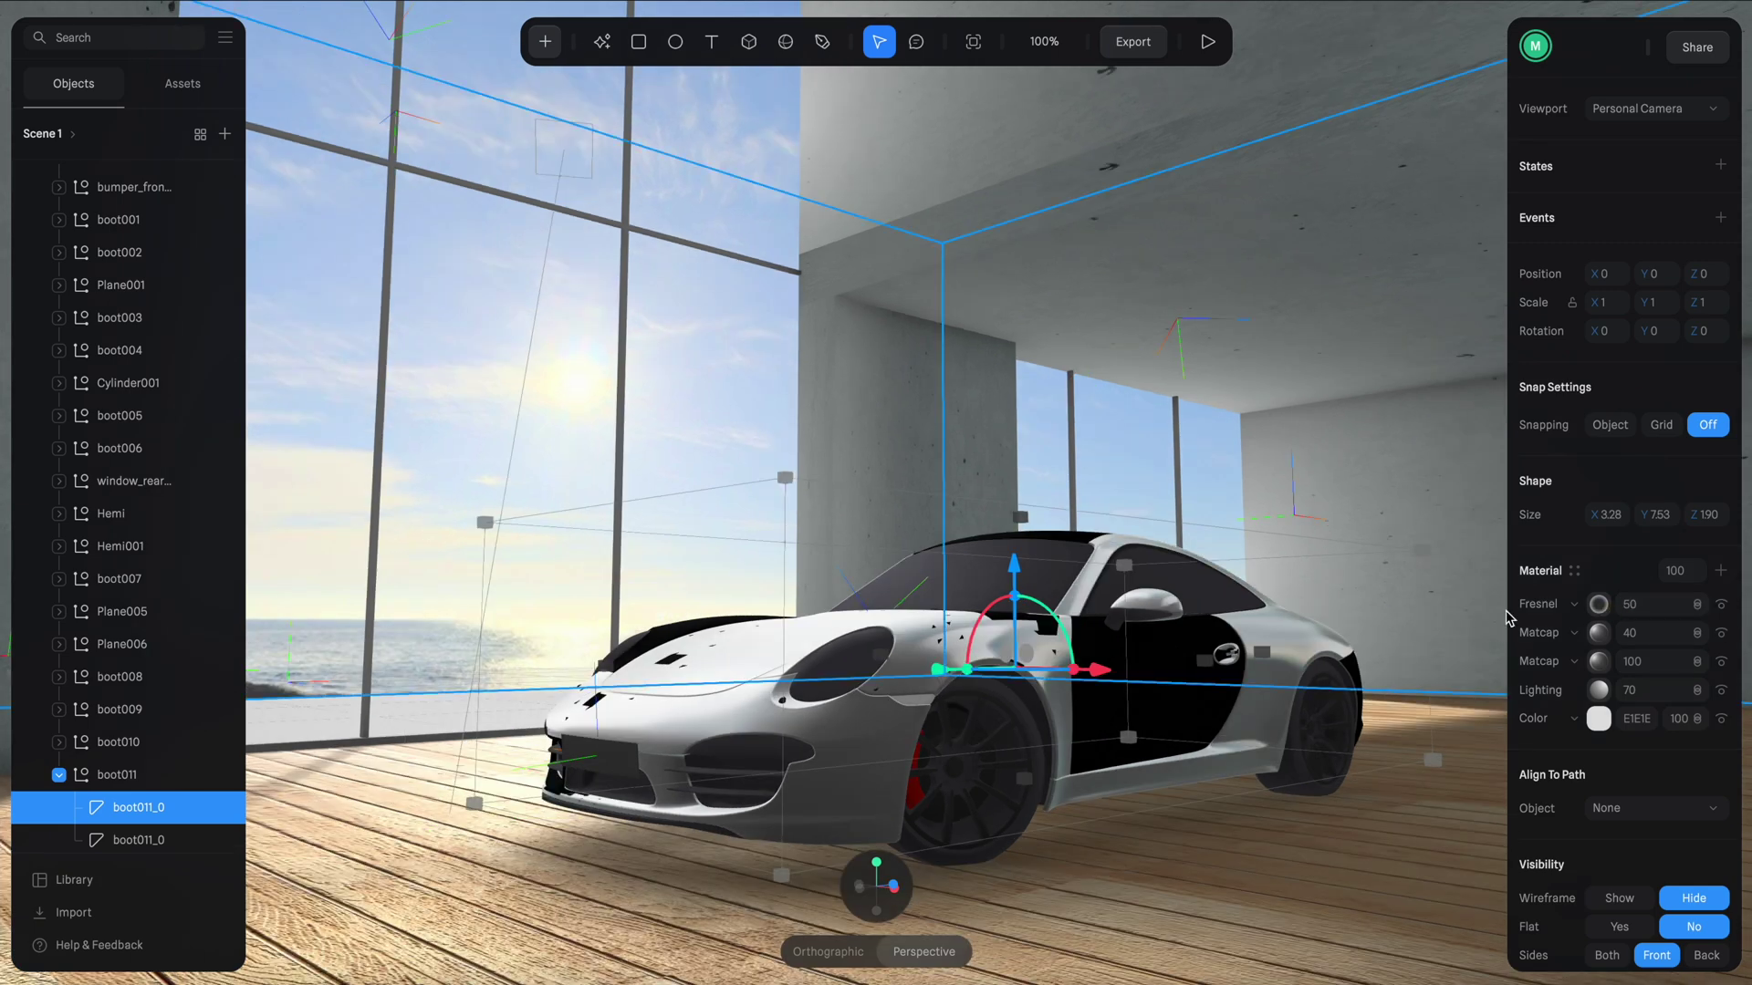
# Save the layered body material as a reusable material asset named Body Paint.
pyautogui.click(1575, 572)
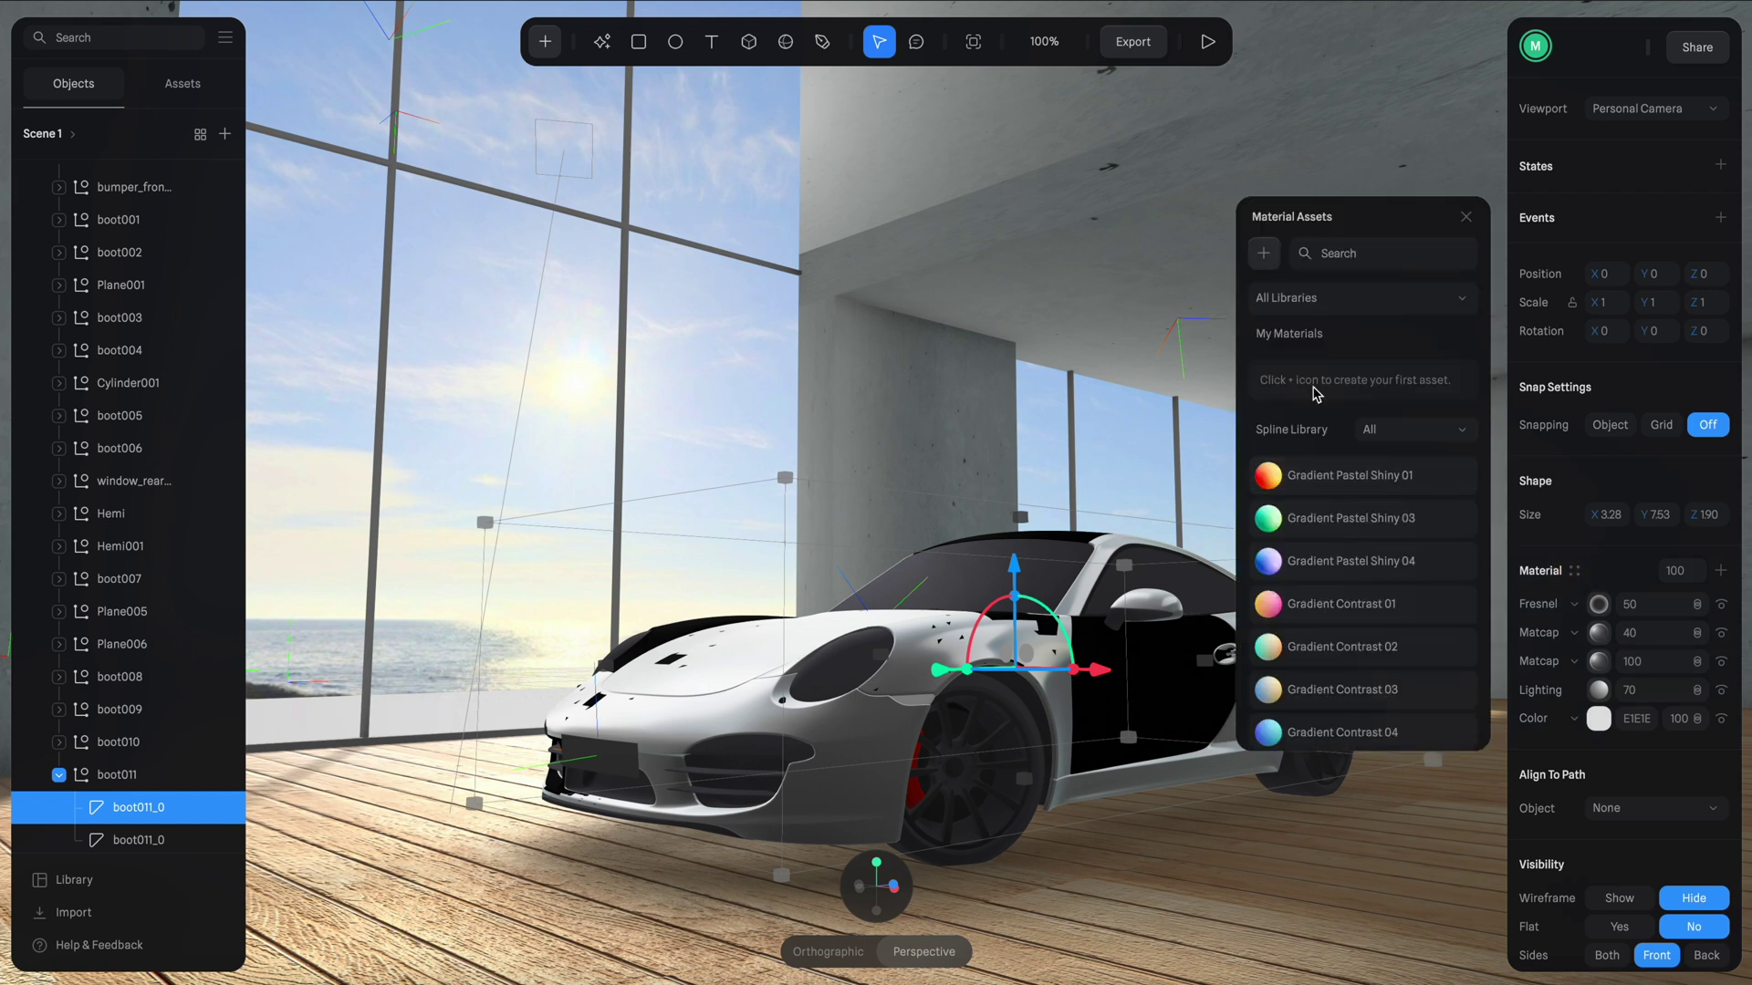
pyautogui.click(1263, 257)
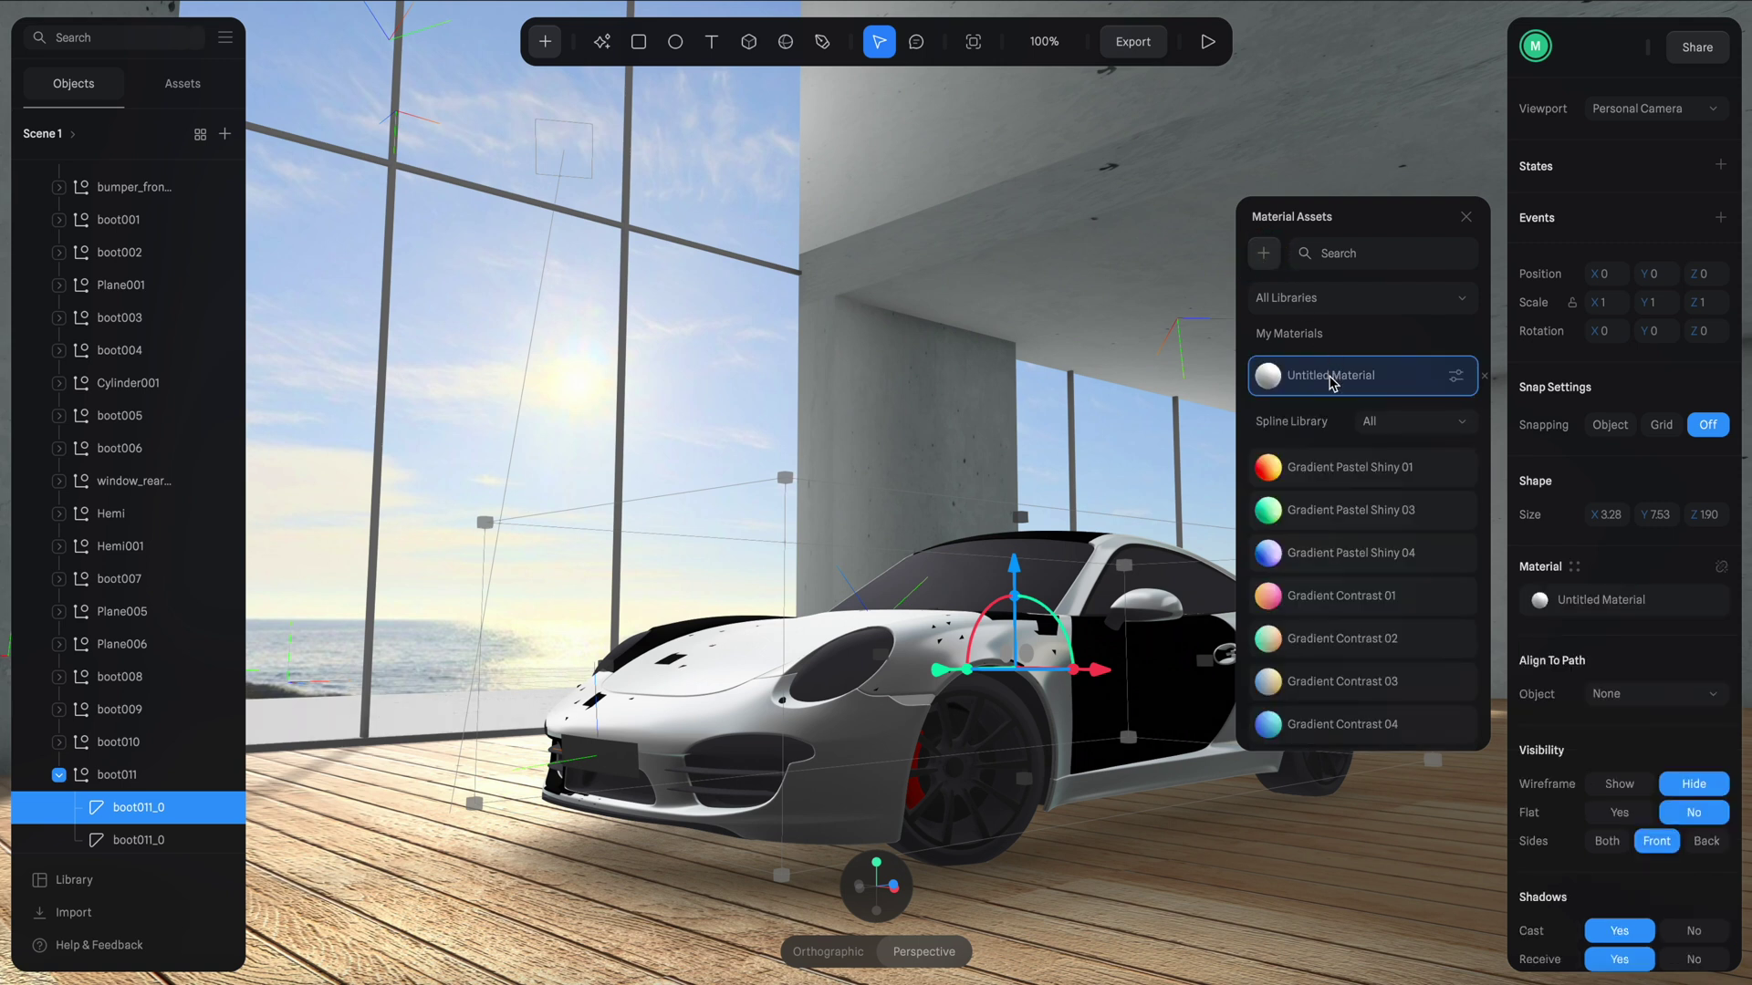
pyautogui.doubleClick(1329, 376)
pyautogui.write('Bod')
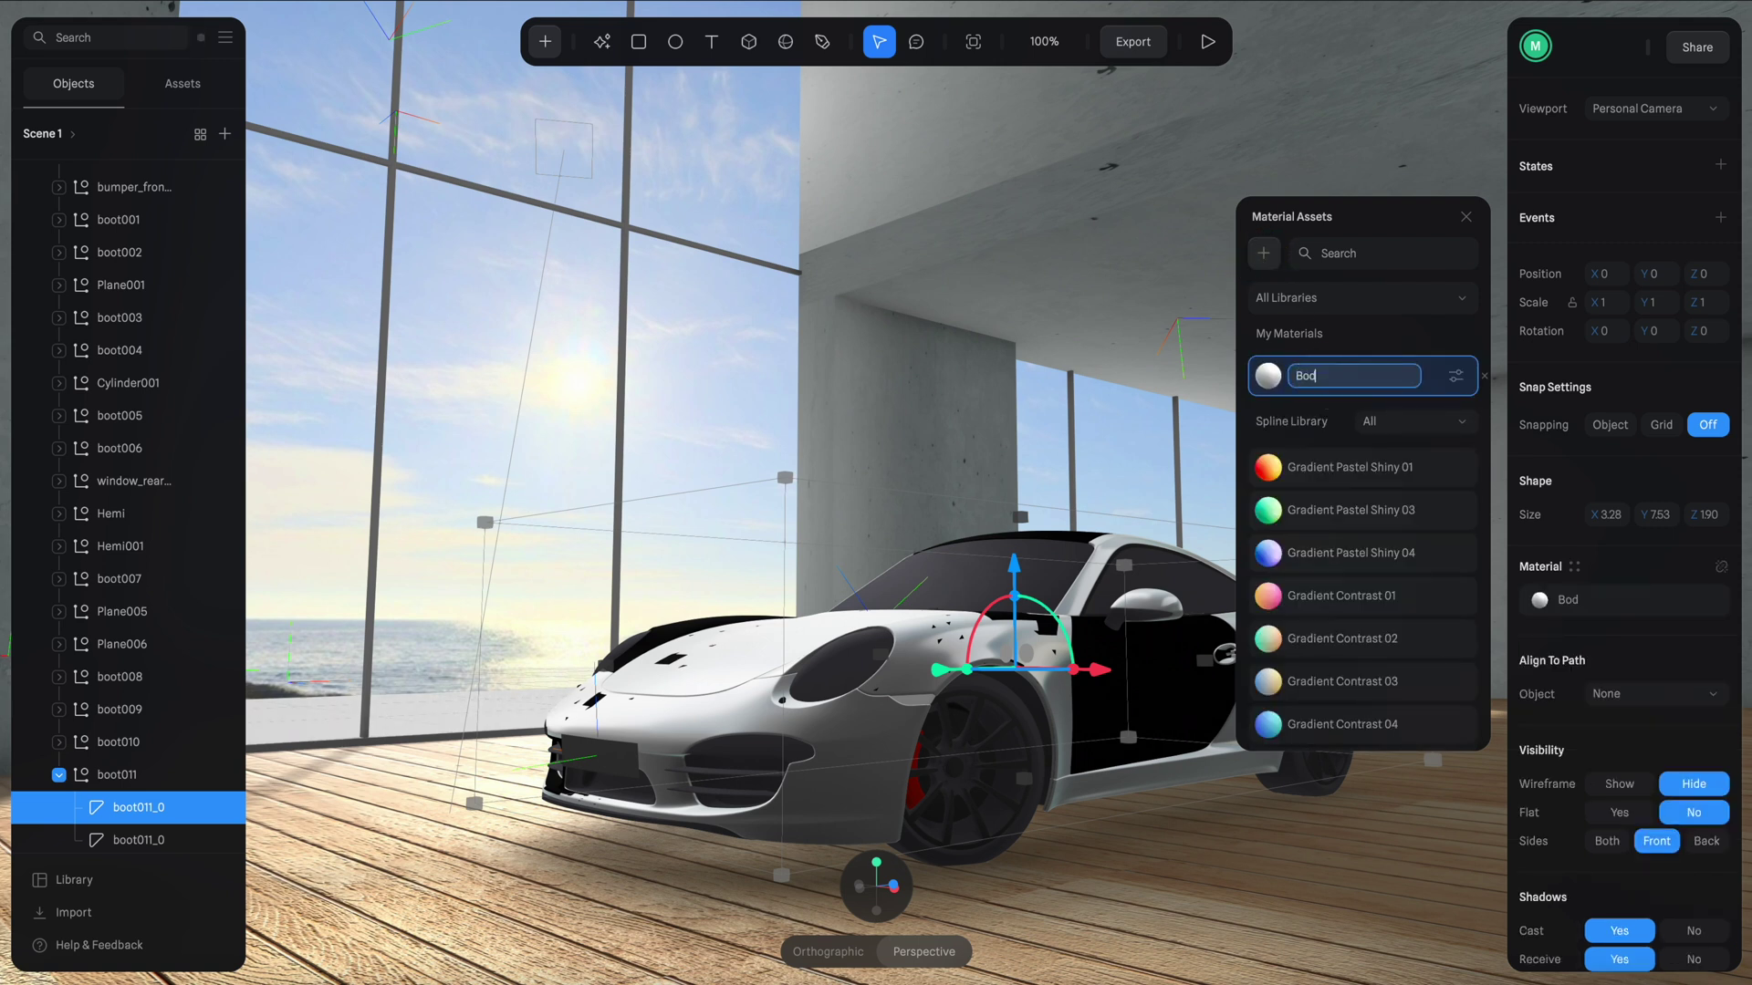
pyautogui.write('y Paint')
pyautogui.press('Return')
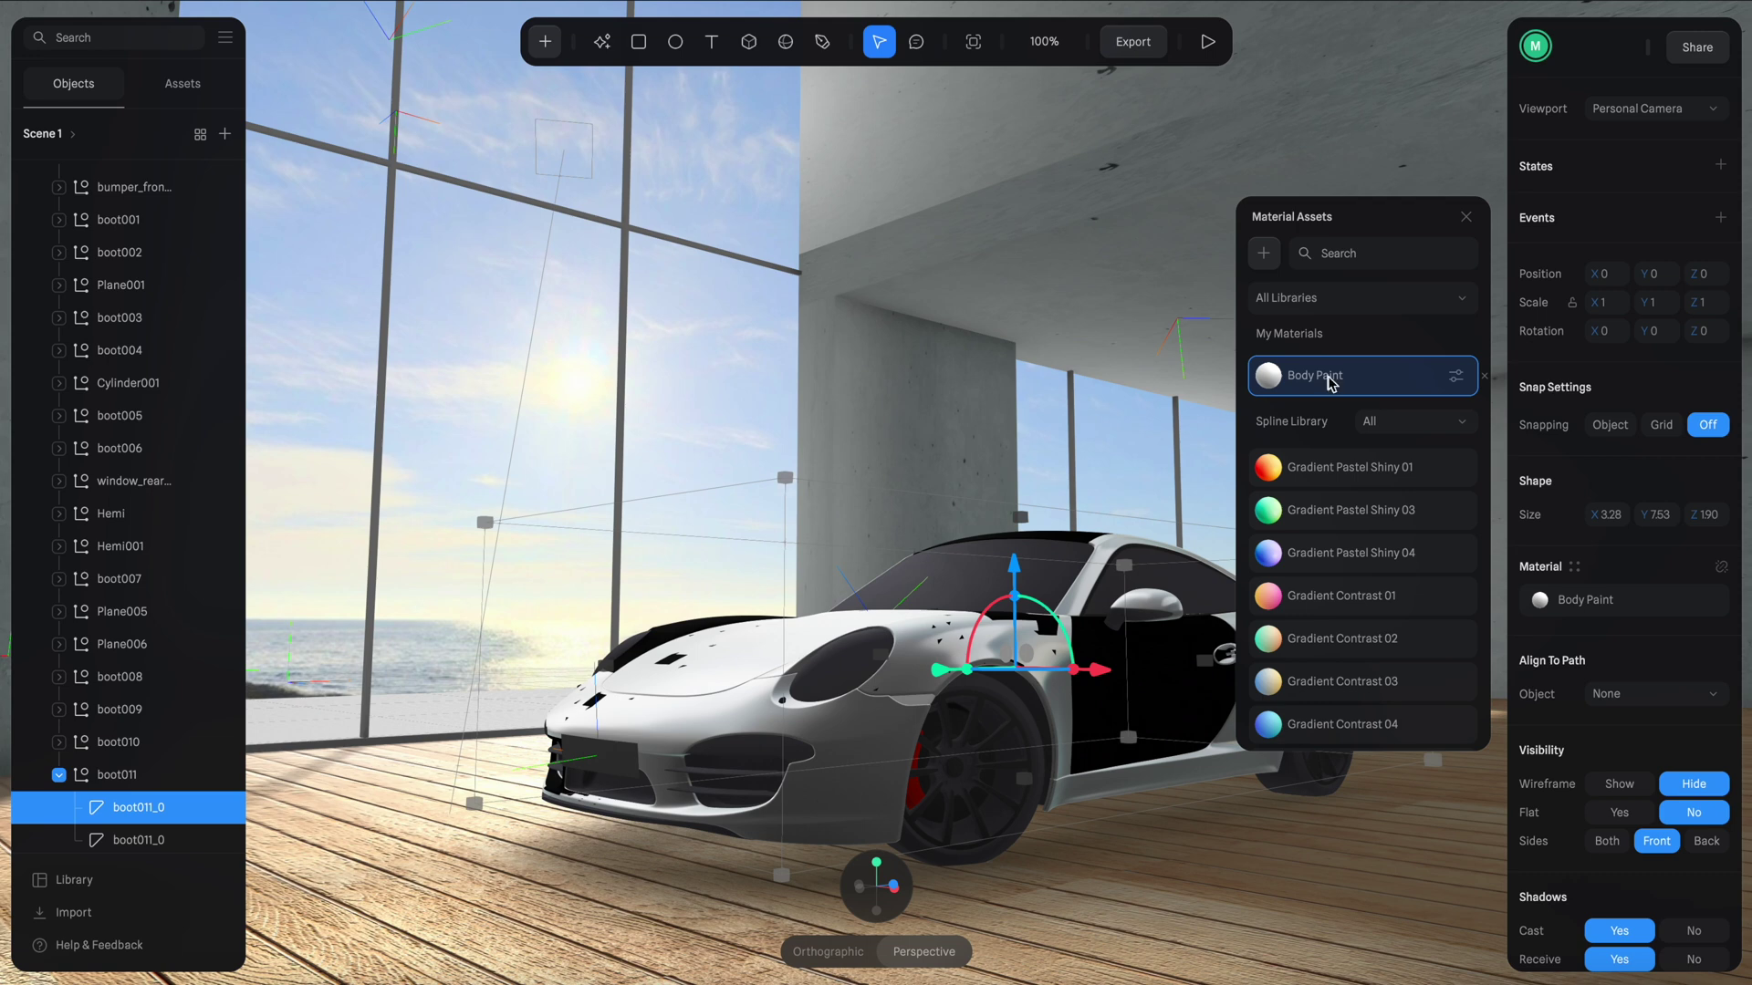
pyautogui.click(1465, 216)
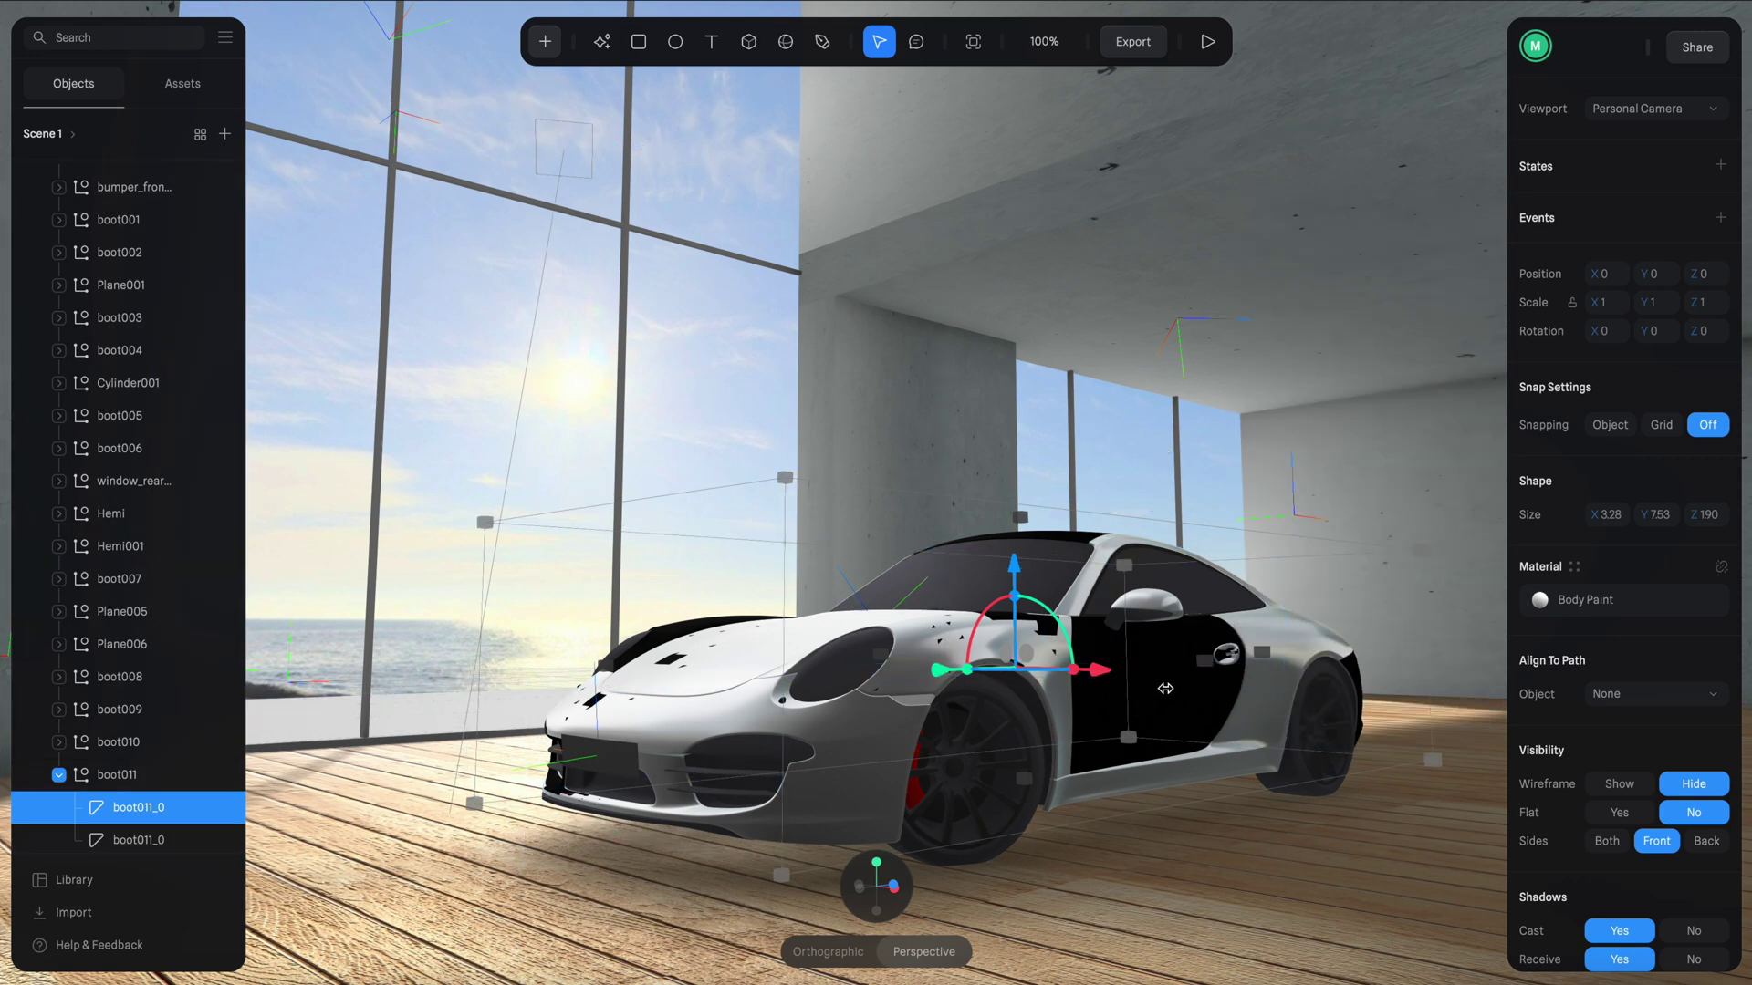
# Apply the Body Paint material asset to the black panels of the car body.
pyautogui.click(1176, 699)
pyautogui.click(1575, 571)
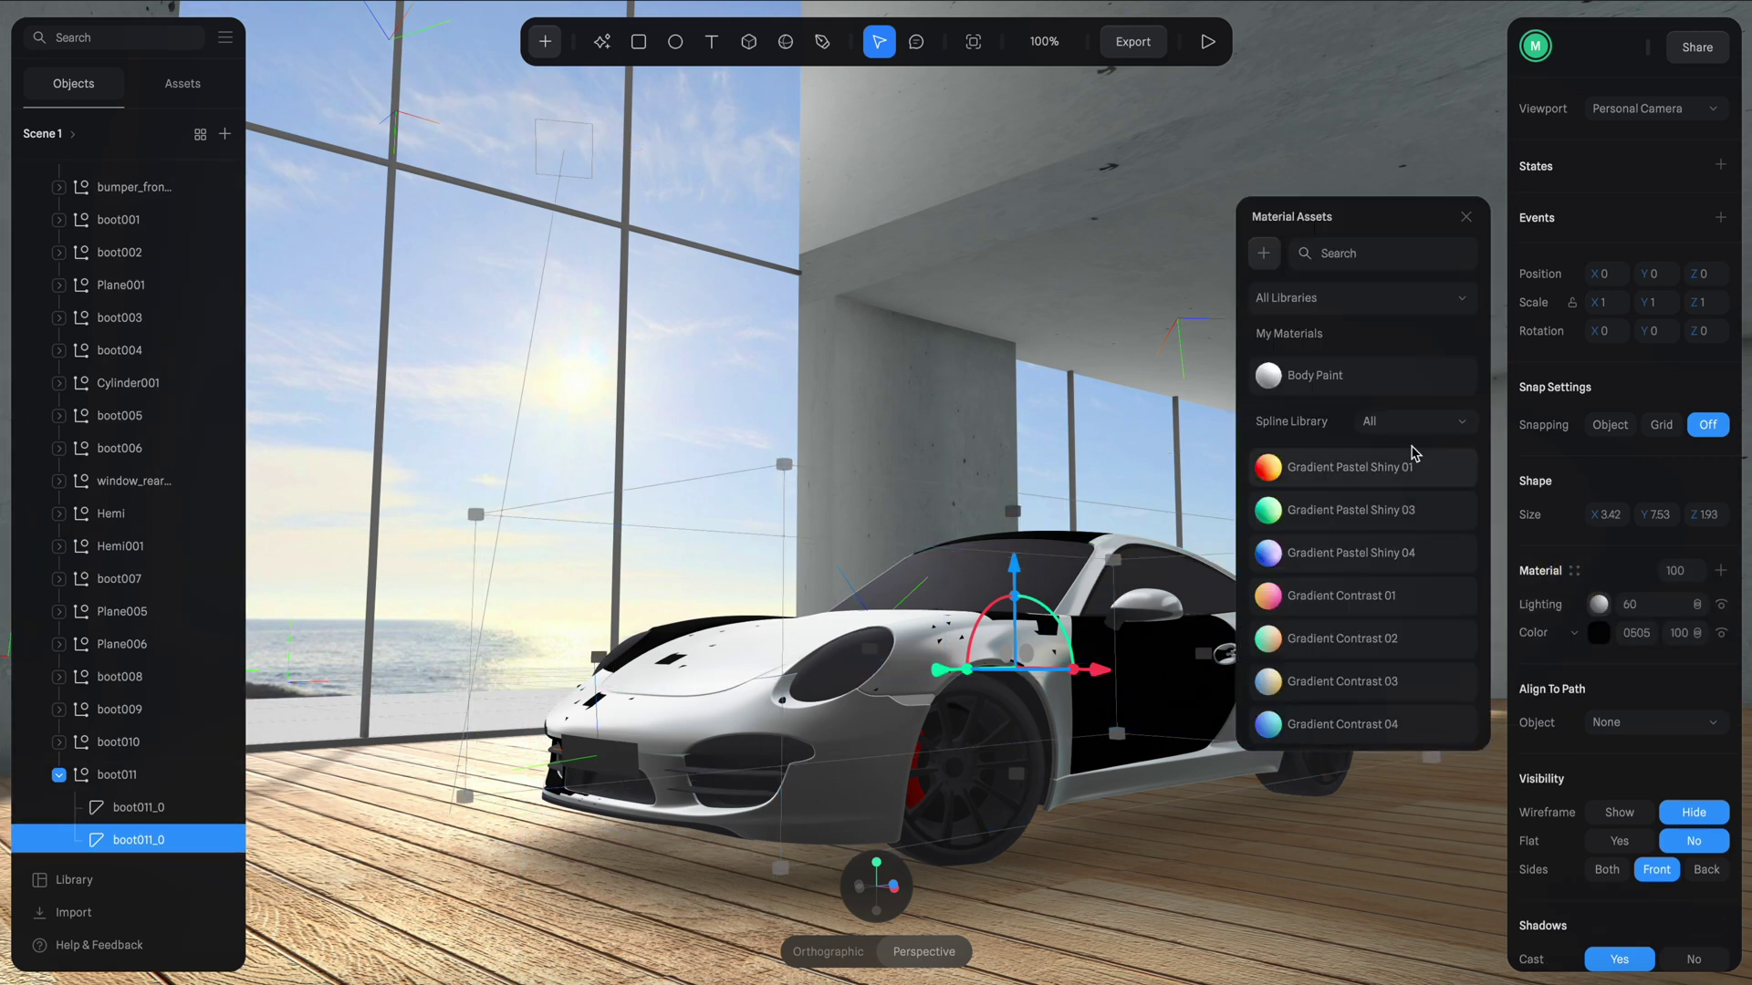
pyautogui.click(1277, 387)
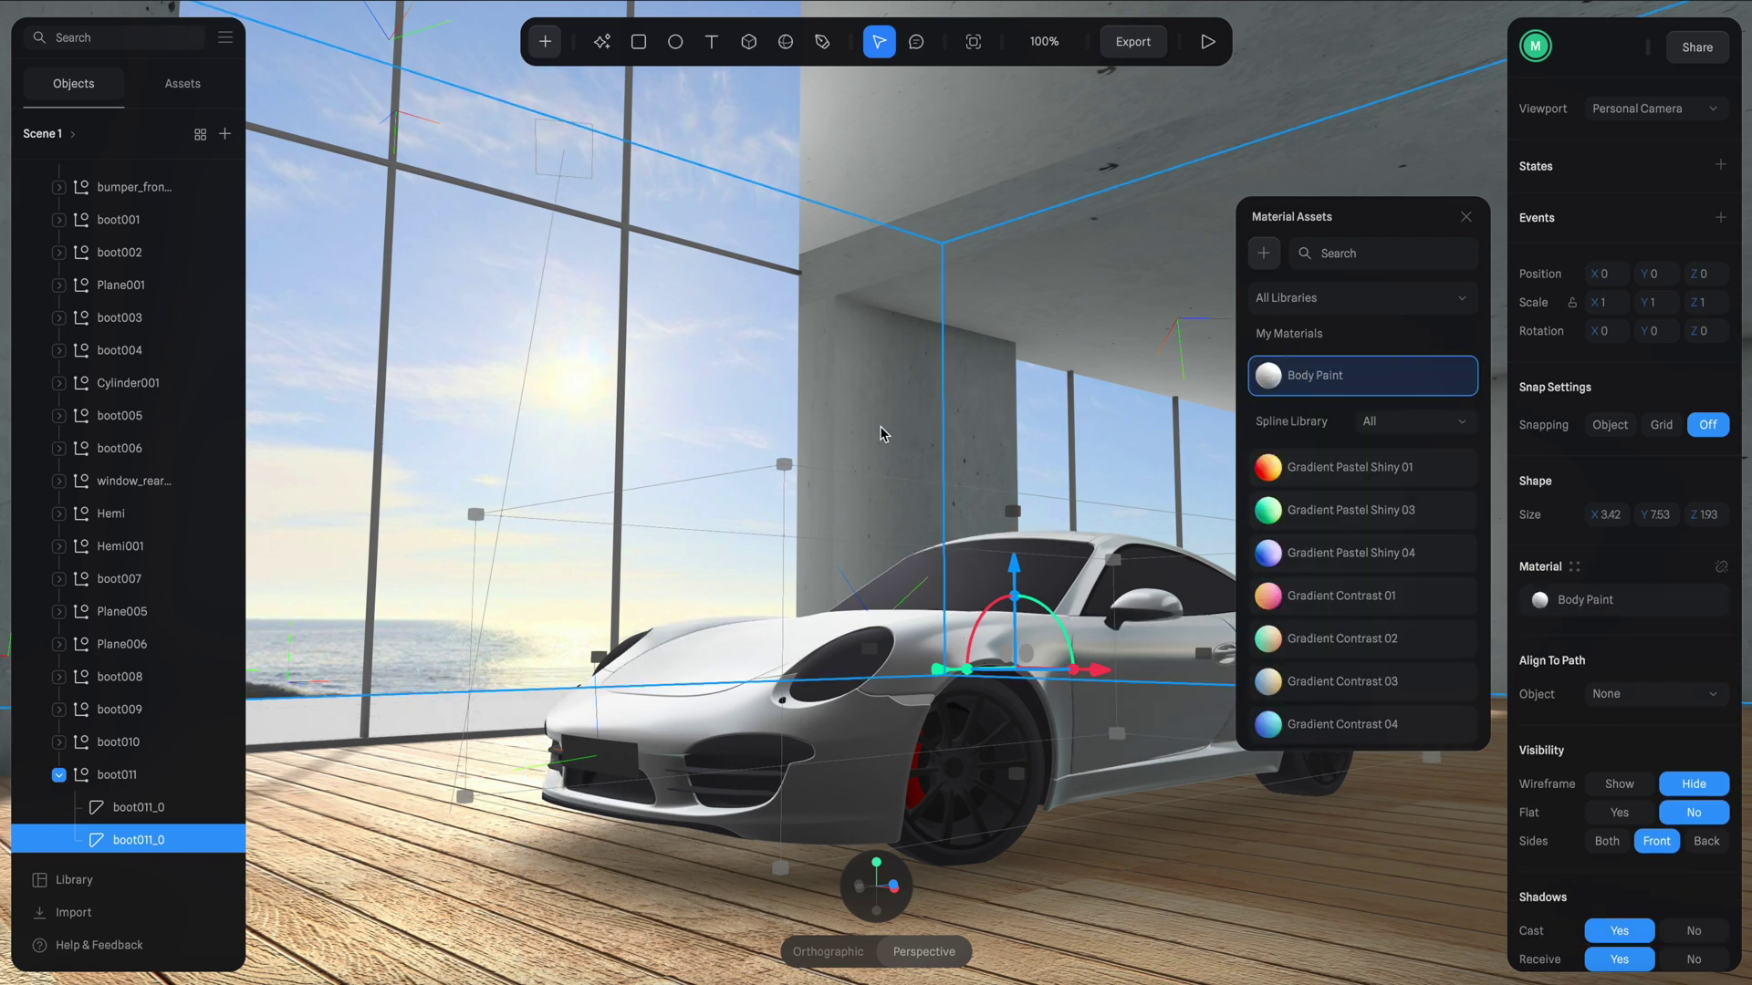
pyautogui.click(927, 483)
# Change the blend mode of Body Paint's lower Matcap layer, the one at 100 opacity, to Overlay.
pyautogui.keyDown('alt'); pyautogui.moveTo(1137, 750); pyautogui.dragTo(1152, 751); pyautogui.keyUp('alt')
pyautogui.click(1152, 750)
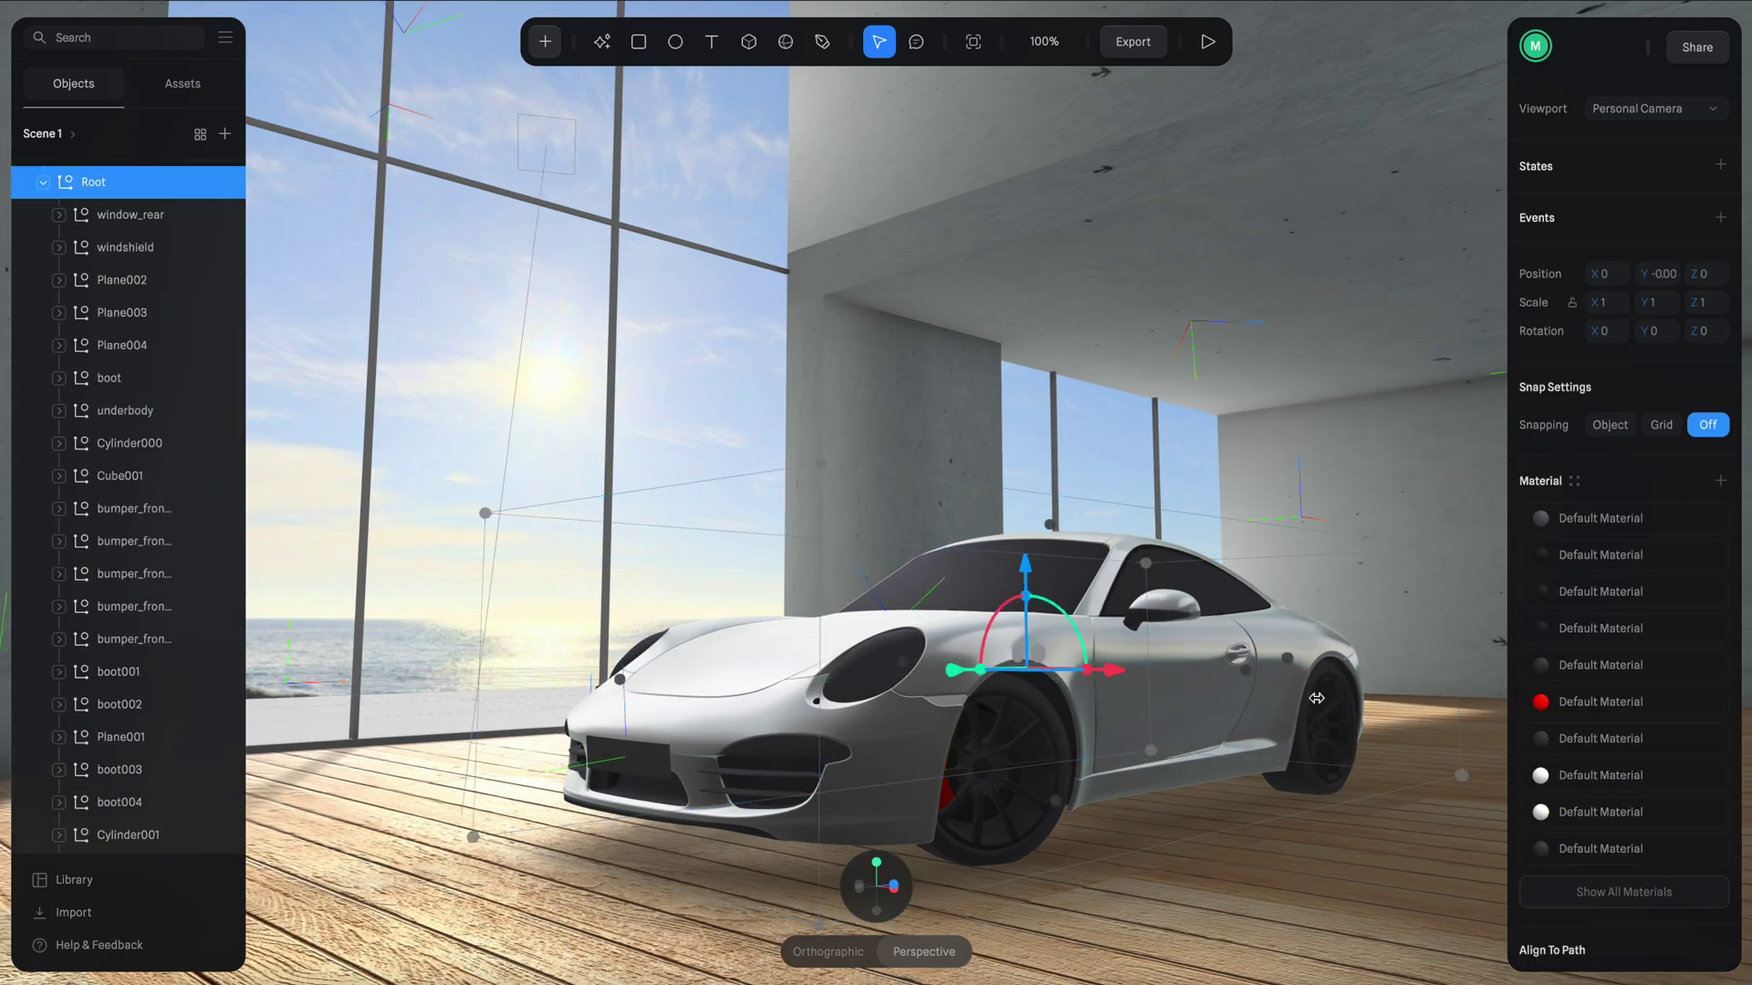
pyautogui.click(1192, 698)
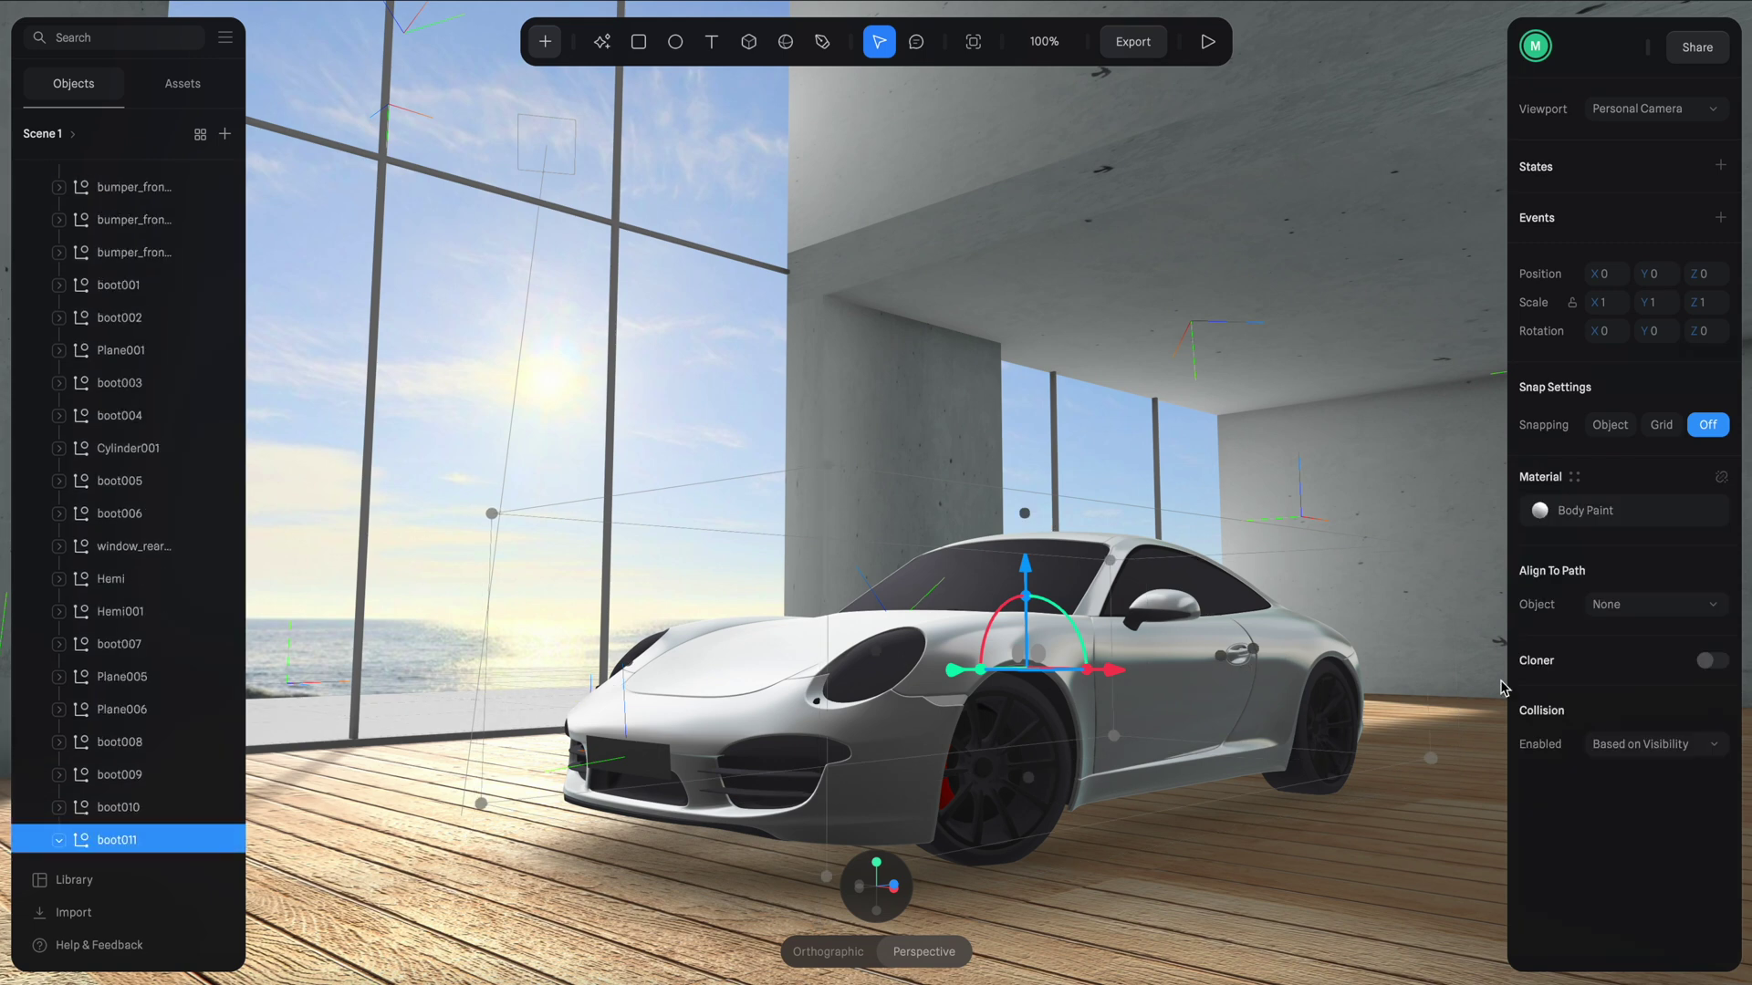
pyautogui.click(1543, 510)
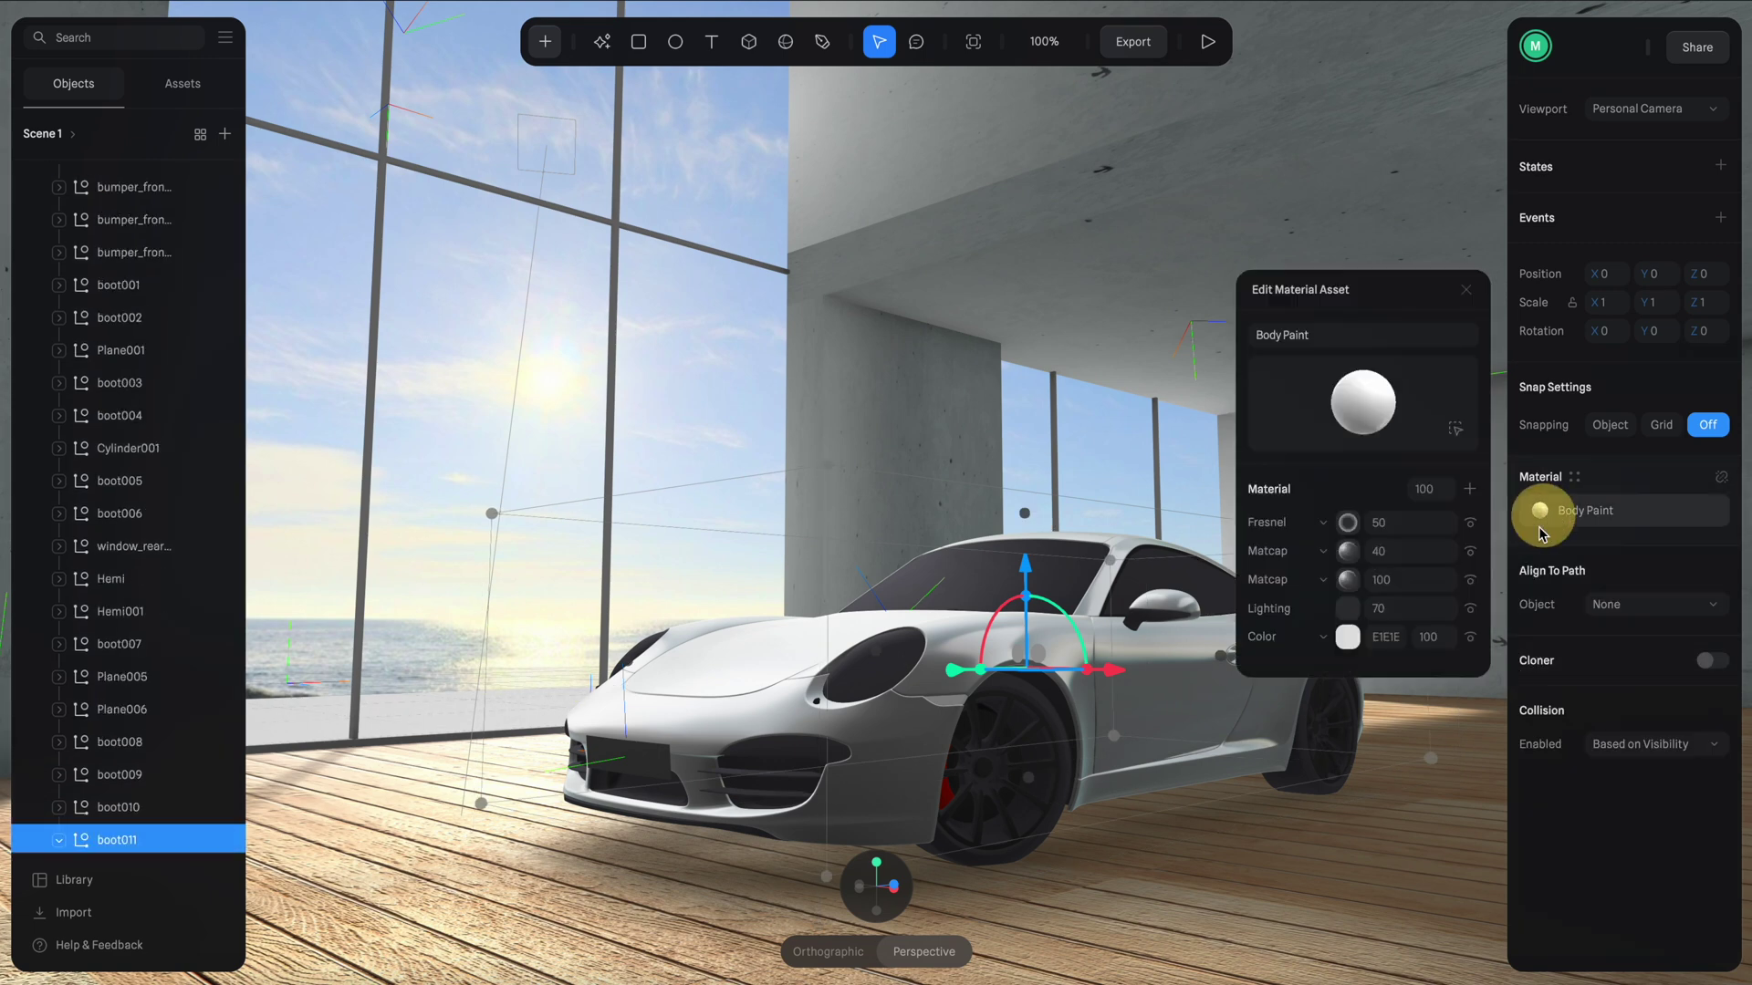
pyautogui.click(1472, 580)
pyautogui.click(1471, 580)
pyautogui.click(1449, 580)
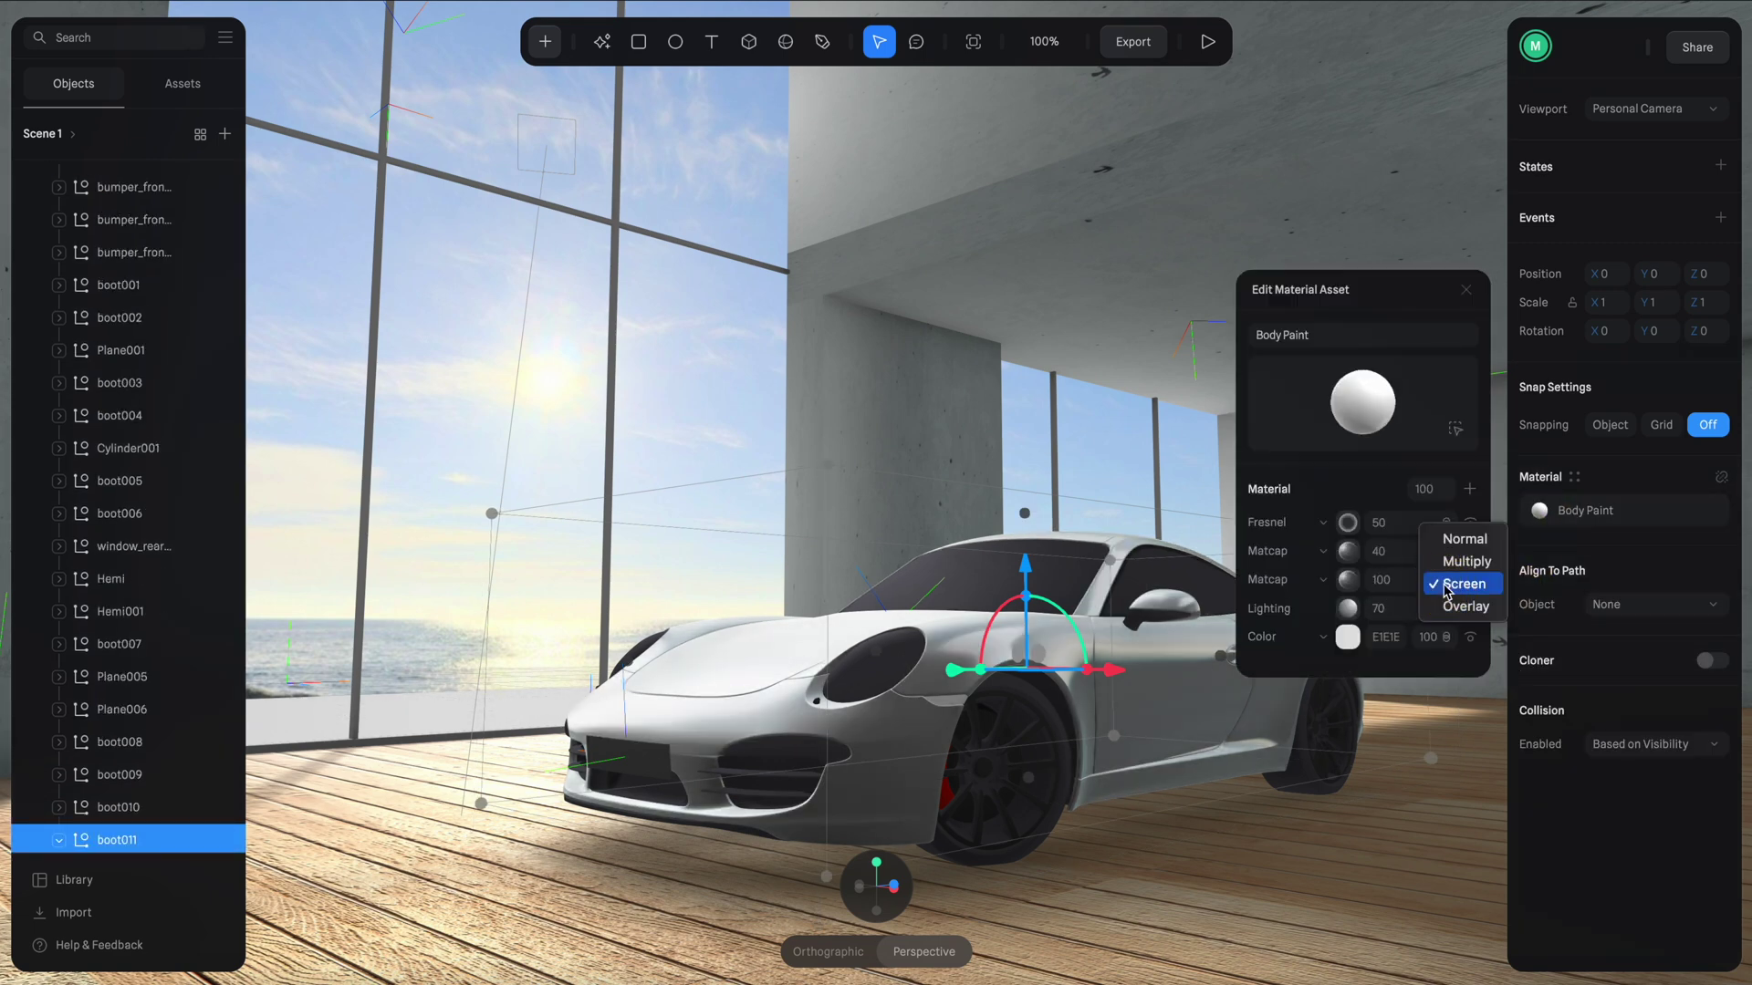
pyautogui.click(1453, 606)
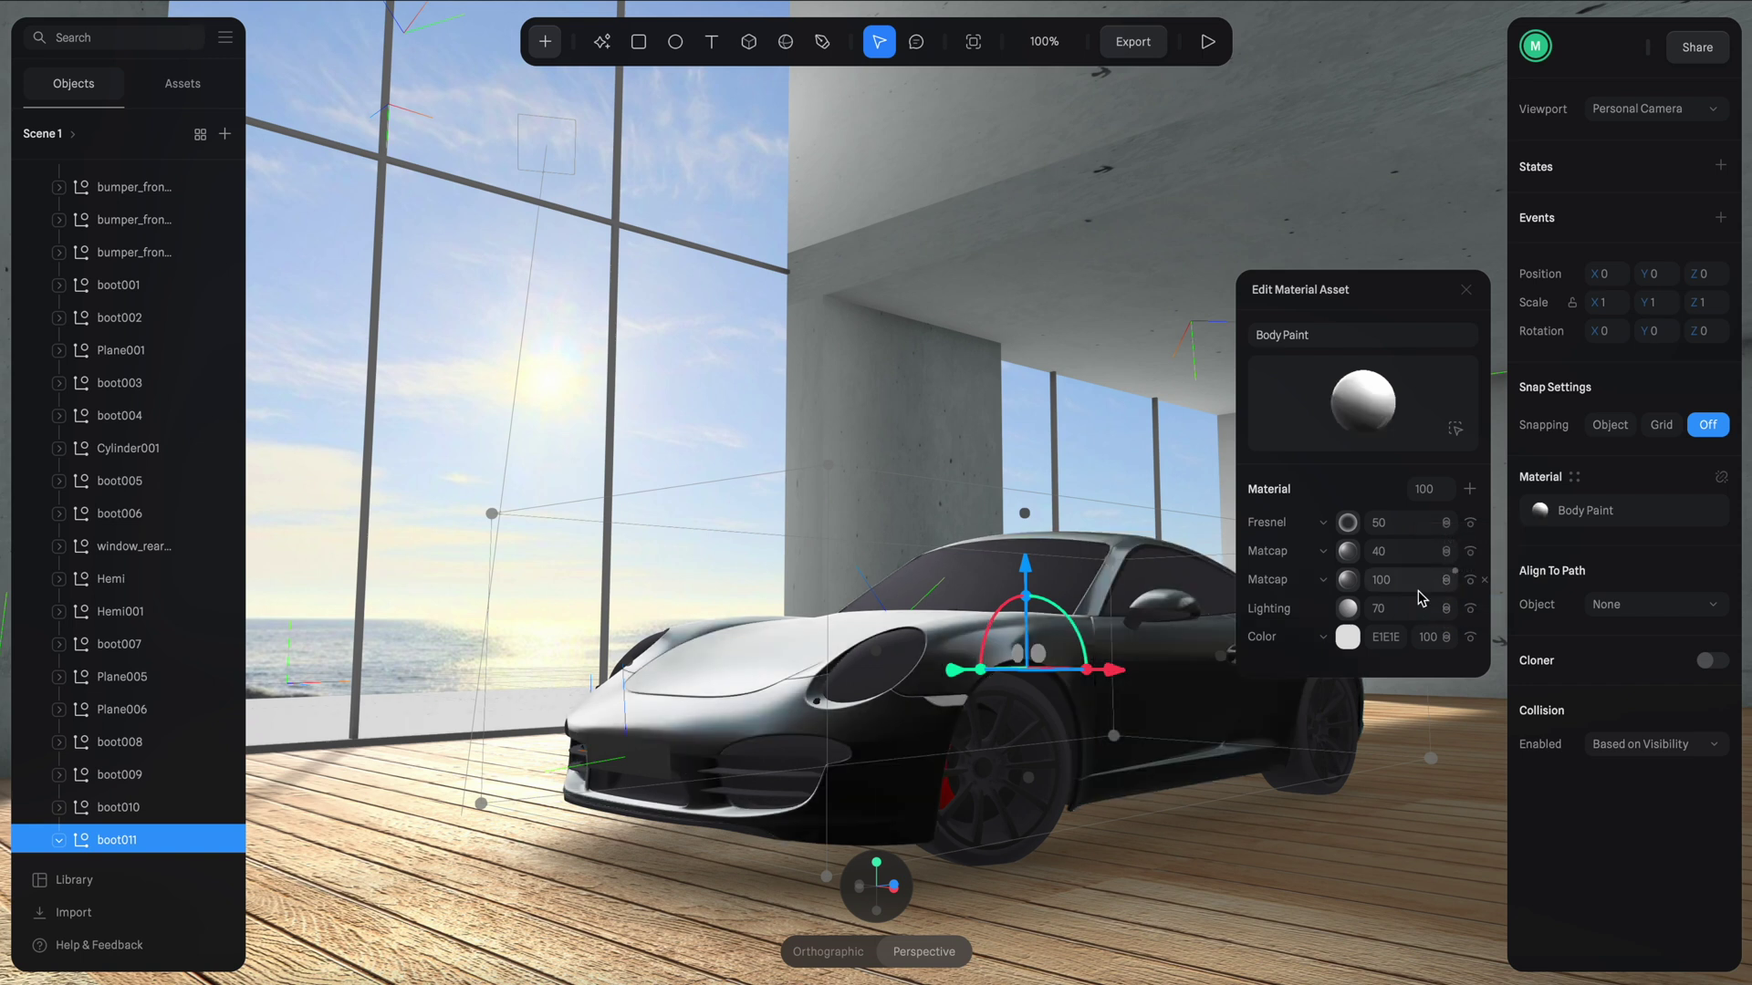
# Replace the lower Matcap's image in Body Paint with the translucent-looking grey glossy sphere from the Spline Library.
pyautogui.click(1347, 579)
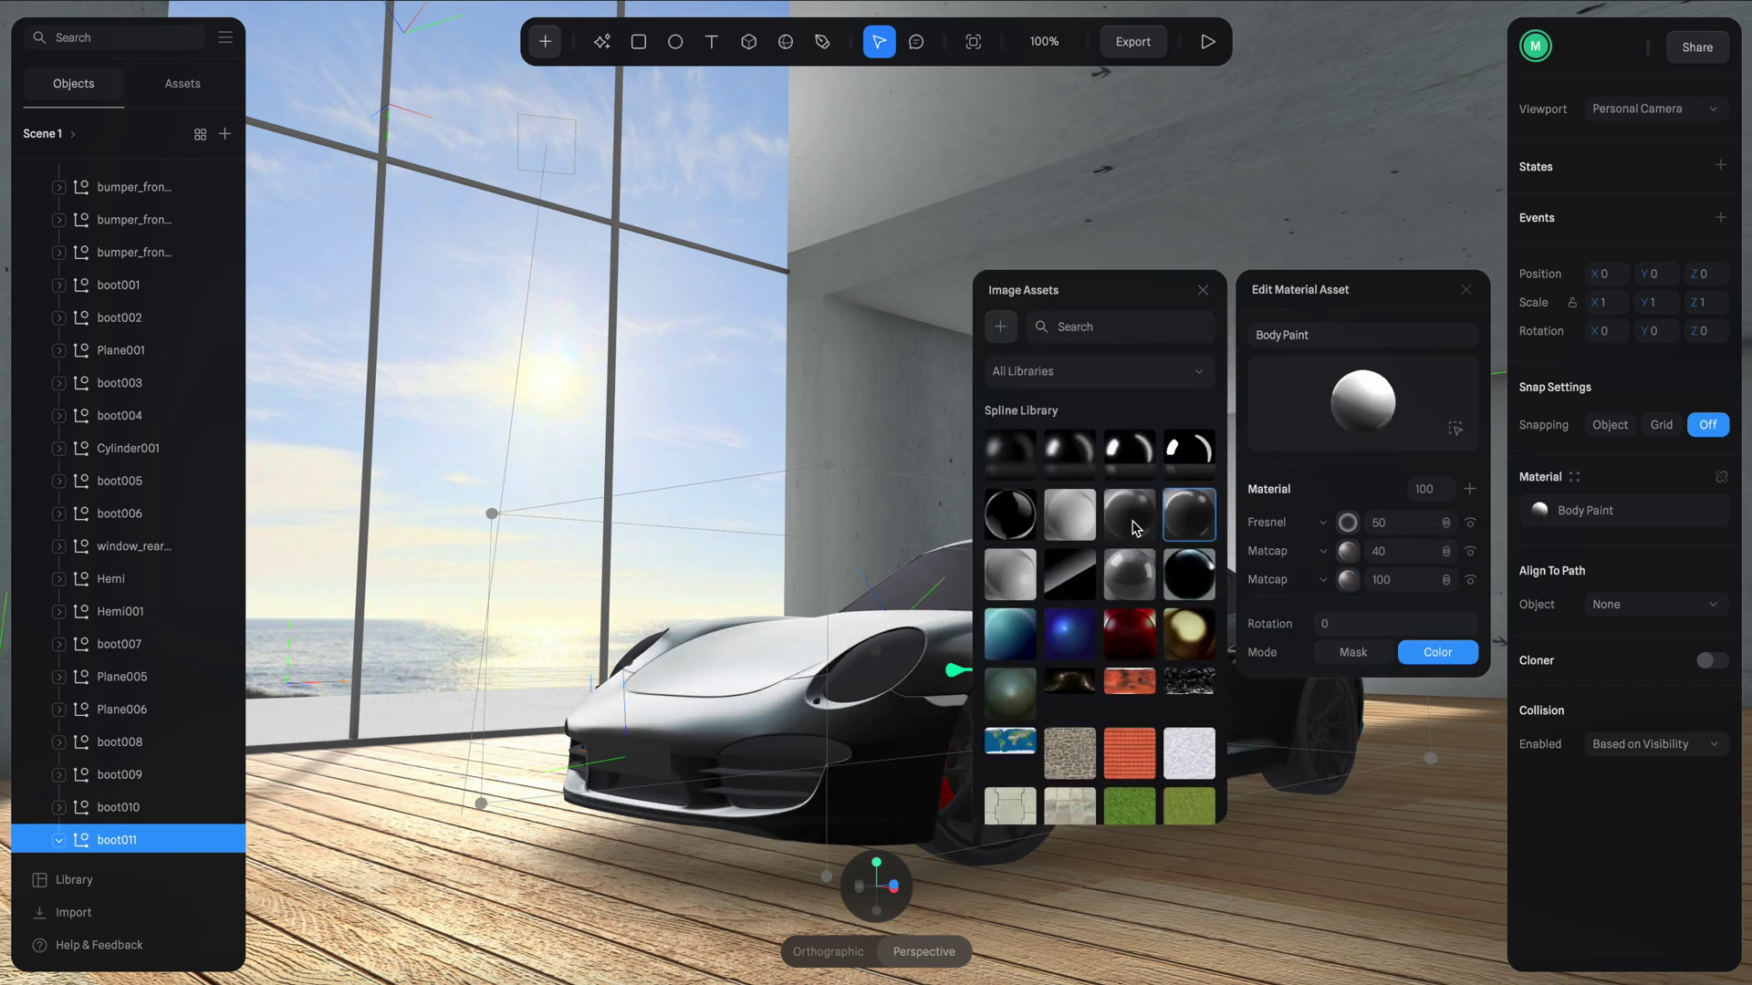
pyautogui.click(1134, 573)
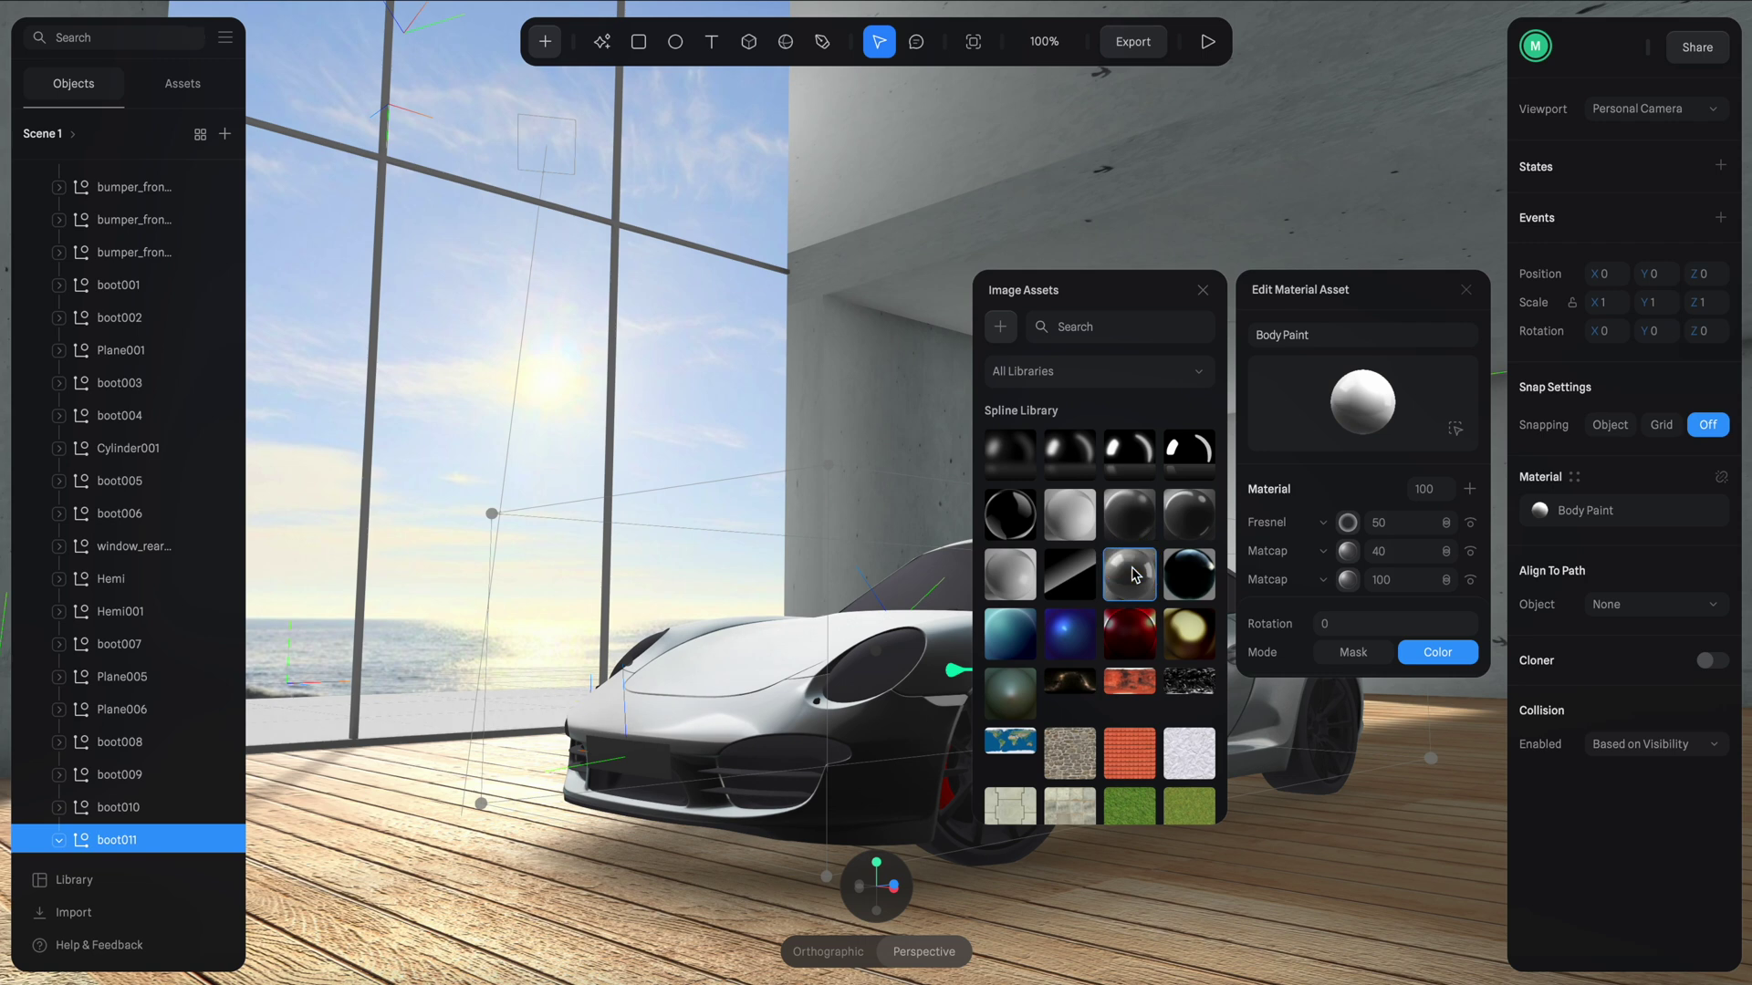
pyautogui.click(1464, 290)
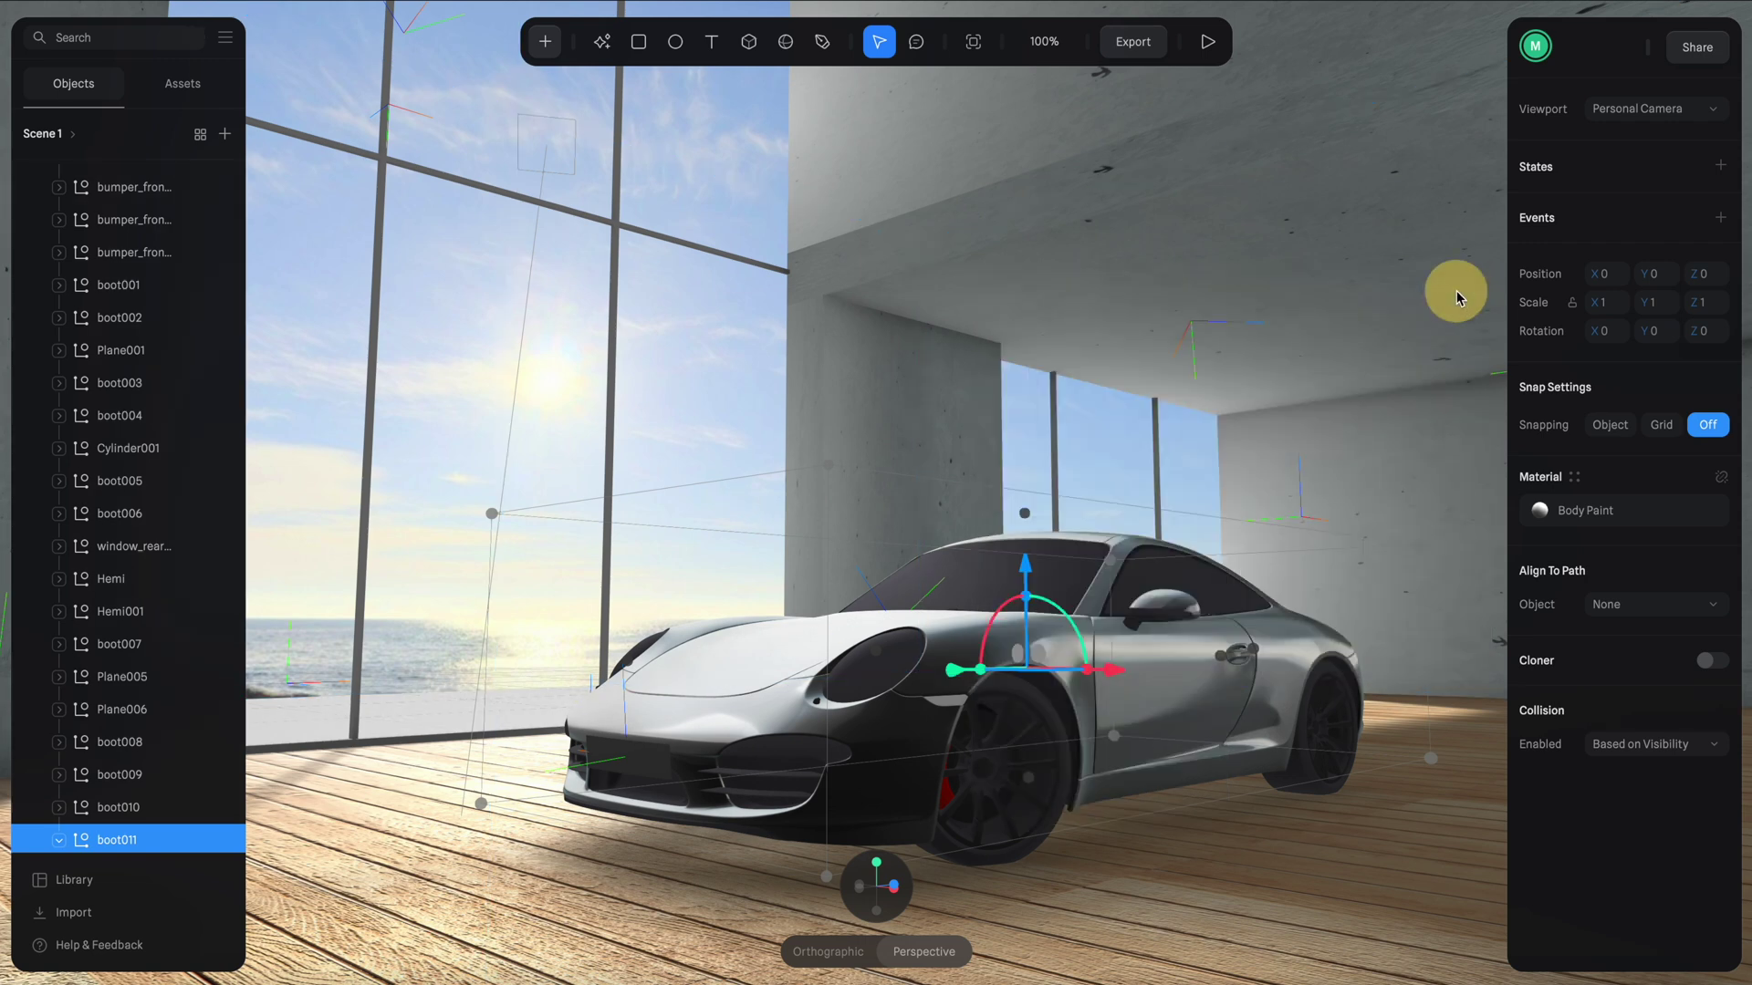
pyautogui.click(1549, 522)
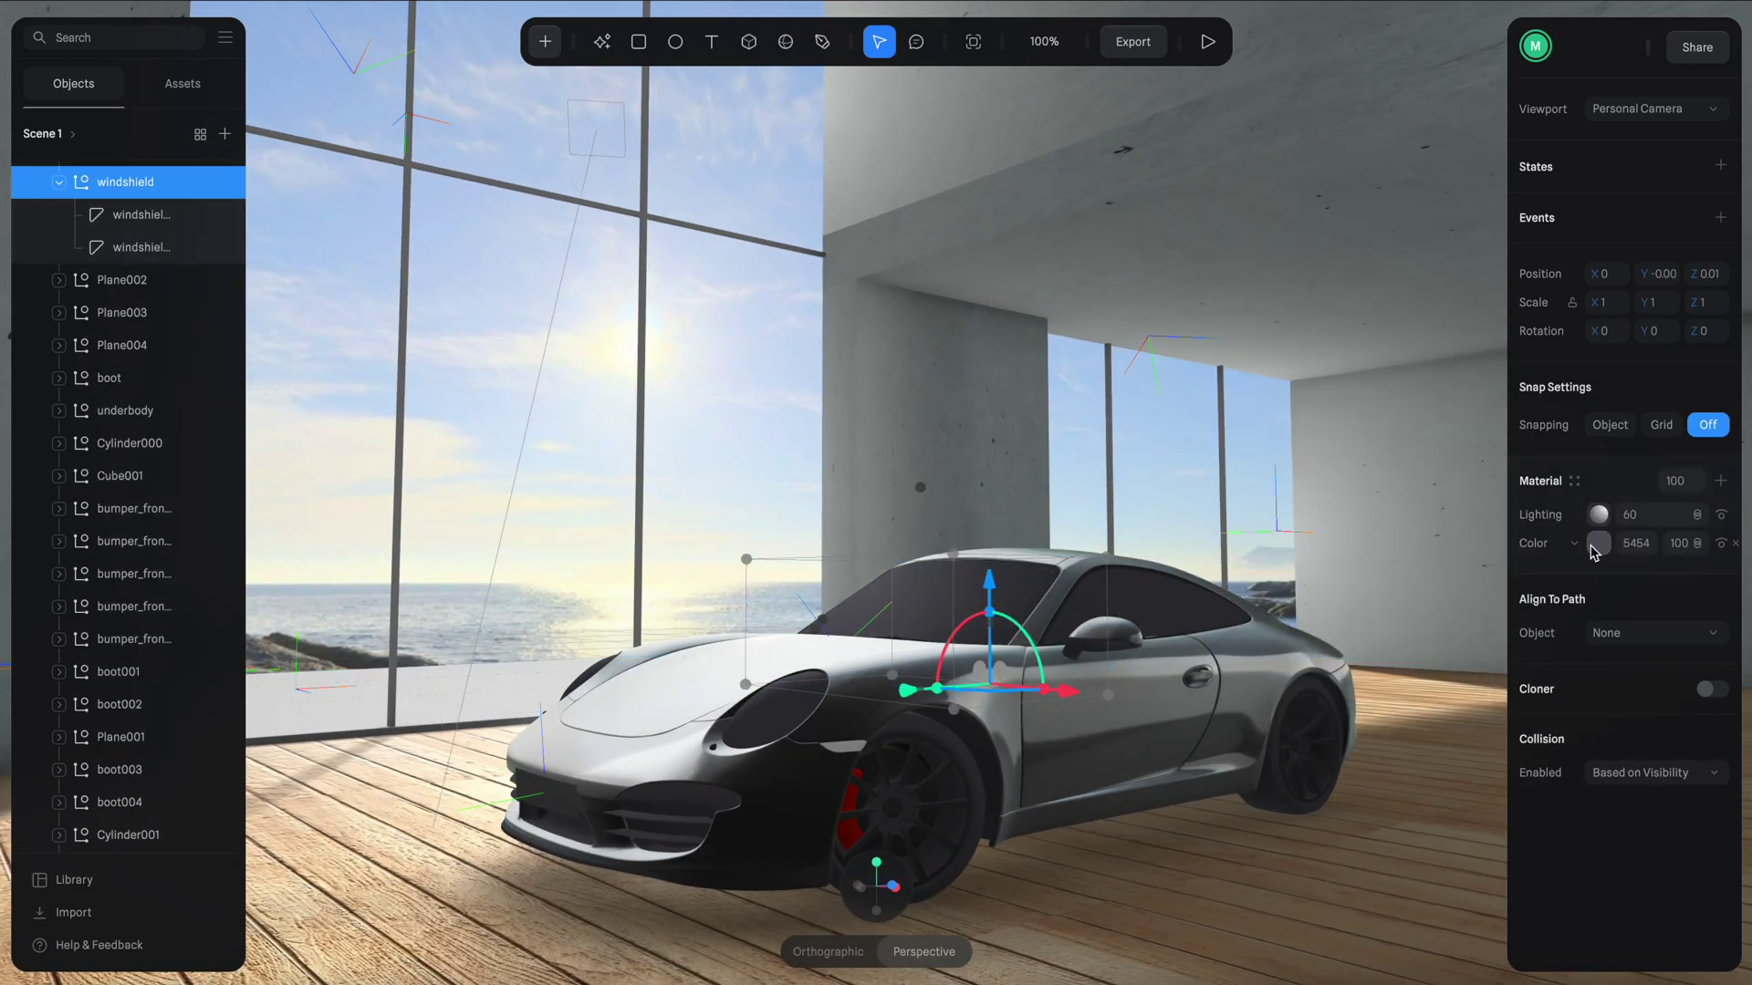
# Set the windshield colour to 090909 at 80 opacity and add a Matcap layer blended with Screen.
pyautogui.click(1678, 544)
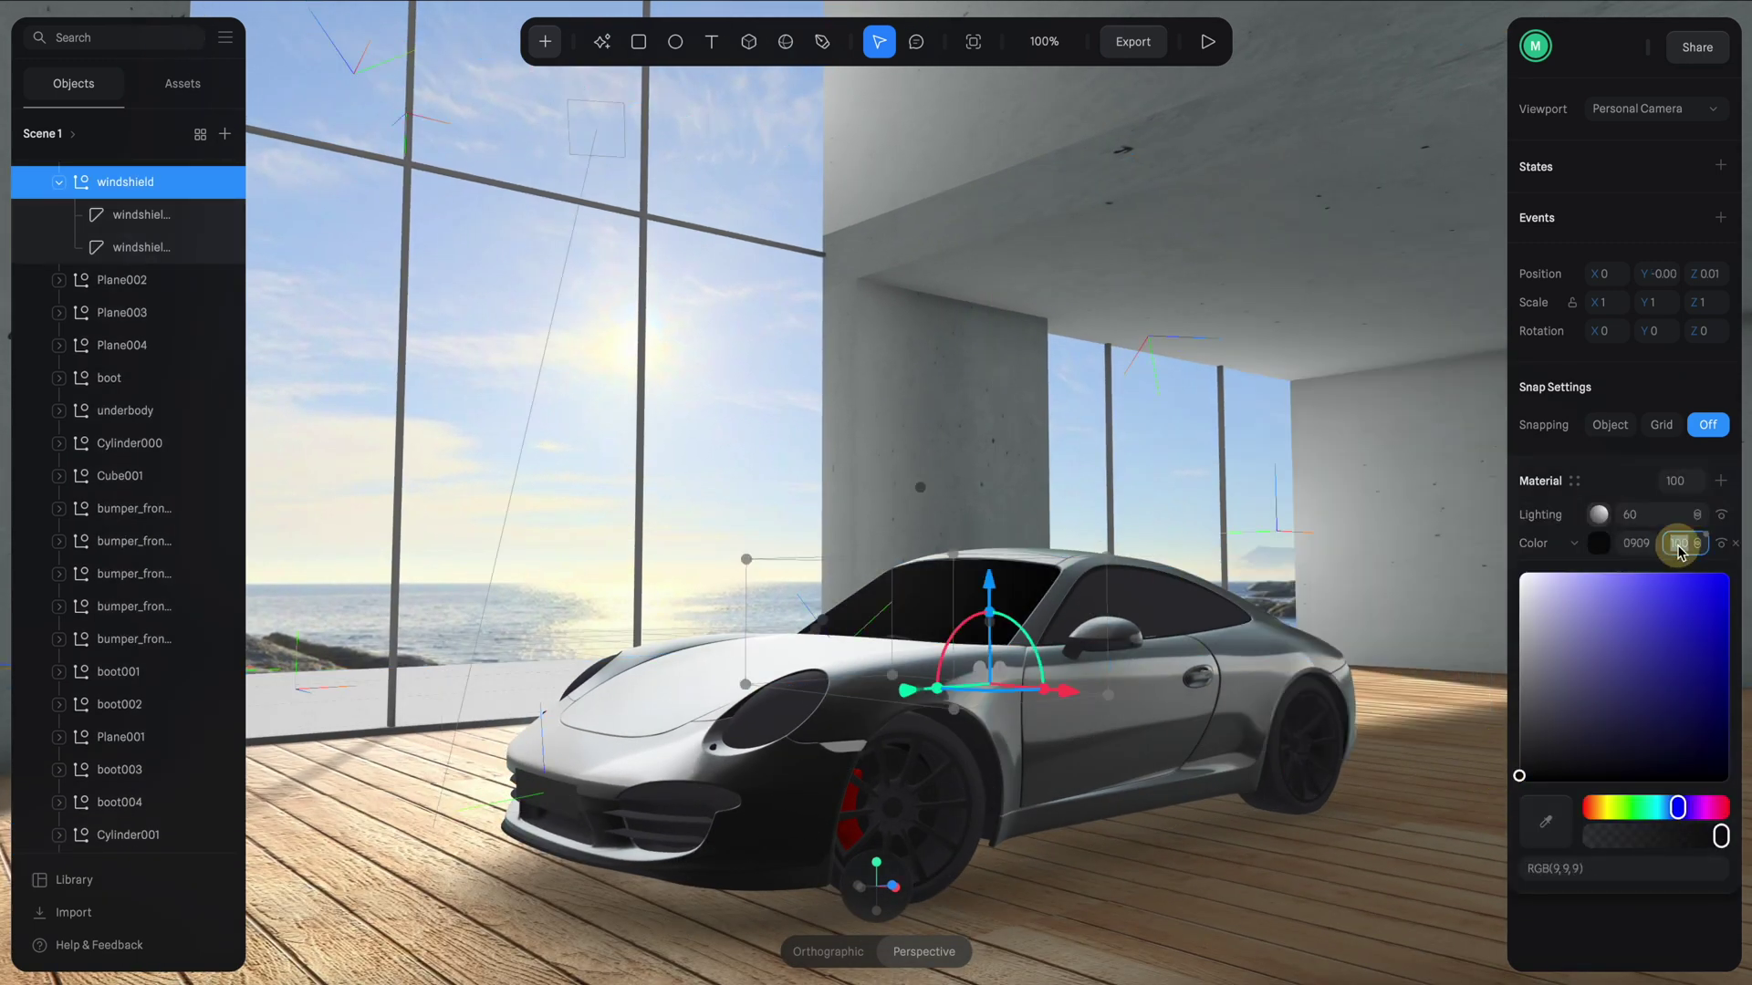
pyautogui.click(1720, 481)
pyautogui.click(1564, 712)
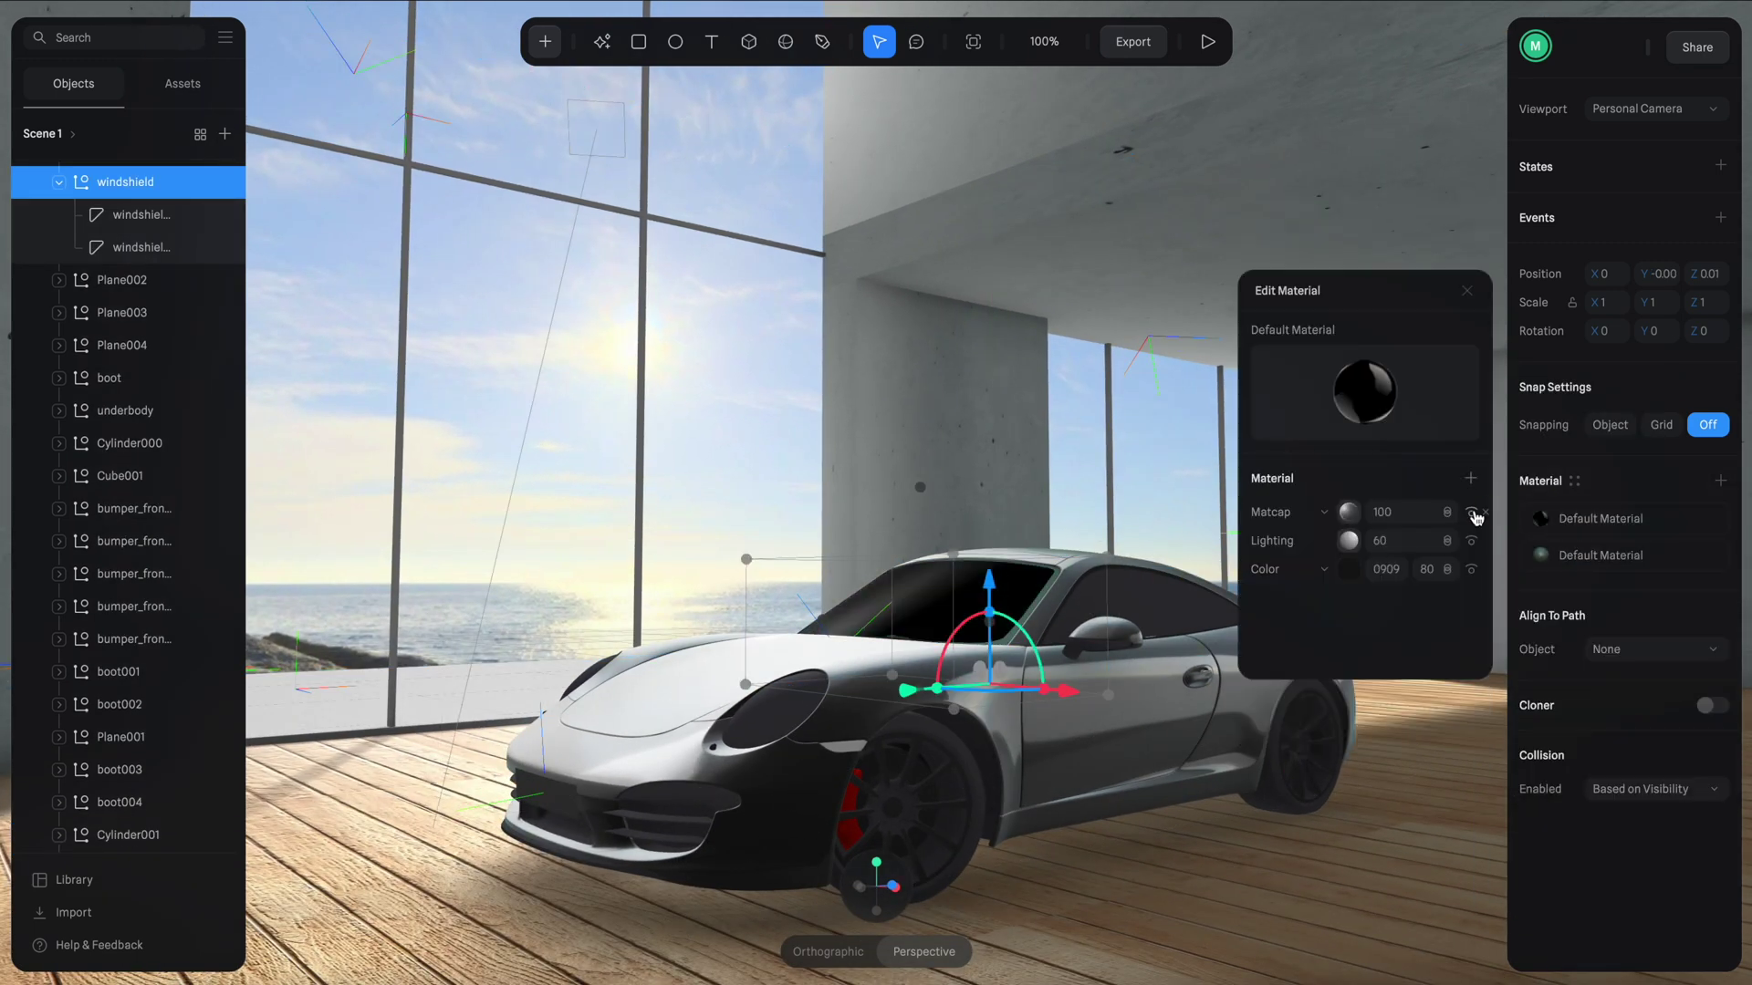
pyautogui.click(1447, 513)
pyautogui.click(1467, 582)
pyautogui.click(1449, 513)
pyautogui.click(1466, 493)
# Save the windshield mesh's material as a reusable material asset named Glass.
pyautogui.keyDown('alt'); pyautogui.moveTo(1092, 469); pyautogui.dragTo(1126, 463); pyautogui.keyUp('alt')
pyautogui.click(1587, 519)
pyautogui.click(1264, 256)
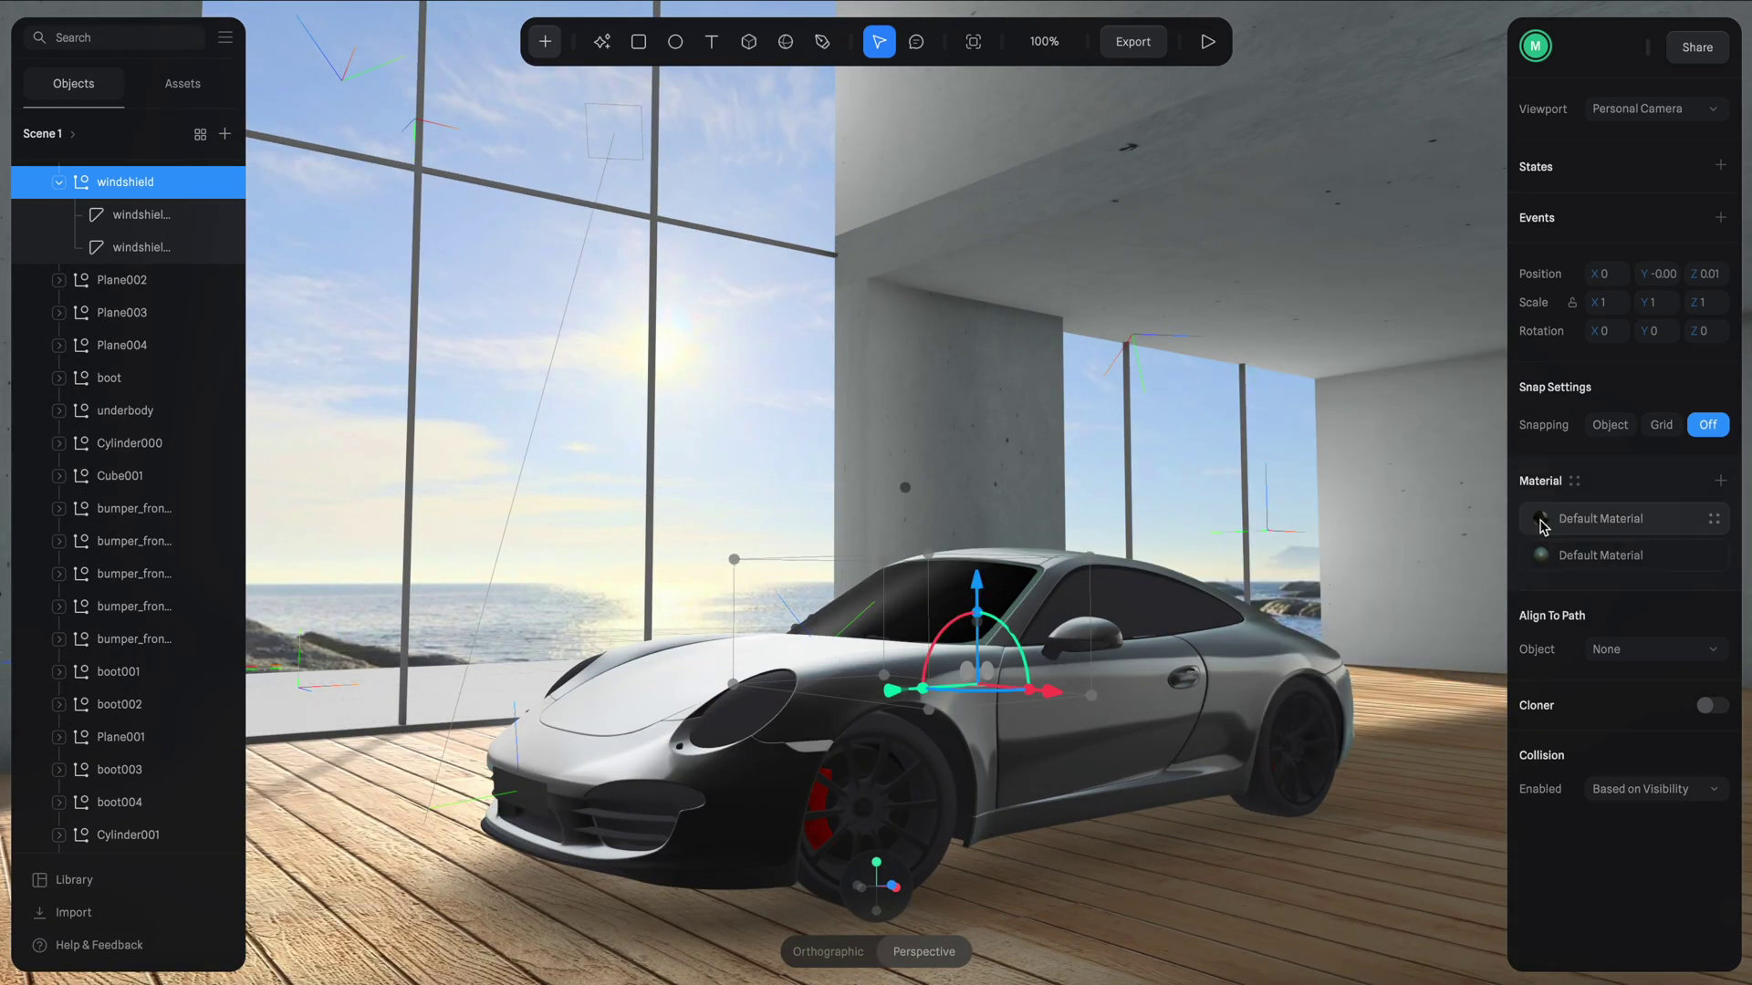
pyautogui.click(1541, 521)
pyautogui.click(1687, 457)
pyautogui.click(141, 214)
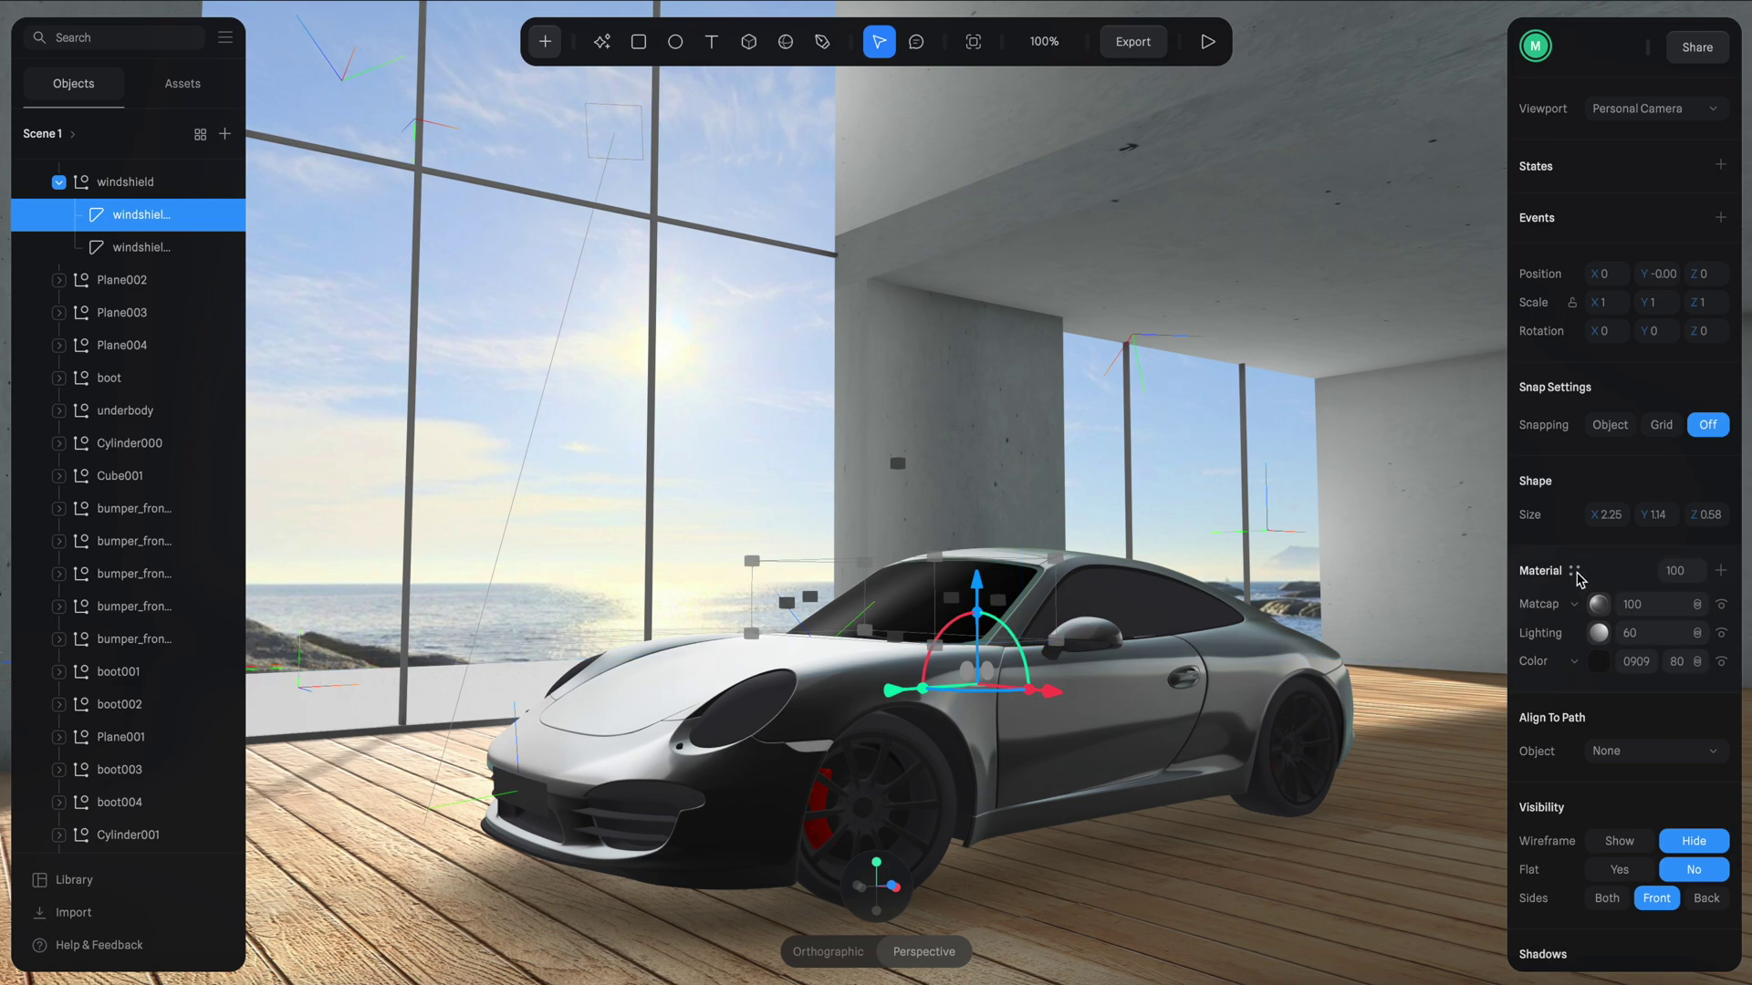
pyautogui.click(1575, 568)
pyautogui.click(1264, 255)
pyautogui.doubleClick(1311, 369)
# Apply the Glass material asset to the car's side windows.
pyautogui.click(1136, 598)
pyautogui.click(1575, 481)
pyautogui.click(1186, 489)
# Hide the cover mesh over the headlights to expose the lamp parts inside.
pyautogui.scroll(4, 910, 675)
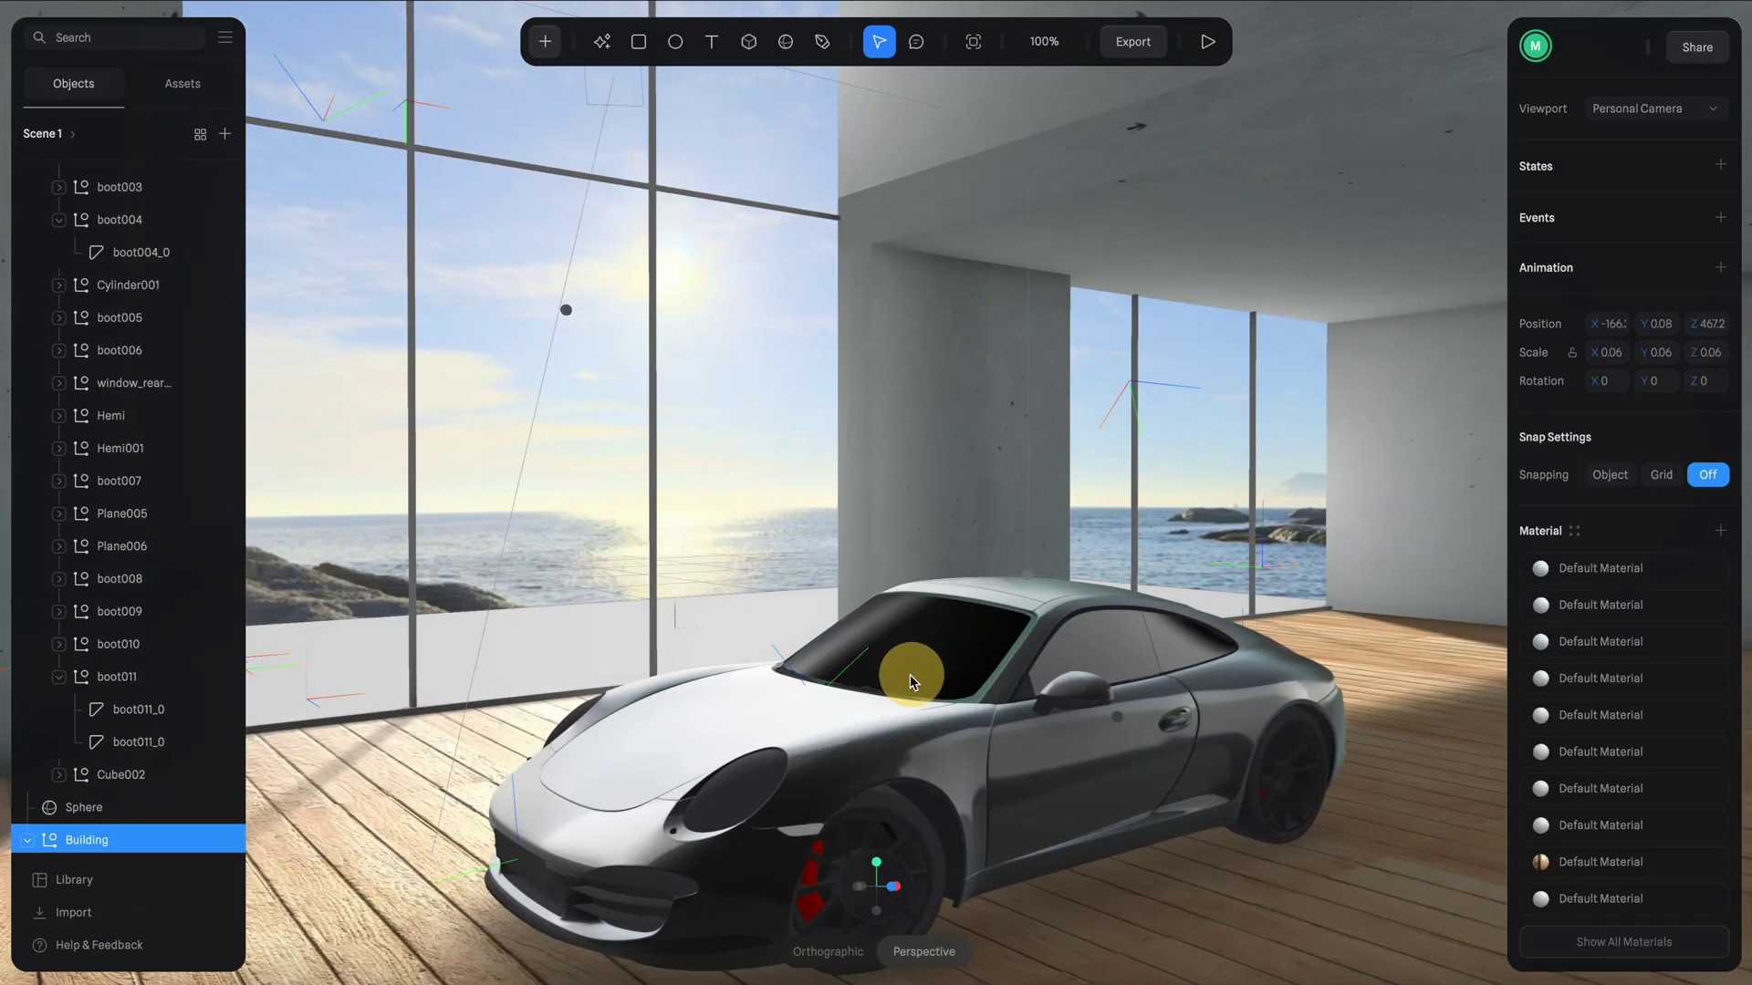
pyautogui.click(911, 675)
pyautogui.doubleClick(875, 643)
pyautogui.keyDown('alt'); pyautogui.moveTo(876, 643); pyautogui.dragTo(789, 459); pyautogui.keyUp('alt')
pyautogui.scroll(3, 789, 459)
pyautogui.click(205, 182)
# Add a Matcap layer to the inner headlight housing using the grey glossy sphere image chosen for Body Paint's lower Matcap.
pyautogui.click(985, 652)
pyautogui.doubleClick(980, 653)
pyautogui.click(967, 681)
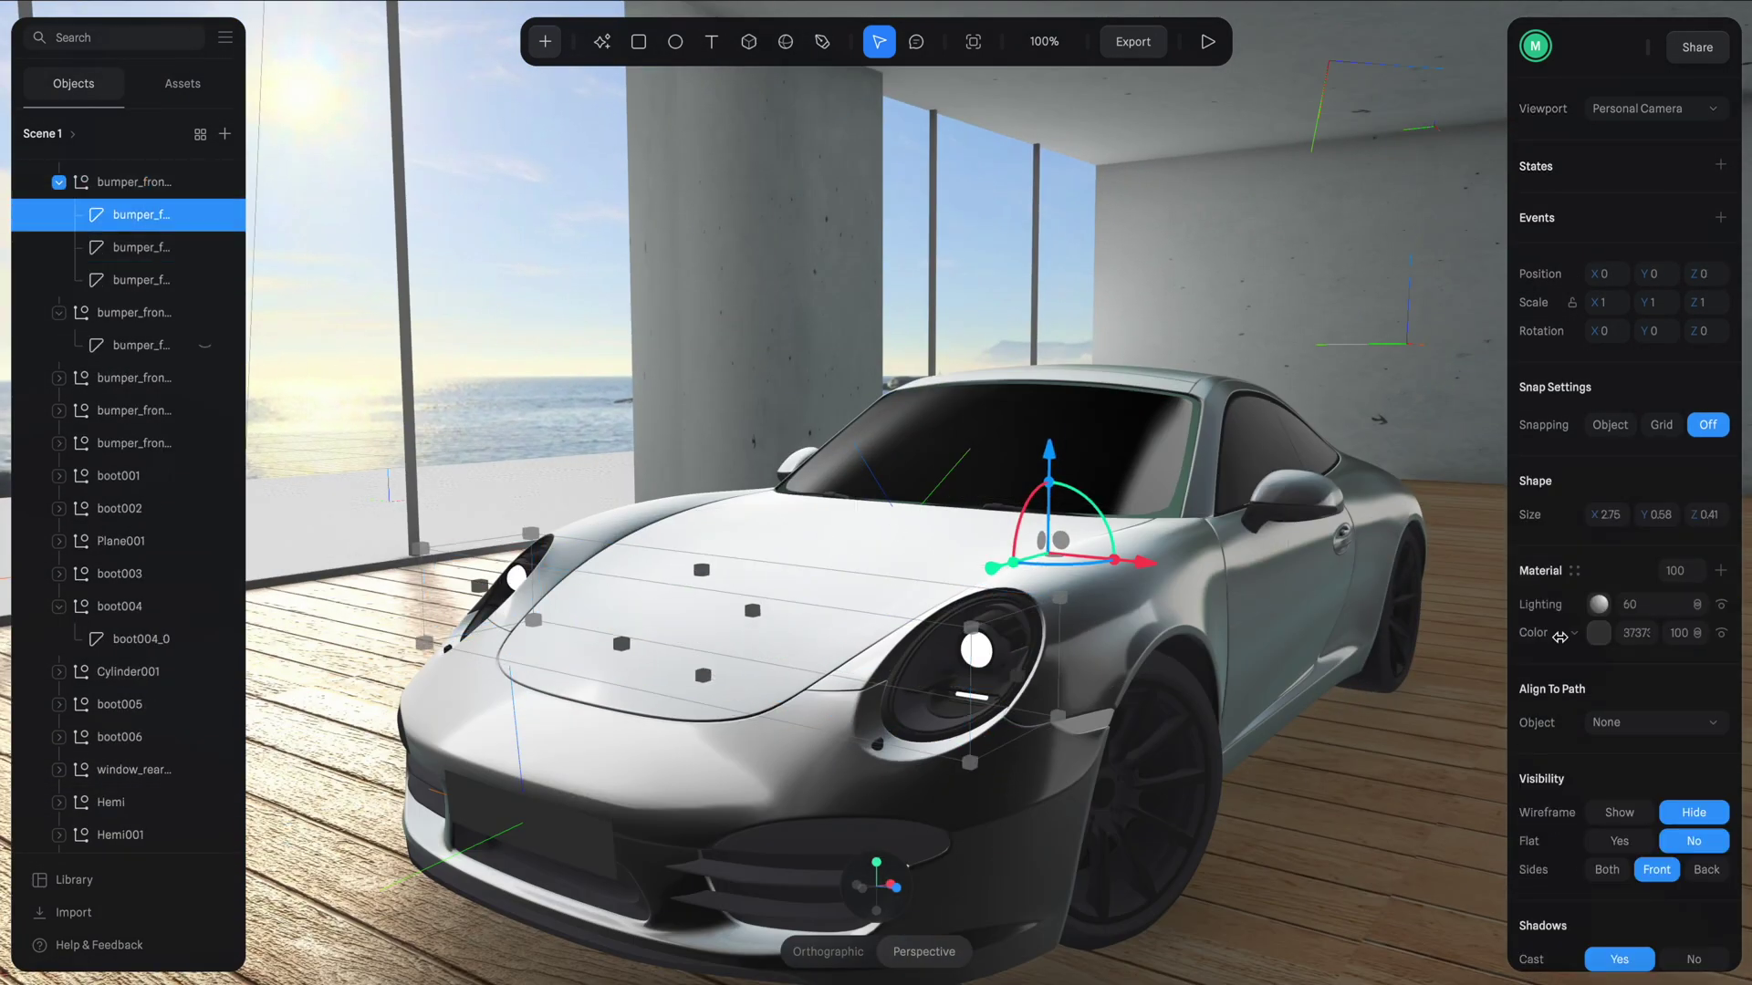
pyautogui.click(1575, 572)
pyautogui.click(1721, 570)
pyautogui.click(1575, 603)
pyautogui.click(1565, 876)
pyautogui.click(1598, 604)
pyautogui.click(1624, 772)
pyautogui.click(1399, 504)
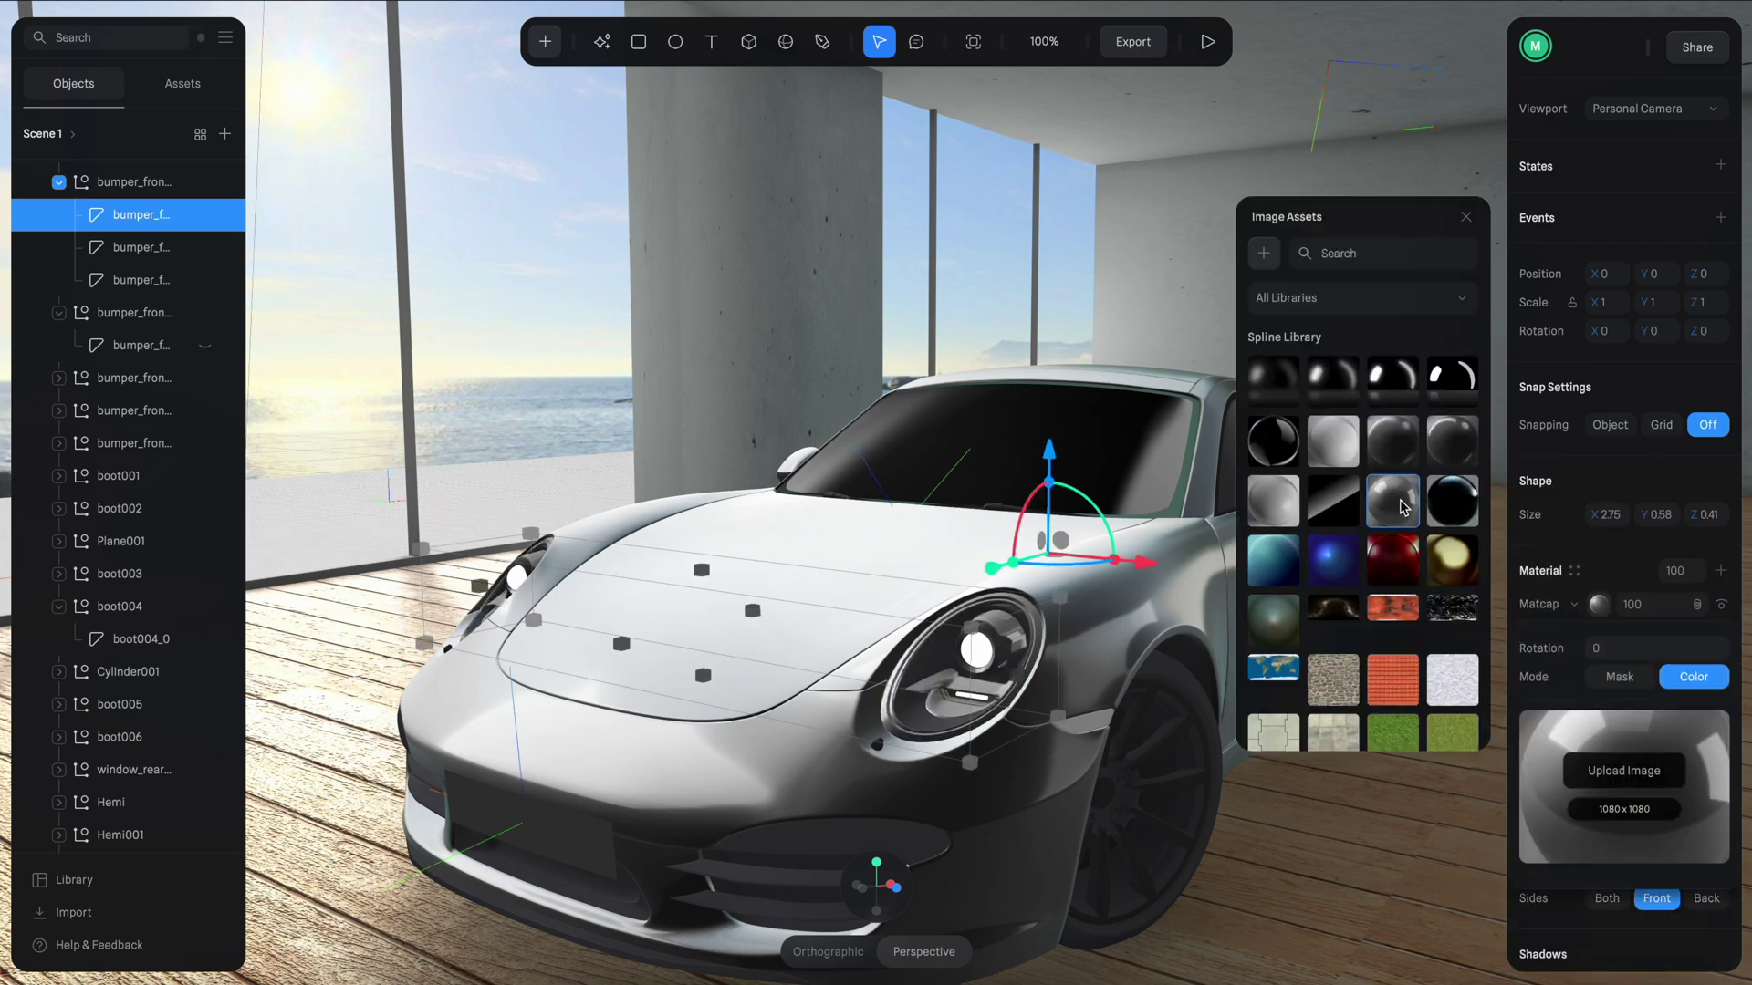
# Save the headlight housing's material as a reusable material asset named Chrome.
pyautogui.click(1575, 570)
pyautogui.click(1264, 254)
pyautogui.write('Chrome')
pyautogui.press('Return')
# Apply the Chrome material asset to the remaining lamp trim inside the headlight.
pyautogui.click(931, 696)
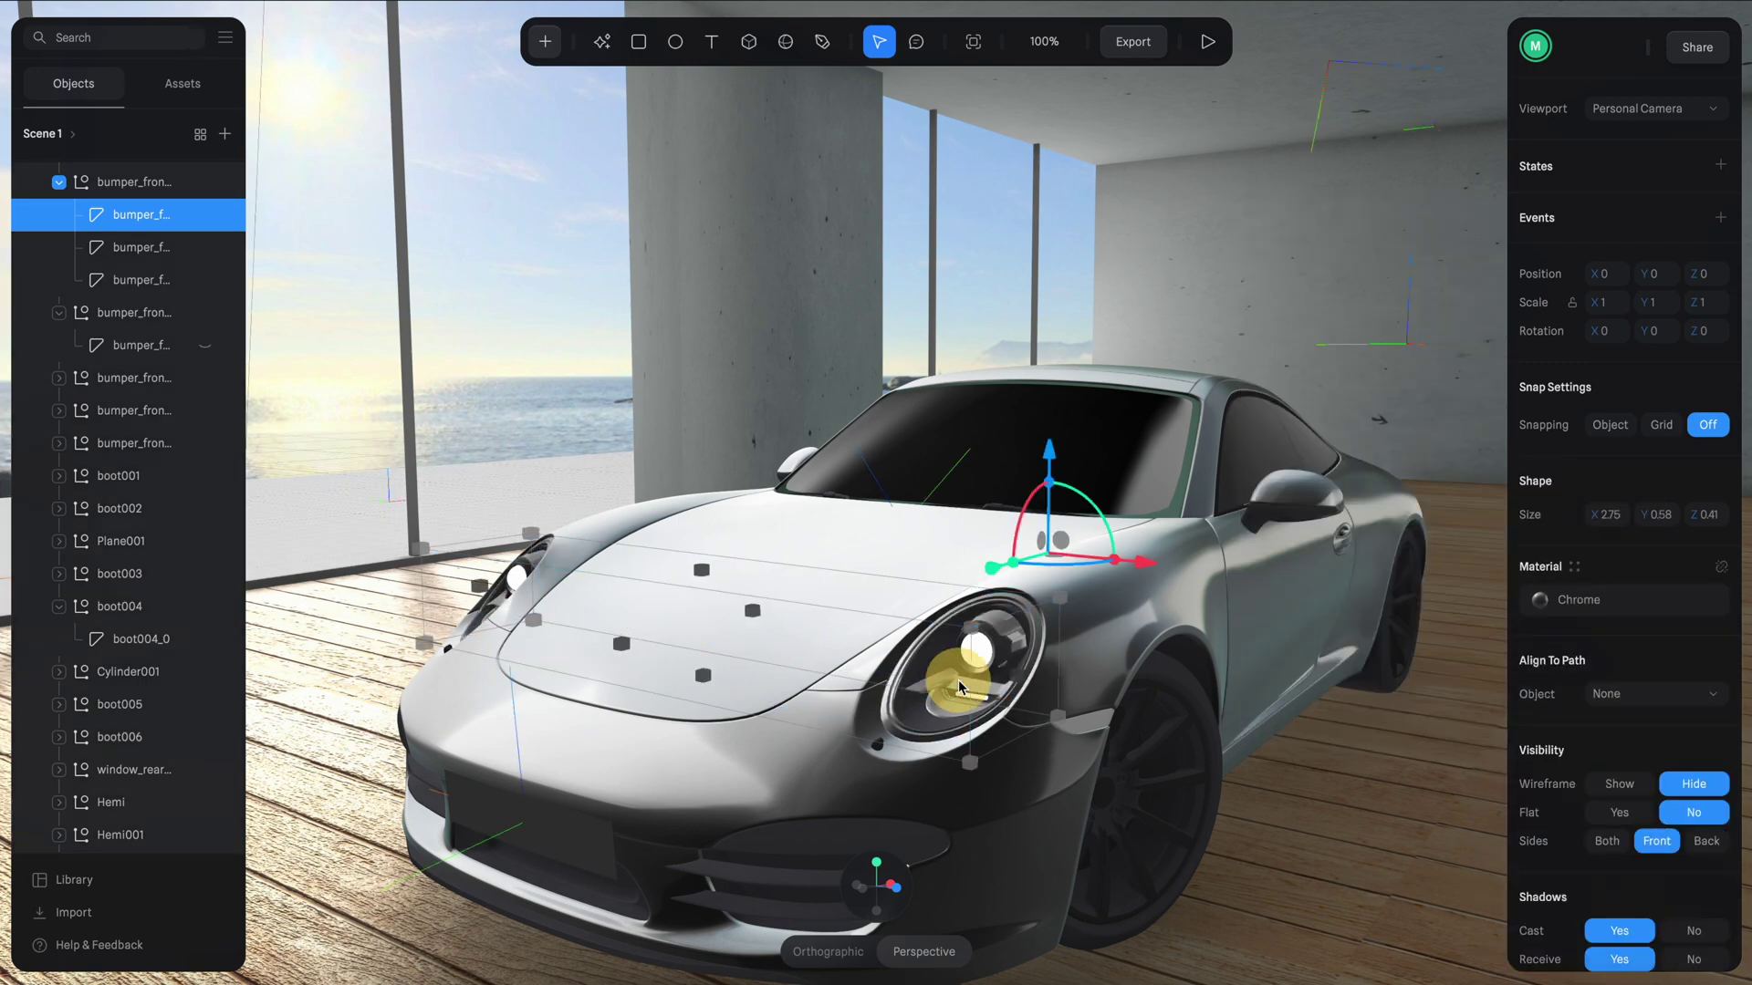
pyautogui.click(953, 677)
pyautogui.click(1574, 568)
pyautogui.click(1323, 375)
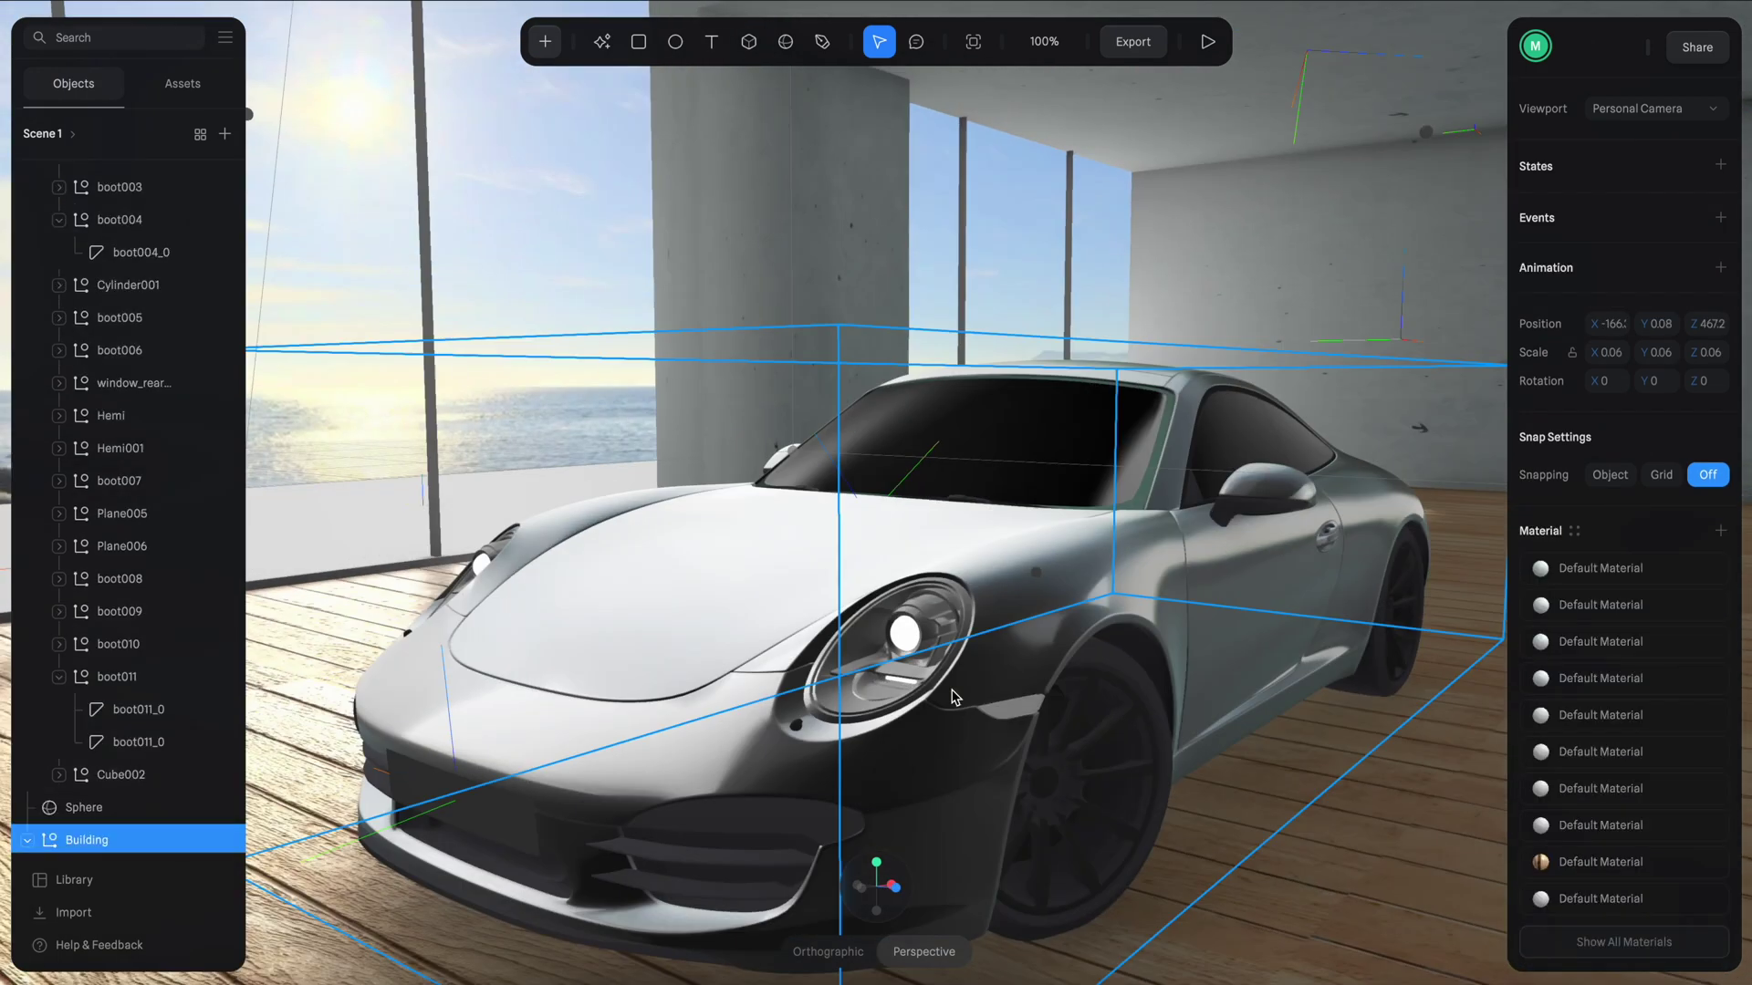
# Show the headlight cover again and change its base Color layer to Glass.
pyautogui.click(196, 410)
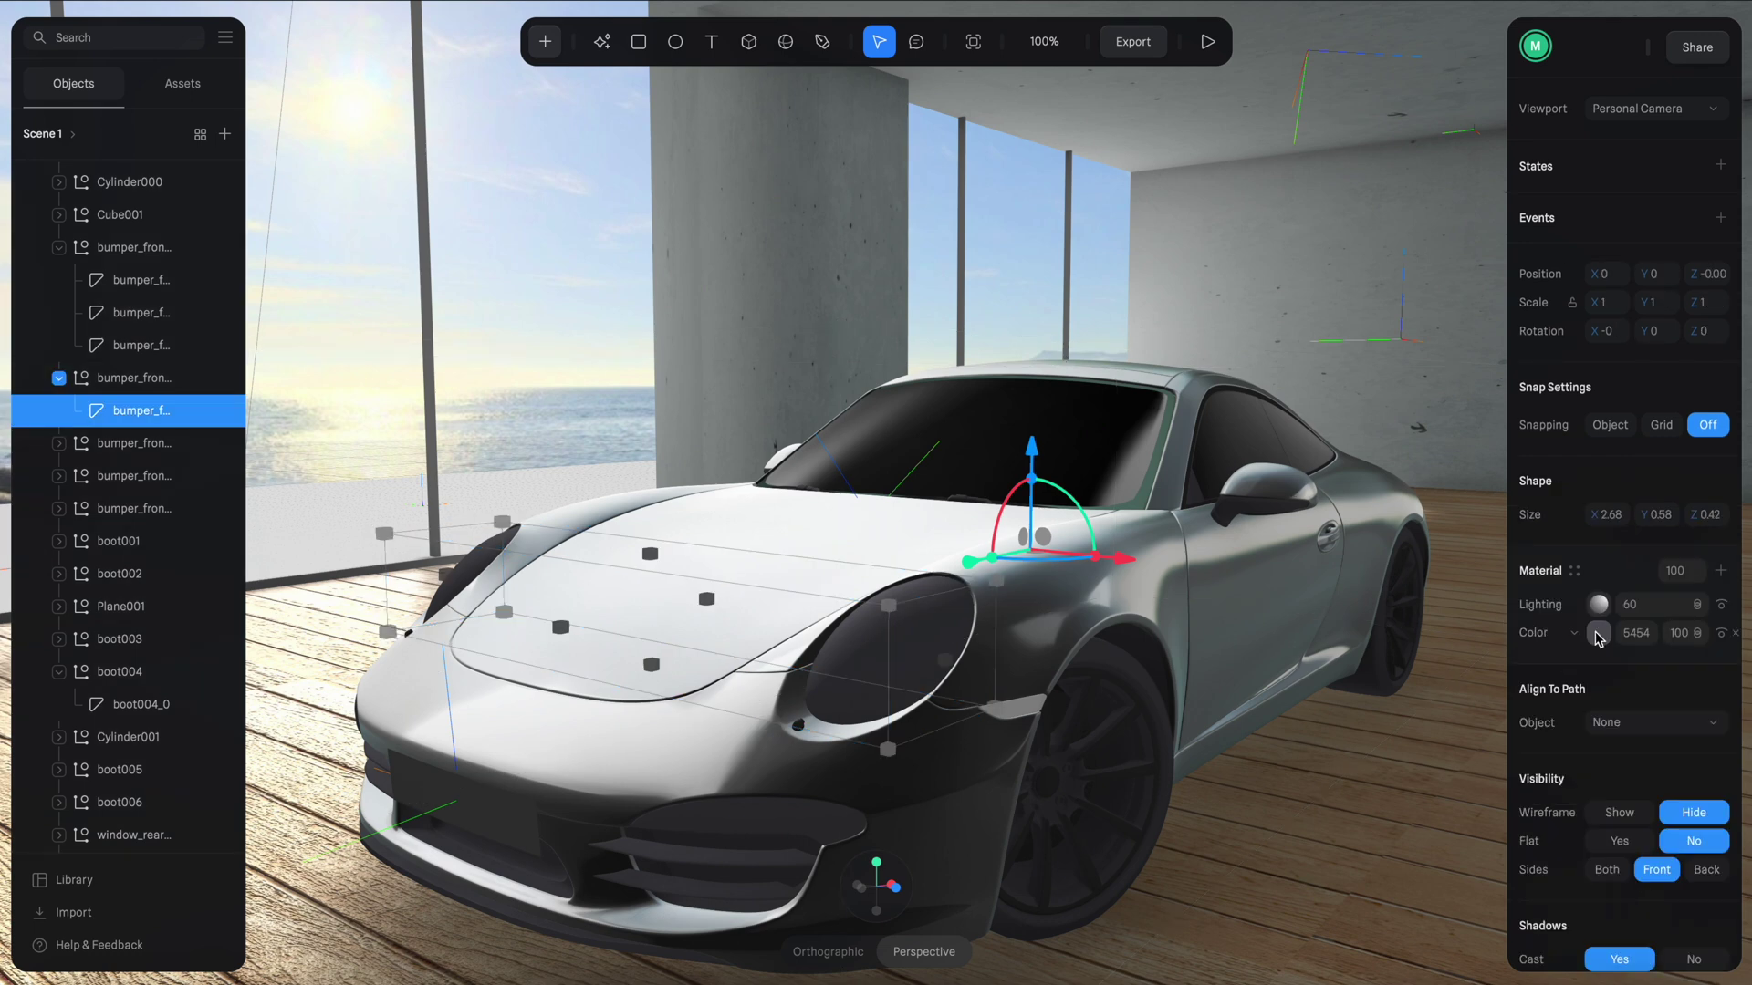
pyautogui.click(1598, 632)
pyautogui.click(1573, 633)
pyautogui.click(1560, 848)
pyautogui.click(1597, 634)
pyautogui.click(1621, 707)
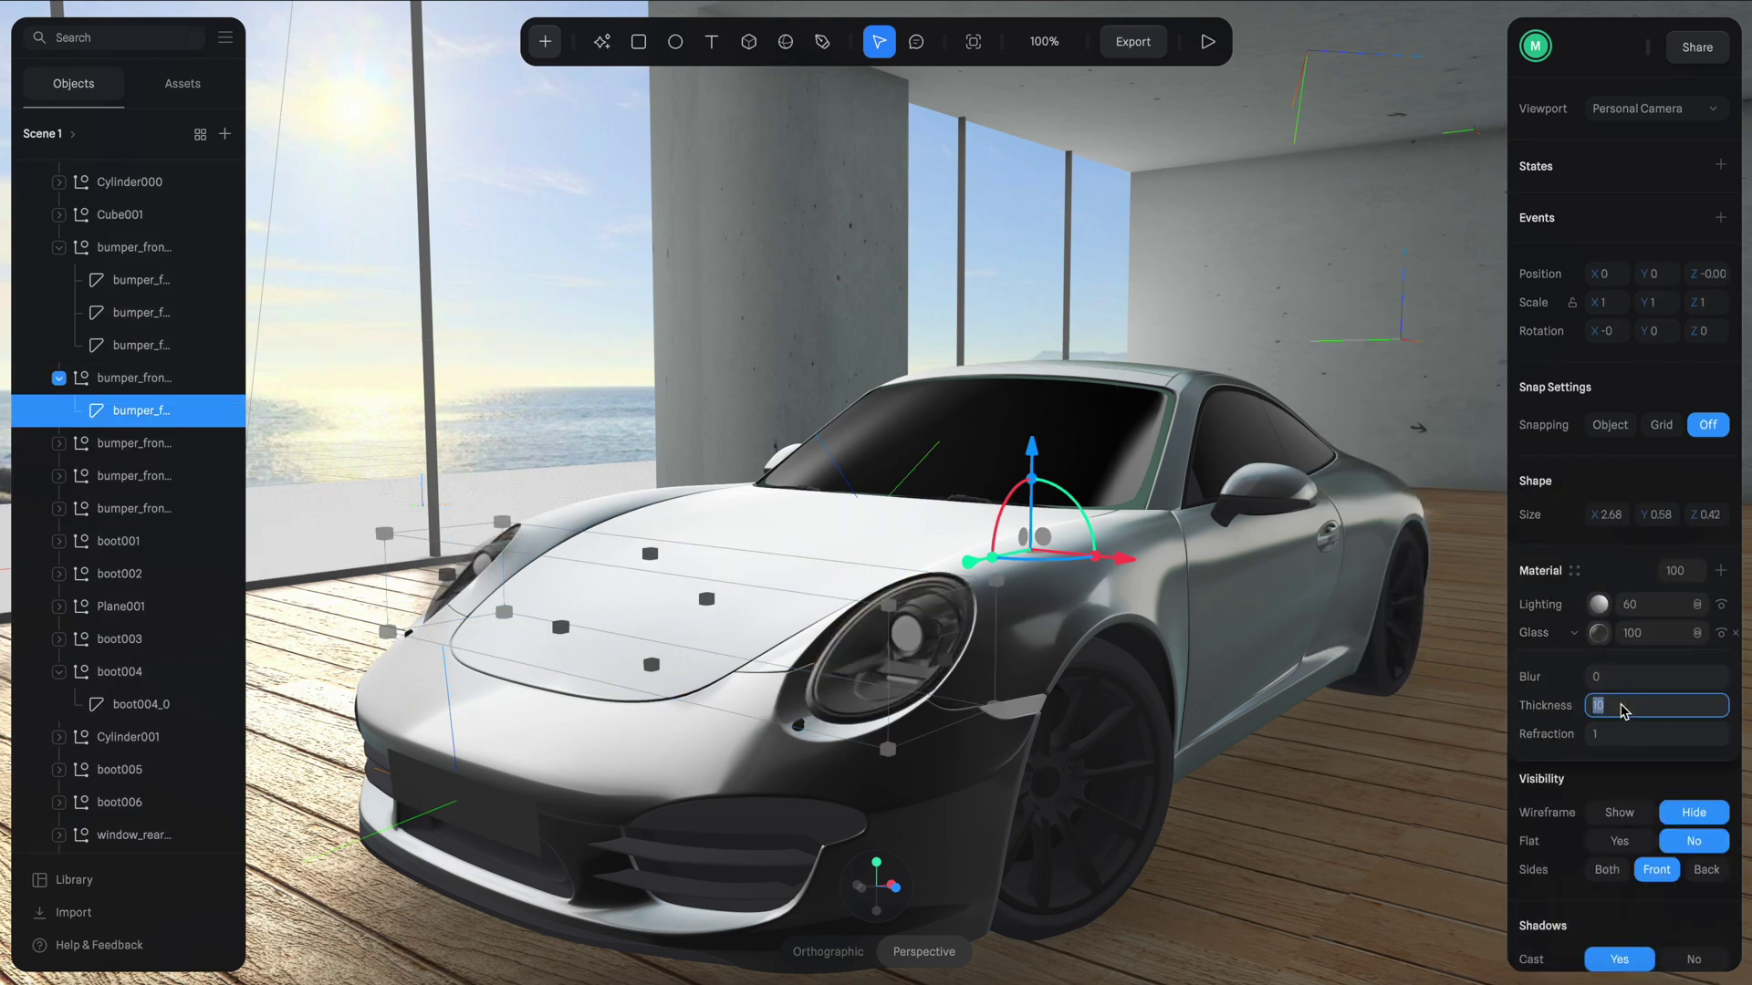
pyautogui.click(1601, 634)
# Add a Matcap layer with a black glossy sphere image to the headlight cover and blend it with Screen.
pyautogui.click(1720, 571)
pyautogui.click(1581, 604)
pyautogui.click(1562, 867)
pyautogui.click(1600, 608)
pyautogui.click(1624, 789)
pyautogui.click(1697, 605)
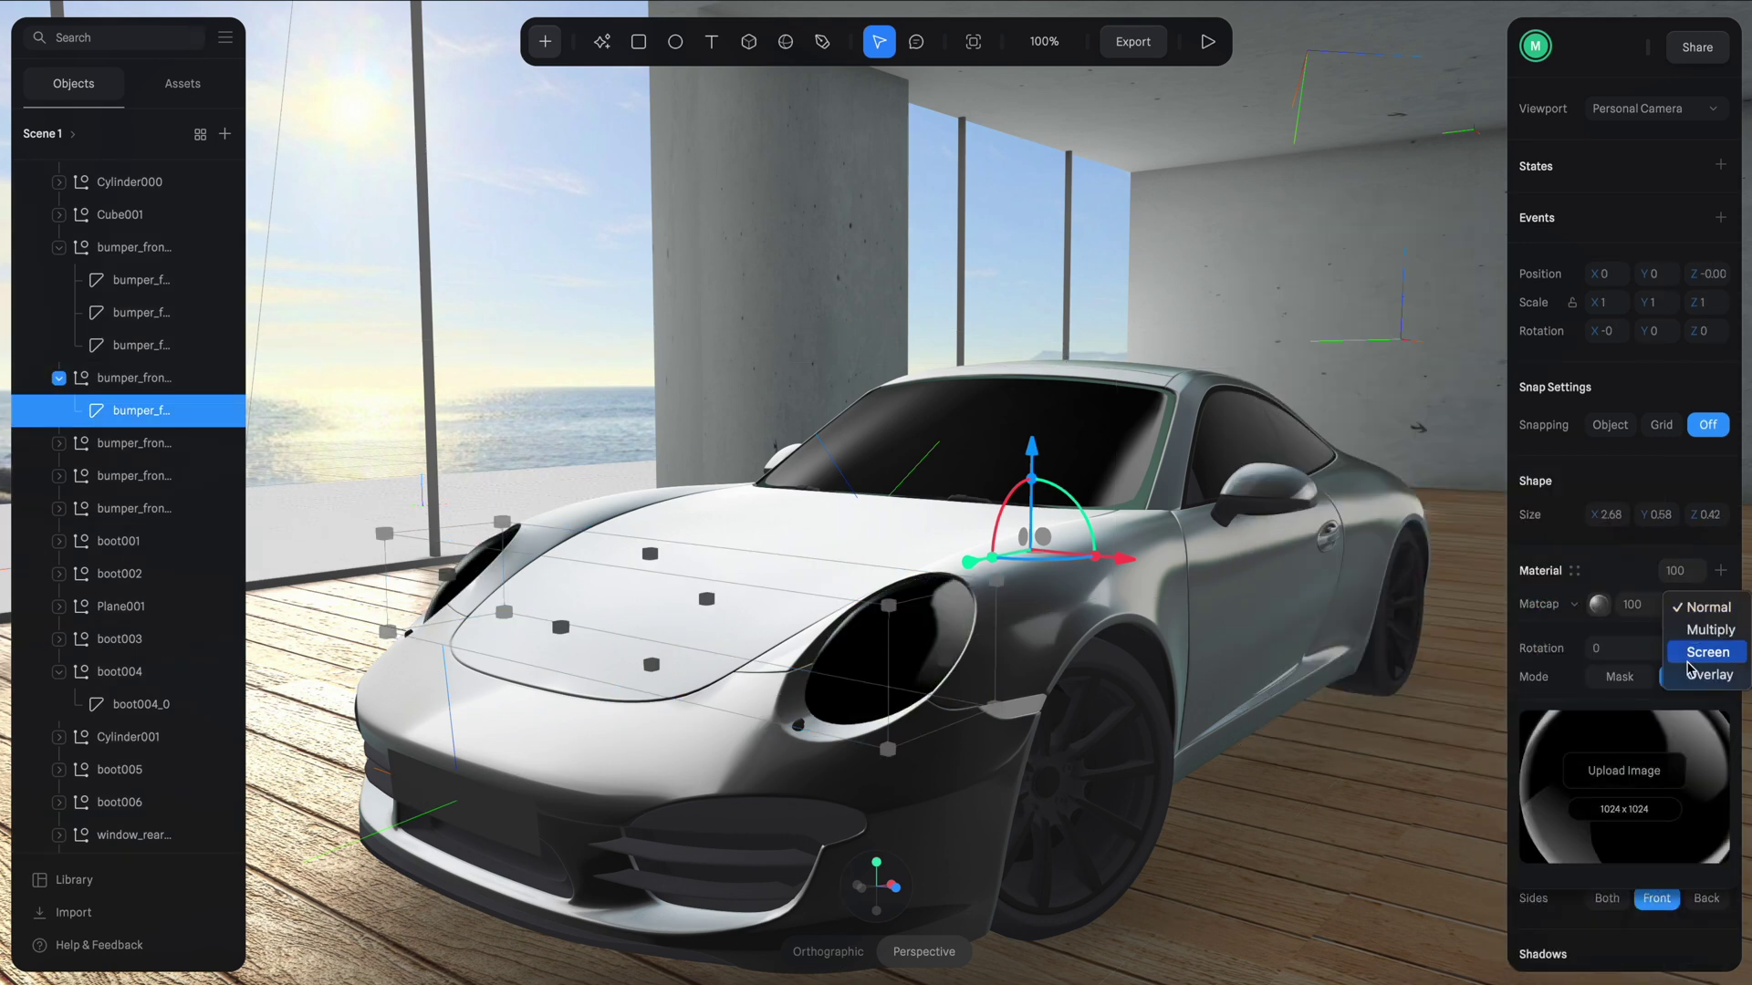
pyautogui.click(1692, 659)
pyautogui.keyDown('alt'); pyautogui.moveTo(1049, 746); pyautogui.dragTo(1146, 754); pyautogui.keyUp('alt')
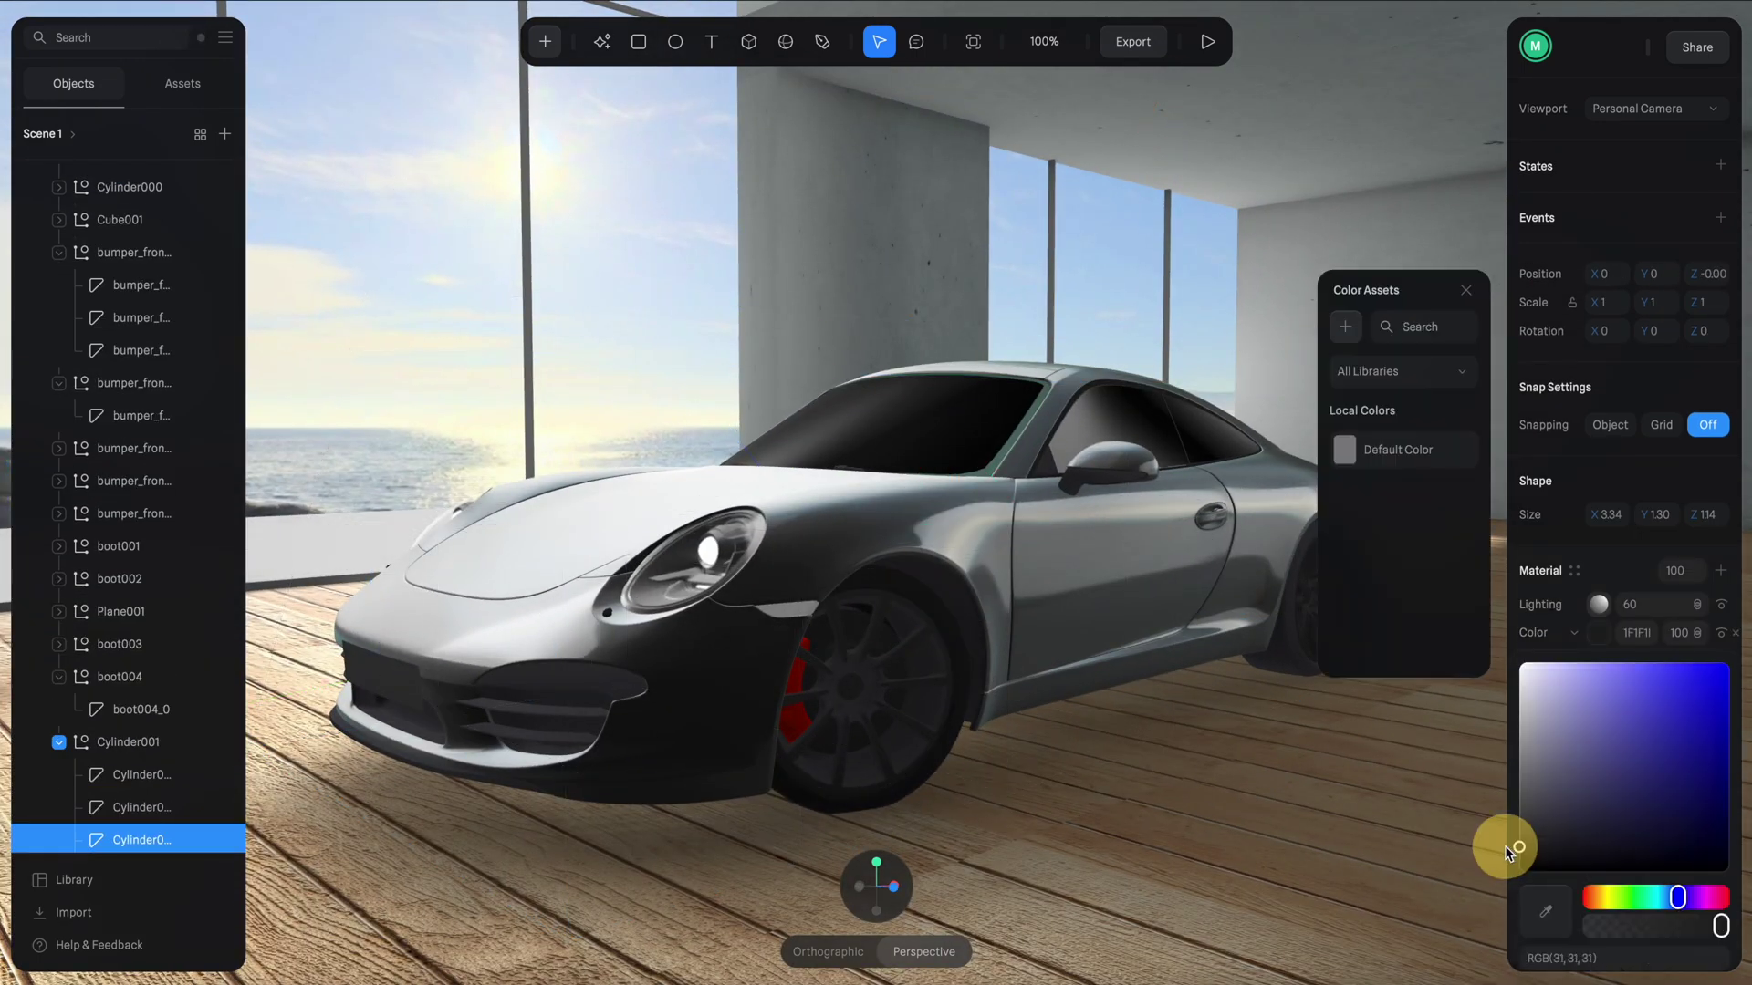
# Darken the tyres to a near-black grey and apply the Chrome material asset to the wheel rims.
pyautogui.click(1597, 677)
pyautogui.click(1617, 707)
pyautogui.click(884, 609)
pyautogui.doubleClick(884, 610)
pyautogui.click(1573, 571)
pyautogui.click(1277, 380)
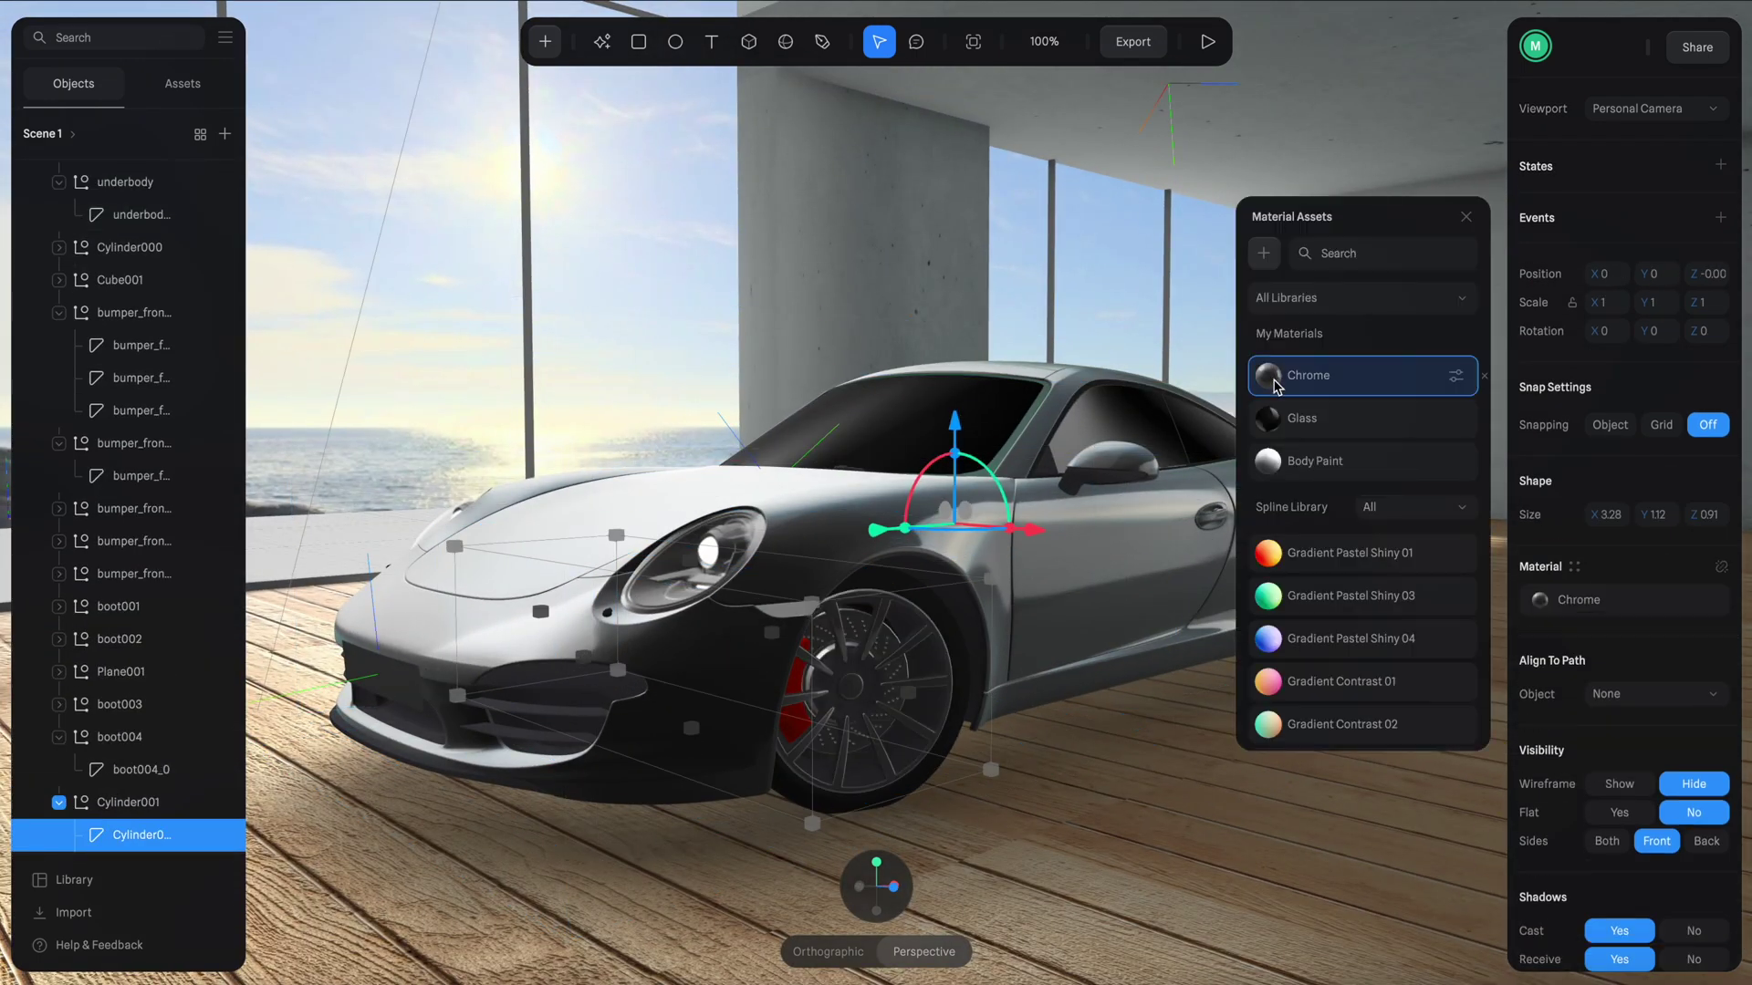
# Save the front tyre's near-black material as a reusable material asset named Rubber.
pyautogui.click(932, 655)
pyautogui.click(1574, 571)
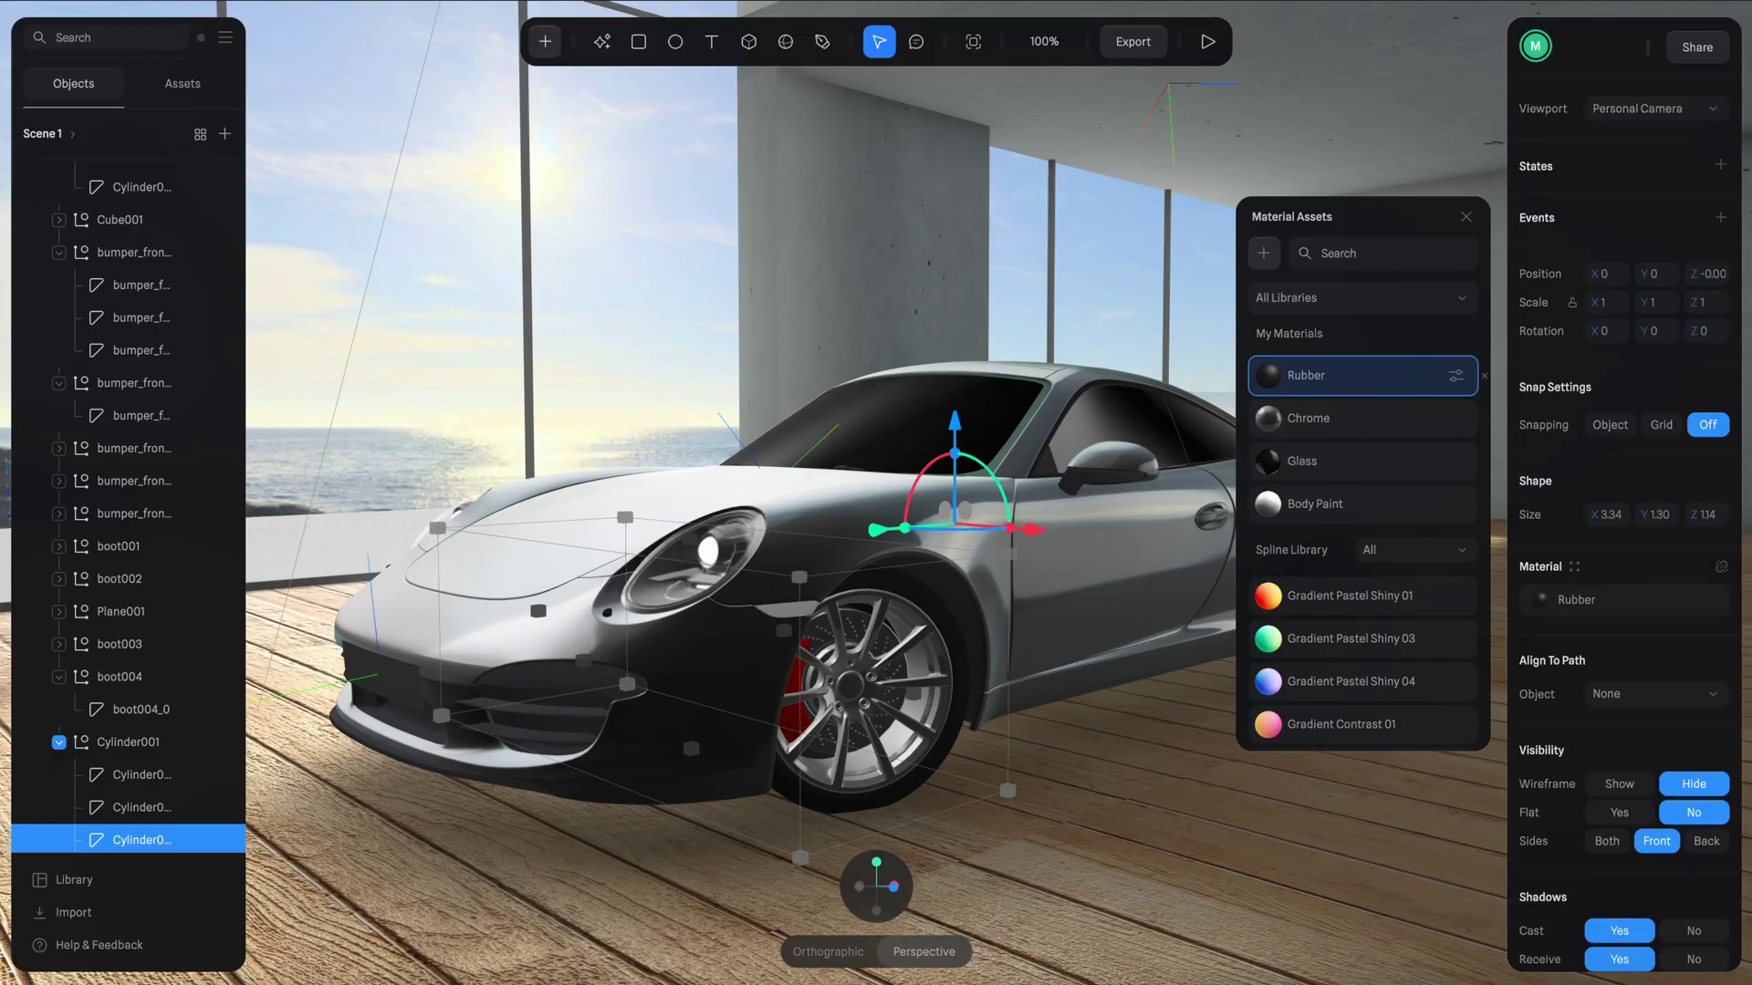
pyautogui.click(1339, 579)
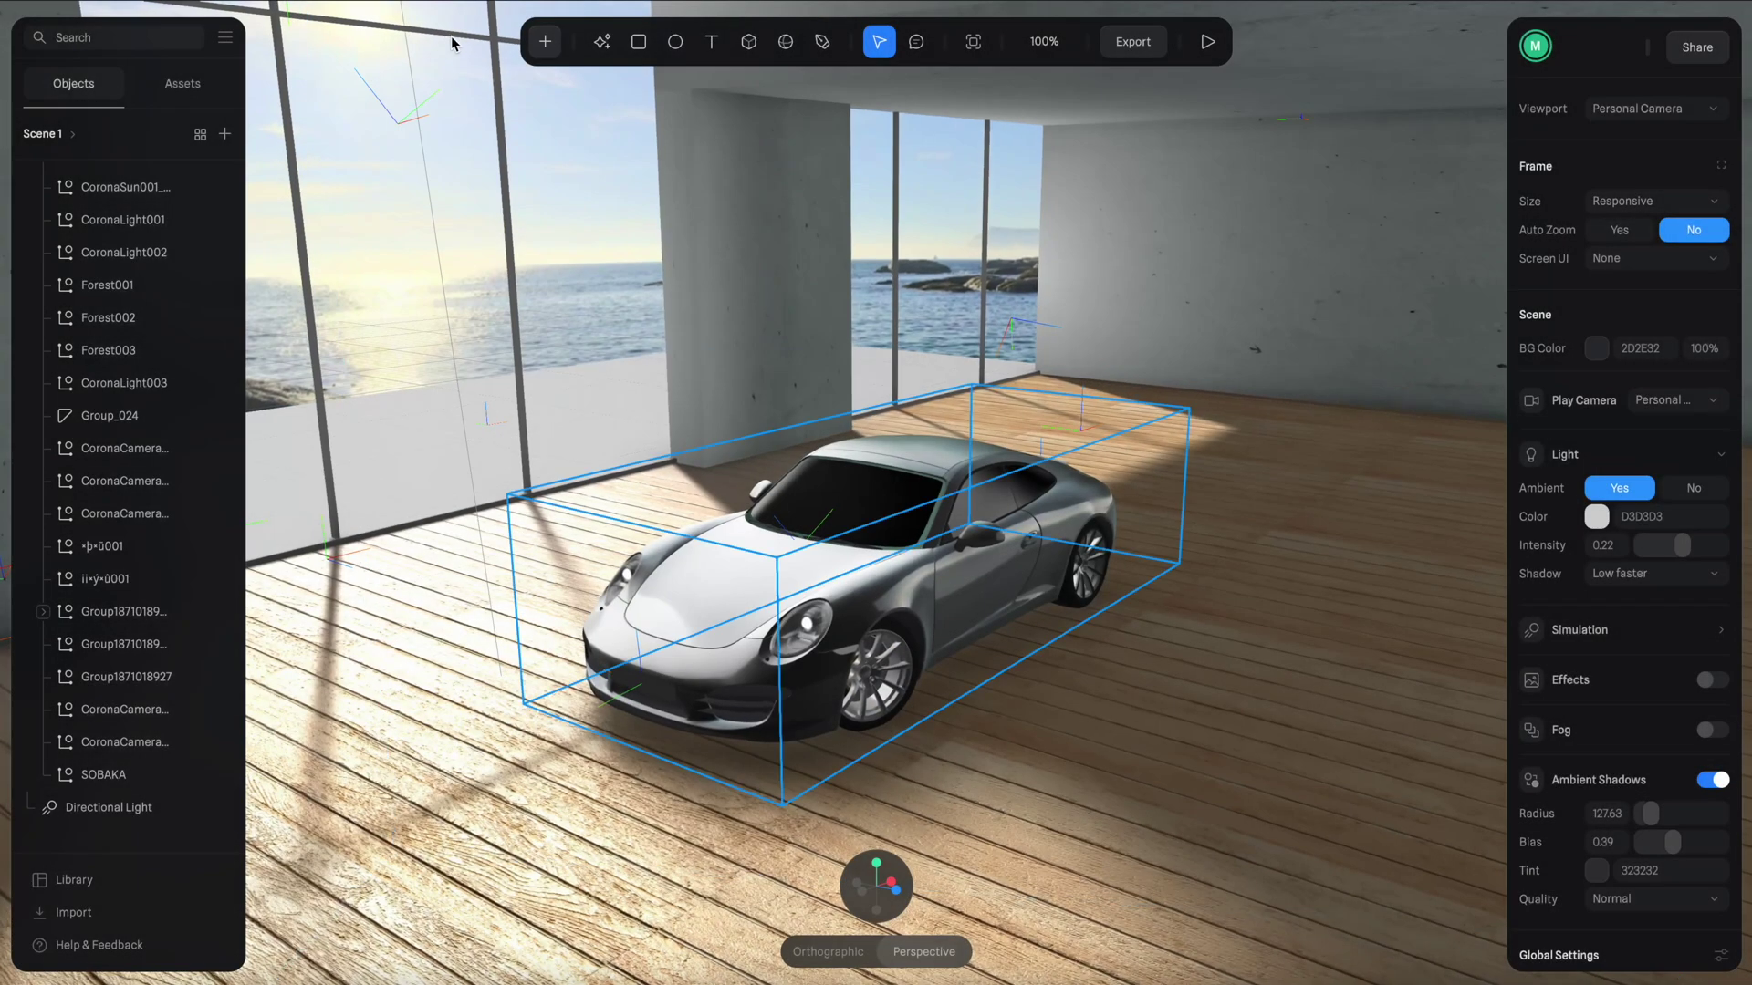
# Add a 100 by 100 horizontal plane over the car's roof.
pyautogui.click(531, 46)
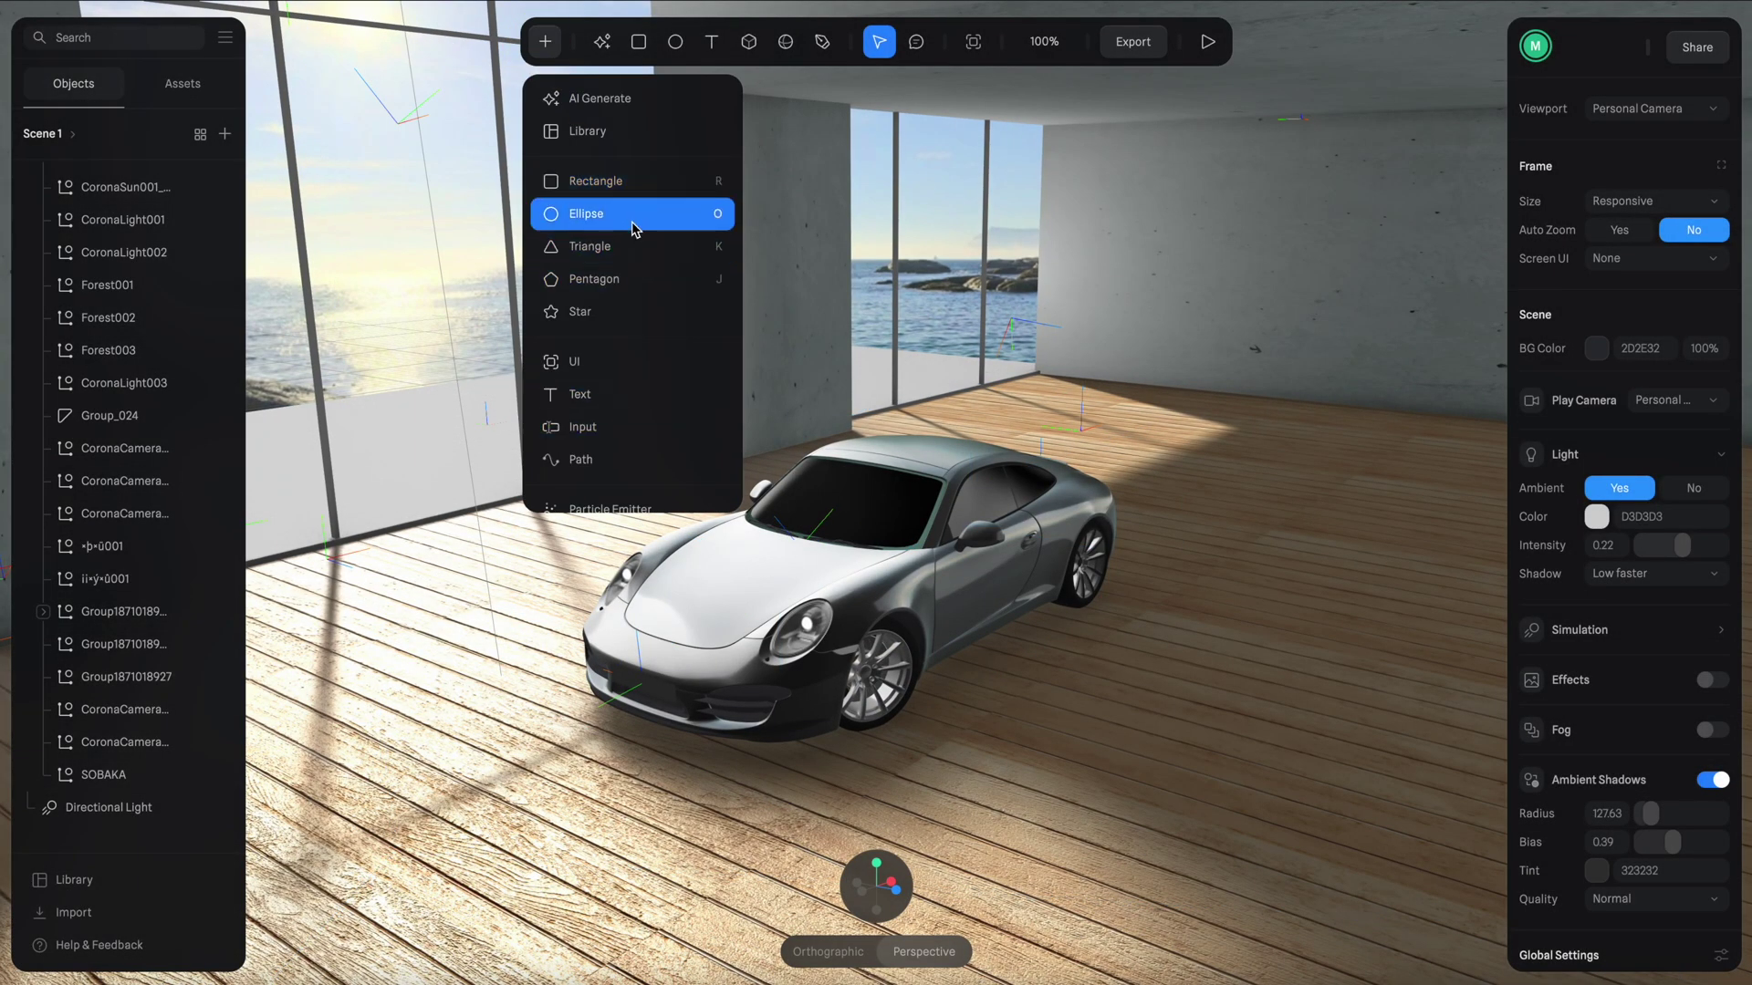
pyautogui.scroll(-2, 643, 256)
pyautogui.click(636, 411)
pyautogui.click(773, 442)
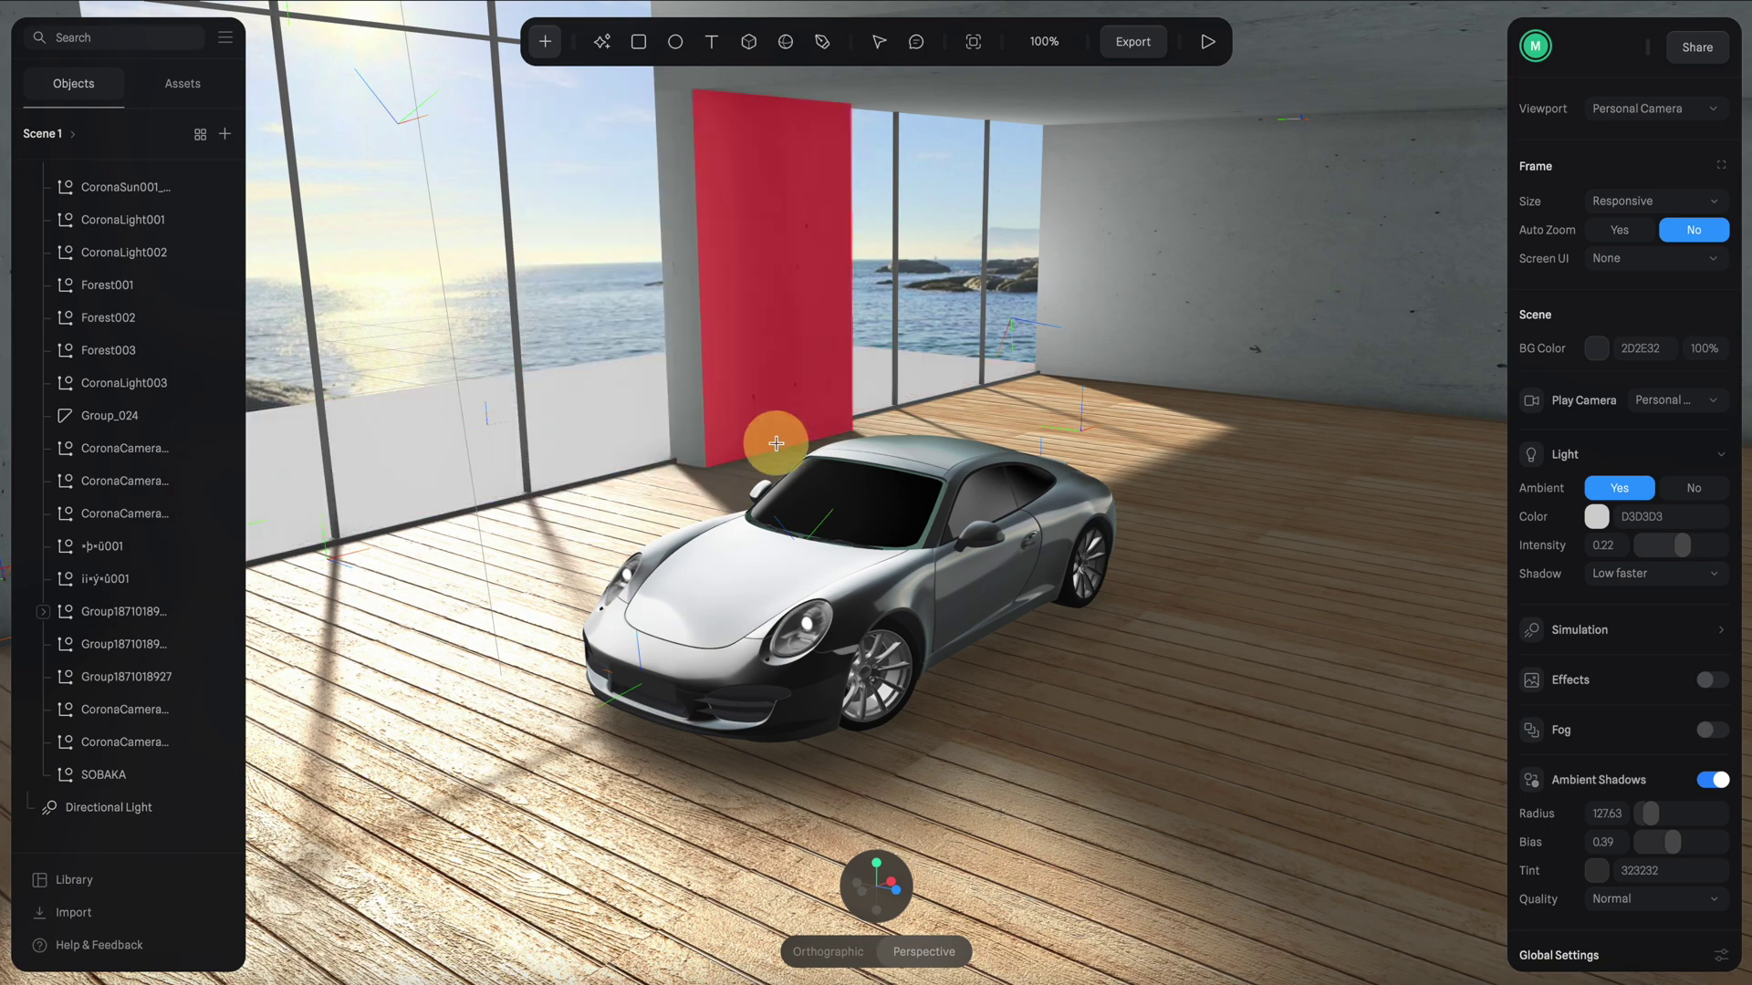
pyautogui.click(789, 445)
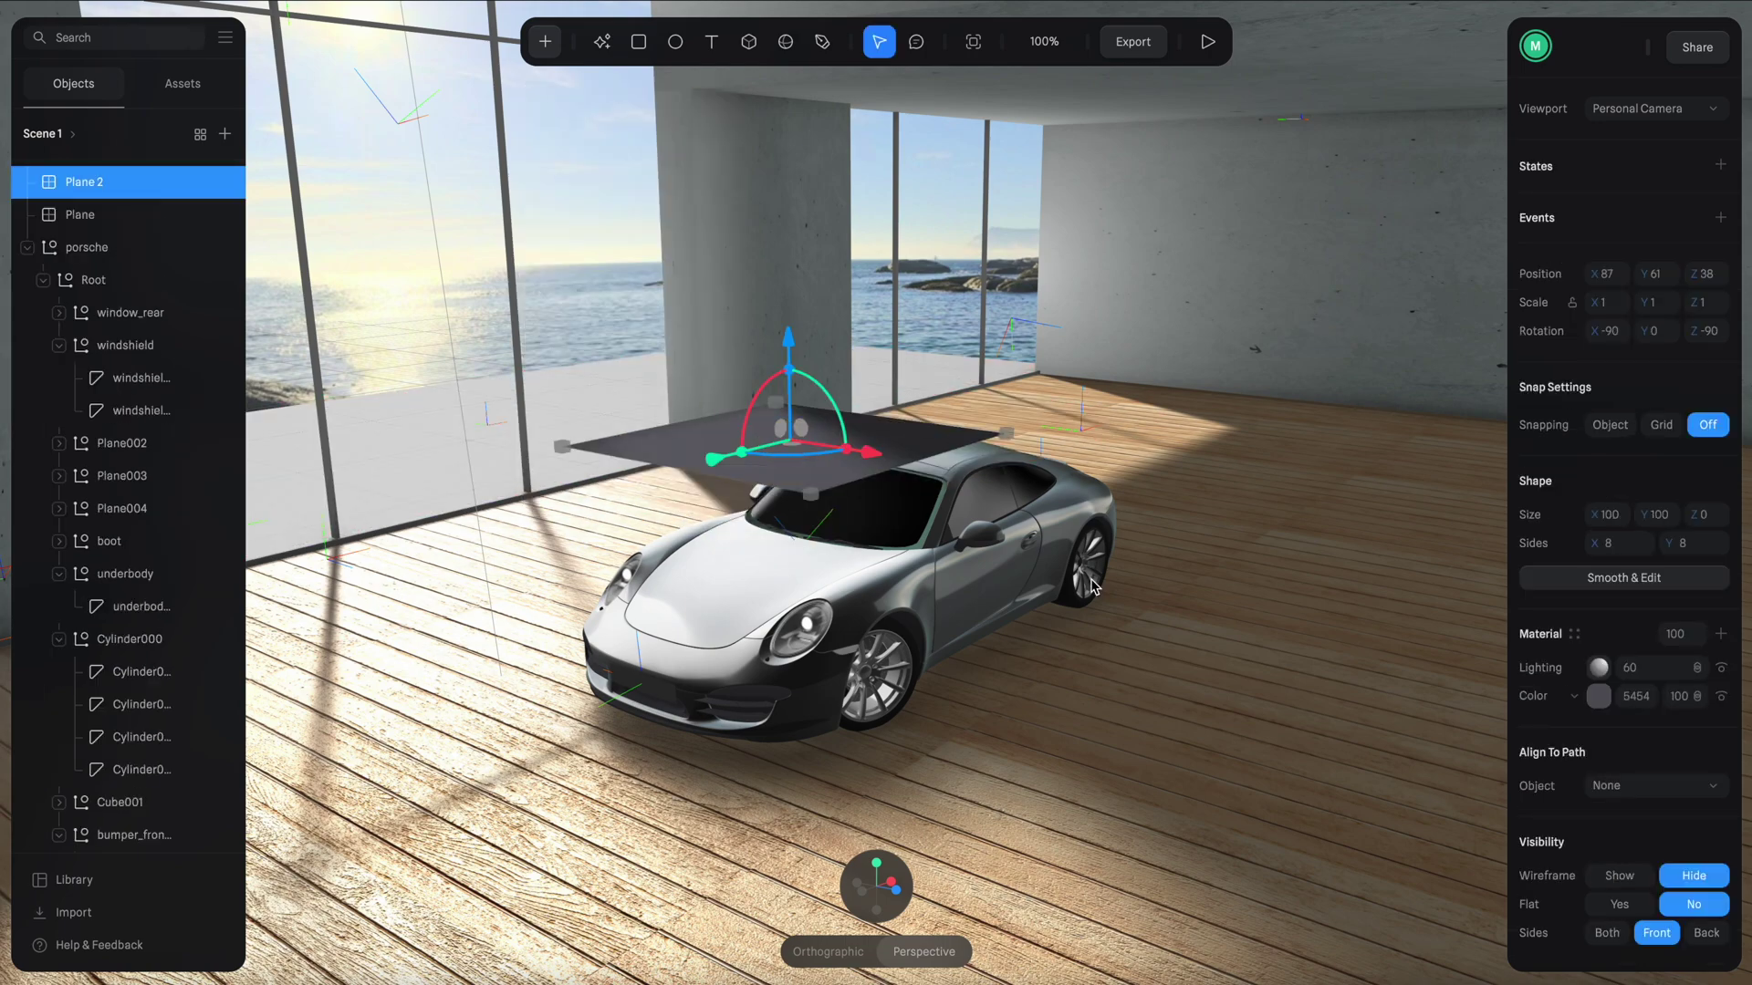
# Scale the new plane to X 1.28 and Y 2.15 and move it beneath the car at Y 0.88, Z 63.41.
pyautogui.moveTo(1095, 585); pyautogui.dragTo(629, 501)
pyautogui.moveTo(817, 529); pyautogui.dragTo(852, 584)
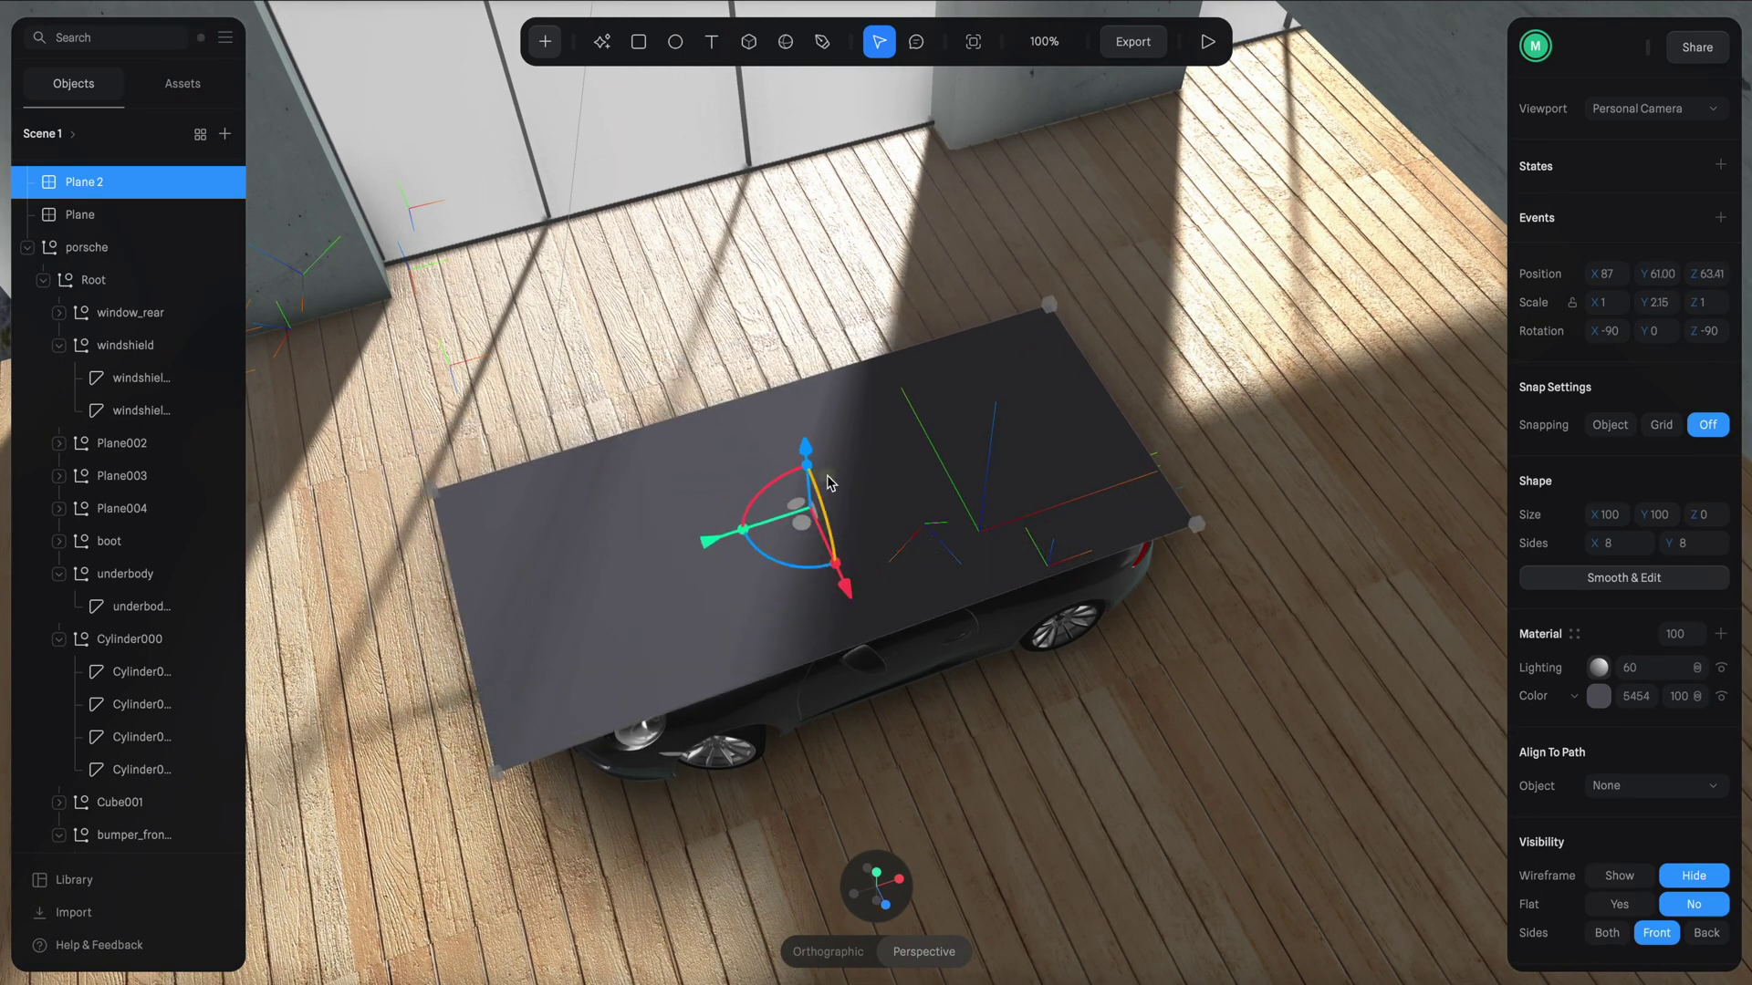
pyautogui.moveTo(812, 449); pyautogui.dragTo(838, 554)
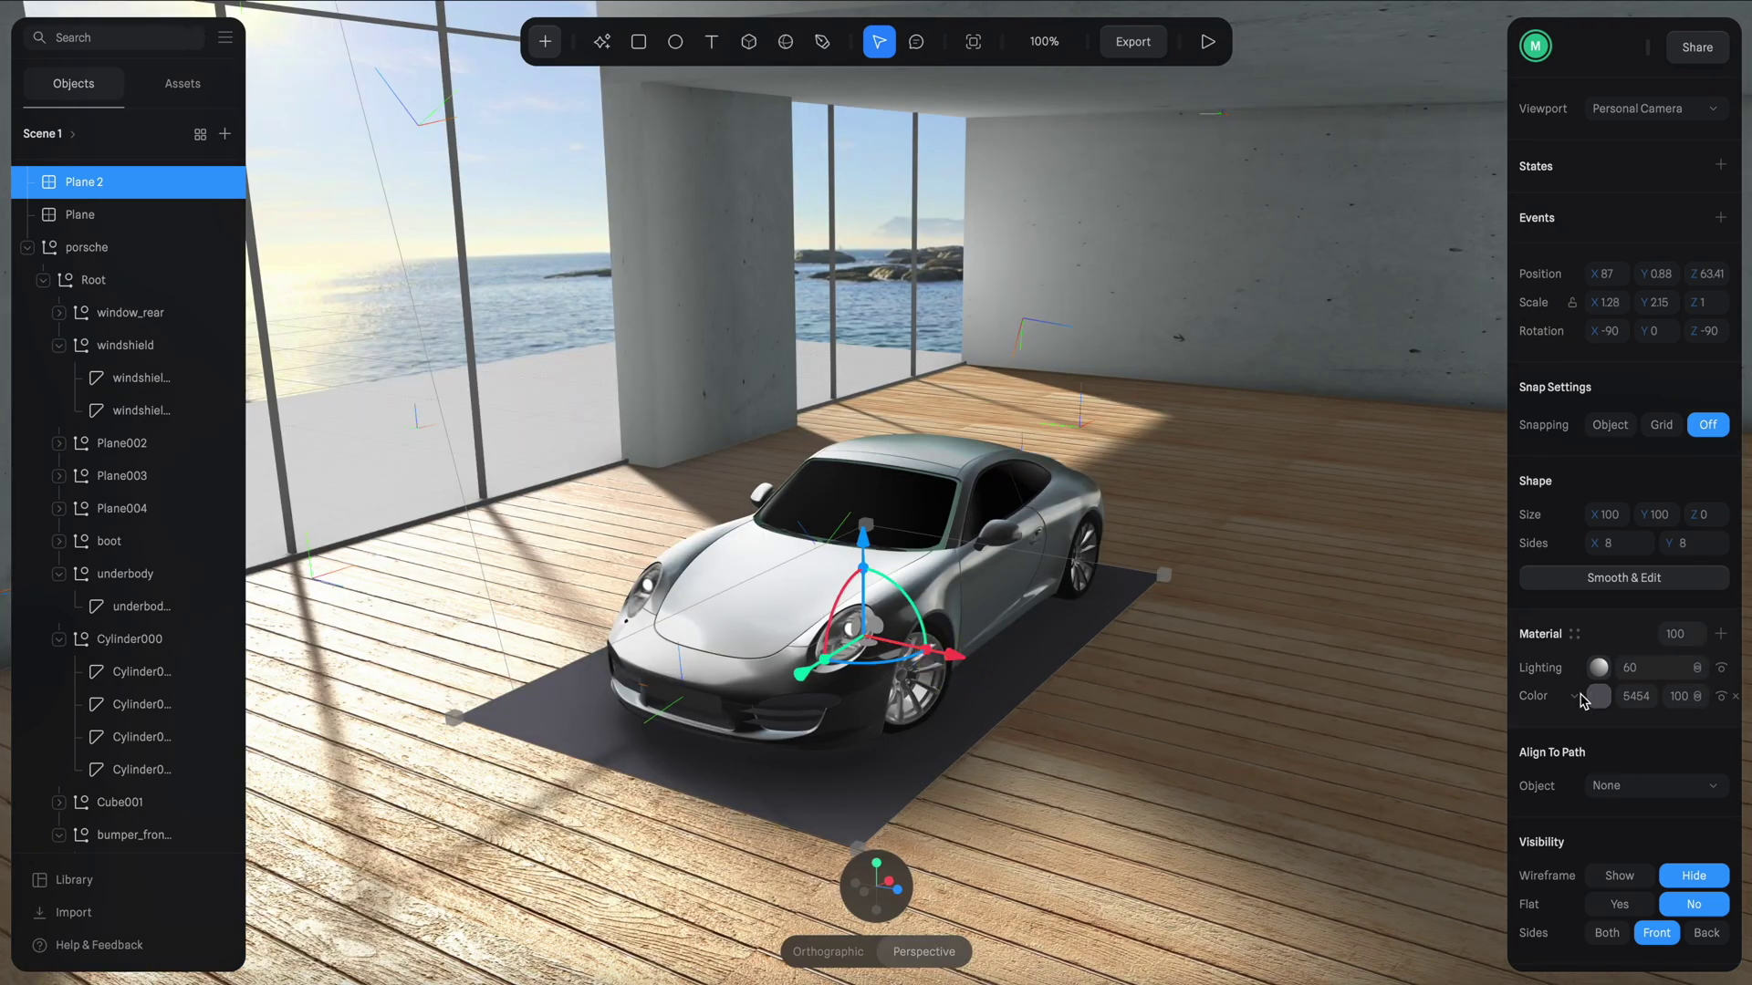
# Change the ground plane's Color layer to Image and upload shadow.png from the Desktop as its texture.
pyautogui.click(1578, 698)
pyautogui.click(1583, 626)
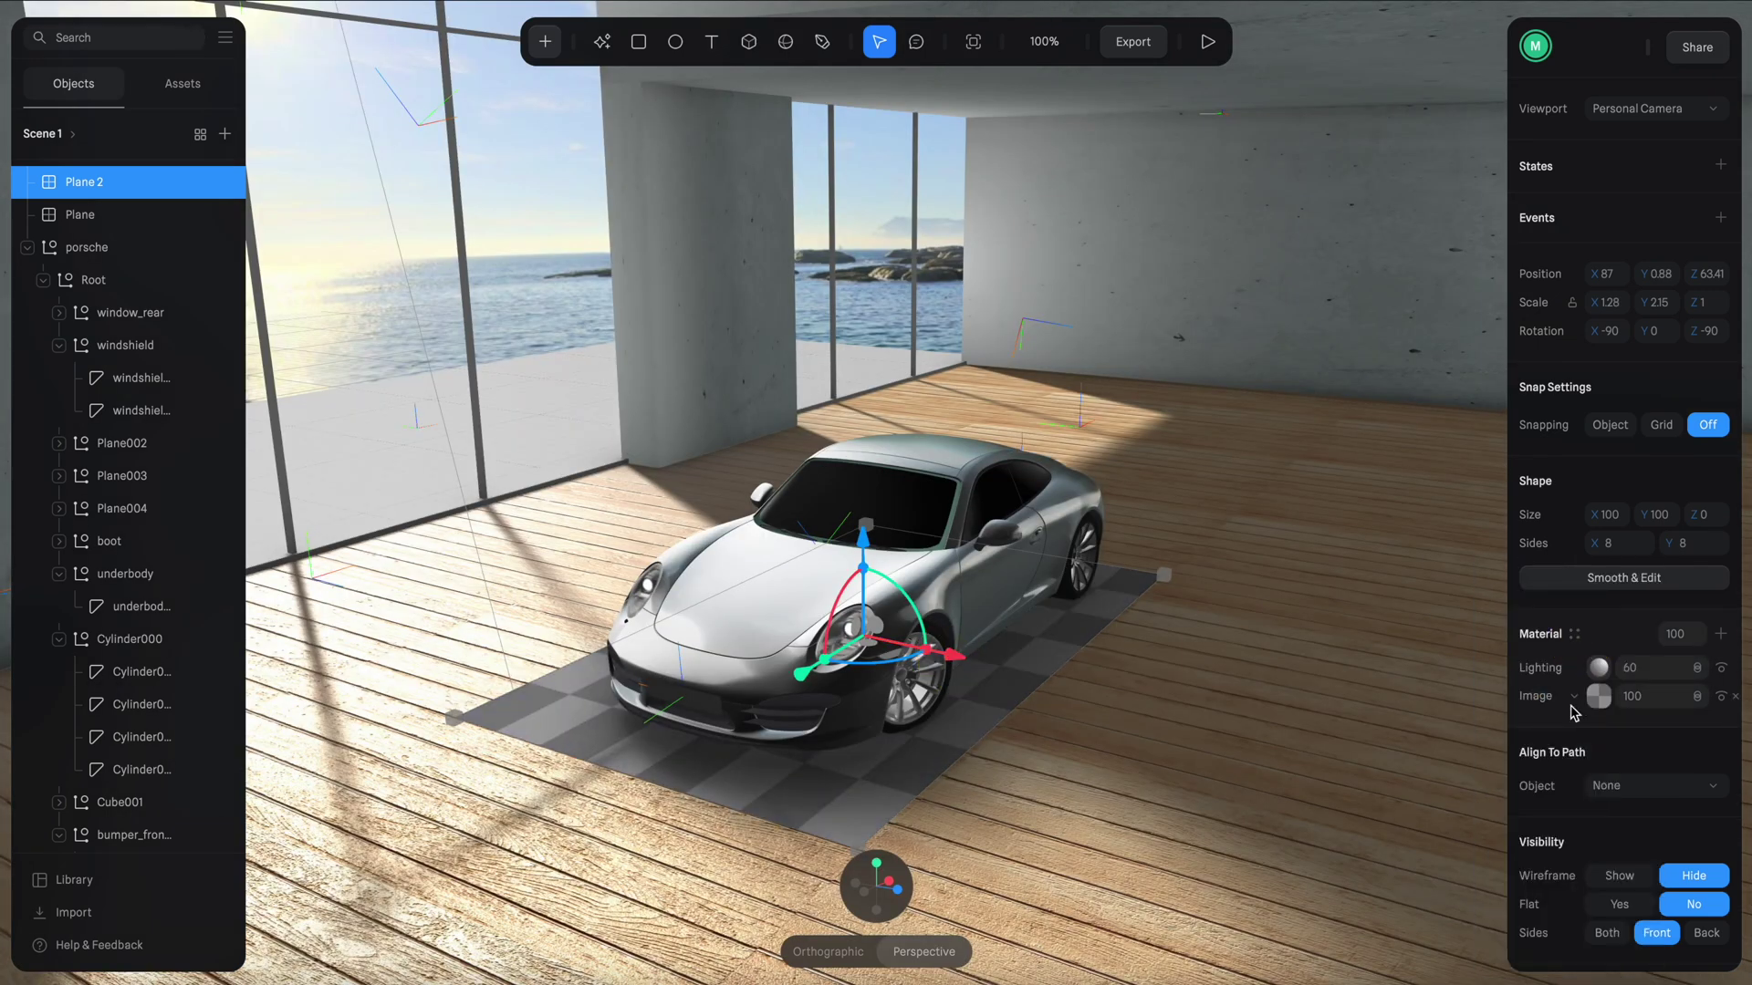
pyautogui.click(1599, 696)
pyautogui.click(1623, 826)
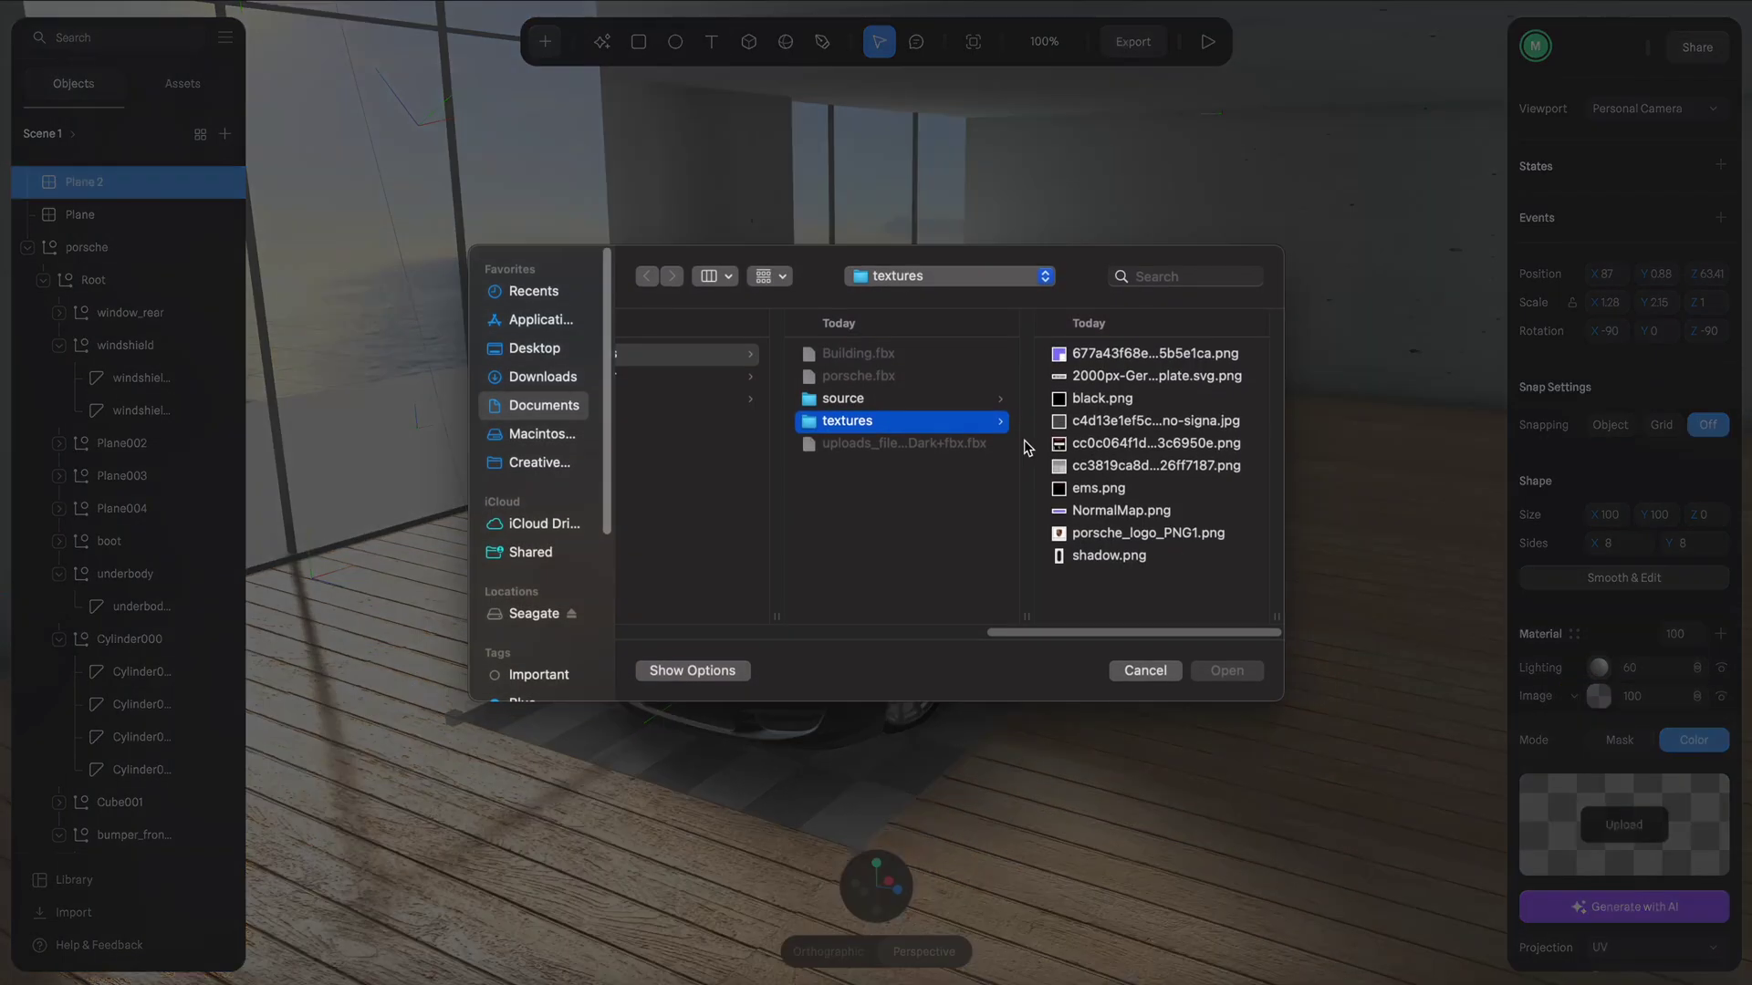
pyautogui.click(555, 351)
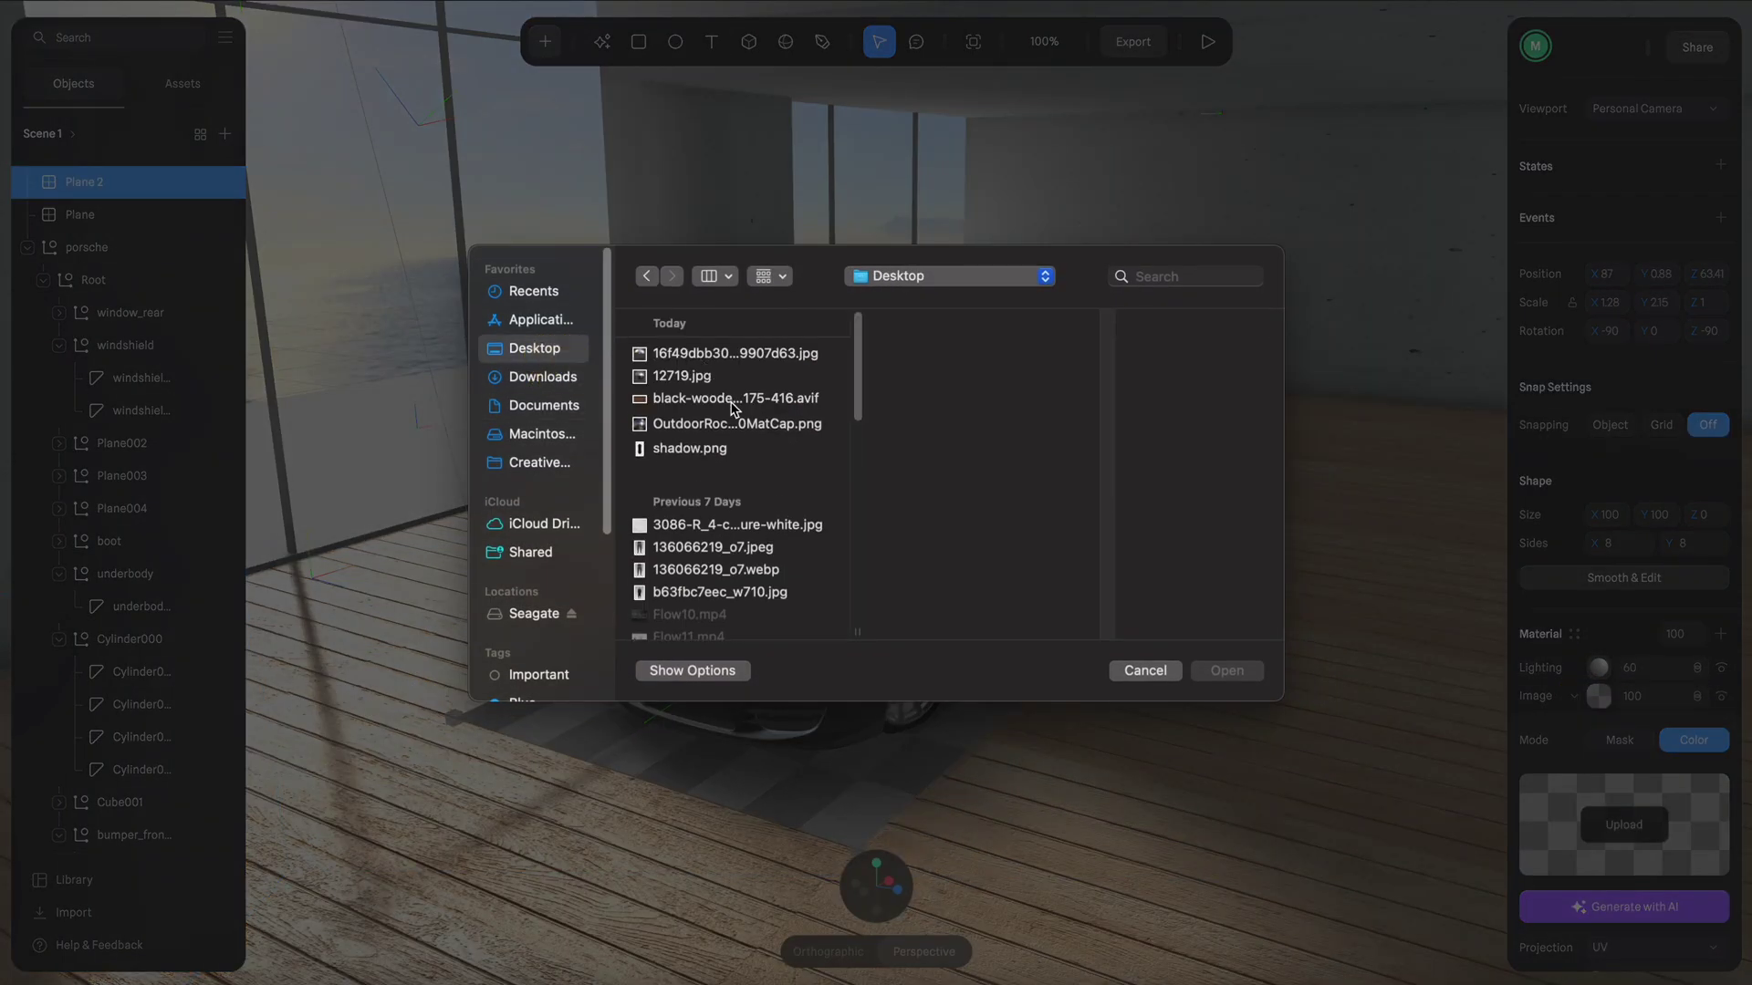
pyautogui.click(701, 450)
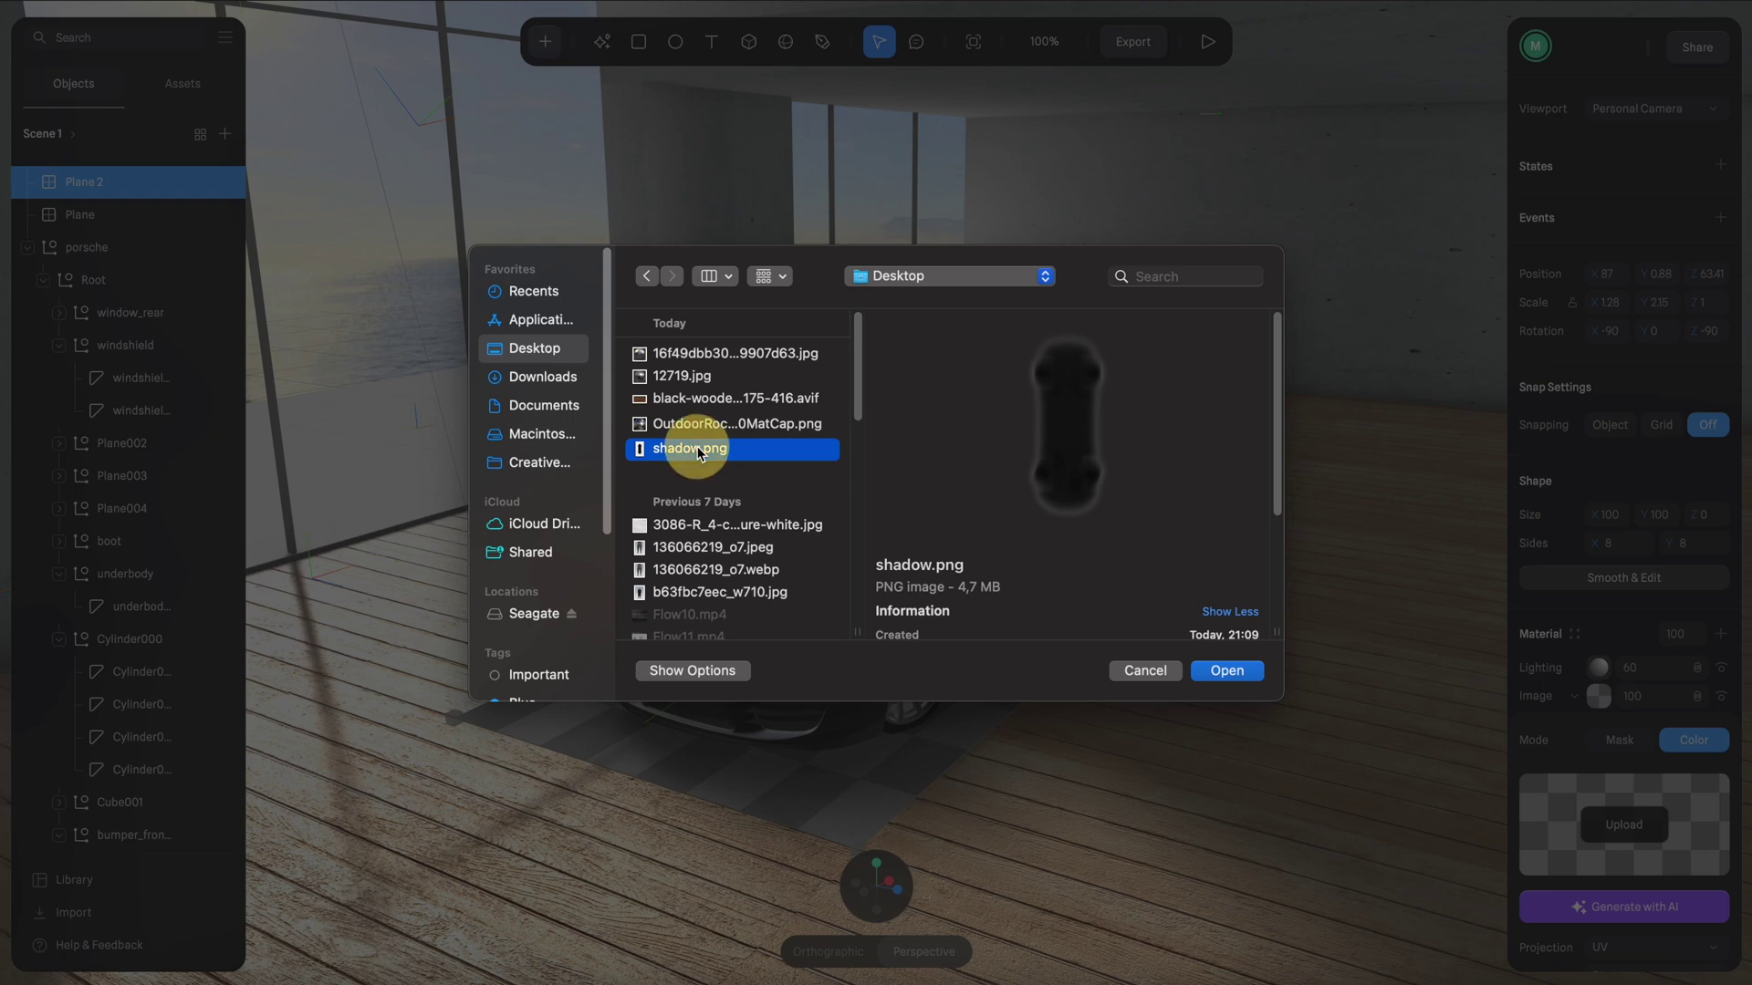
pyautogui.doubleClick(698, 450)
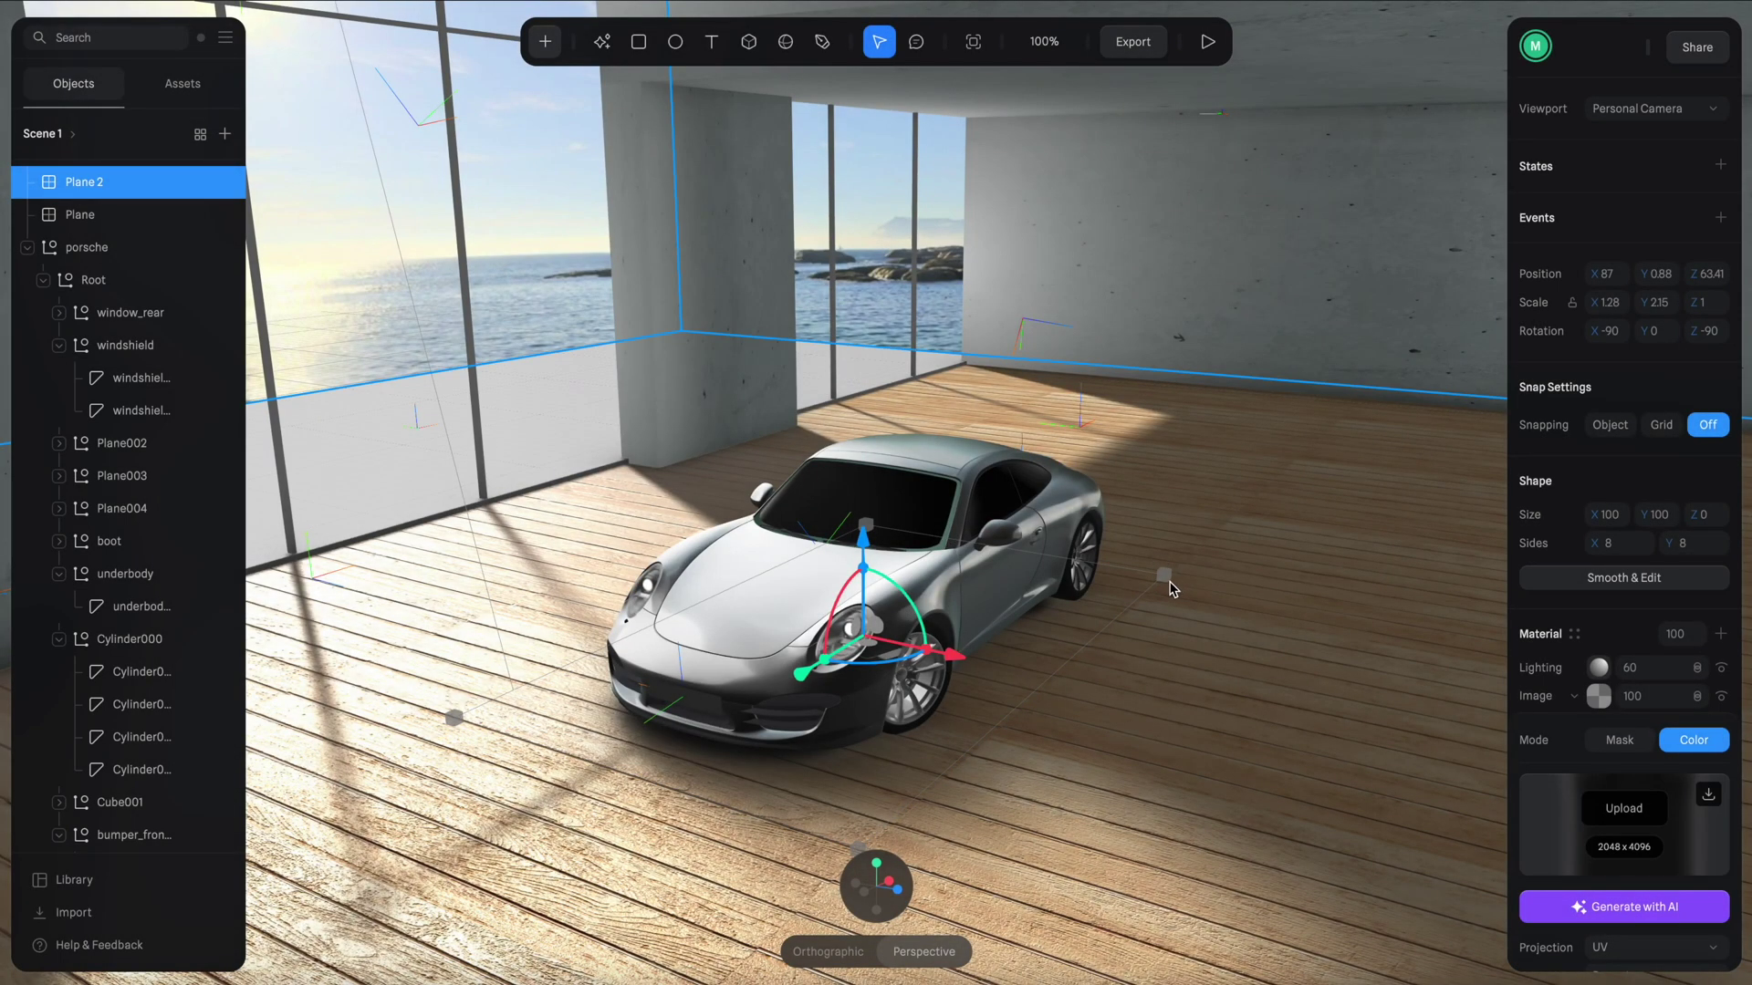